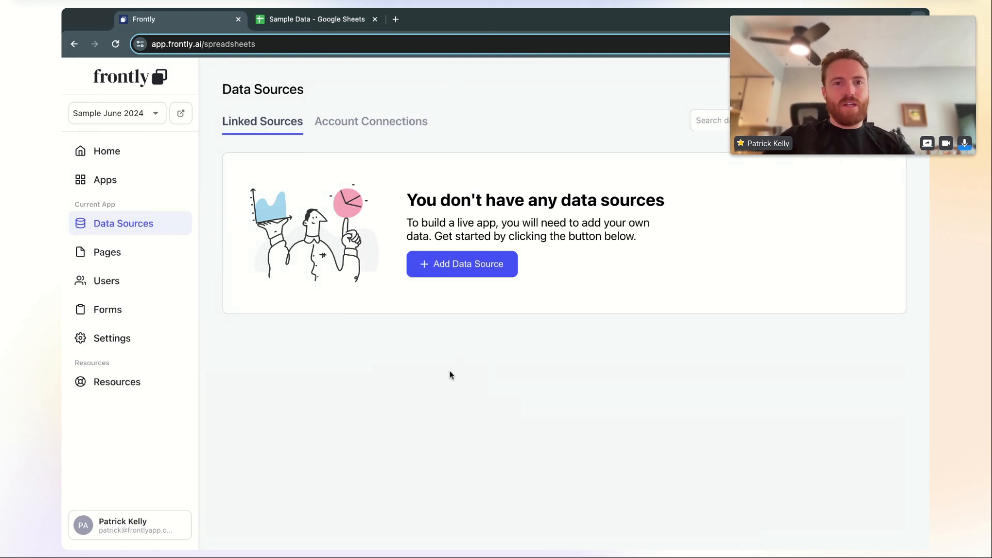
Switch to the Sample Data spreadsheet and review the Applicants column headers
{"action": "left_click", "coordinate": [313, 20]}
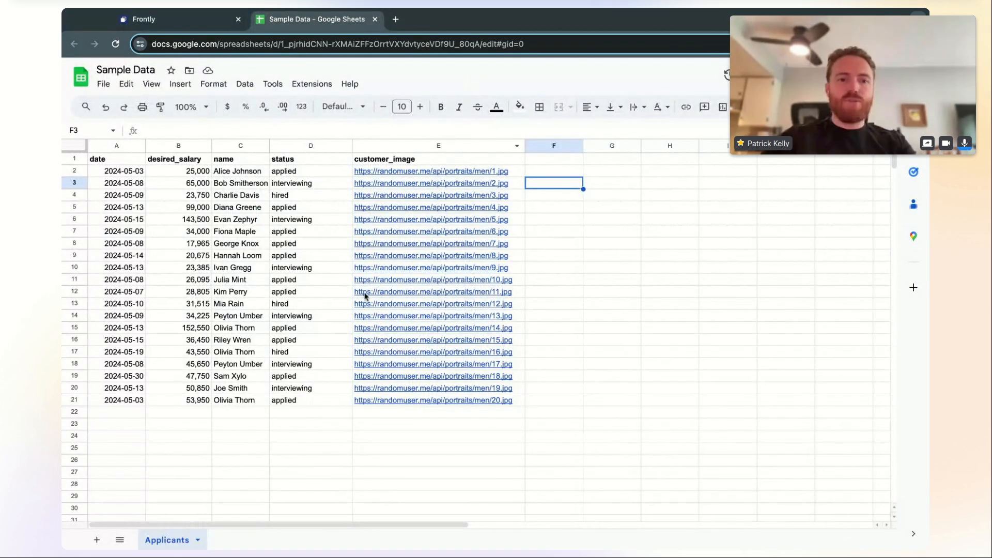
{"action": "mouse_move", "coordinate": [365, 296]}
{"action": "left_click", "coordinate": [330, 235]}
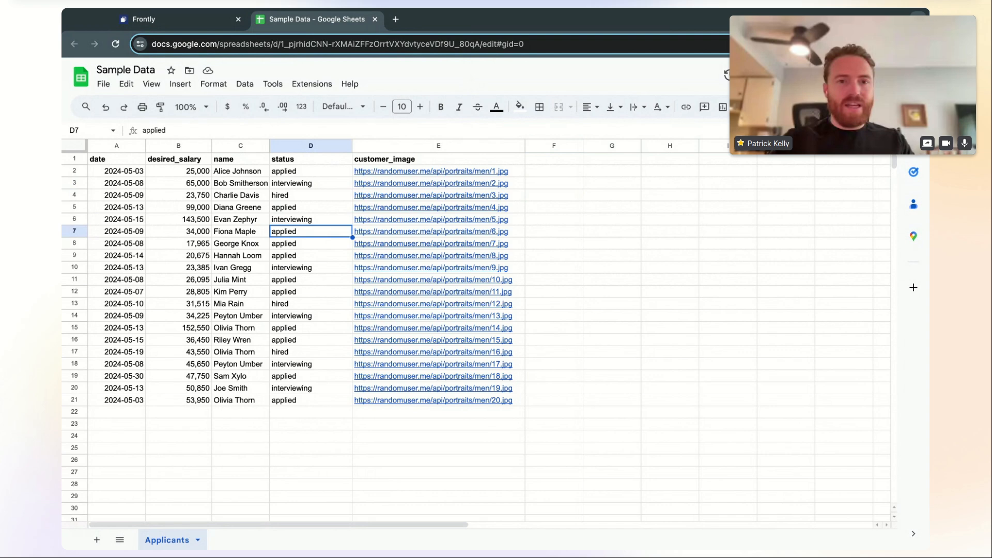
{"action": "left_click", "coordinate": [240, 159]}
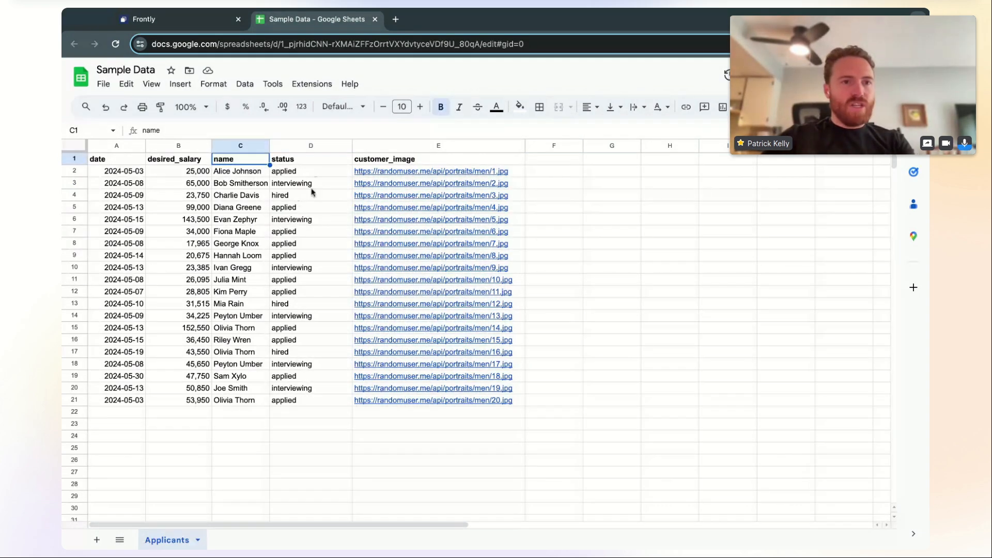
{"action": "left_click", "coordinate": [130, 164]}
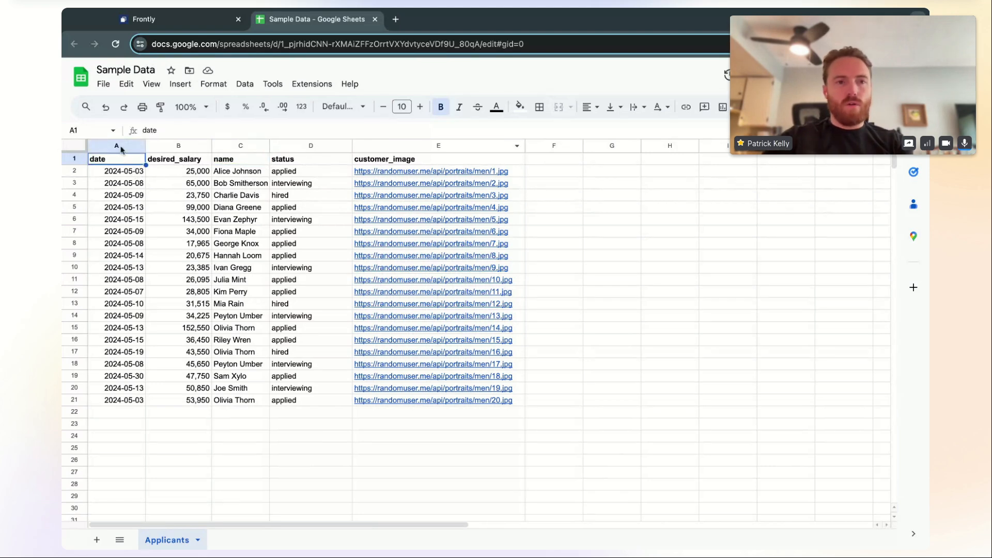
{"action": "left_click", "coordinate": [155, 163]}
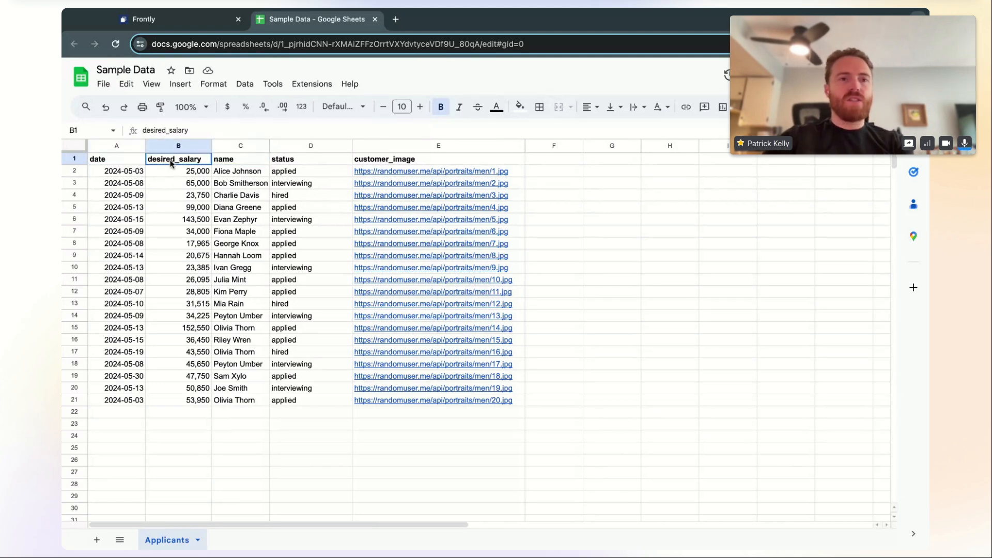
{"action": "left_click", "coordinate": [231, 163]}
{"action": "left_click", "coordinate": [292, 161]}
{"action": "left_click", "coordinate": [370, 161]}
{"action": "left_click", "coordinate": [311, 162]}
{"action": "left_click", "coordinate": [227, 164]}
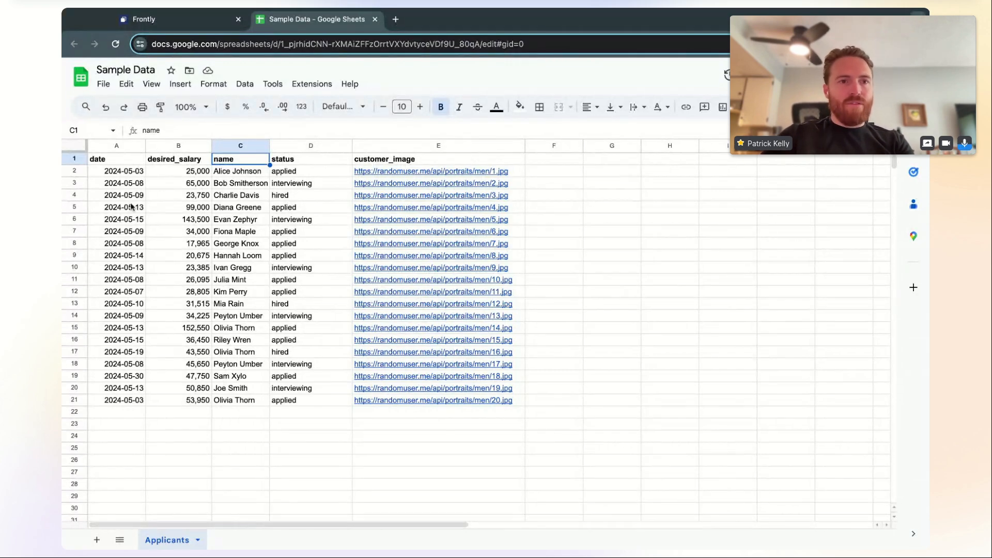
Check the first applicant's date, salary, name and status, then open the 1.jpg portrait link
{"action": "left_click", "coordinate": [130, 175]}
{"action": "left_click", "coordinate": [186, 176]}
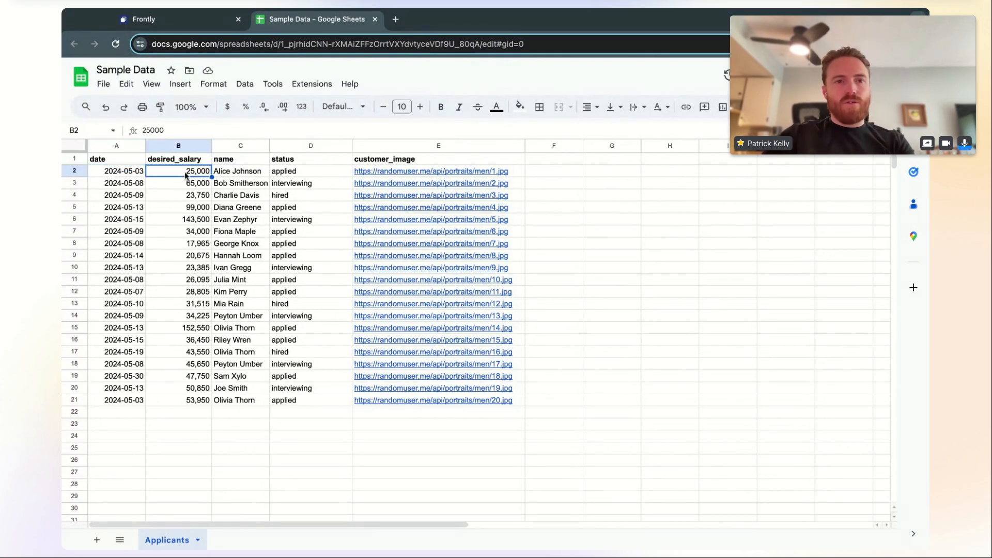
{"action": "left_click", "coordinate": [251, 175]}
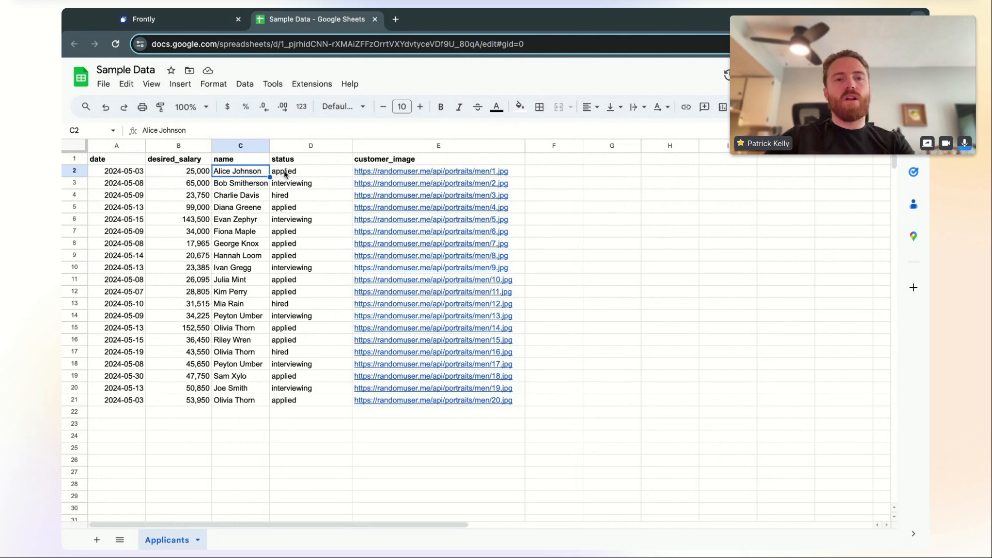
{"action": "left_click", "coordinate": [306, 176]}
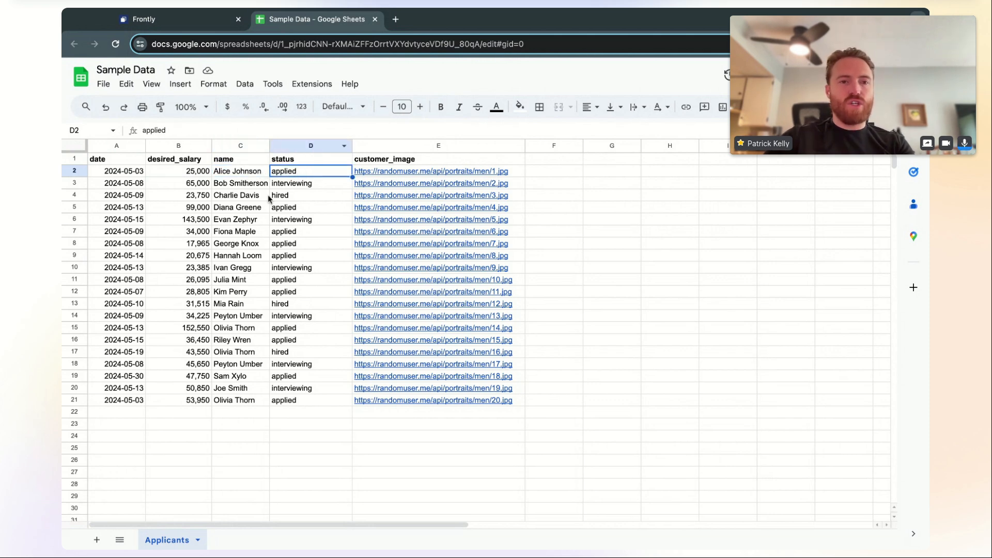
{"action": "left_click", "coordinate": [263, 174]}
{"action": "left_click", "coordinate": [302, 173]}
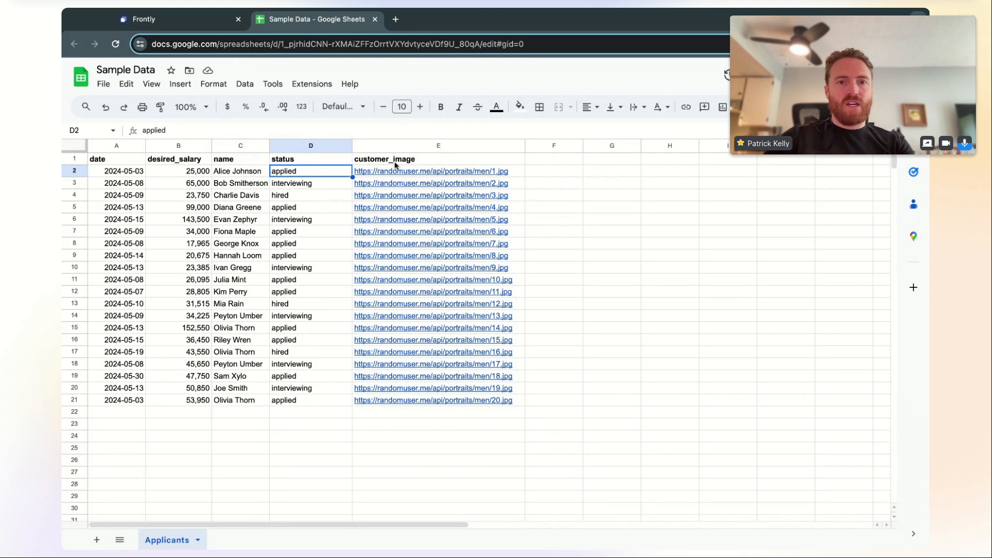
{"action": "mouse_move", "coordinate": [398, 175]}
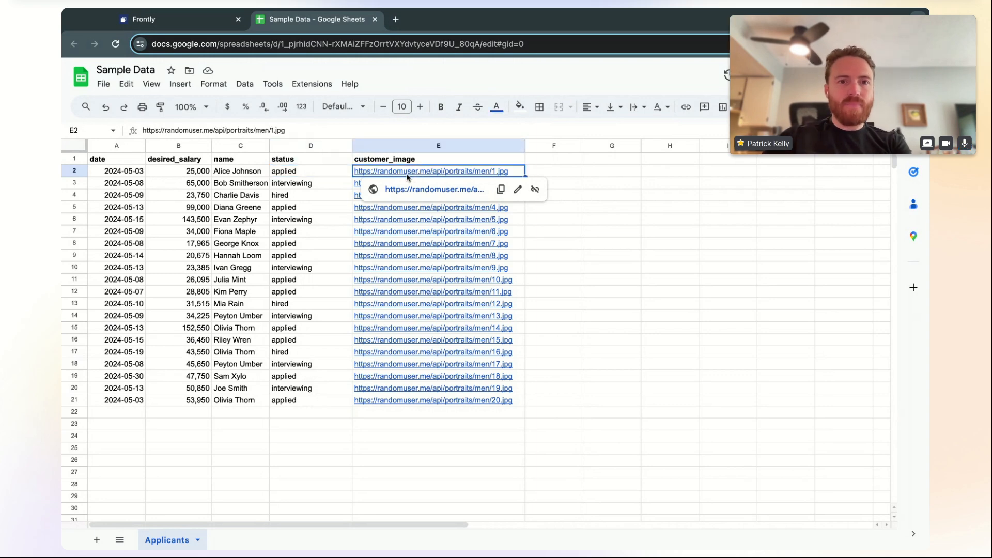
{"action": "left_click", "coordinate": [407, 190]}
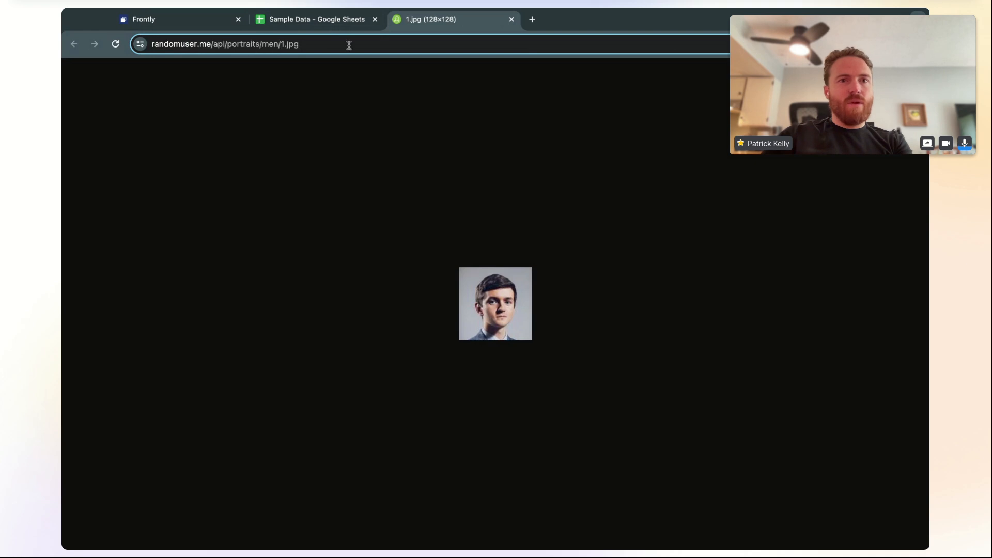
Close the 1.jpg portrait tab and review several applicants' status and salary values
{"action": "left_click", "coordinate": [287, 45]}
{"action": "left_click", "coordinate": [289, 44]}
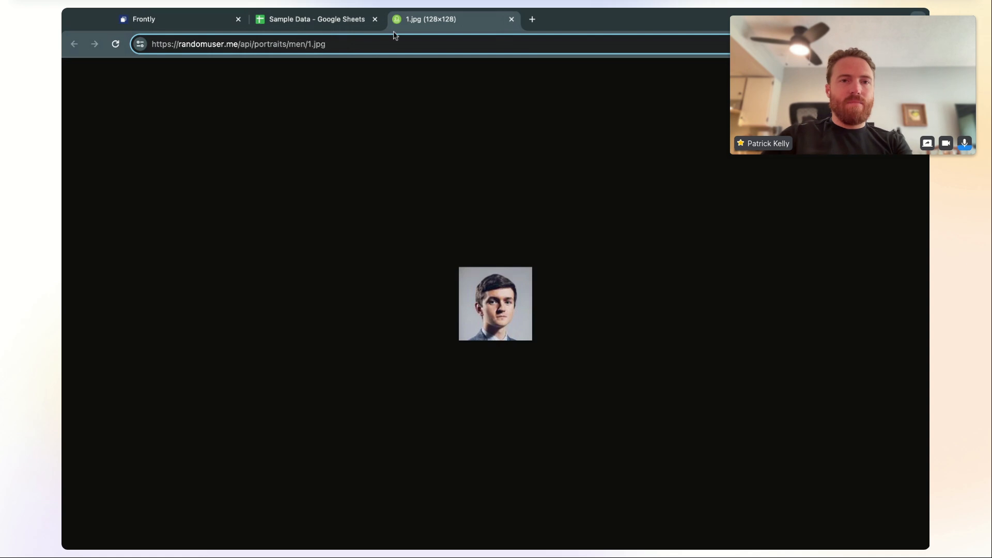
{"action": "left_click", "coordinate": [511, 19]}
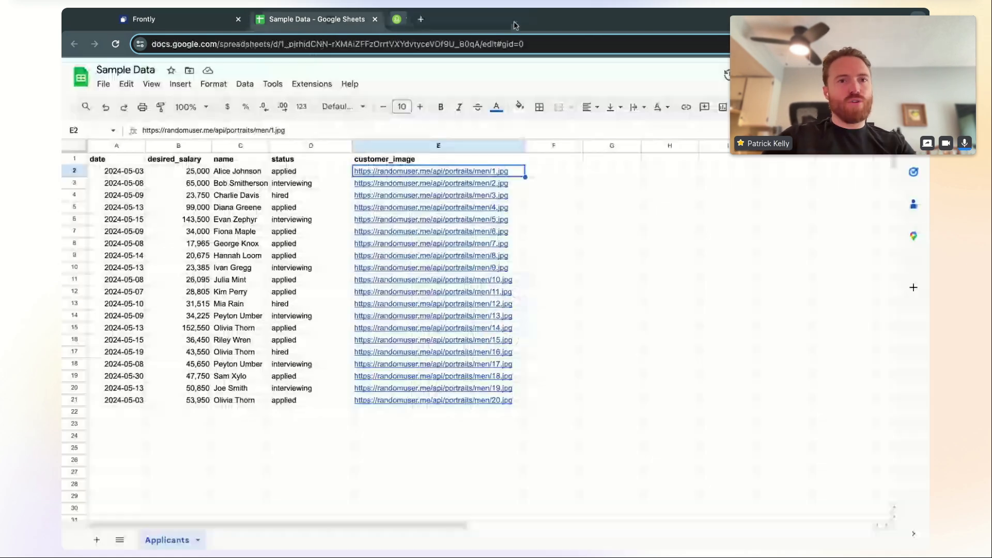
{"action": "left_click", "coordinate": [339, 219]}
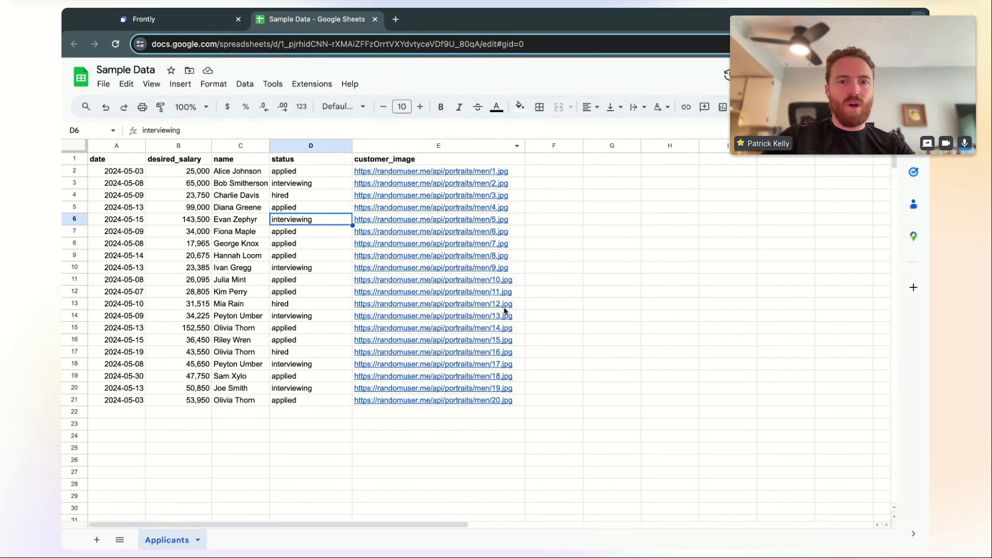
{"action": "mouse_move", "coordinate": [355, 372]}
{"action": "left_click", "coordinate": [331, 280]}
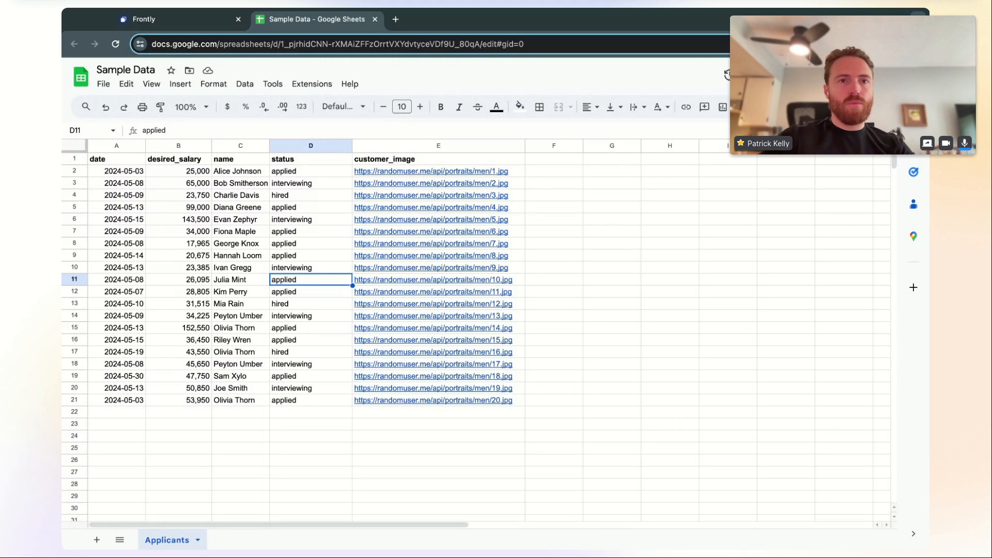
{"action": "left_click", "coordinate": [333, 235]}
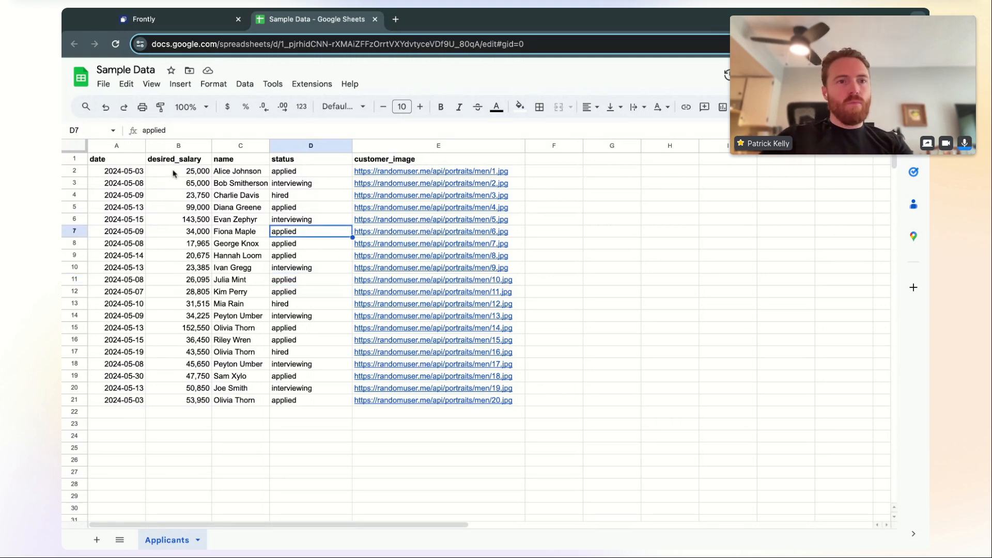
{"action": "left_click", "coordinate": [183, 172]}
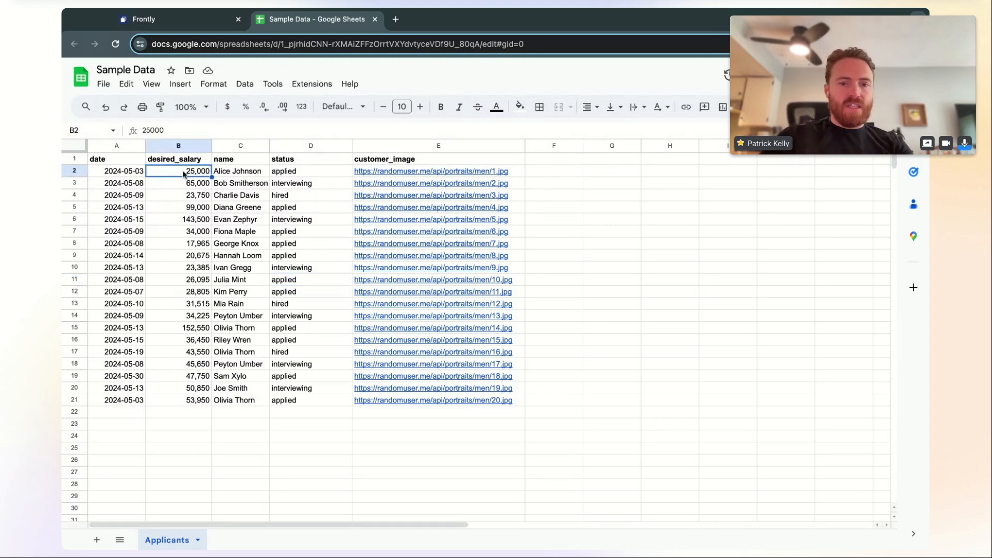
Select and copy the Sample Data spreadsheet's full web address
{"action": "left_click", "coordinate": [274, 47]}
{"action": "left_click", "coordinate": [542, 44]}
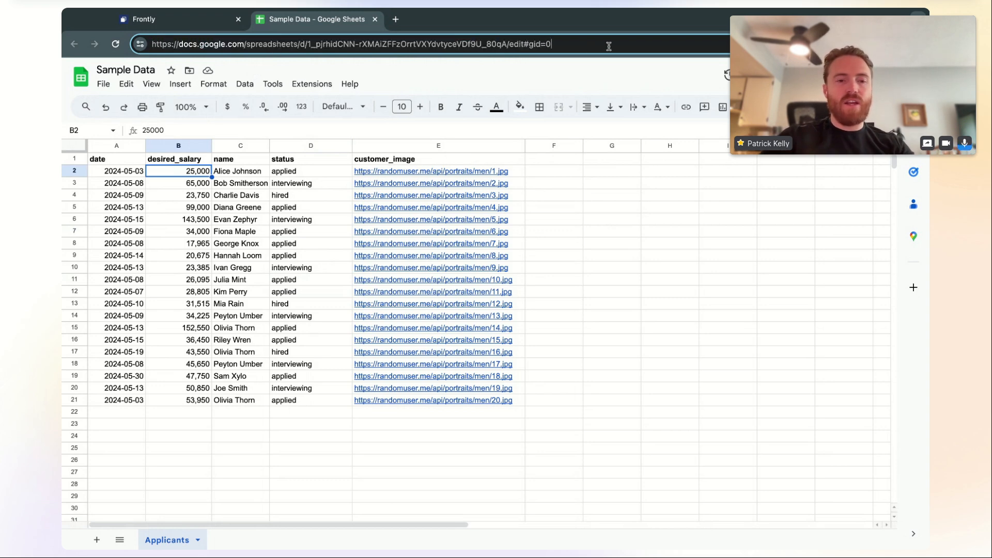
{"action": "key", "text": "super+a"}
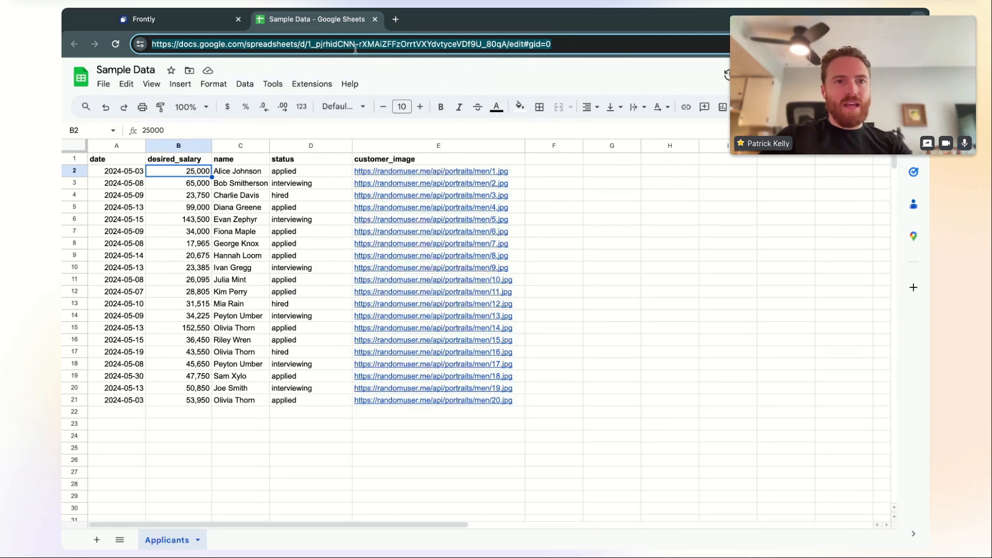
Start a new Google Sheets data source from Frontly's Data Sources page
{"action": "left_click", "coordinate": [206, 25]}
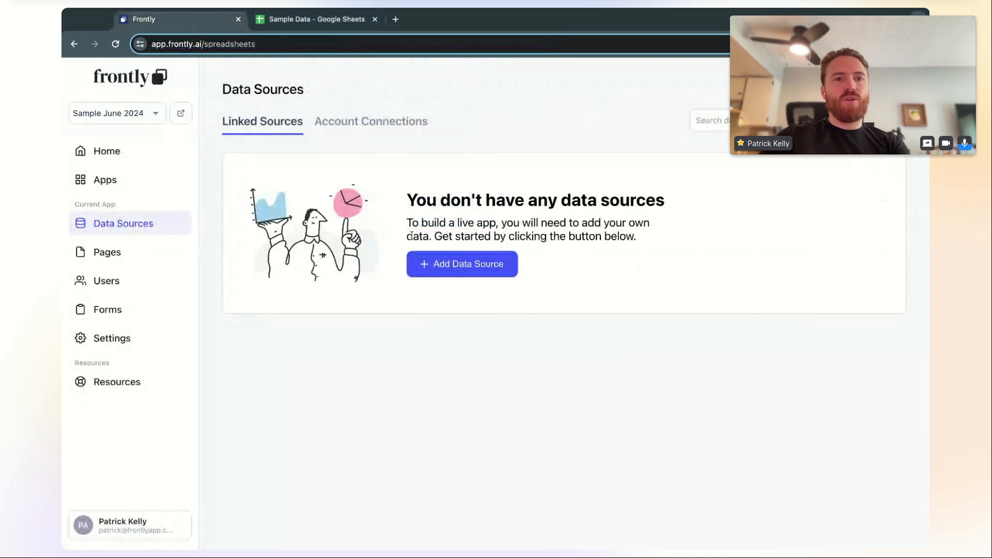
{"action": "left_click", "coordinate": [458, 273]}
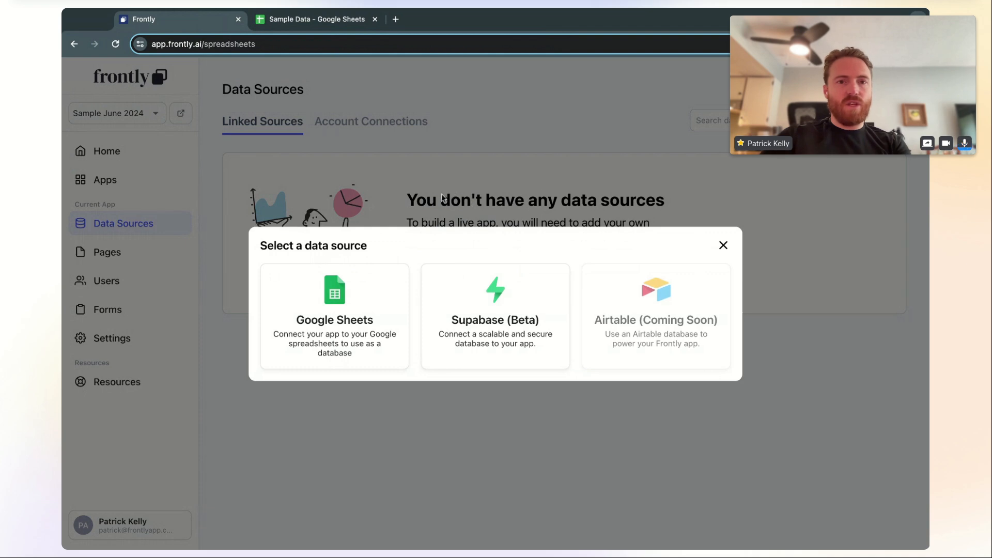
{"action": "left_click", "coordinate": [365, 328]}
Paste the Sample Data spreadsheet URL and import the Applicants sheet
{"action": "left_click", "coordinate": [449, 313]}
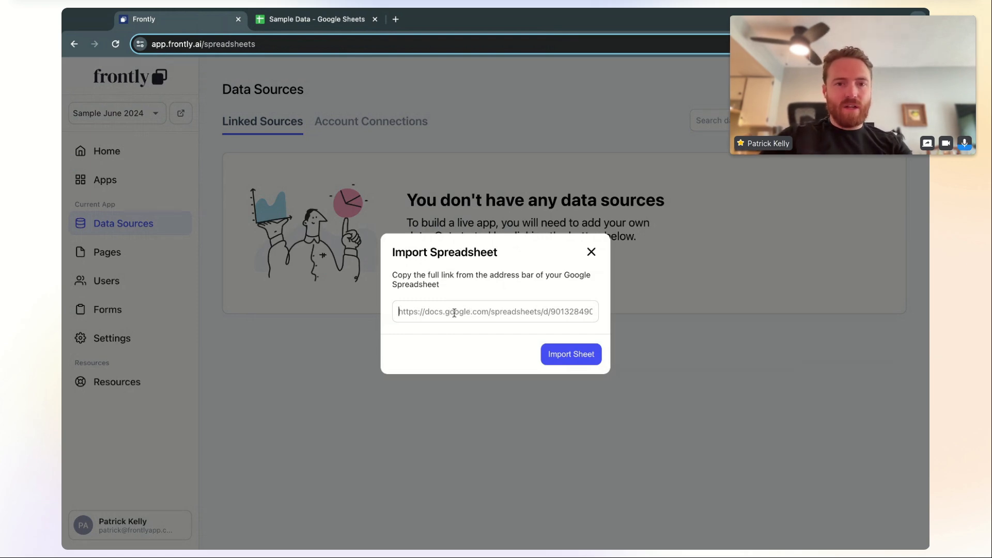
{"action": "key", "text": "super+v"}
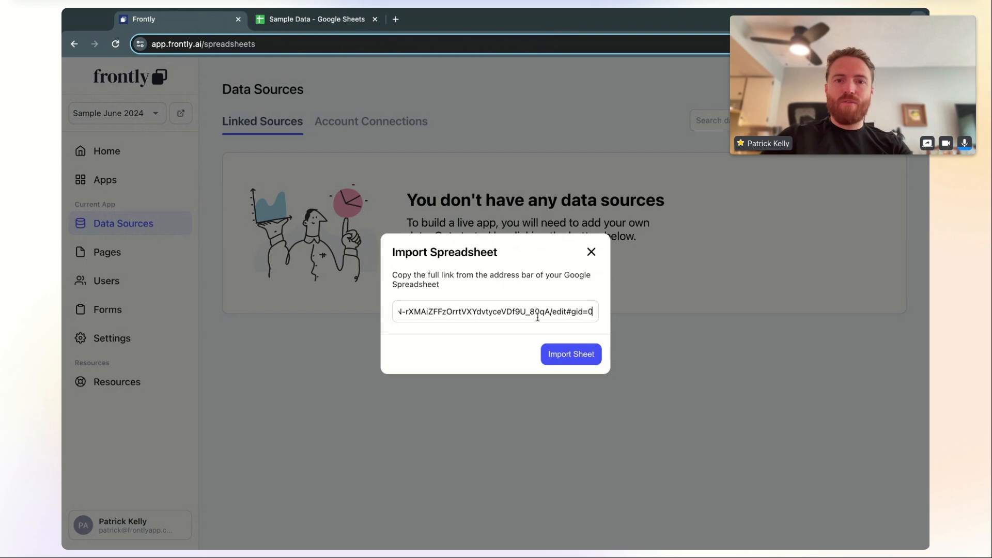
{"action": "key", "text": "super+a"}
{"action": "left_click", "coordinate": [499, 312]}
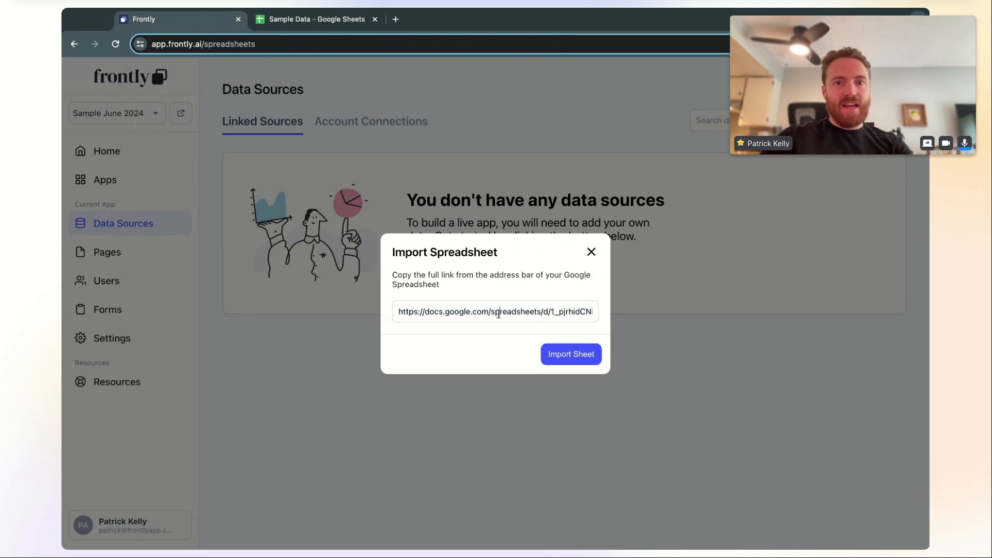
{"action": "left_click_drag", "start_coordinate": [454, 312], "coordinate": [625, 320]}
{"action": "left_click", "coordinate": [553, 308]}
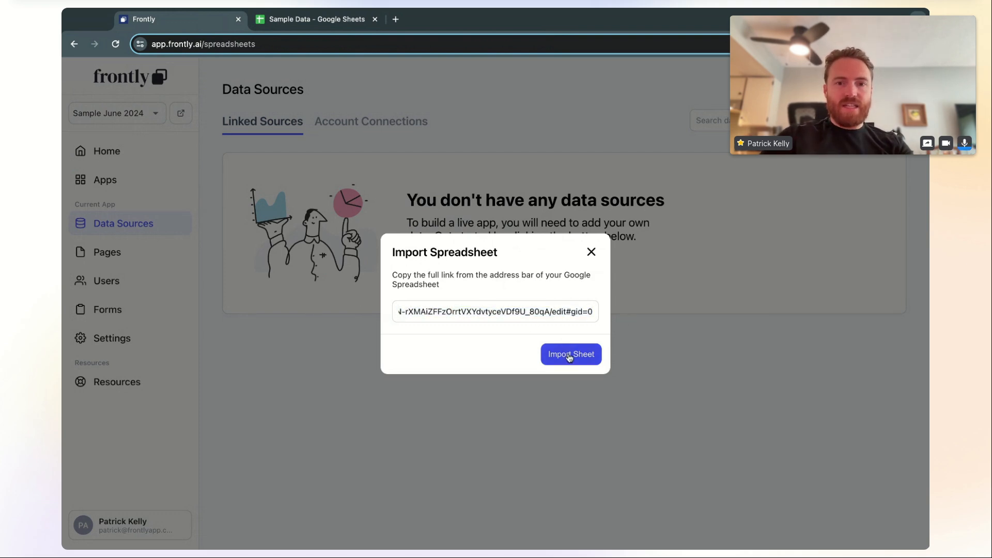
{"action": "left_click", "coordinate": [568, 356]}
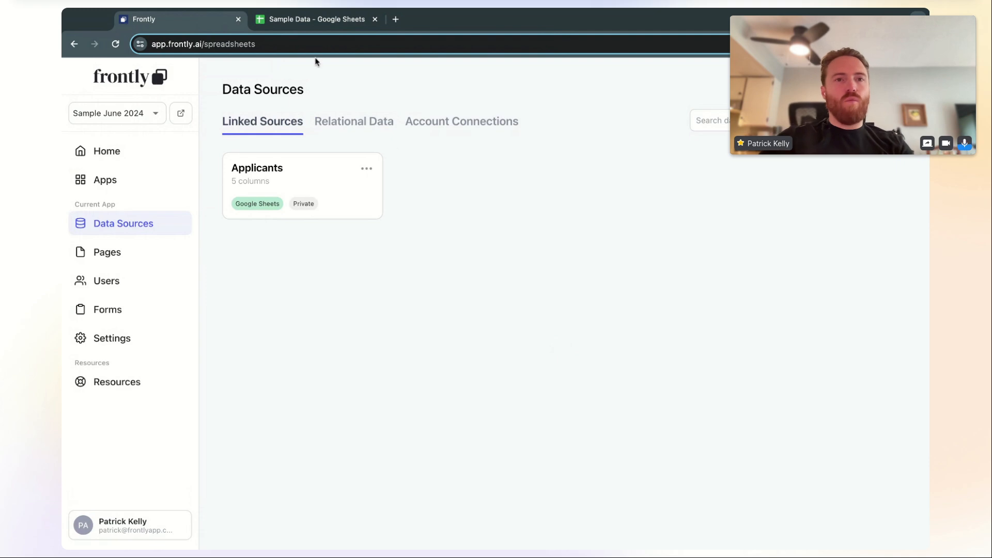
{"action": "left_click", "coordinate": [310, 19]}
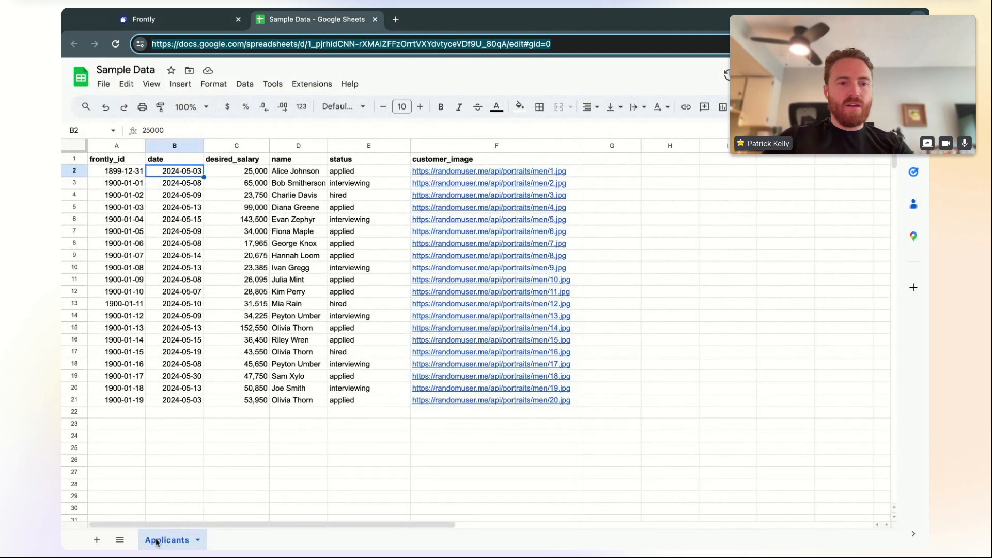
Switch from Frontly to the linked Applicants sheet showing its new frontly_id column
{"action": "left_click", "coordinate": [184, 23]}
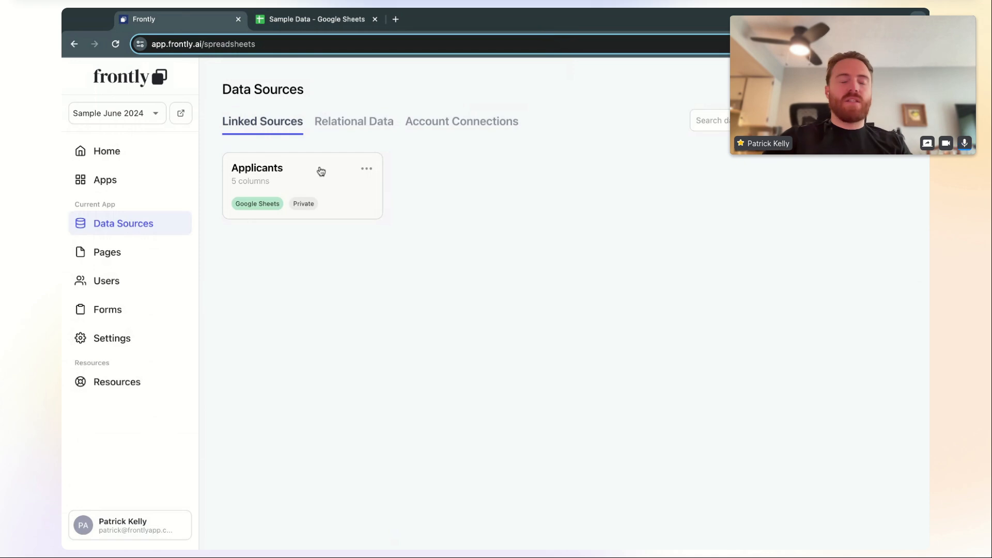
{"action": "left_click", "coordinate": [331, 20]}
{"action": "left_click", "coordinate": [155, 20]}
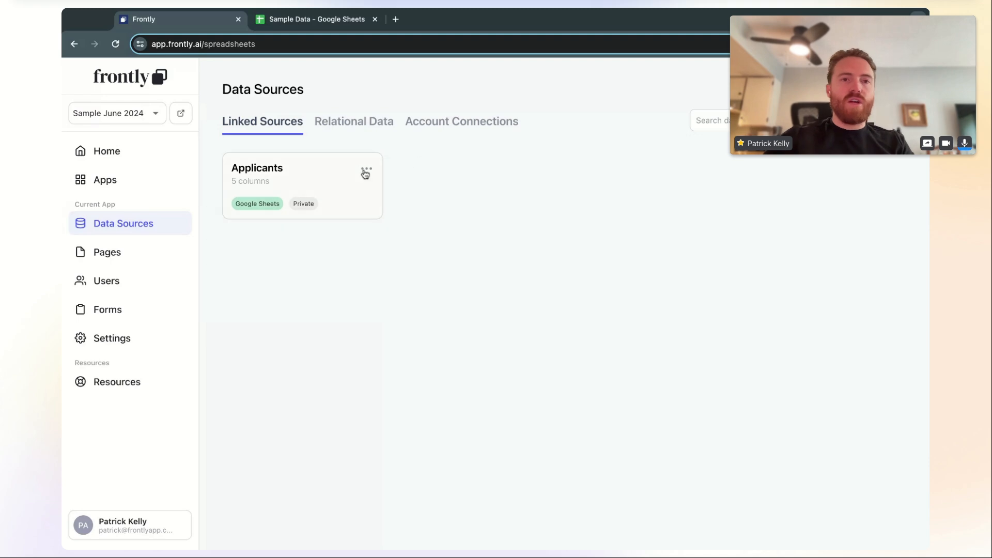
{"action": "left_click", "coordinate": [321, 19]}
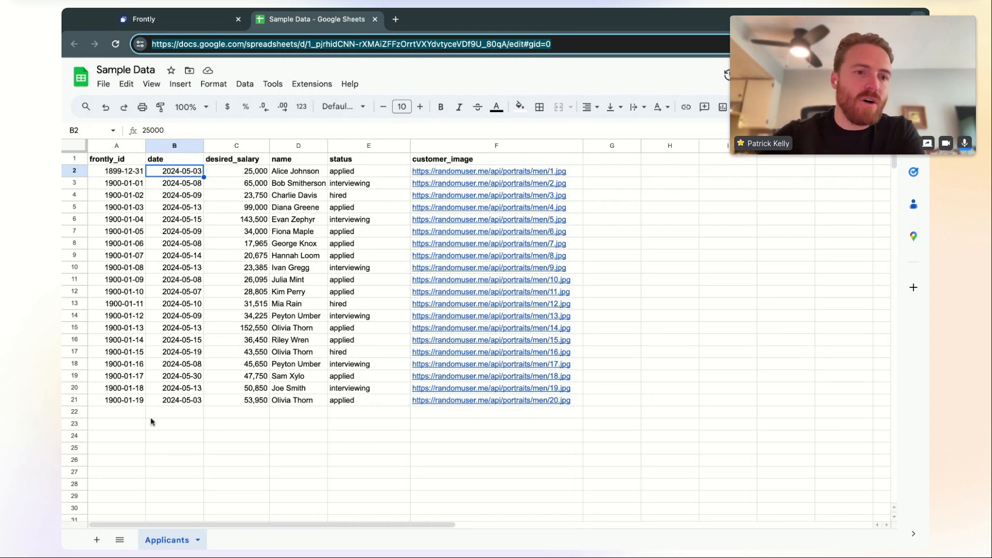
Enter ids 1, 2, 3 in A2:A4 and fill the frontly_id series down to row 21
{"action": "left_click", "coordinate": [128, 162]}
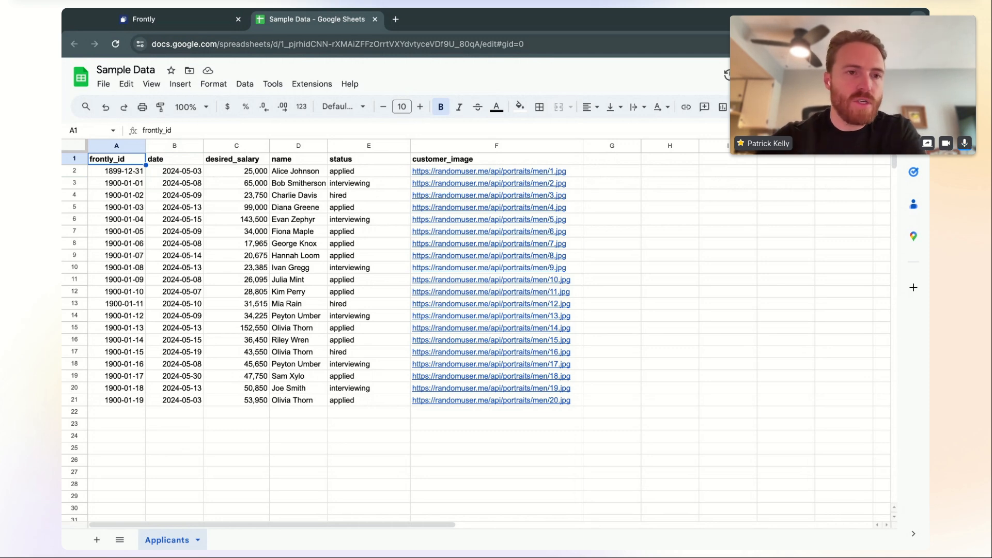
{"action": "left_click", "coordinate": [134, 174]}
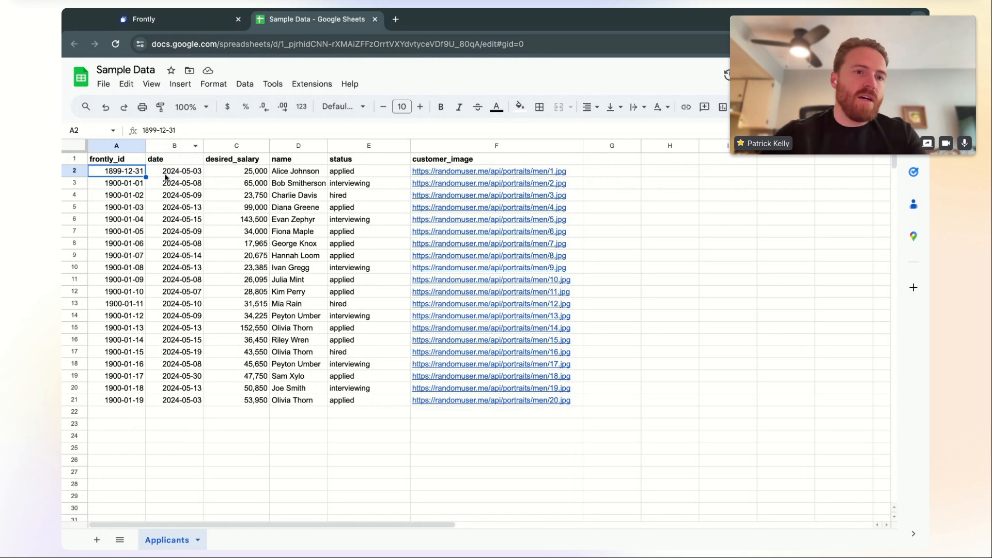
{"action": "type", "text": "1"}
{"action": "key", "text": "Return"}
{"action": "type", "text": "2"}
{"action": "key", "text": "Return"}
{"action": "type", "text": "3"}
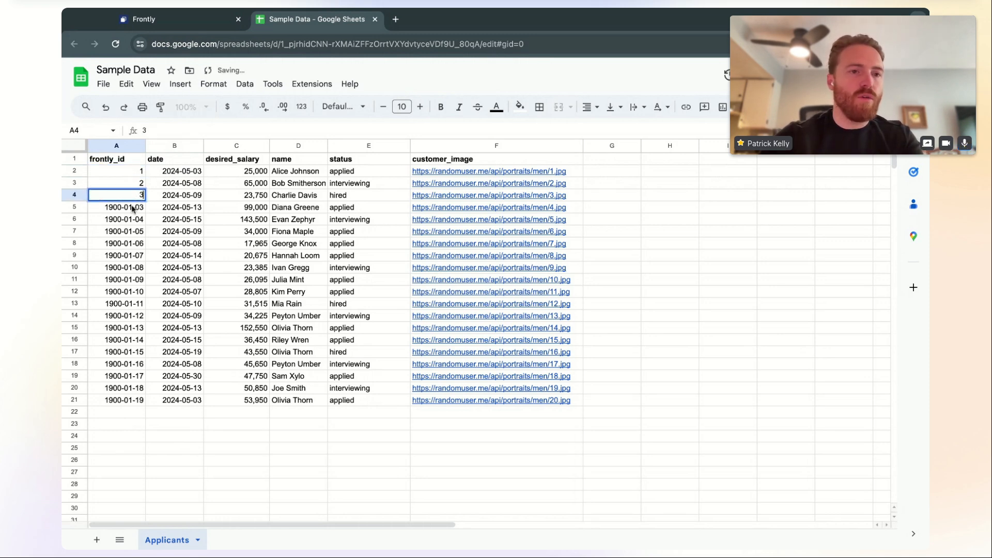
{"action": "left_click_drag", "start_coordinate": [140, 175], "coordinate": [141, 197]}
{"action": "double_click", "coordinate": [146, 201]}
{"action": "left_click", "coordinate": [183, 225]}
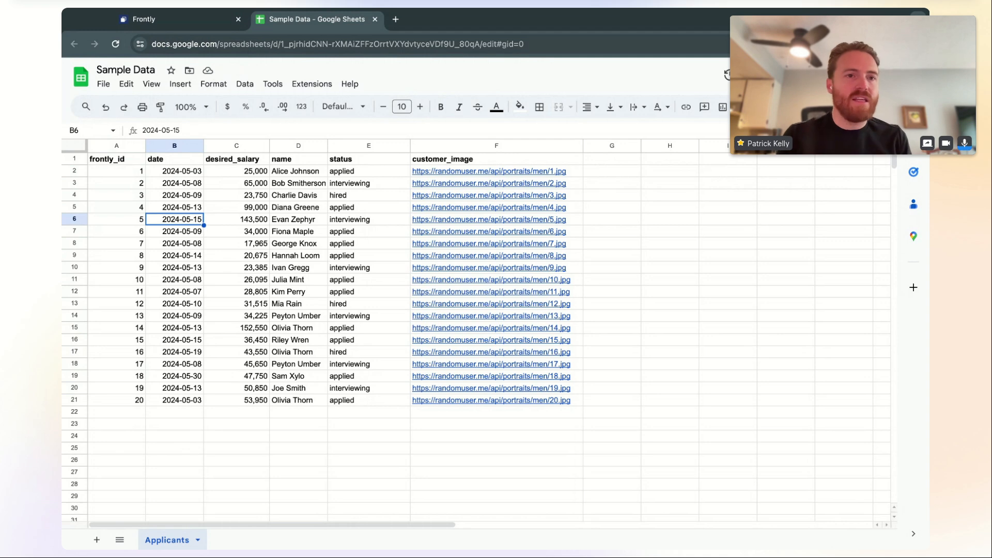
Narrow the frontly_id and status columns and widen the name column
{"action": "left_click_drag", "start_coordinate": [145, 147], "coordinate": [138, 146]}
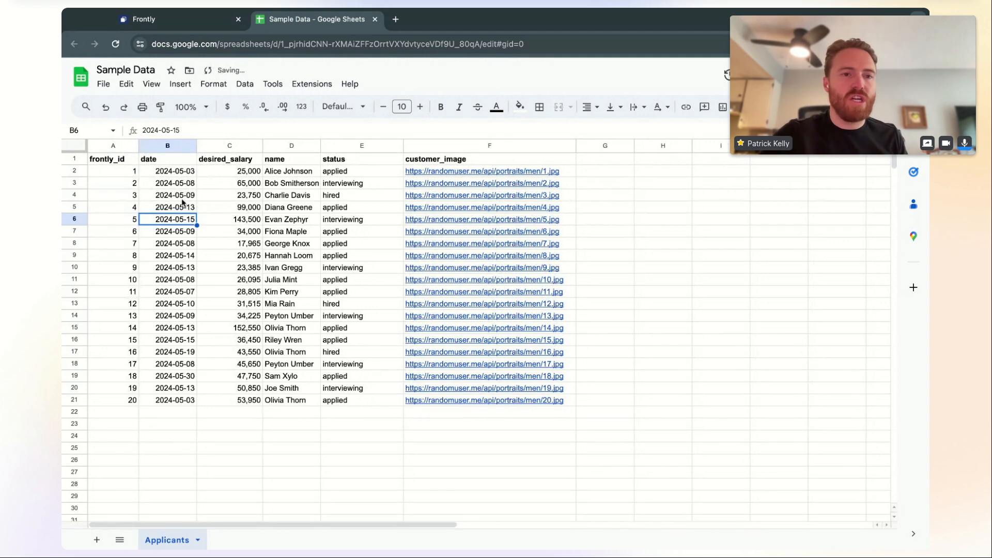
{"action": "left_click", "coordinate": [182, 200]}
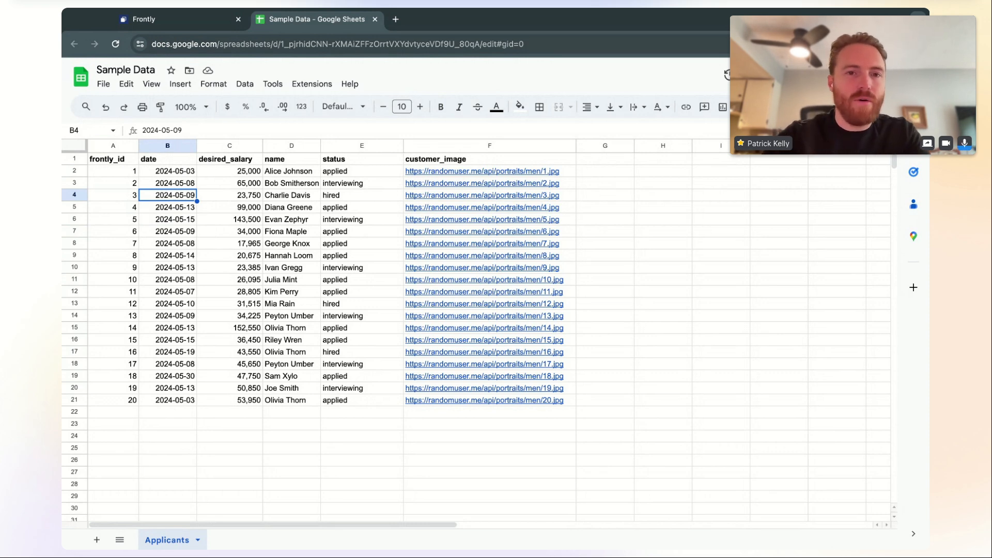
{"action": "left_click_drag", "start_coordinate": [321, 144], "coordinate": [329, 144]}
{"action": "left_click_drag", "start_coordinate": [408, 150], "coordinate": [397, 149]}
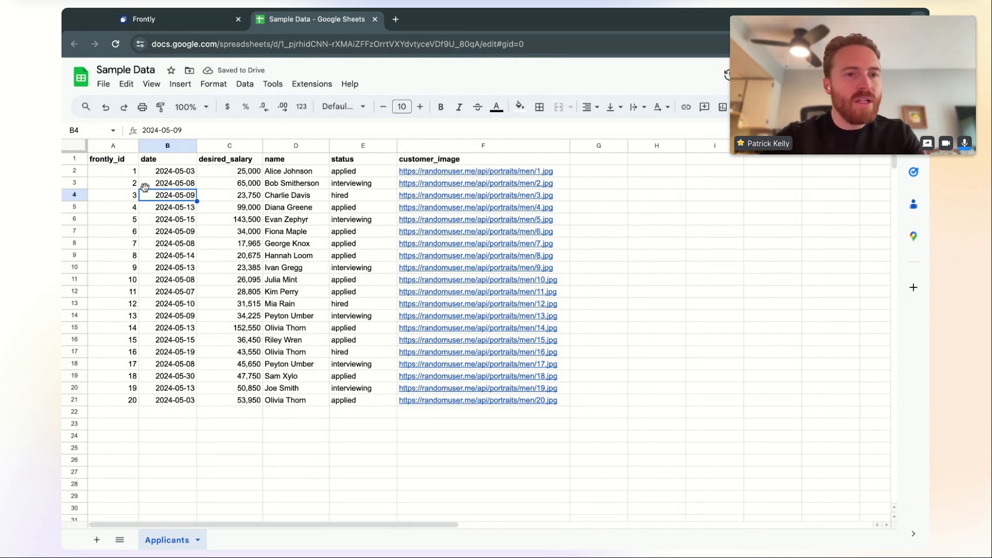
Point out the frontly_id values and record rows, then return to Frontly's Data Sources page
{"action": "left_click", "coordinate": [130, 162]}
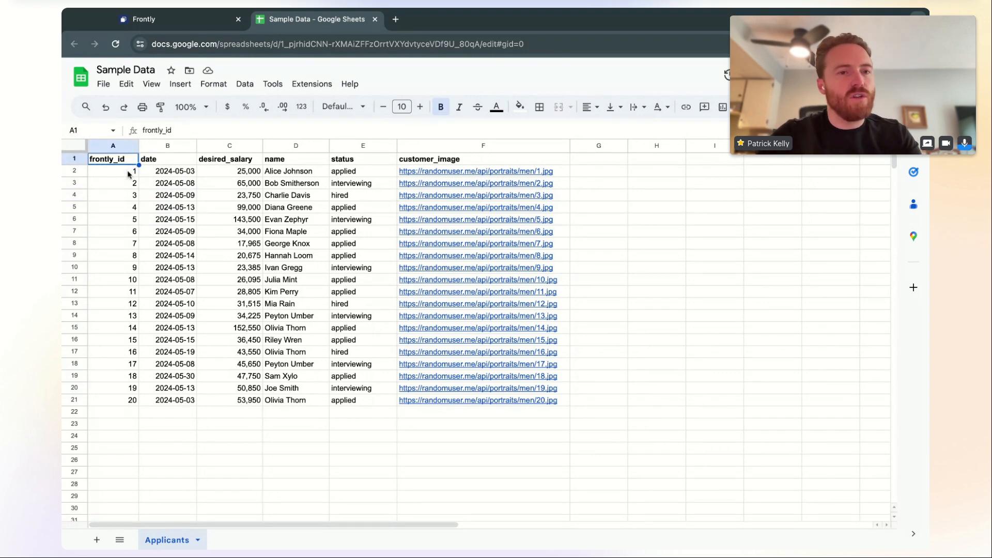
{"action": "left_click", "coordinate": [128, 175]}
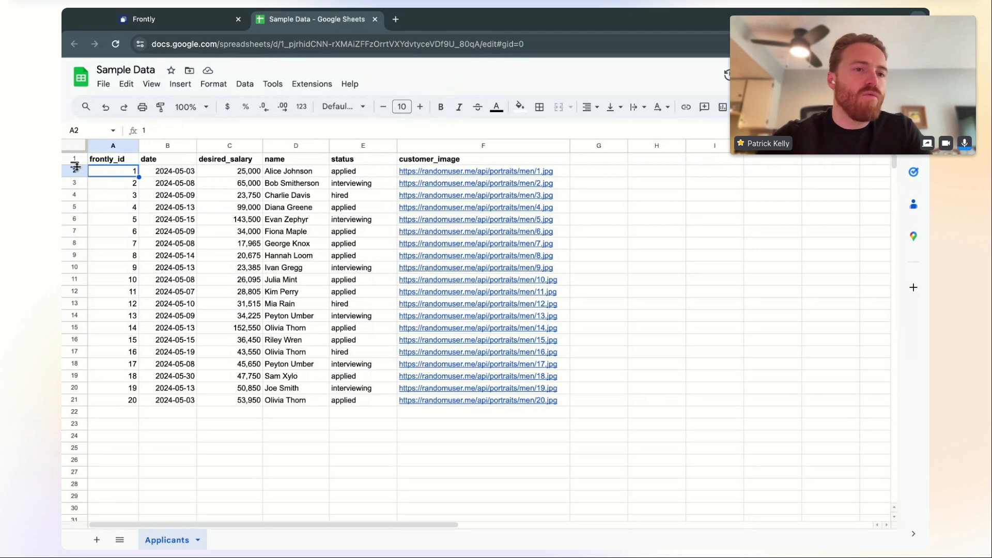
{"action": "left_click", "coordinate": [80, 222]}
{"action": "left_click", "coordinate": [80, 231]}
{"action": "left_click", "coordinate": [80, 243]}
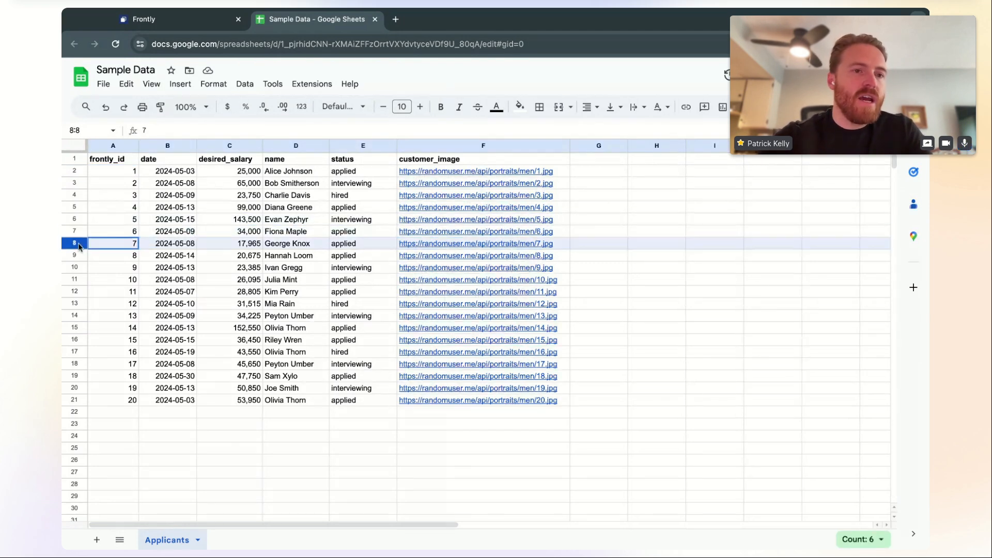
{"action": "left_click", "coordinate": [122, 231]}
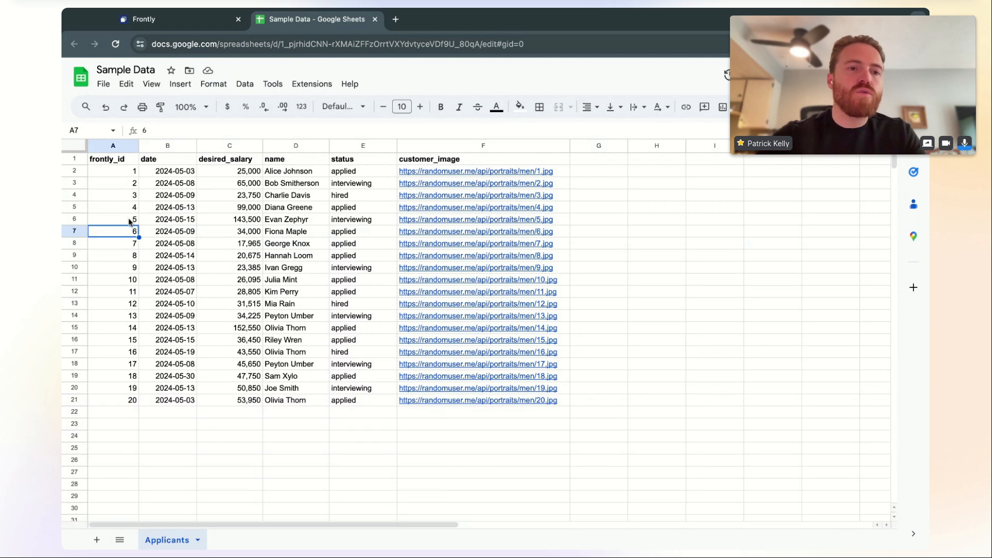
{"action": "left_click", "coordinate": [129, 221]}
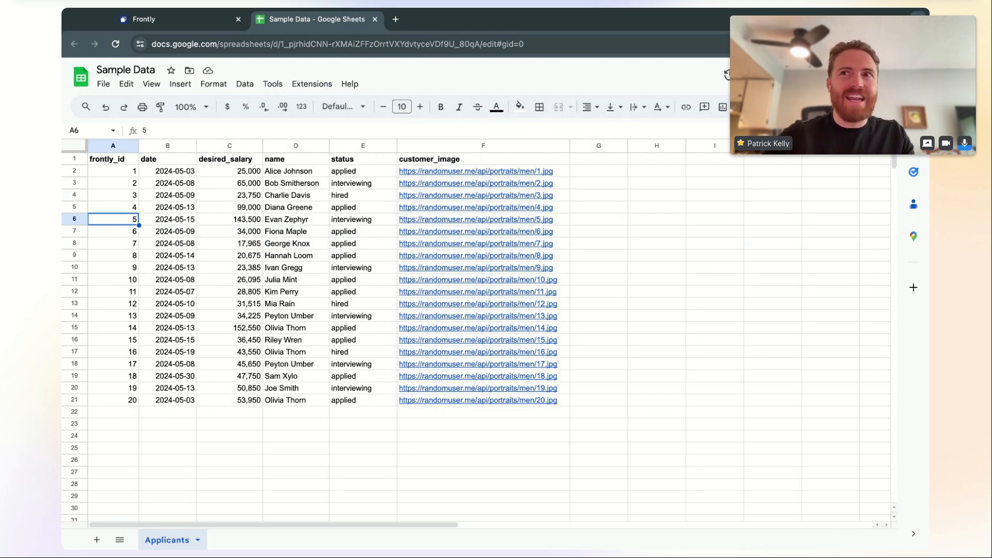
{"action": "left_click", "coordinate": [118, 161]}
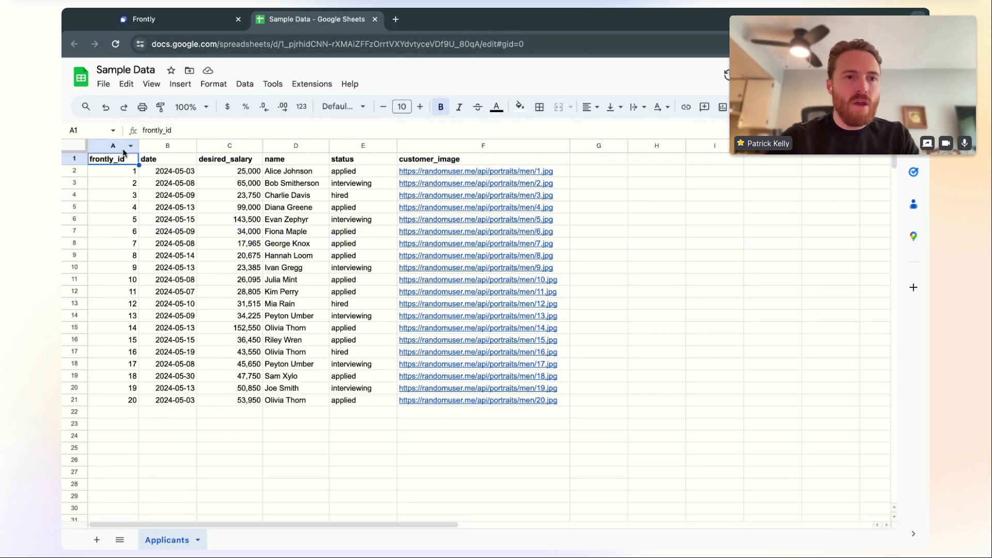
{"action": "left_click", "coordinate": [122, 149]}
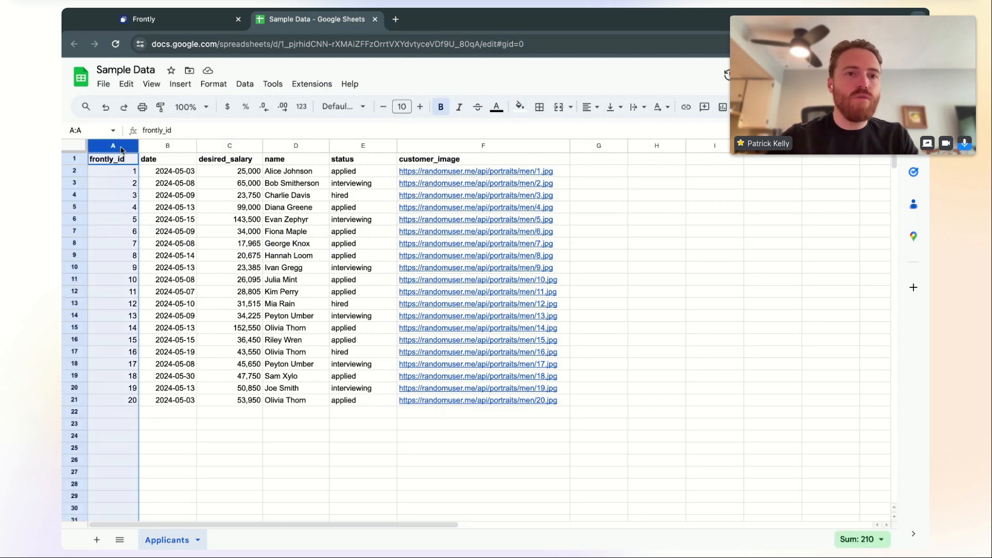
{"action": "right_click", "coordinate": [114, 147]}
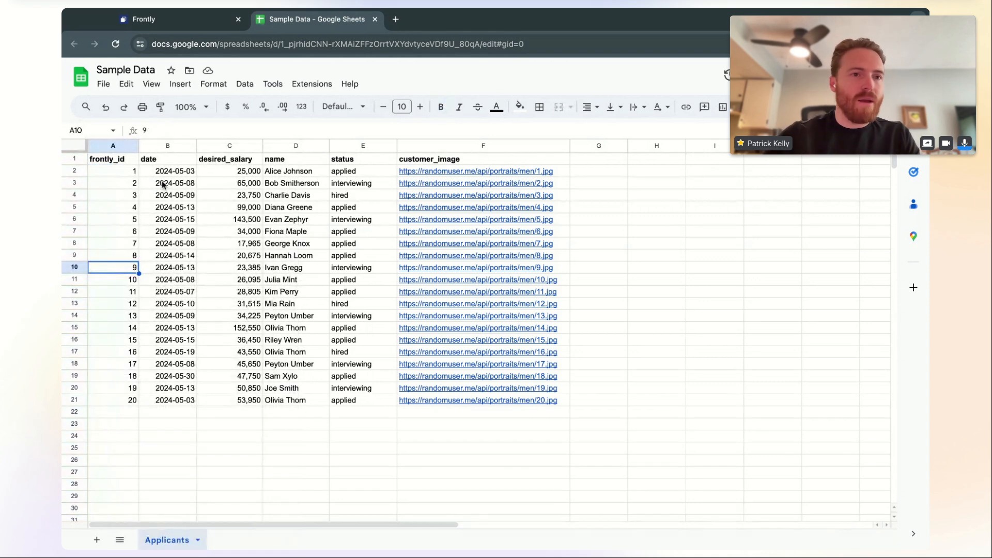
{"action": "left_click", "coordinate": [170, 174]}
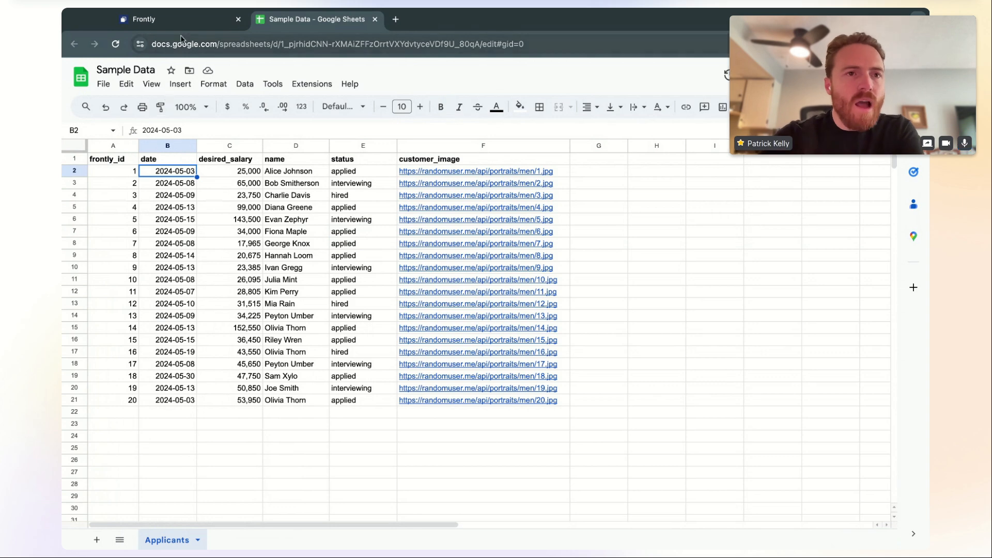
{"action": "left_click", "coordinate": [191, 23]}
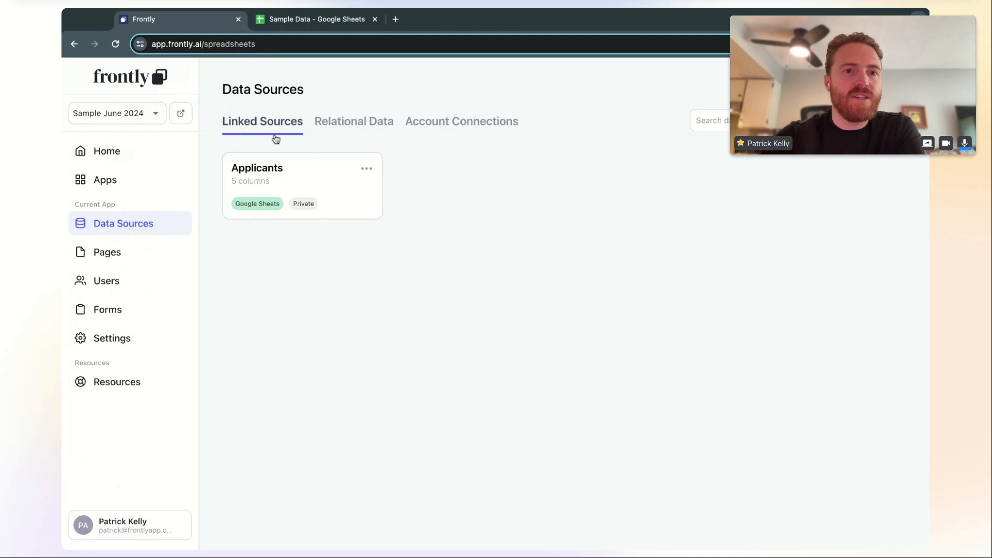
Open the Applicants data source, reveal the Customer Image column, and open the Date column settings
{"action": "left_click", "coordinate": [312, 178]}
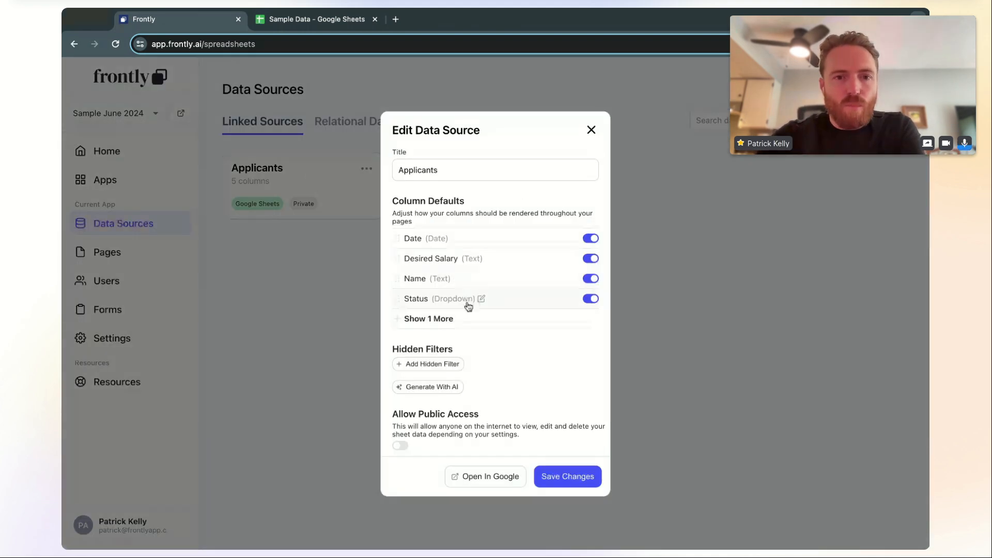
{"action": "left_click", "coordinate": [465, 318]}
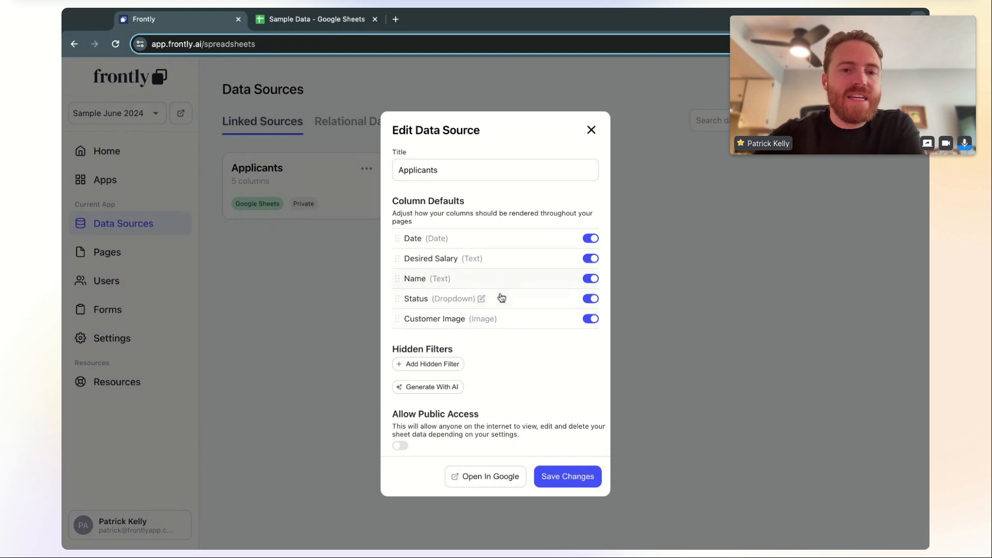
{"action": "scroll", "coordinate": [515, 336], "scroll_direction": "down", "scroll_amount": 1}
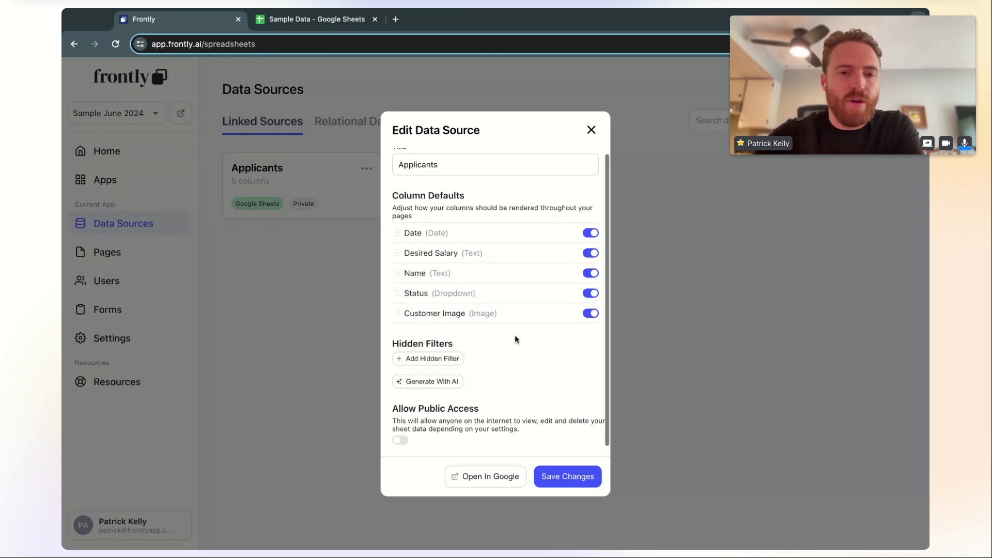
{"action": "scroll", "coordinate": [515, 336], "scroll_direction": "up", "scroll_amount": 1}
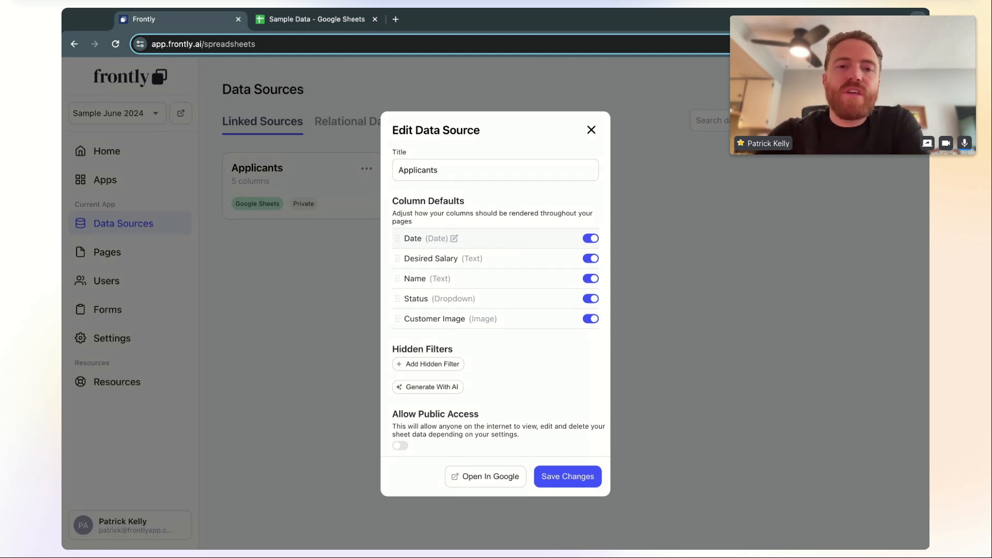
{"action": "left_click", "coordinate": [454, 238]}
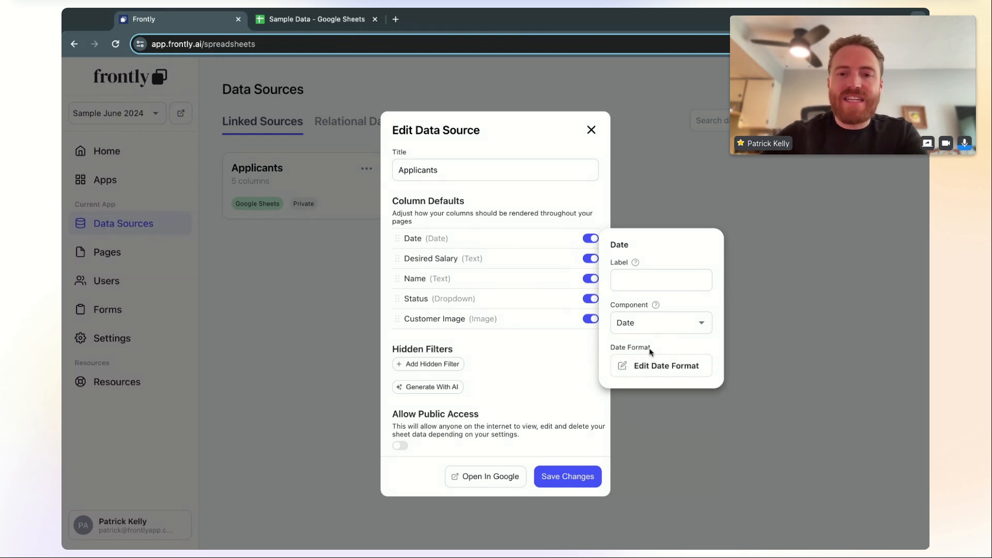
Compare the spreadsheet's dates, then set the Date column format to YYYY-MM-DD
{"action": "left_click", "coordinate": [663, 371]}
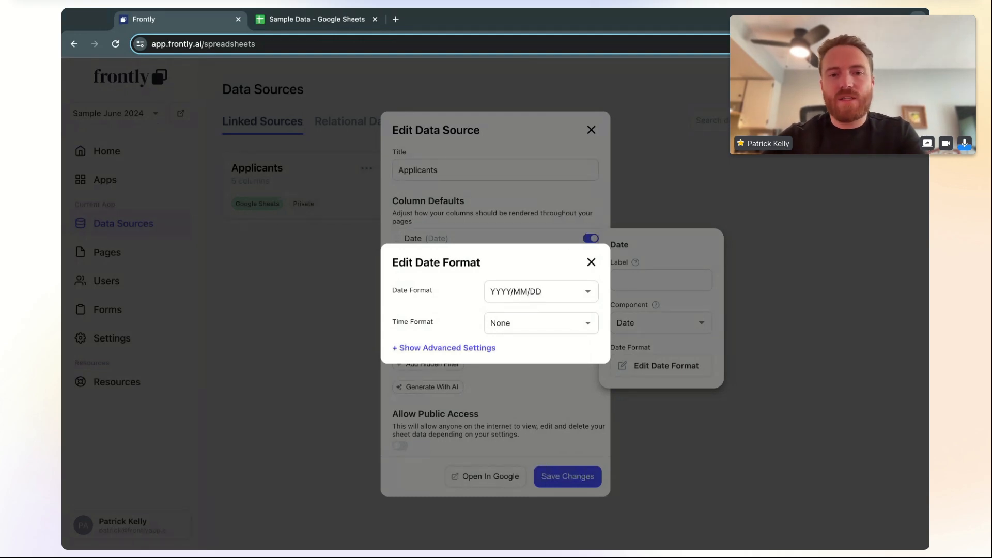
{"action": "left_click", "coordinate": [312, 24]}
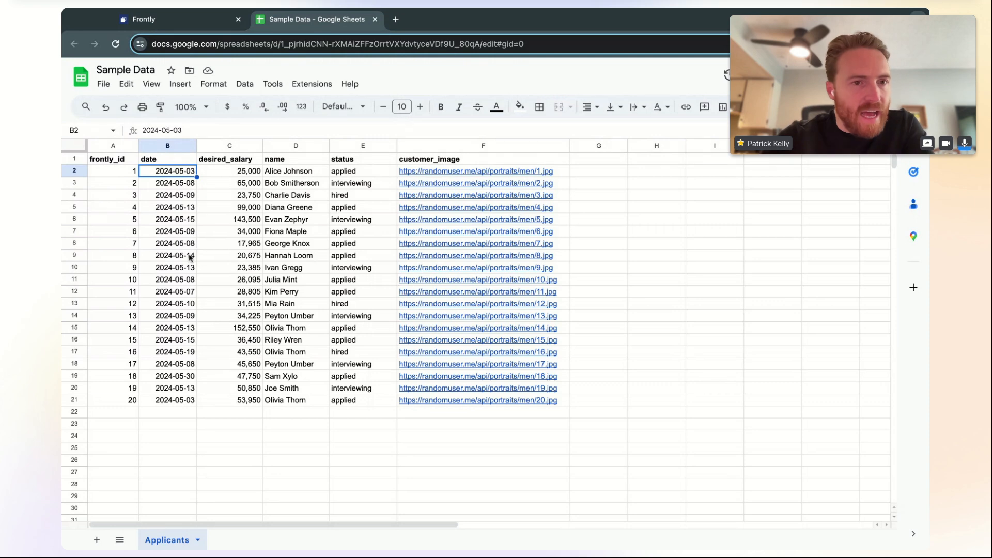
{"action": "left_click", "coordinate": [198, 26]}
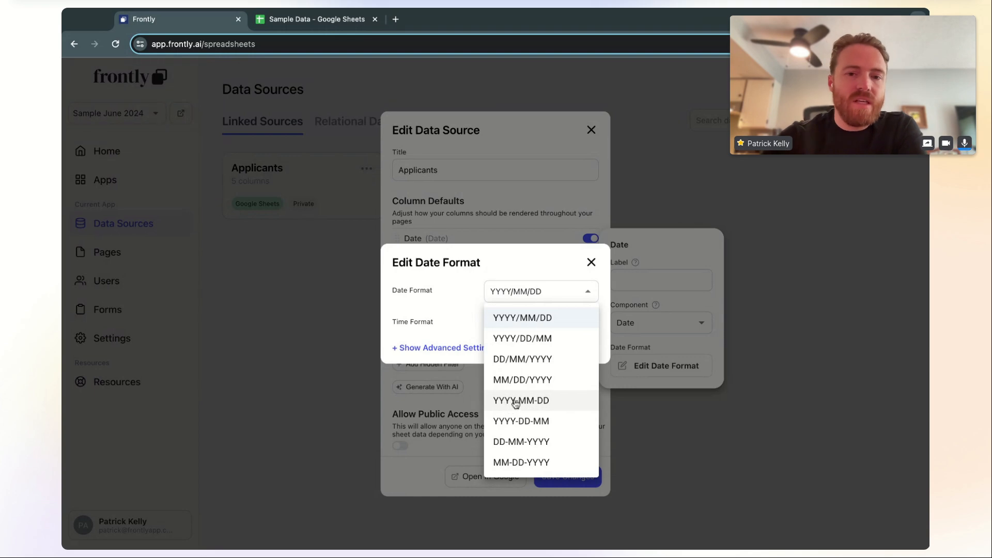
{"action": "left_click", "coordinate": [534, 406]}
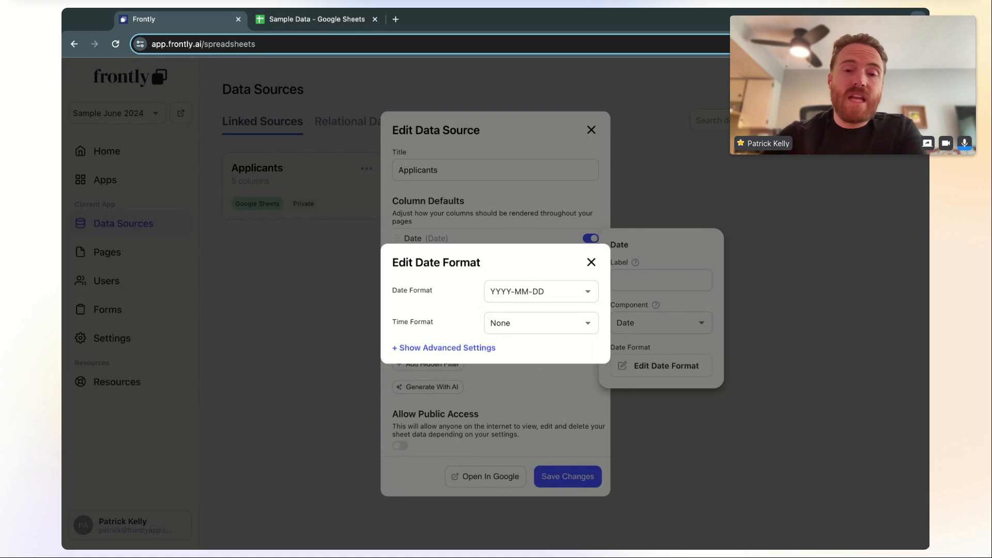
{"action": "left_click", "coordinate": [516, 221]}
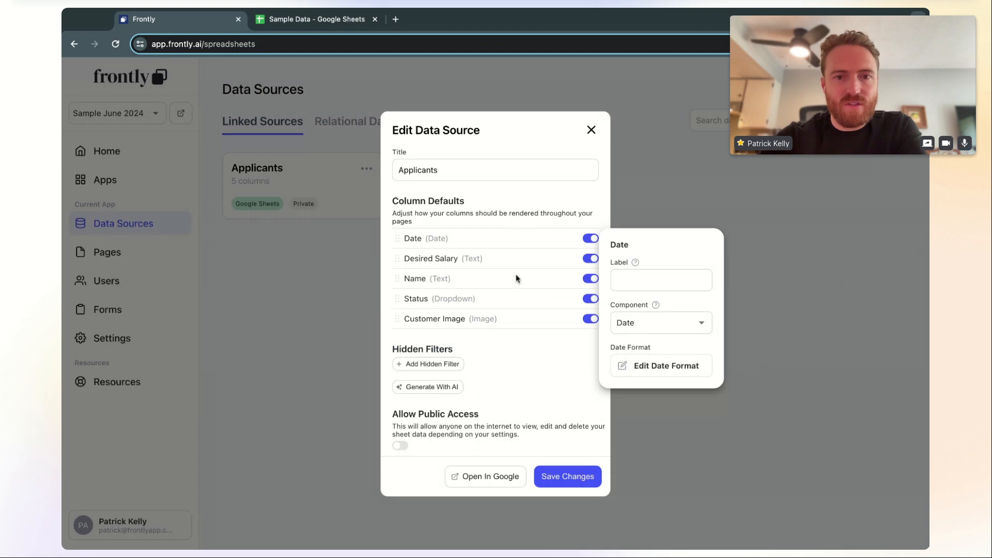
Check the Customer Image column, leaving its display component as Image
{"action": "left_click", "coordinate": [508, 338]}
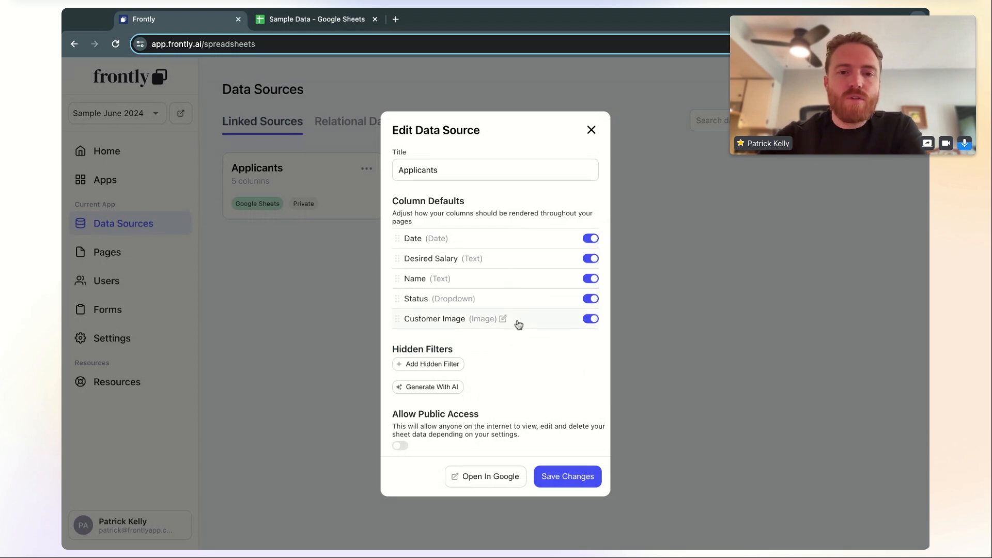
{"action": "left_click", "coordinate": [516, 326]}
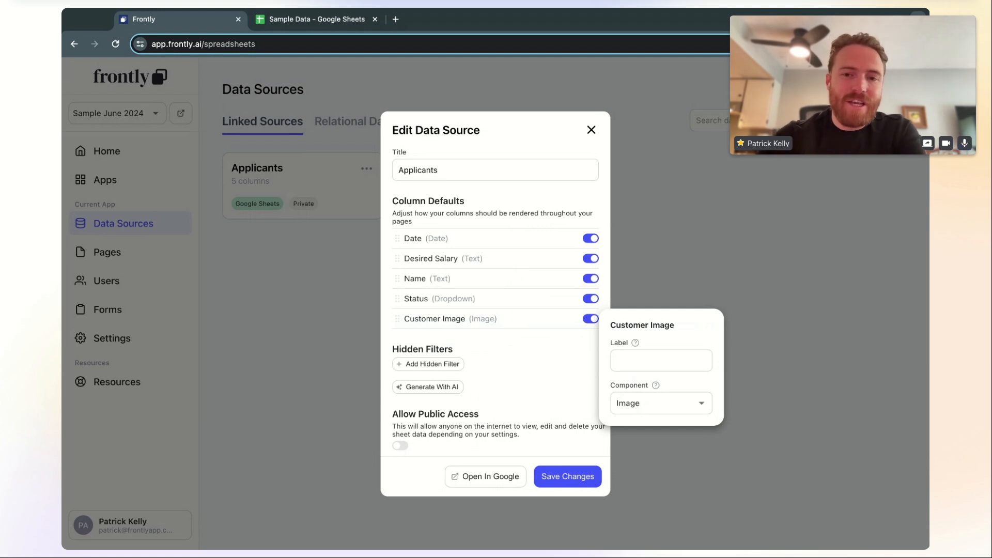
{"action": "left_click", "coordinate": [661, 405]}
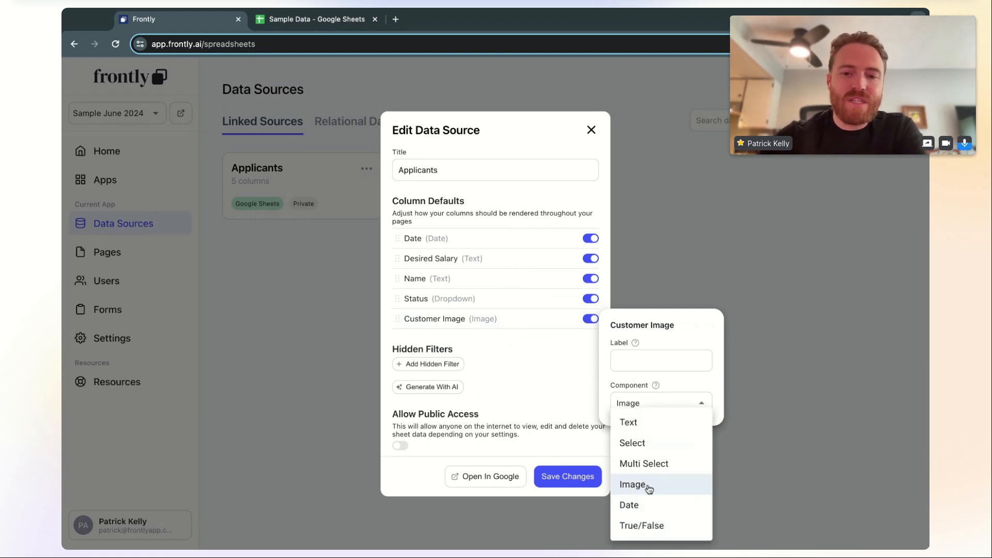
{"action": "left_click", "coordinate": [673, 325]}
{"action": "left_click", "coordinate": [541, 329]}
Add a 'fired' option (label and value) to the Status column and save the data source
{"action": "left_click", "coordinate": [518, 300]}
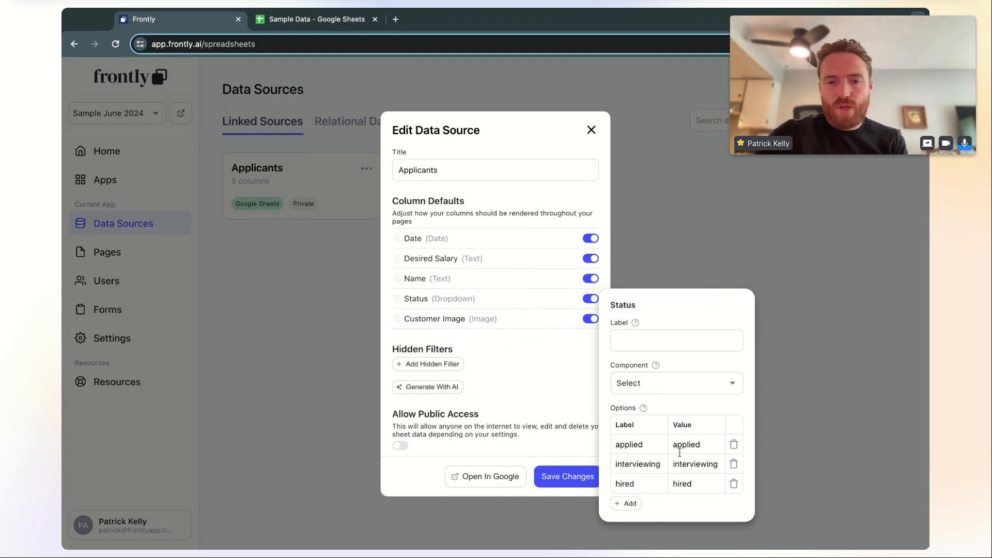
{"action": "left_click", "coordinate": [632, 504]}
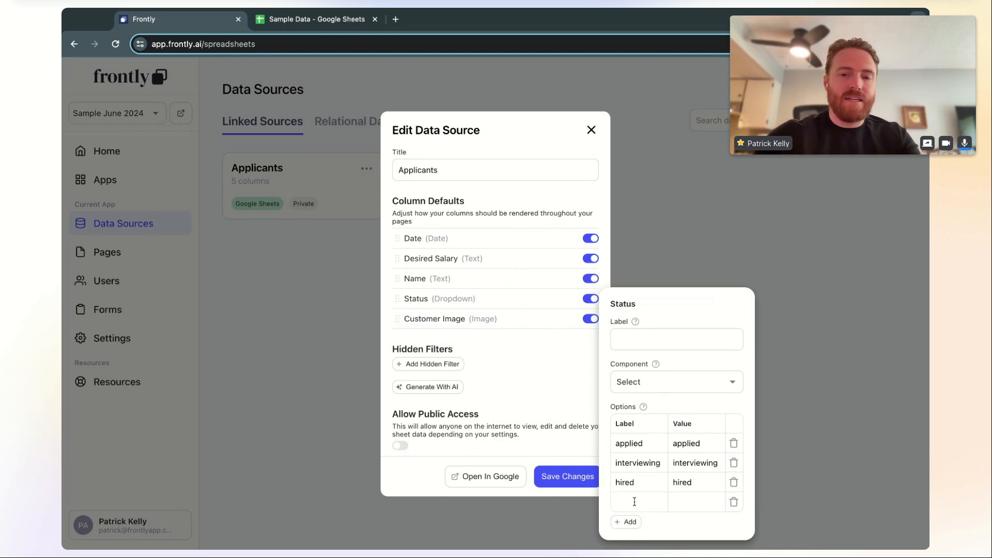
{"action": "type", "text": "fired"}
{"action": "left_click", "coordinate": [688, 510]}
{"action": "type", "text": "fired"}
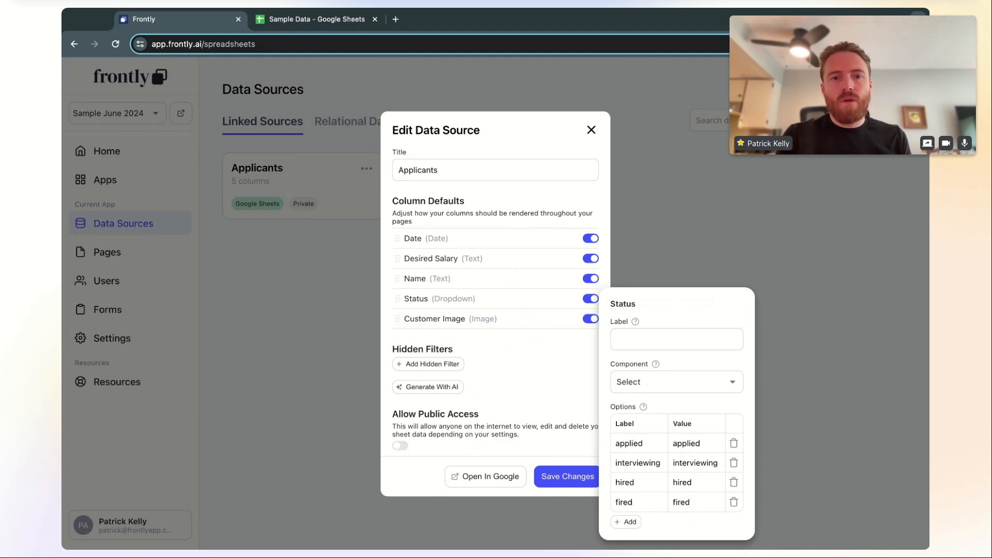
{"action": "left_click", "coordinate": [555, 354]}
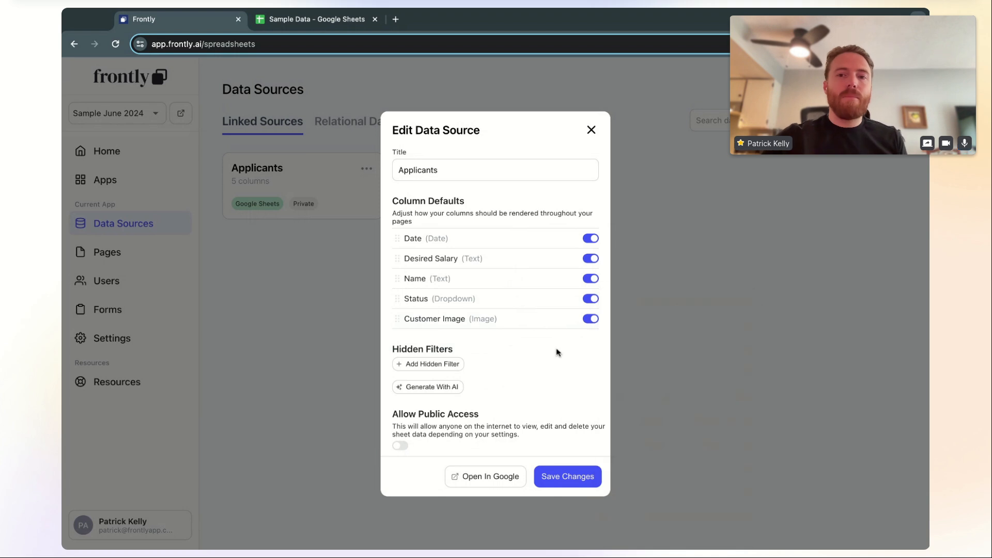
{"action": "left_click", "coordinate": [563, 484]}
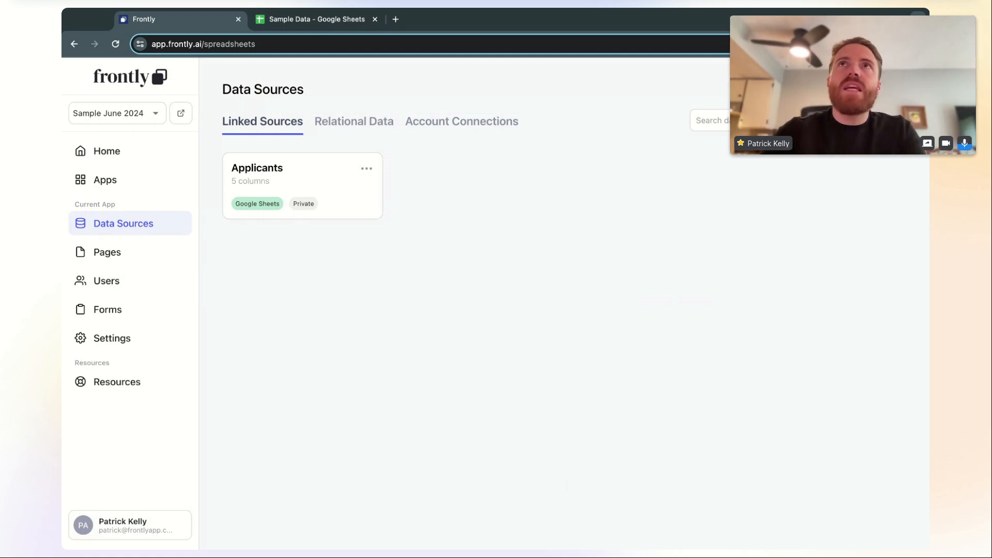
Reopen the Applicants Date column's date format editor and its advanced settings
{"action": "left_click", "coordinate": [320, 201]}
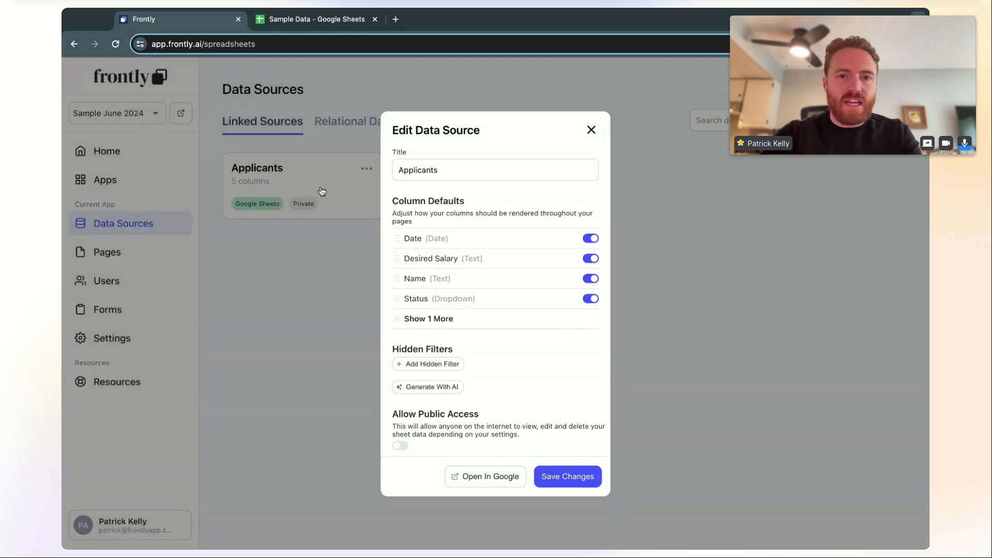
{"action": "left_click", "coordinate": [450, 322]}
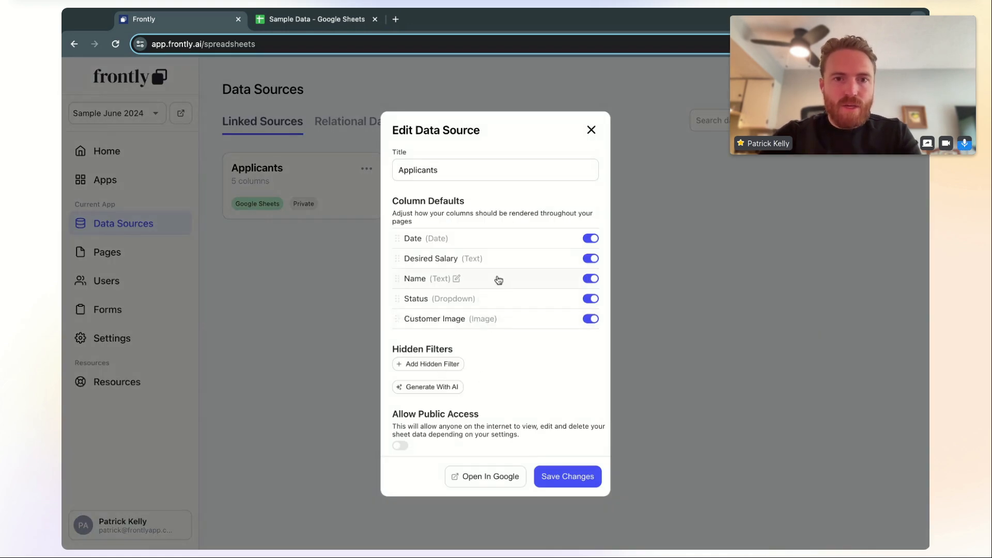
{"action": "left_click", "coordinate": [504, 242]}
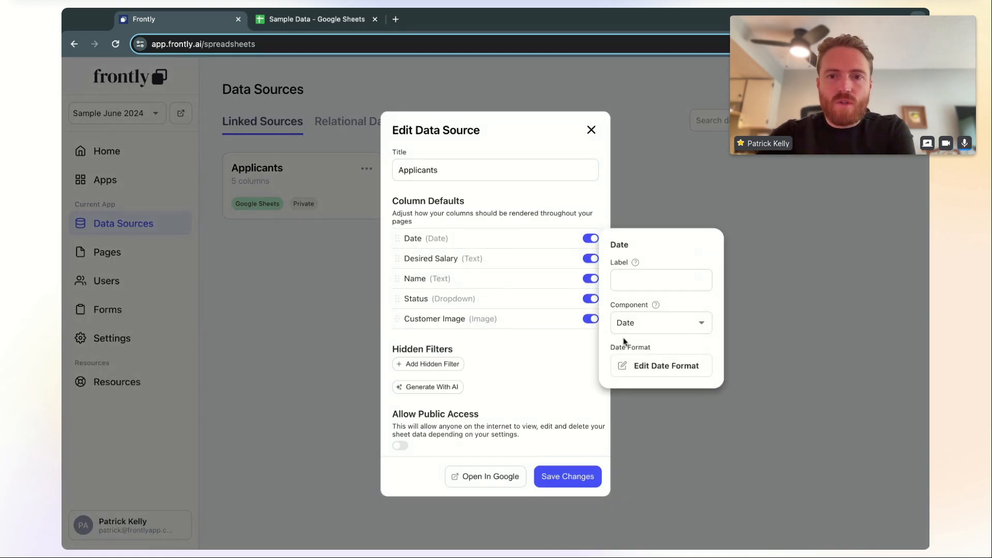
{"action": "left_click", "coordinate": [637, 368]}
{"action": "left_click", "coordinate": [541, 293]}
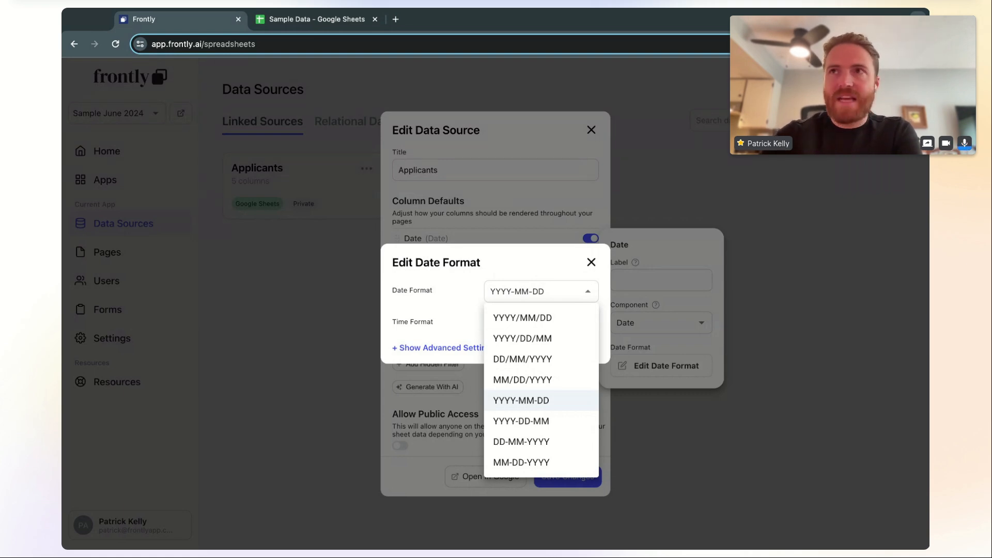
{"action": "left_click", "coordinate": [538, 294]}
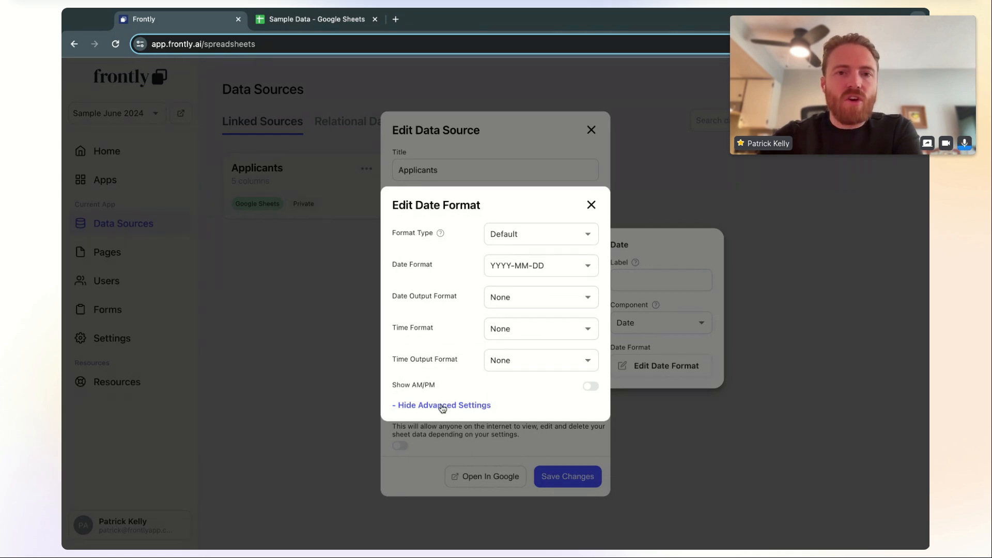
{"action": "left_click", "coordinate": [479, 407]}
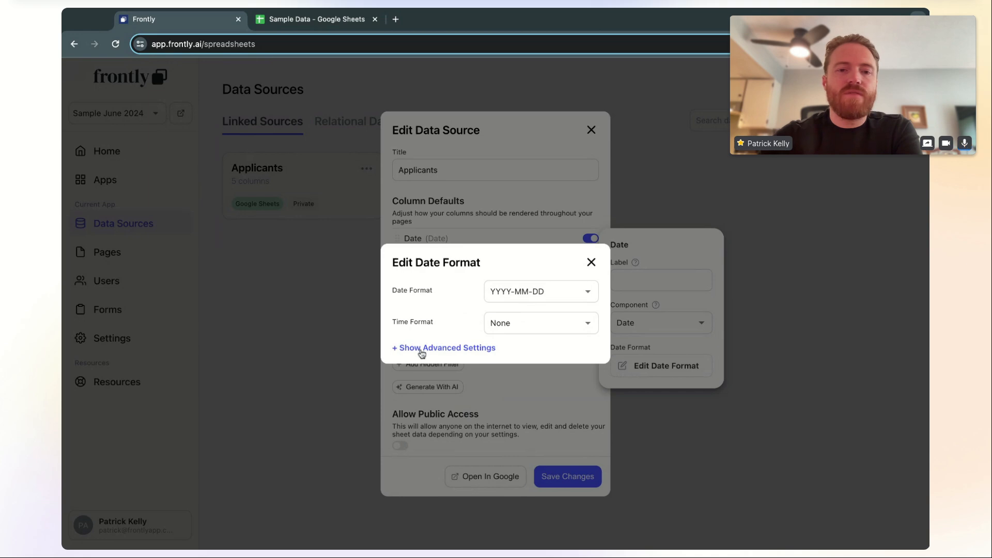
{"action": "left_click", "coordinate": [437, 350]}
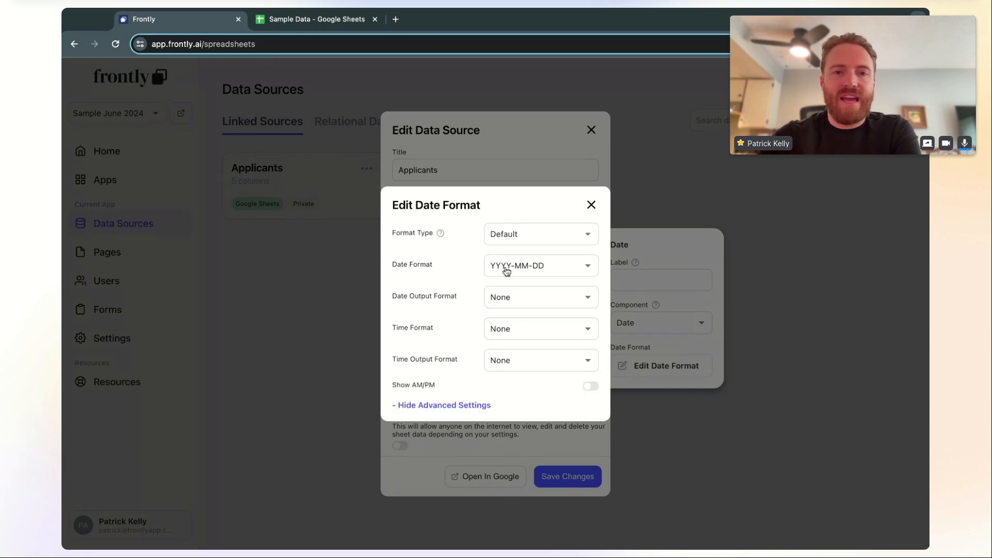
Switch the format type to Custom and enter the DD.MM.YYYY date pattern
{"action": "left_click", "coordinate": [505, 235]}
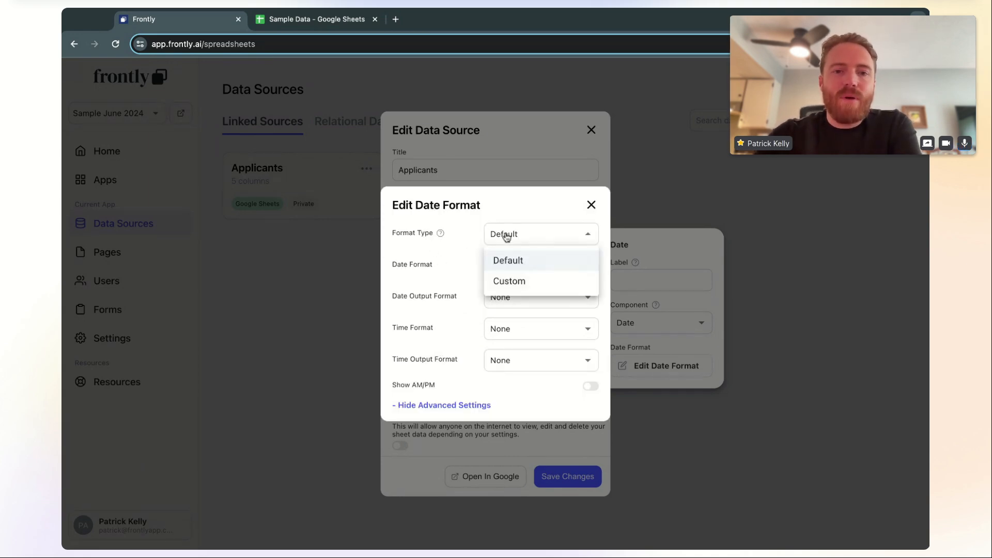
{"action": "left_click", "coordinate": [527, 285]}
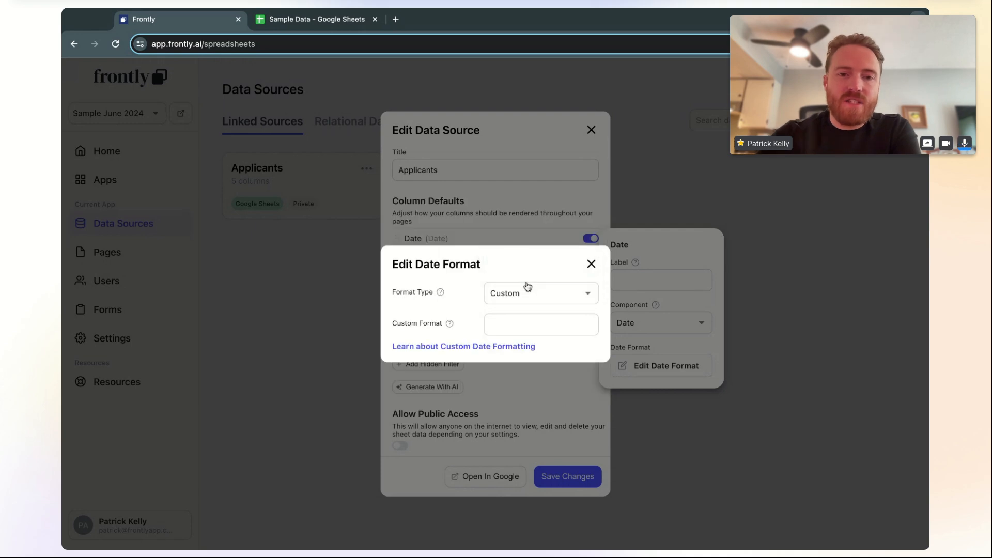
{"action": "left_click", "coordinate": [525, 326]}
{"action": "type", "text": "D"}
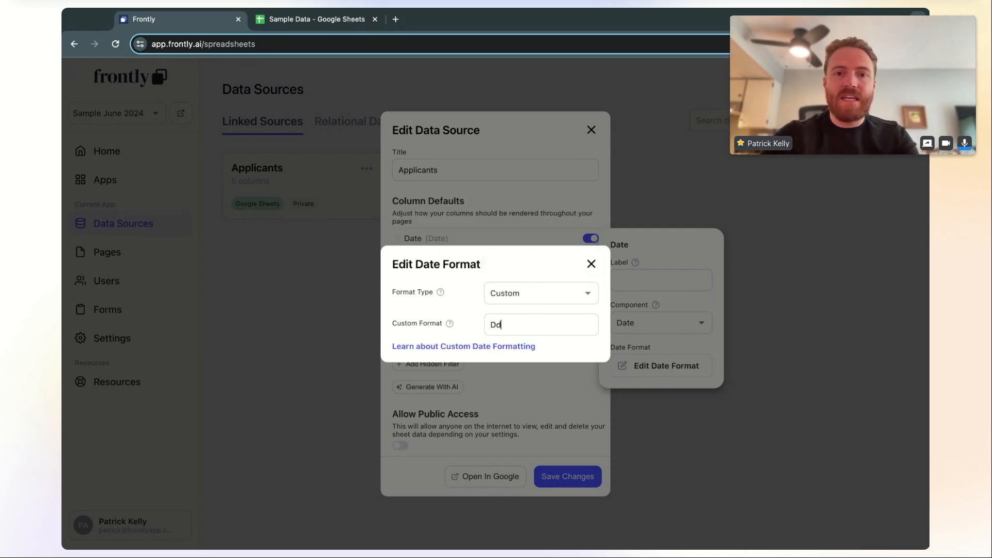
{"action": "type", "text": "D.MM.YYYY"}
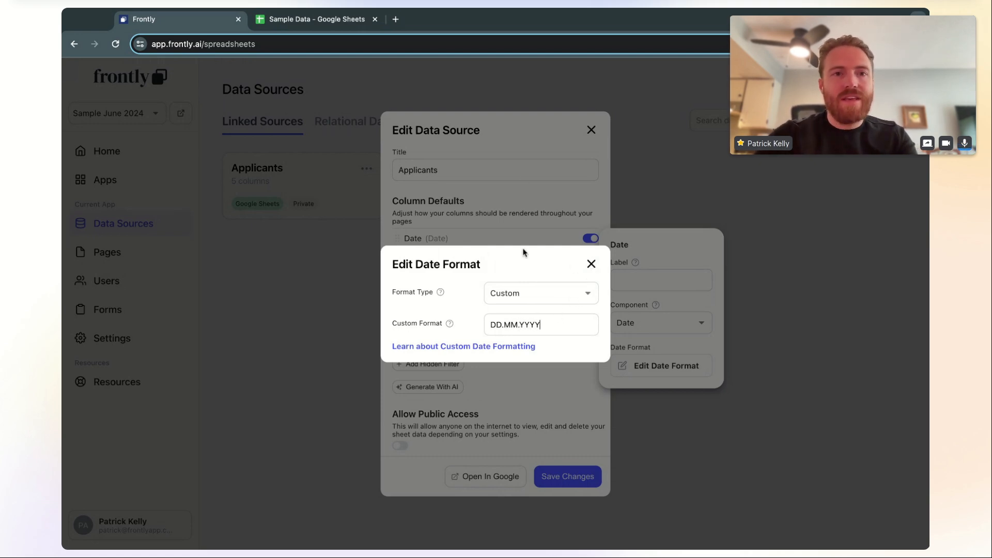
{"action": "left_click", "coordinate": [523, 120]}
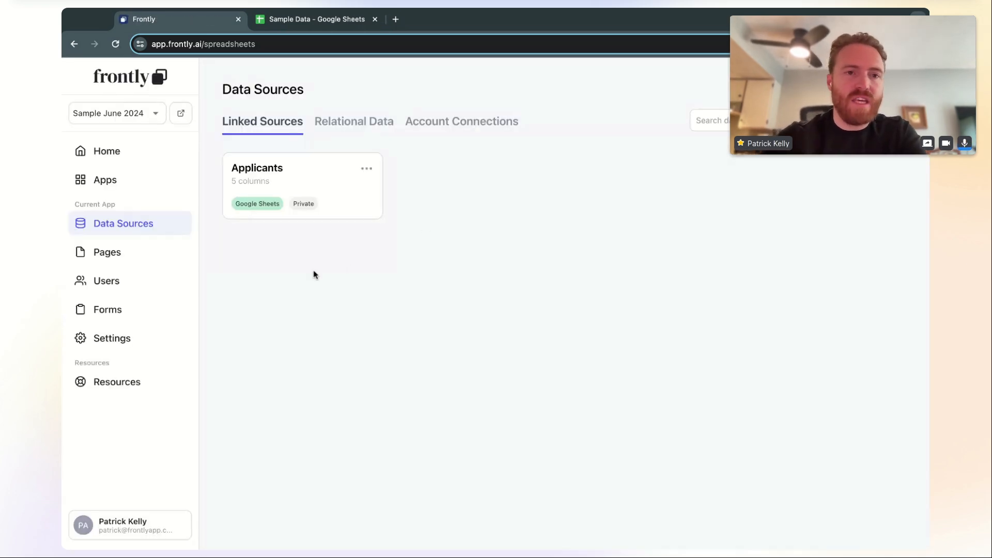
Create a new page named 'Applicants' from the Pages list, briefly checking the Google Sheets data
{"action": "left_click", "coordinate": [141, 255]}
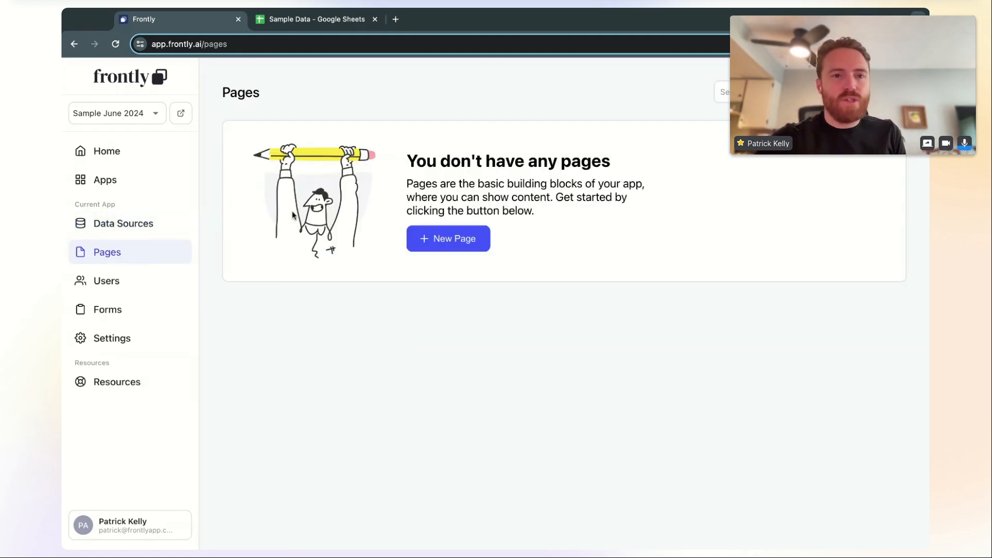
{"action": "left_click", "coordinate": [451, 240]}
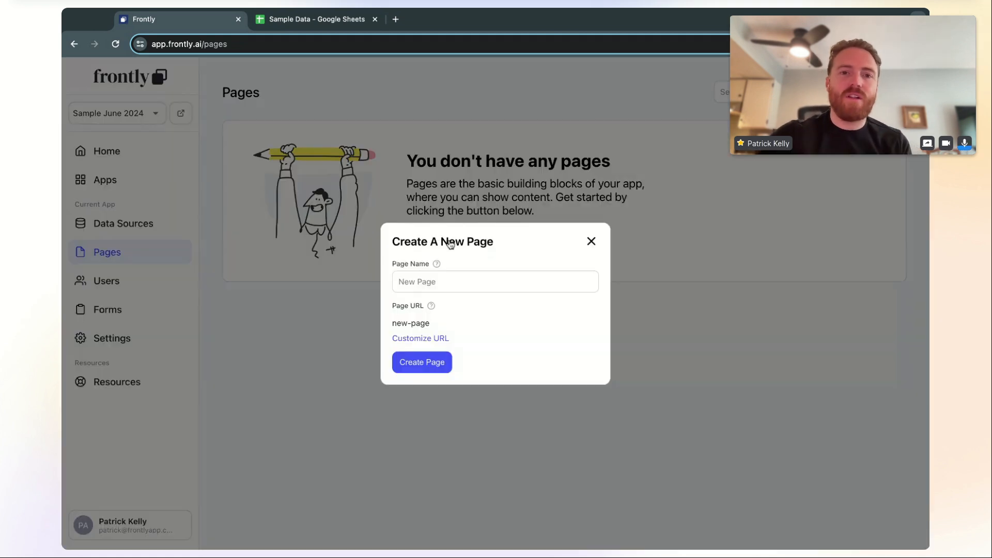
{"action": "left_click", "coordinate": [462, 282]}
{"action": "type", "text": "Applicants"}
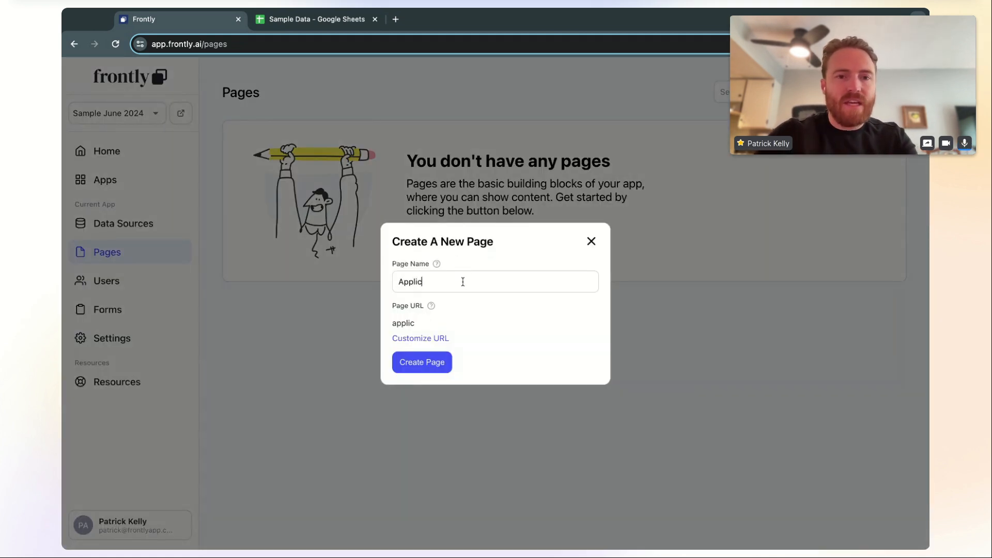
{"action": "left_click", "coordinate": [427, 362]}
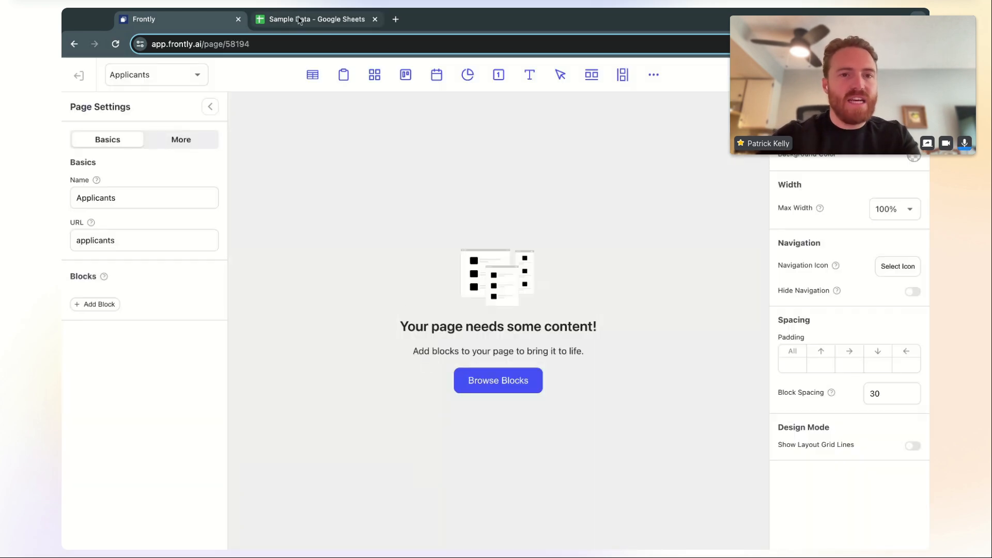
{"action": "left_click", "coordinate": [299, 20]}
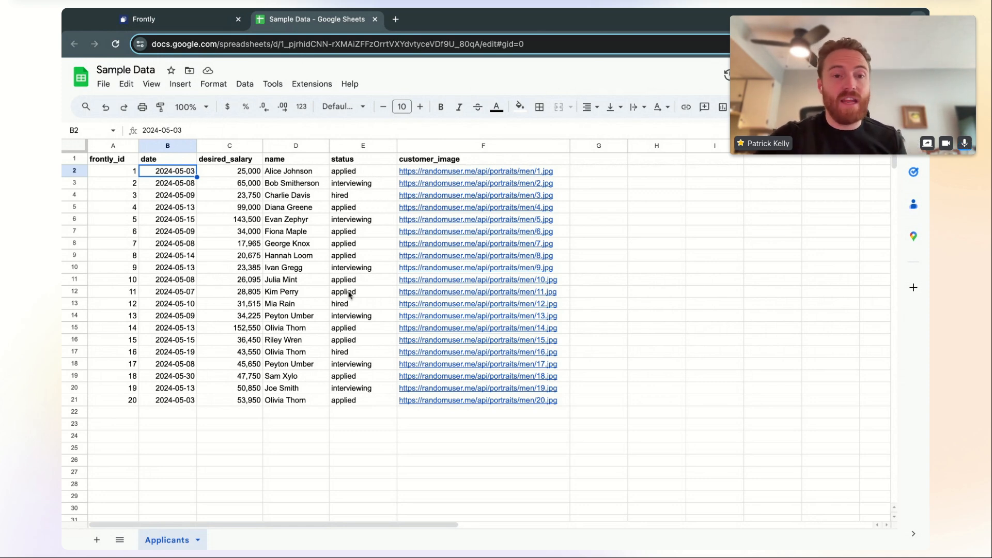
{"action": "left_click", "coordinate": [165, 21]}
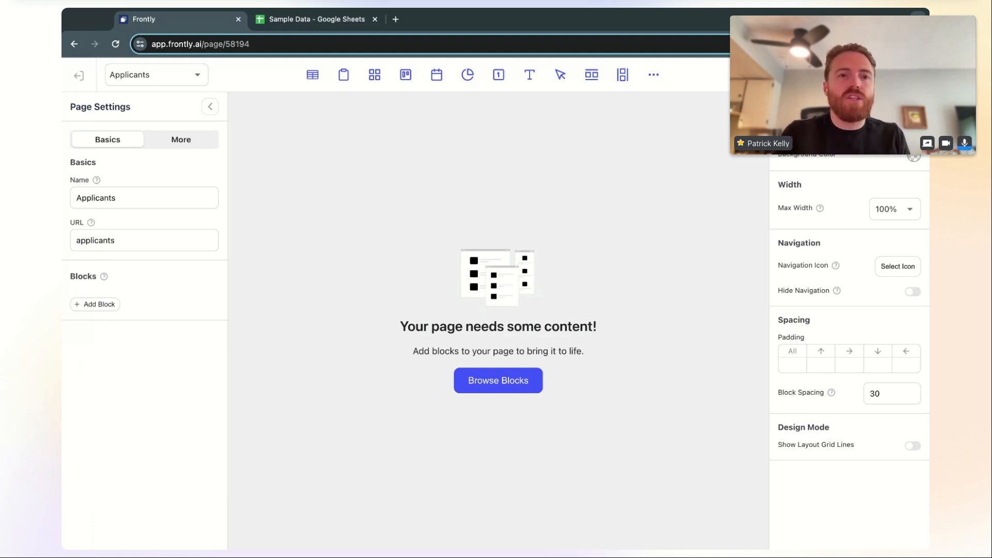
Add a Kanban board block connected to the Applicants sheet, with columns grouped by Status
{"action": "left_click", "coordinate": [487, 378]}
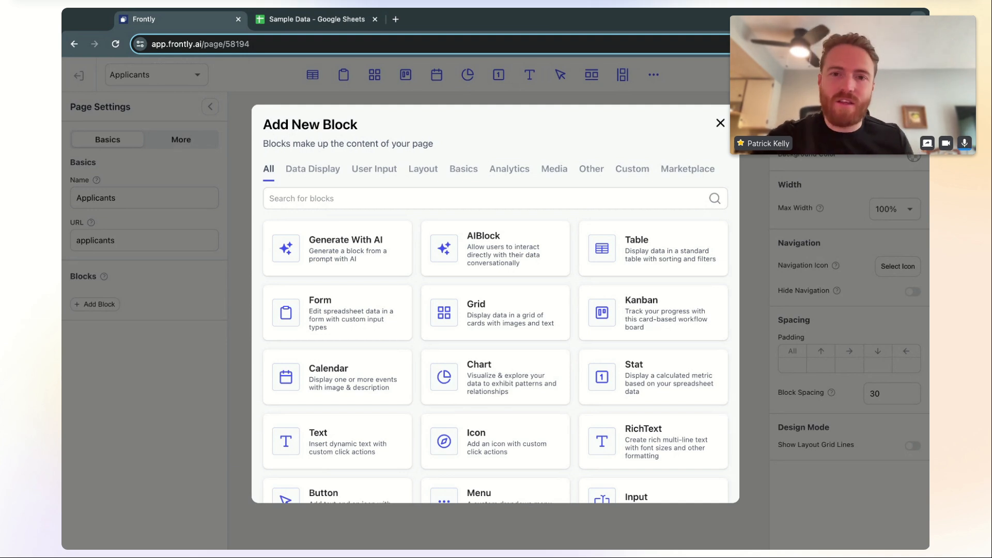
{"action": "left_click", "coordinate": [652, 318]}
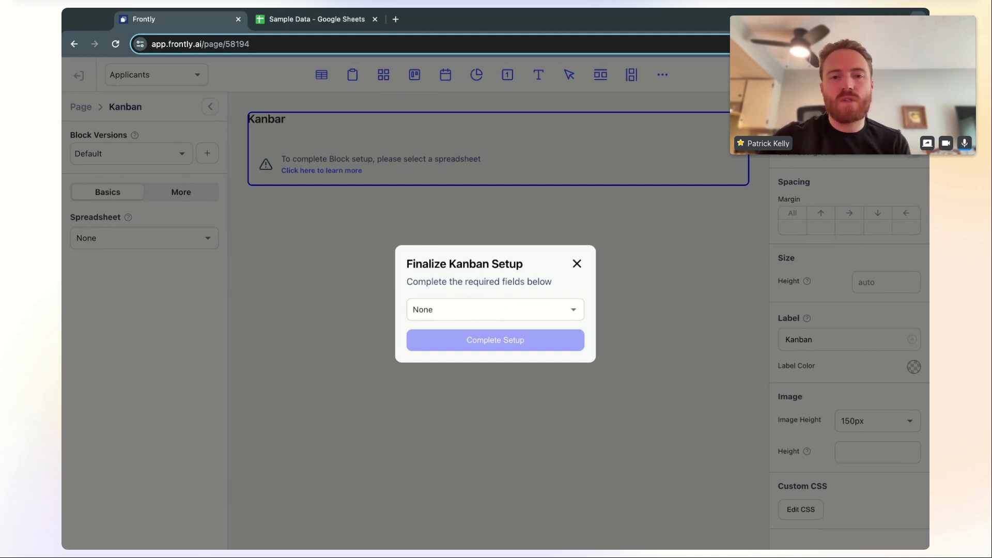
{"action": "left_click", "coordinate": [502, 317]}
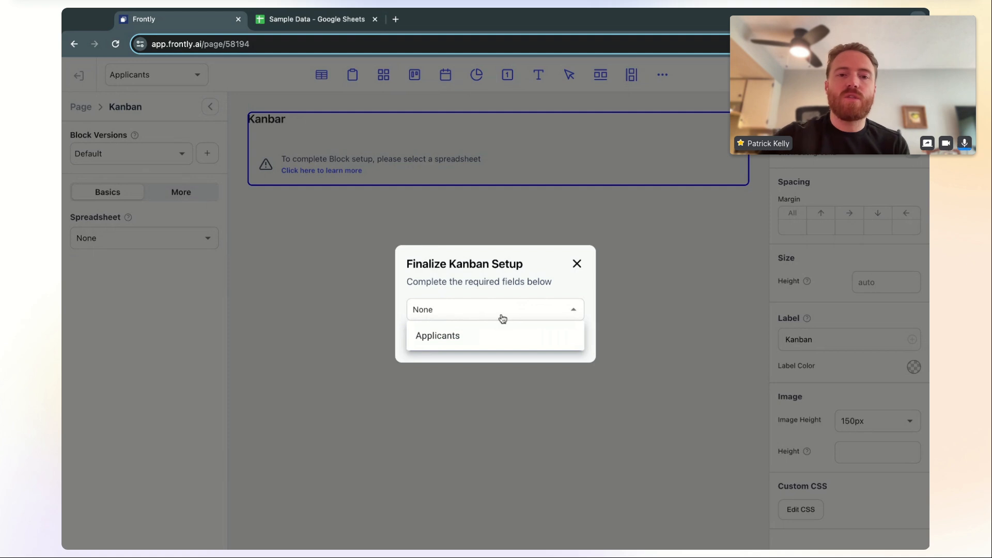
{"action": "left_click", "coordinate": [485, 342]}
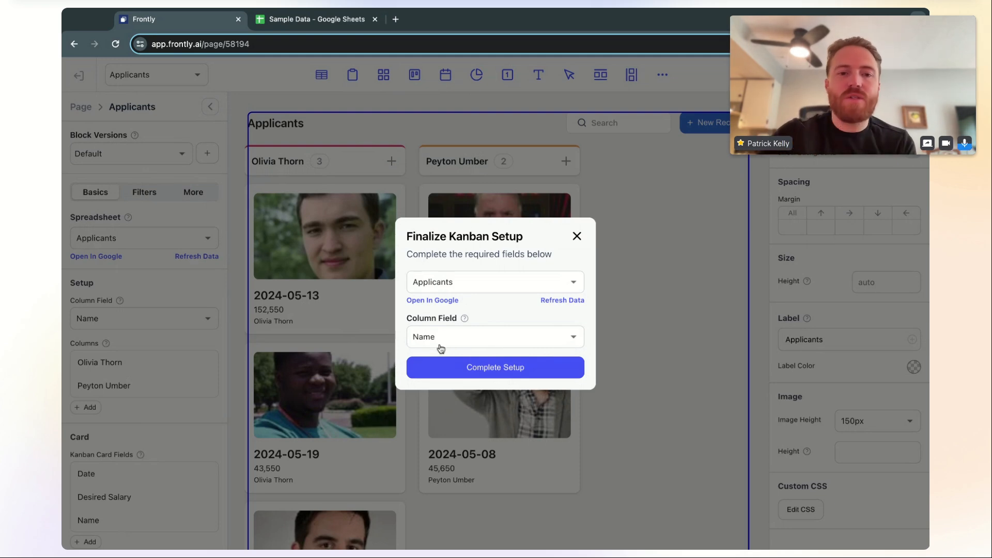
{"action": "left_click", "coordinate": [486, 341]}
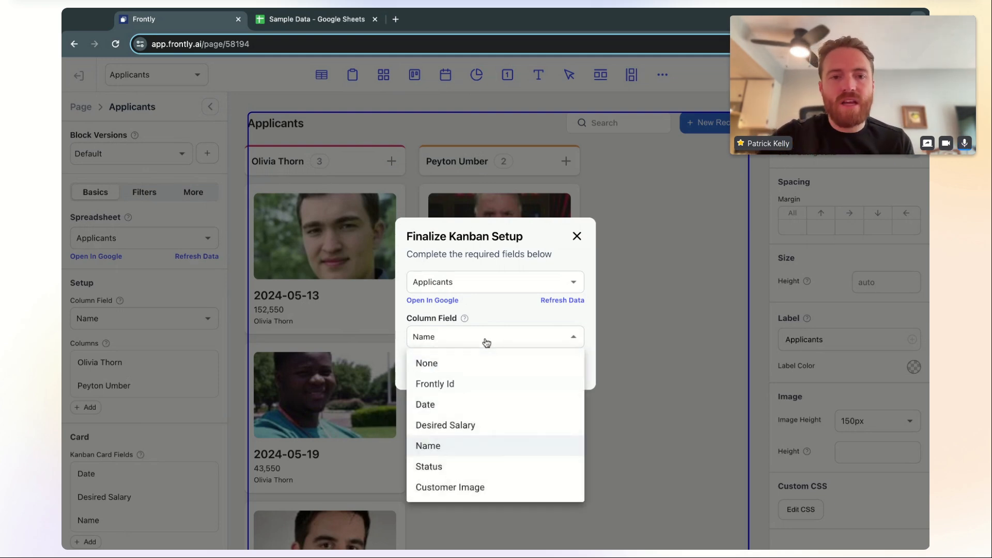
{"action": "left_click", "coordinate": [478, 468]}
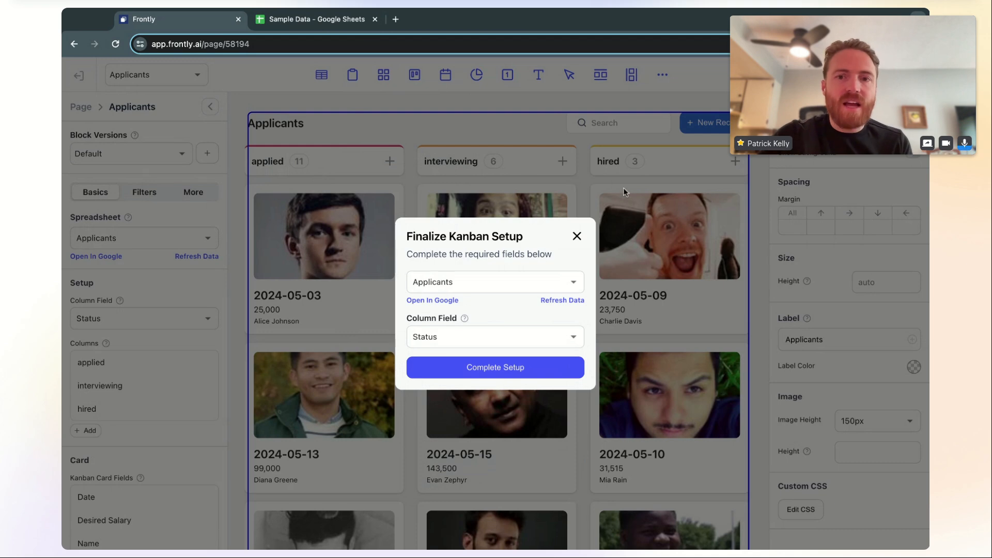
{"action": "left_click", "coordinate": [480, 367]}
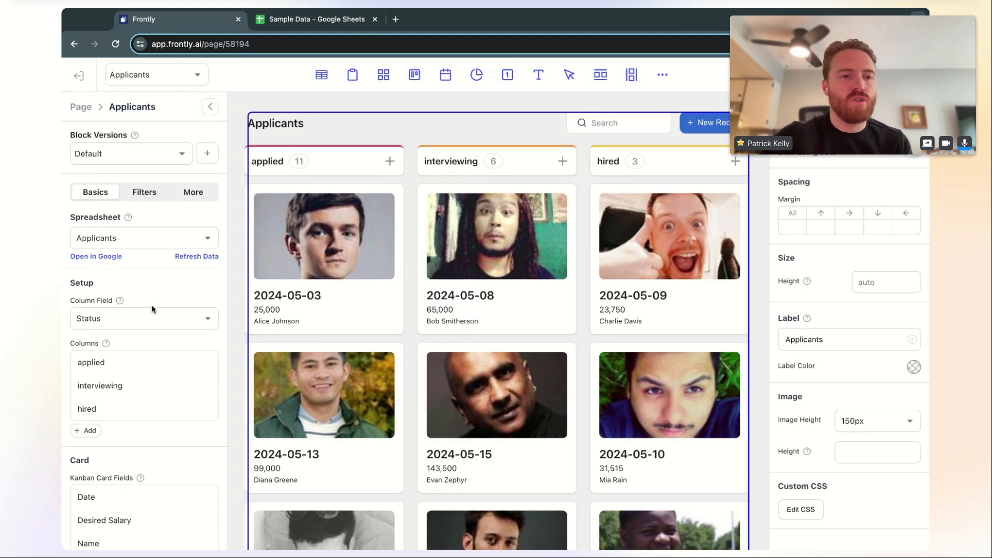
{"action": "scroll", "coordinate": [146, 362], "scroll_direction": "down", "scroll_amount": 3}
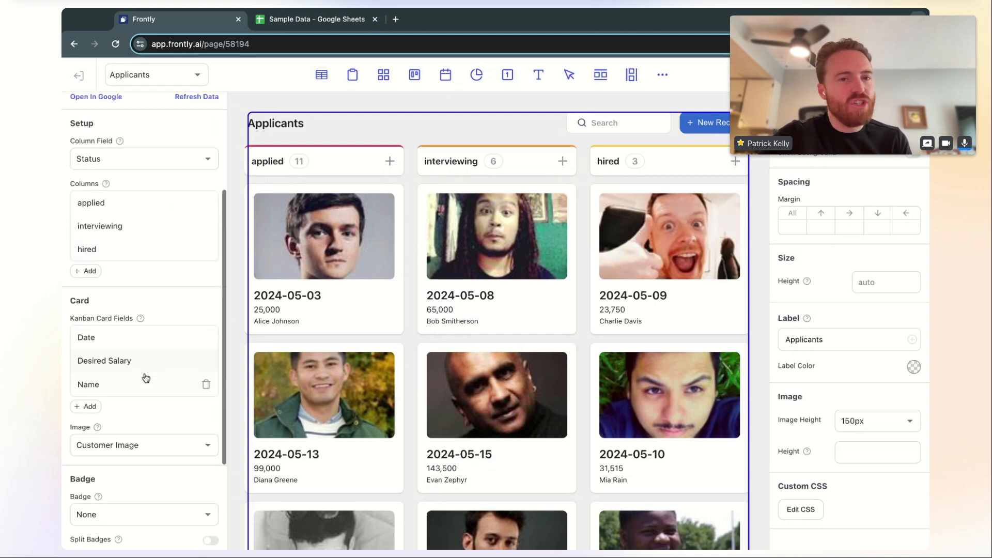
{"action": "scroll", "coordinate": [145, 382], "scroll_direction": "up", "scroll_amount": 1}
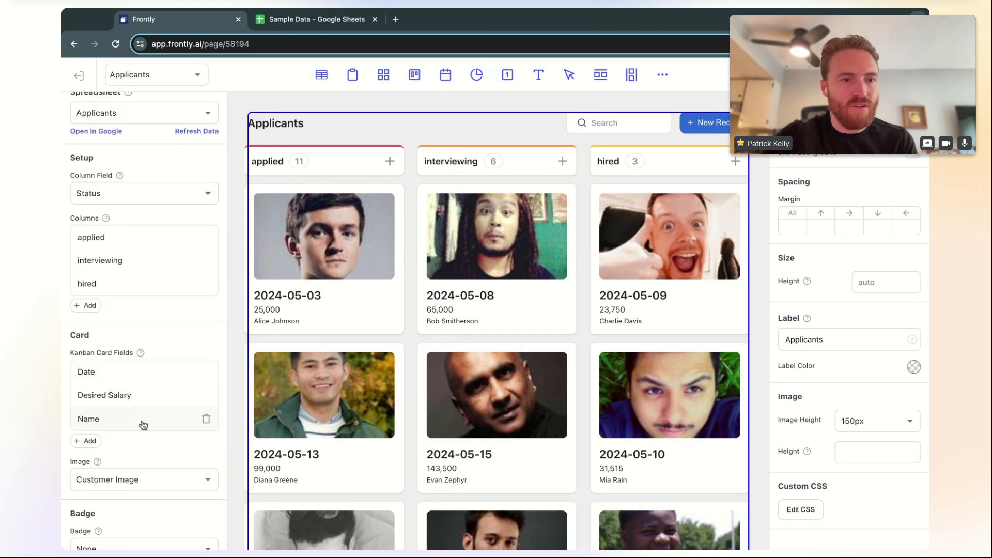
{"action": "scroll", "coordinate": [145, 413], "scroll_direction": "up", "scroll_amount": 2}
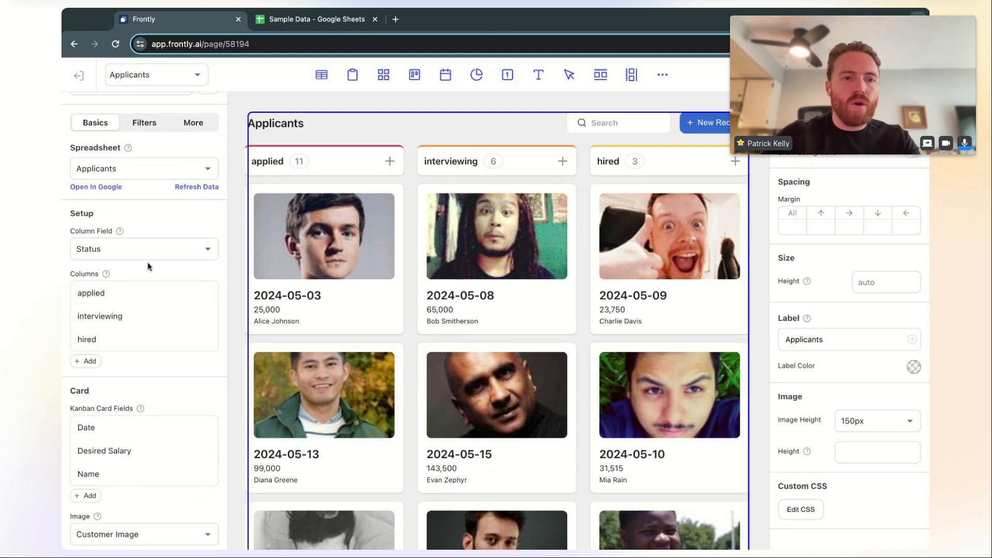
Capitalise the column labels to Applied, Interviewing and Hired
{"action": "left_click", "coordinate": [143, 293]}
{"action": "left_click", "coordinate": [93, 357]}
{"action": "key", "text": "BackSpace"}
{"action": "type", "text": "A"}
{"action": "left_click", "coordinate": [172, 279]}
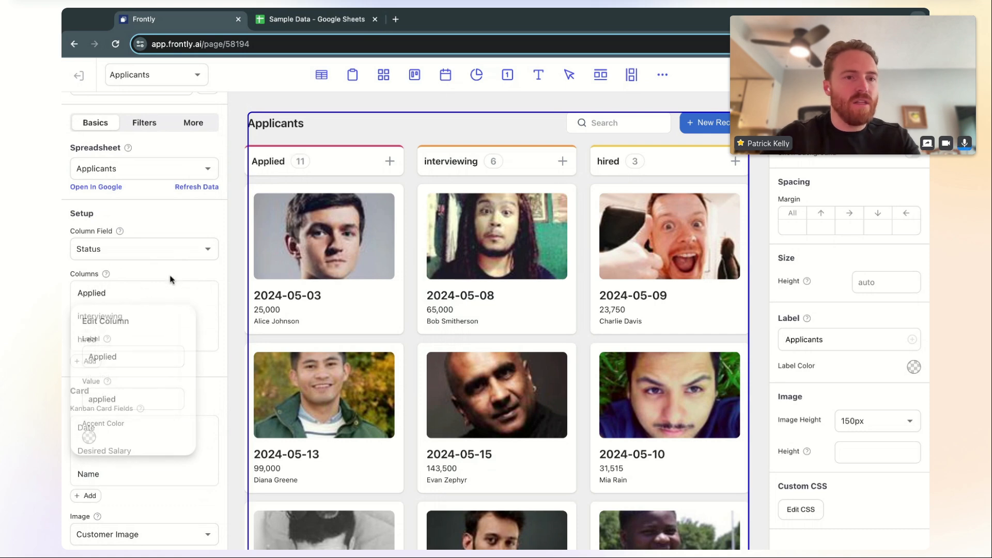
{"action": "left_click", "coordinate": [129, 318]}
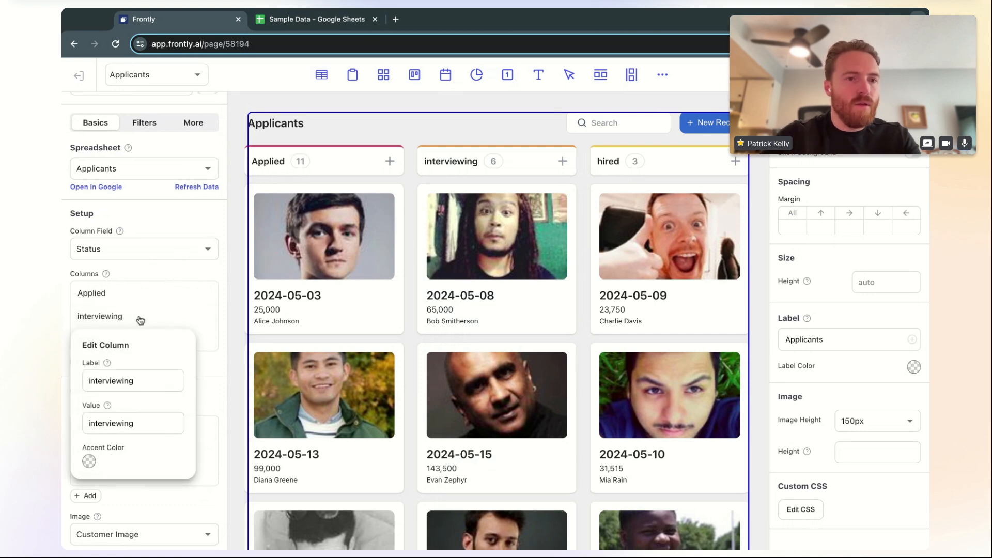
{"action": "left_click", "coordinate": [91, 375]}
{"action": "key", "text": "BackSpace"}
{"action": "type", "text": "I"}
{"action": "left_click", "coordinate": [169, 330]}
{"action": "left_click", "coordinate": [136, 342]}
{"action": "left_click", "coordinate": [93, 403]}
{"action": "key", "text": "BackSpace"}
{"action": "type", "text": "Hired"}
{"action": "left_click", "coordinate": [195, 269]}
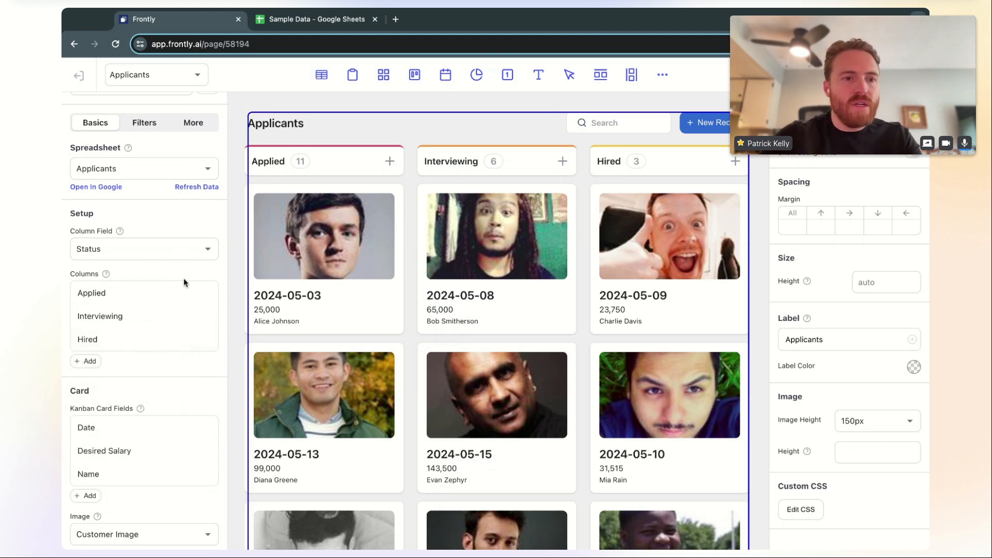
Add a fourth column labelled Fired with status value fired
{"action": "left_click", "coordinate": [88, 361]}
{"action": "left_click", "coordinate": [136, 367]}
{"action": "left_click", "coordinate": [123, 423]}
{"action": "type", "text": "Fired"}
{"action": "left_click", "coordinate": [120, 468]}
{"action": "type", "text": "fired"}
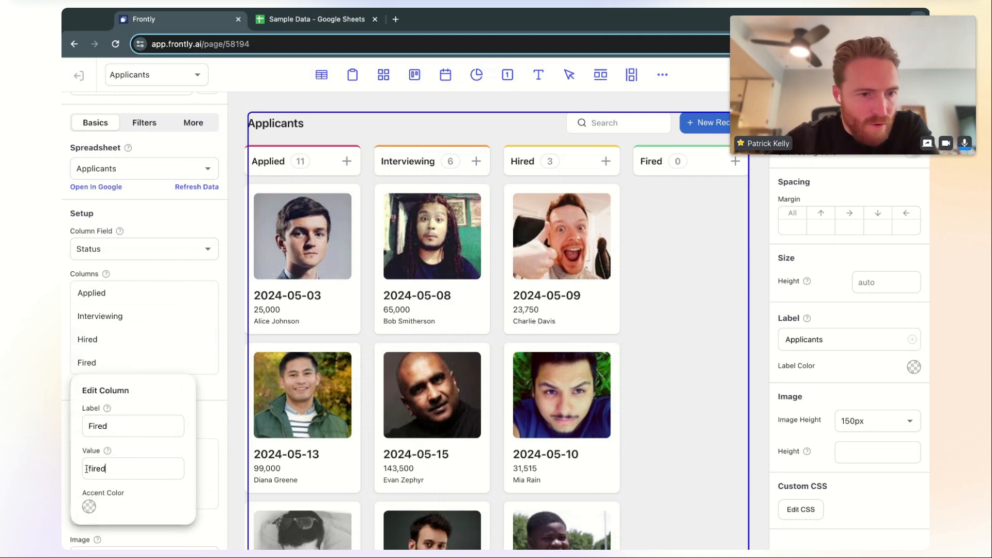
{"action": "double_click", "coordinate": [90, 425]}
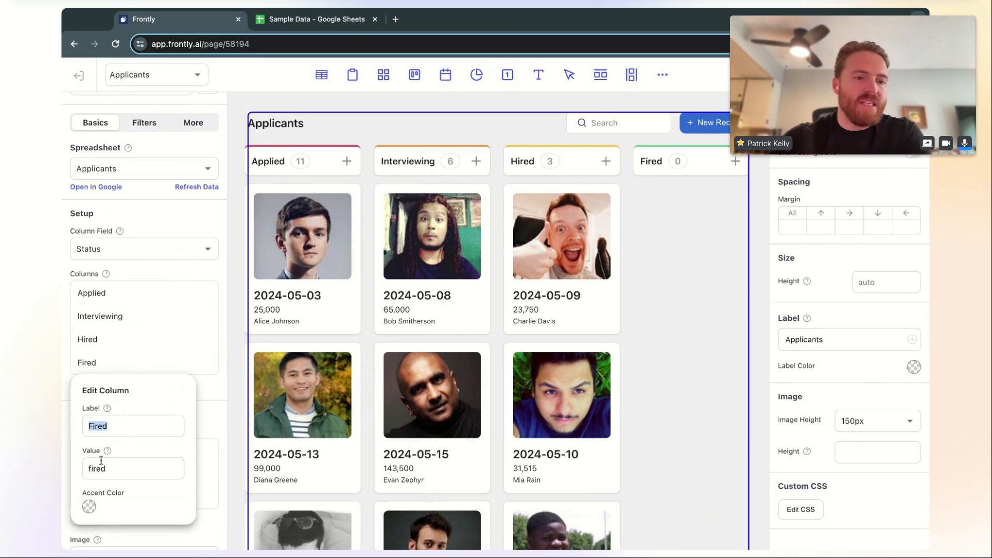
{"action": "left_click", "coordinate": [86, 467]}
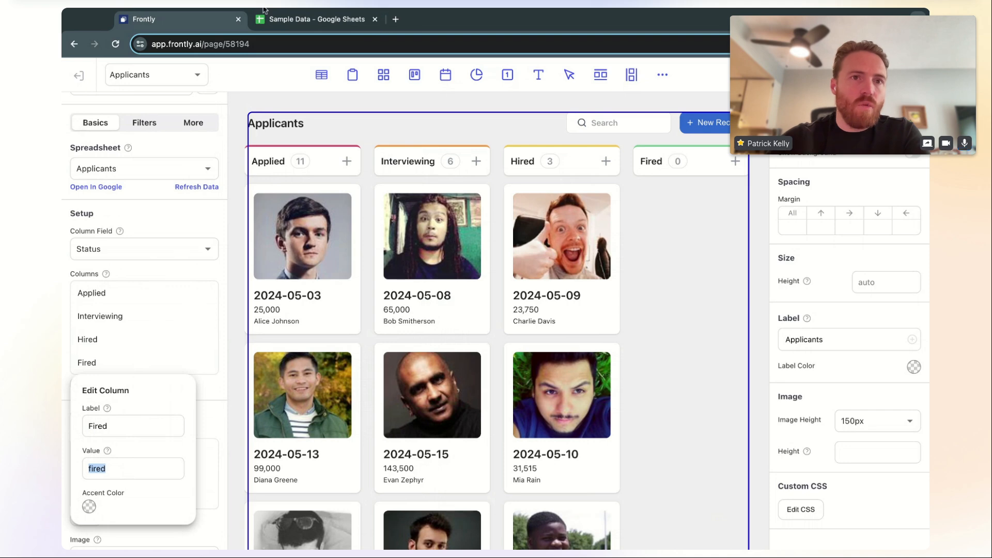
Close the Fired column settings and hide the styling panel to widen the board
{"action": "left_click", "coordinate": [315, 19]}
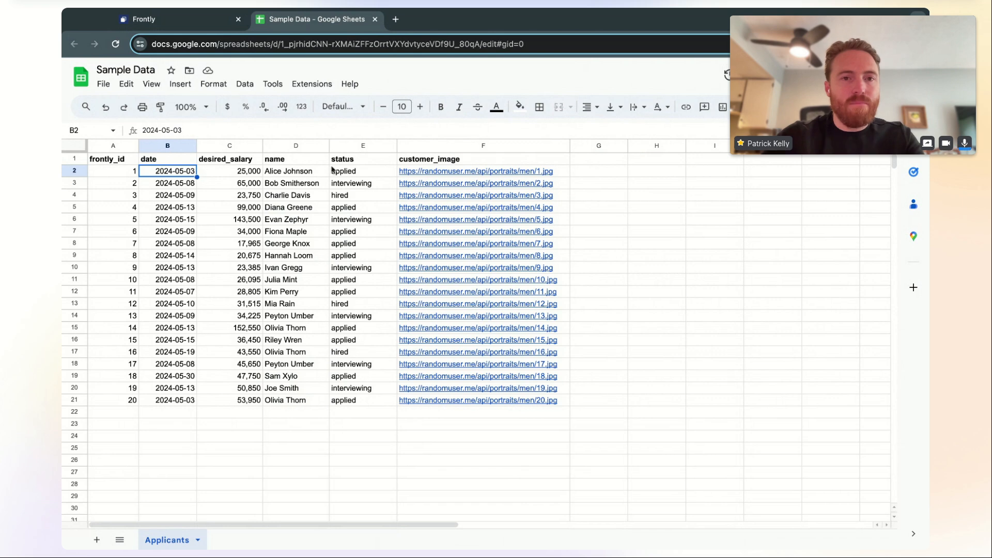
{"action": "left_click", "coordinate": [170, 20]}
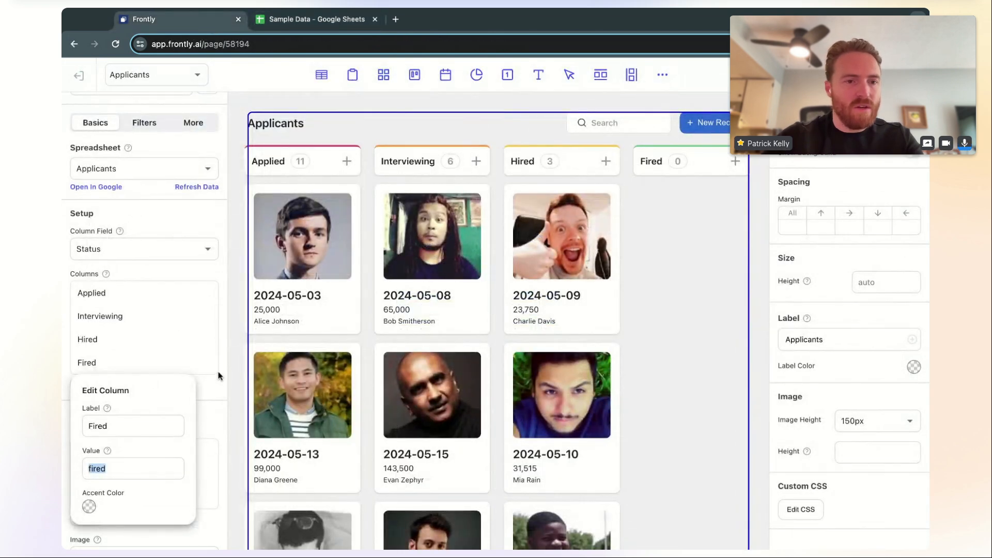
{"action": "left_click", "coordinate": [226, 382]}
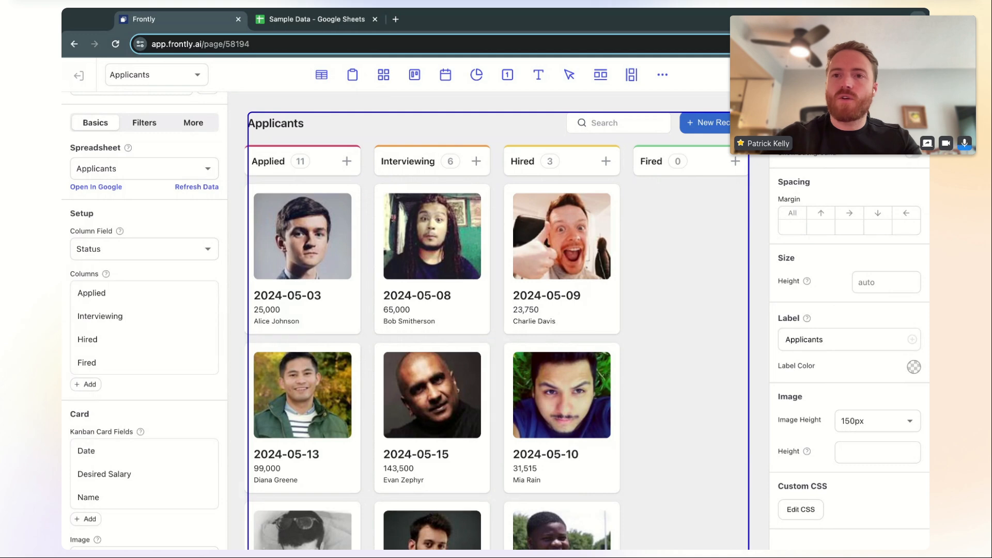
{"action": "left_click", "coordinate": [847, 75]}
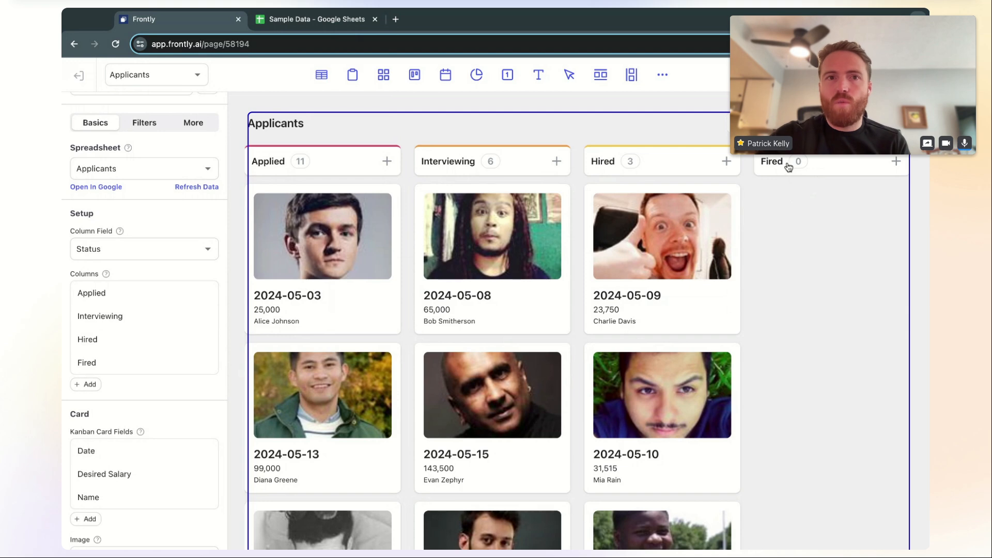
In the Sample Data sheet, set the status cells E8 and E9 to fired
{"action": "left_click", "coordinate": [316, 19]}
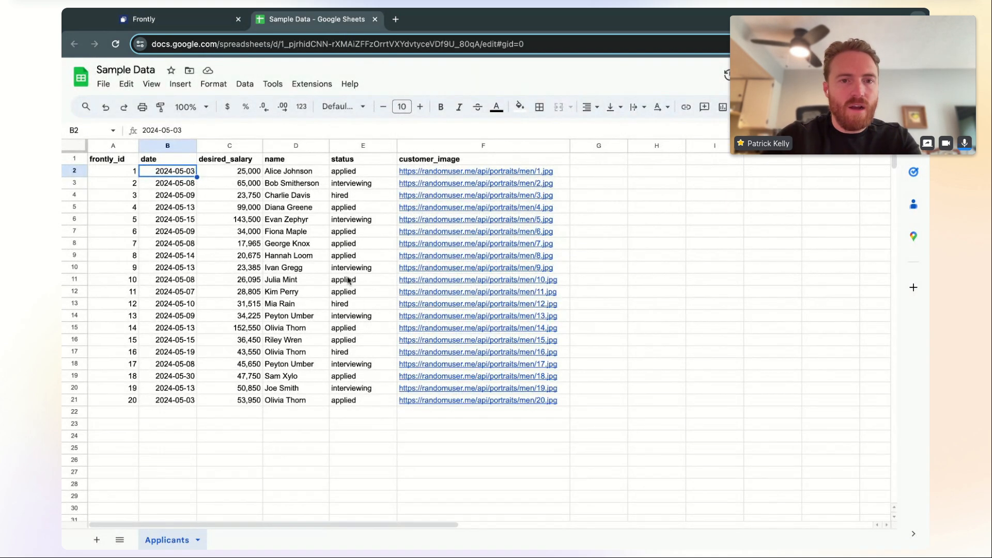
{"action": "left_click", "coordinate": [364, 244]}
{"action": "type", "text": "fired"}
{"action": "key", "text": "Return"}
{"action": "type", "text": "fi"}
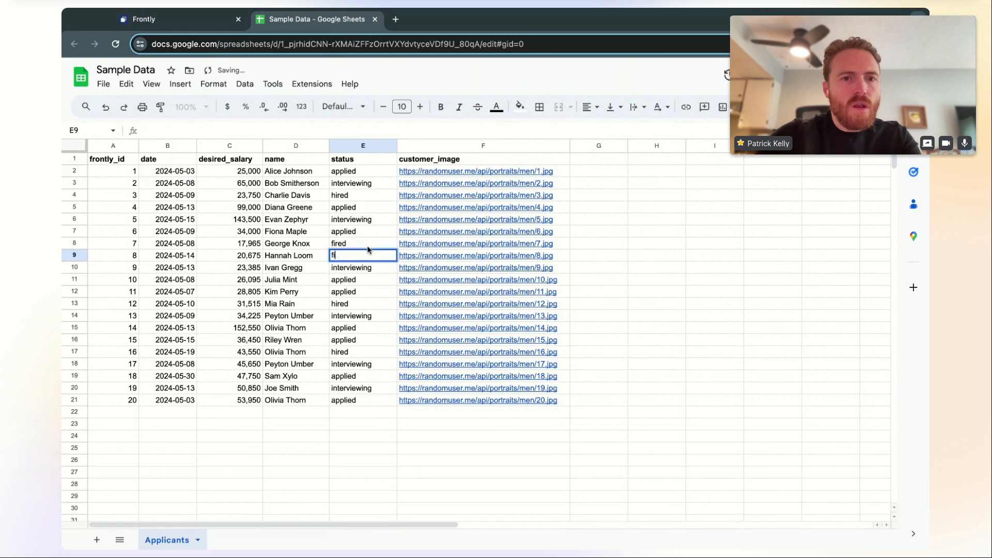
{"action": "type", "text": "red"}
{"action": "key", "text": "Return"}
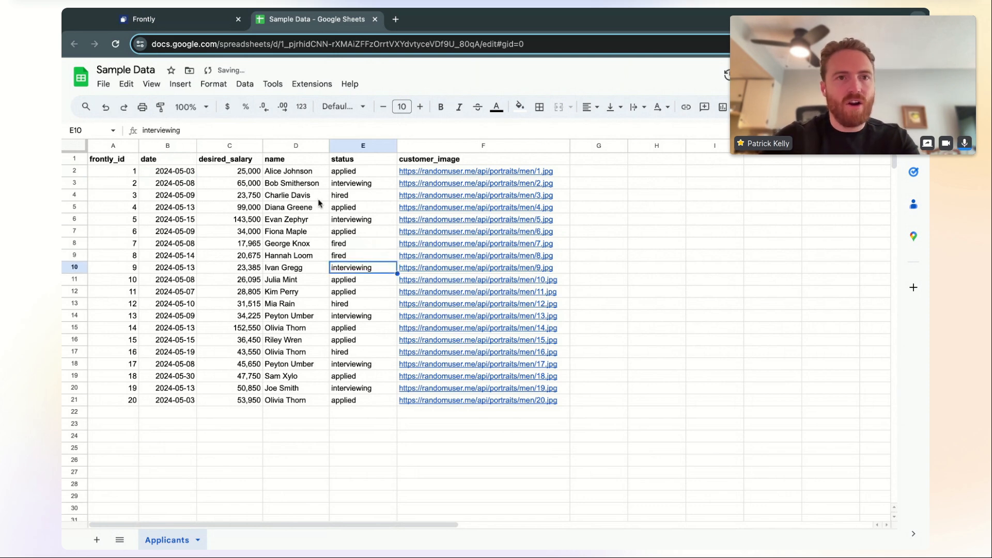
{"action": "left_click", "coordinate": [217, 19]}
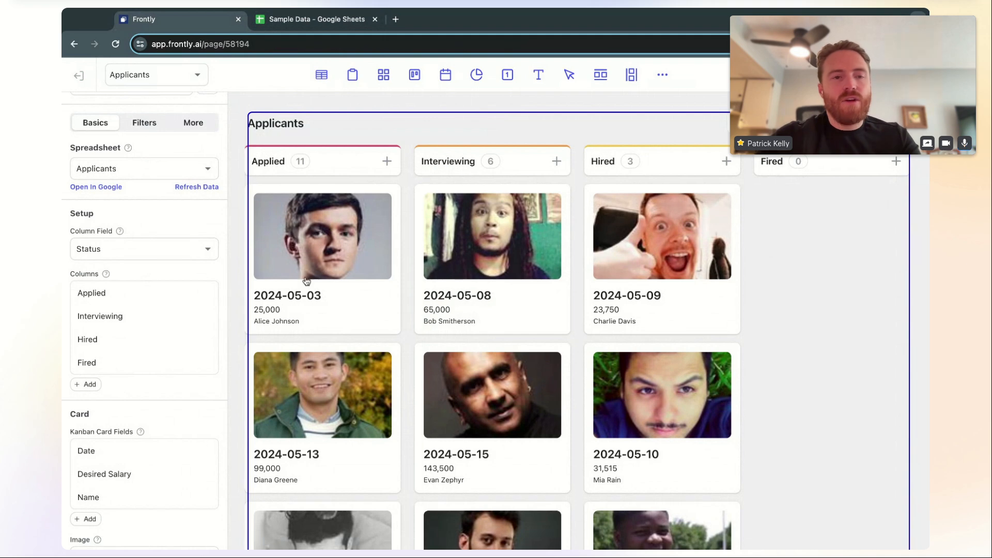
Refresh the board's data so the 2 fired applicants appear under Fired
{"action": "scroll", "coordinate": [185, 314], "scroll_direction": "up", "scroll_amount": 3}
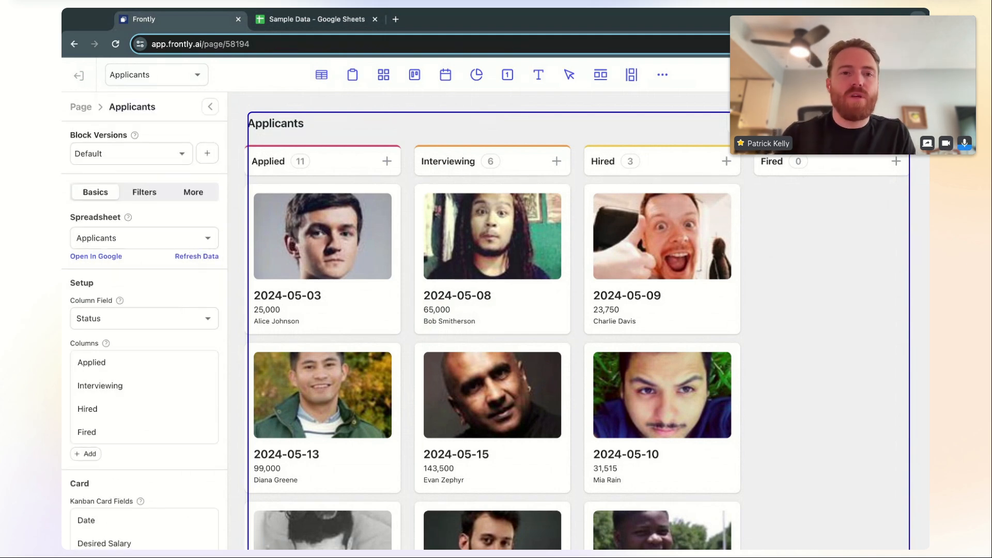
{"action": "left_click", "coordinate": [196, 257]}
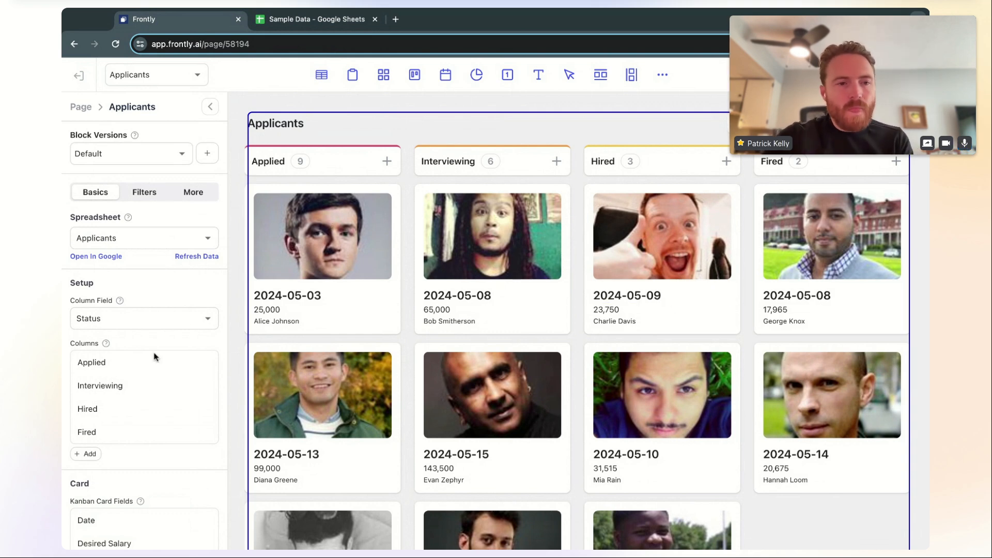
{"action": "scroll", "coordinate": [156, 370], "scroll_direction": "down", "scroll_amount": 3}
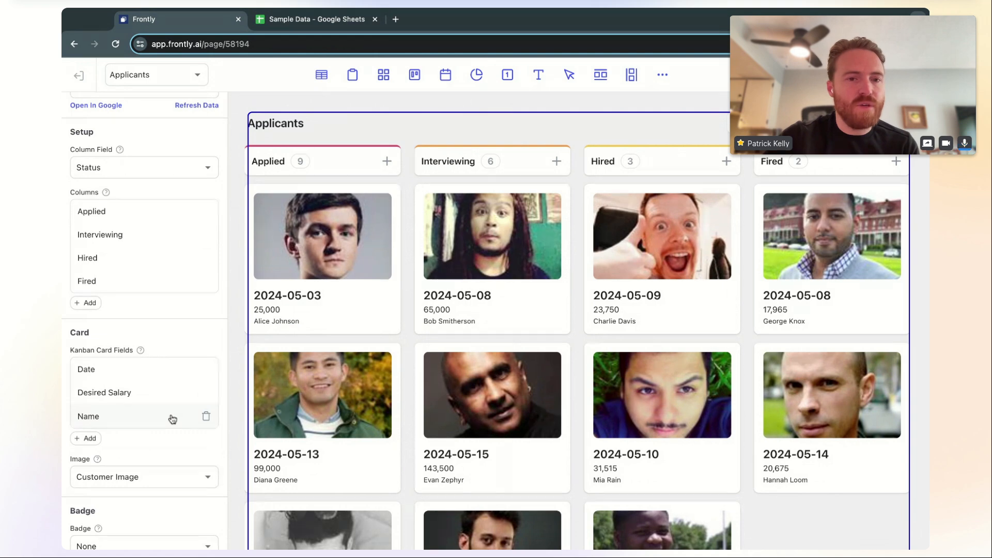
{"action": "left_click_drag", "start_coordinate": [148, 423], "coordinate": [144, 370]}
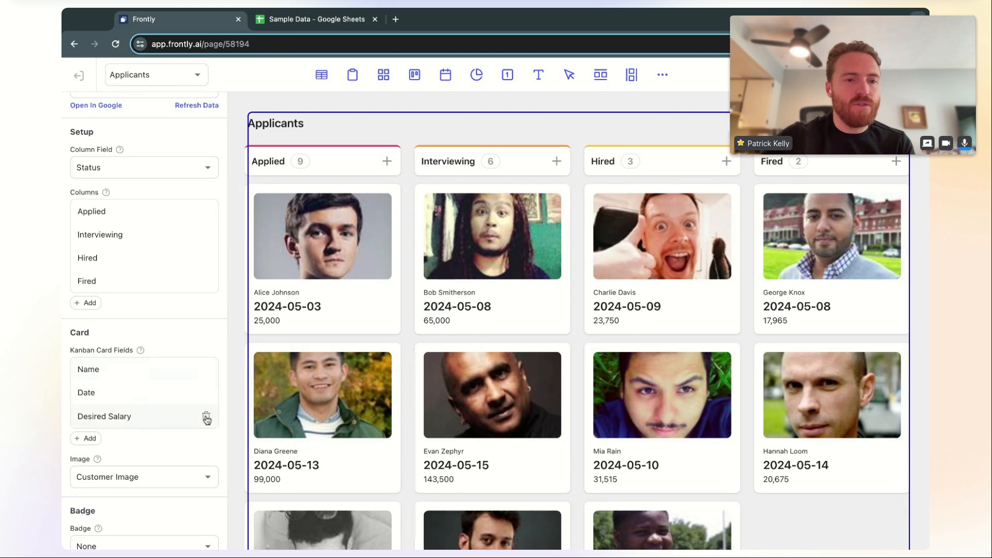
{"action": "left_click", "coordinate": [206, 418]}
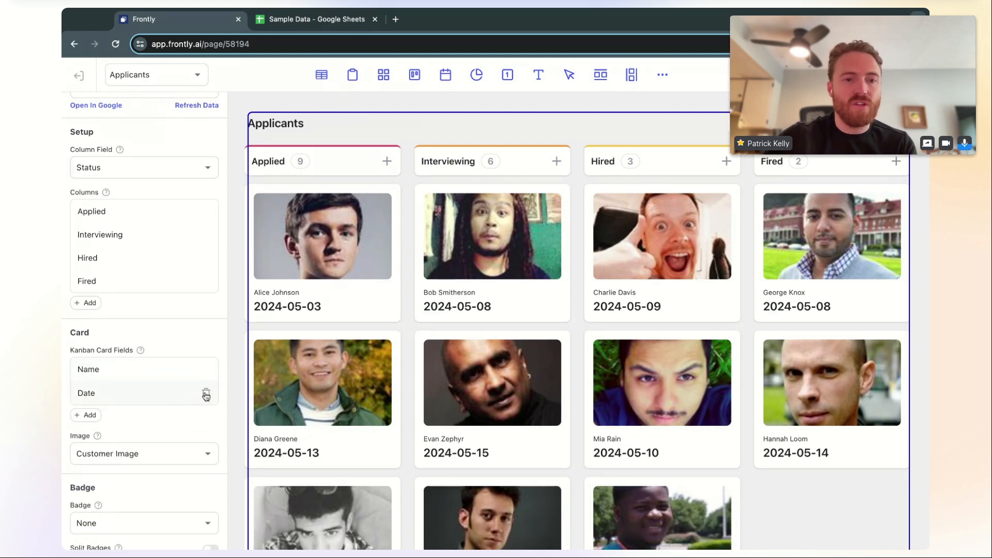
{"action": "left_click", "coordinate": [206, 394]}
{"action": "left_click", "coordinate": [139, 371]}
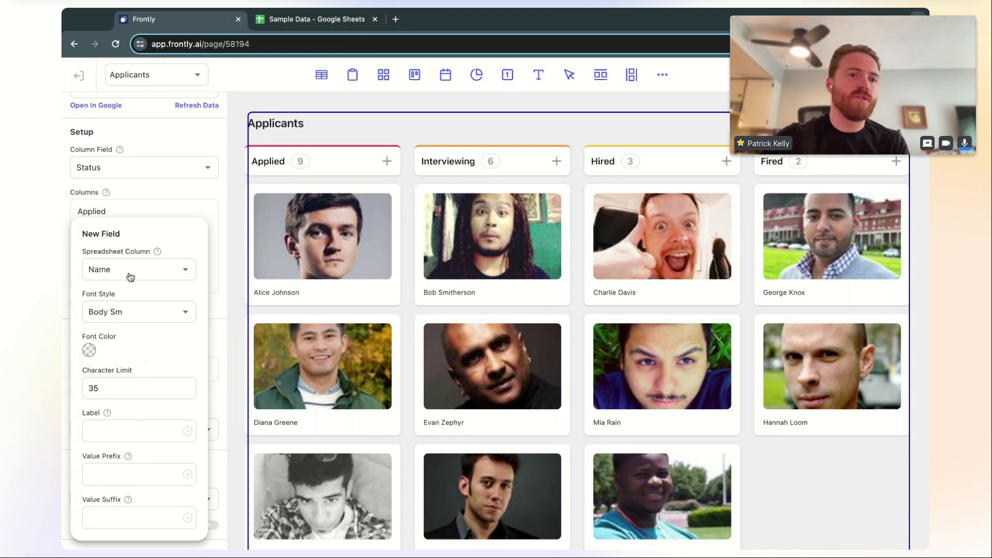
{"action": "left_click", "coordinate": [150, 316]}
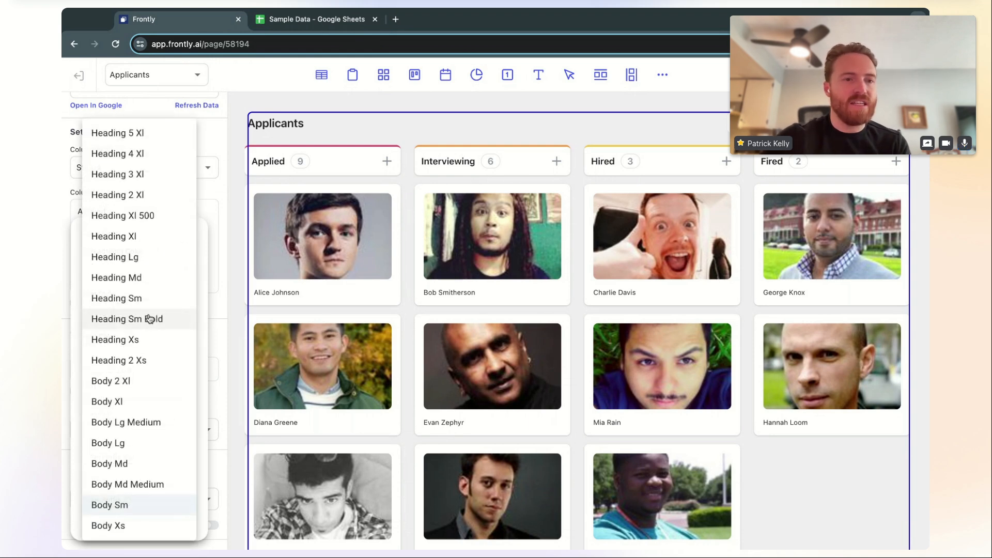
{"action": "left_click", "coordinate": [137, 235]}
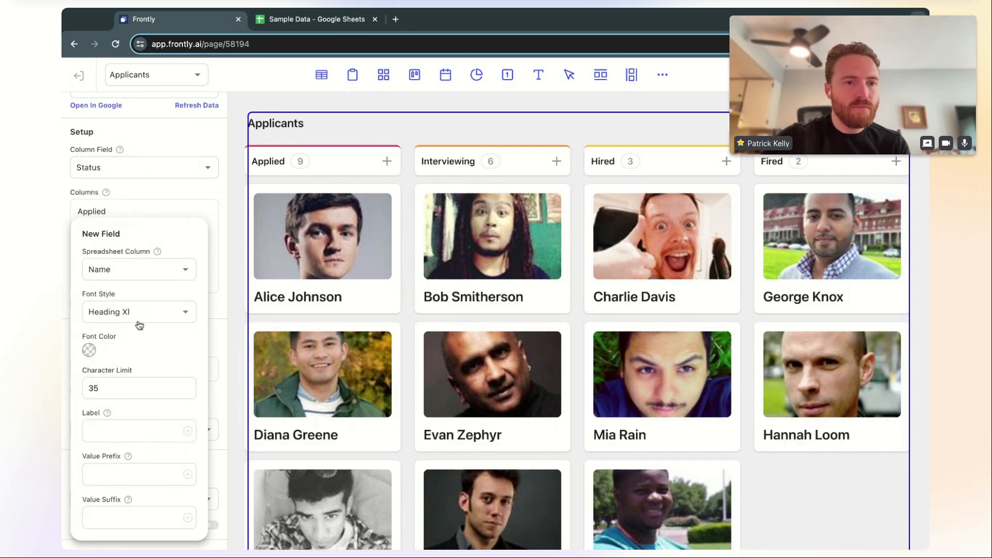
{"action": "left_click", "coordinate": [88, 351]}
{"action": "left_click", "coordinate": [195, 371]}
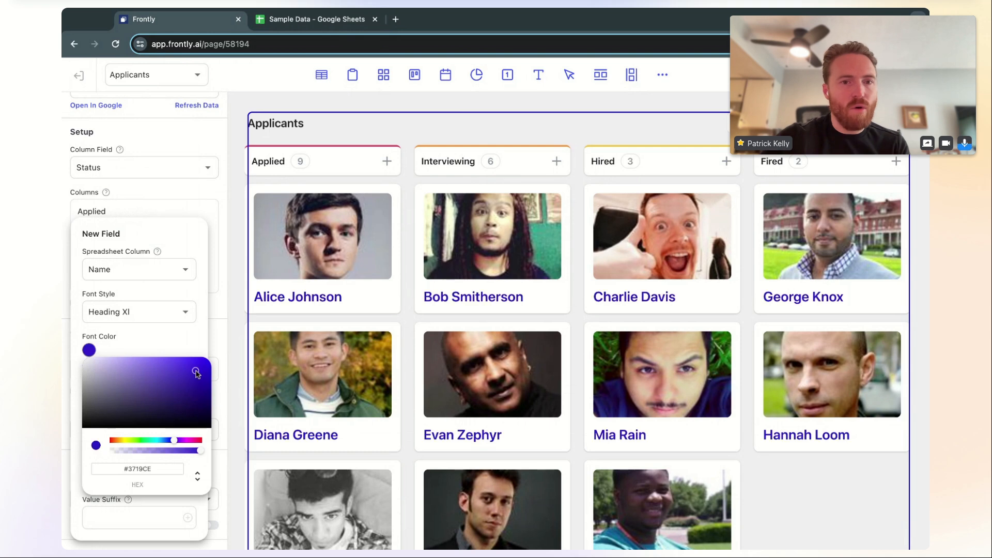
{"action": "left_click", "coordinate": [103, 410]}
{"action": "left_click", "coordinate": [174, 322]}
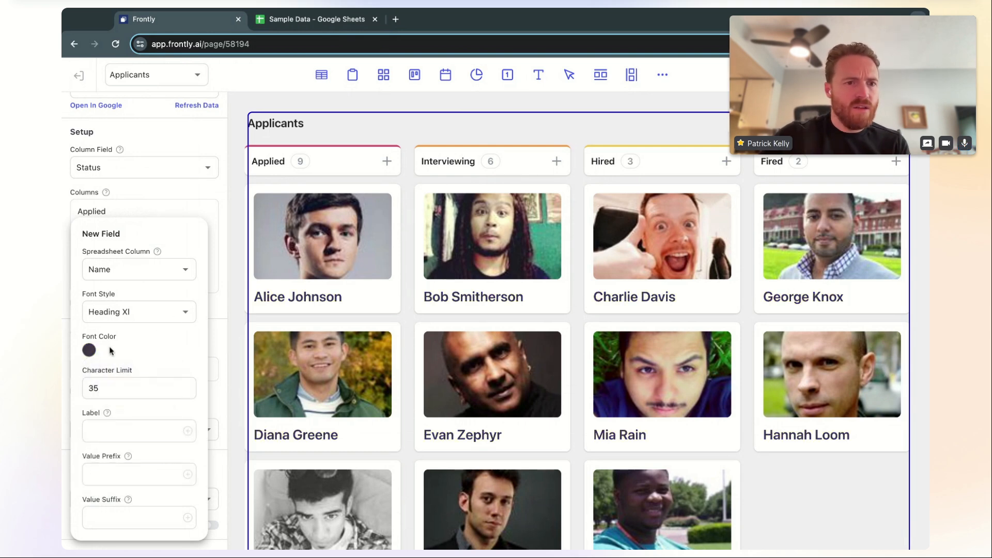
{"action": "left_click", "coordinate": [151, 317]}
{"action": "left_click", "coordinate": [155, 257]}
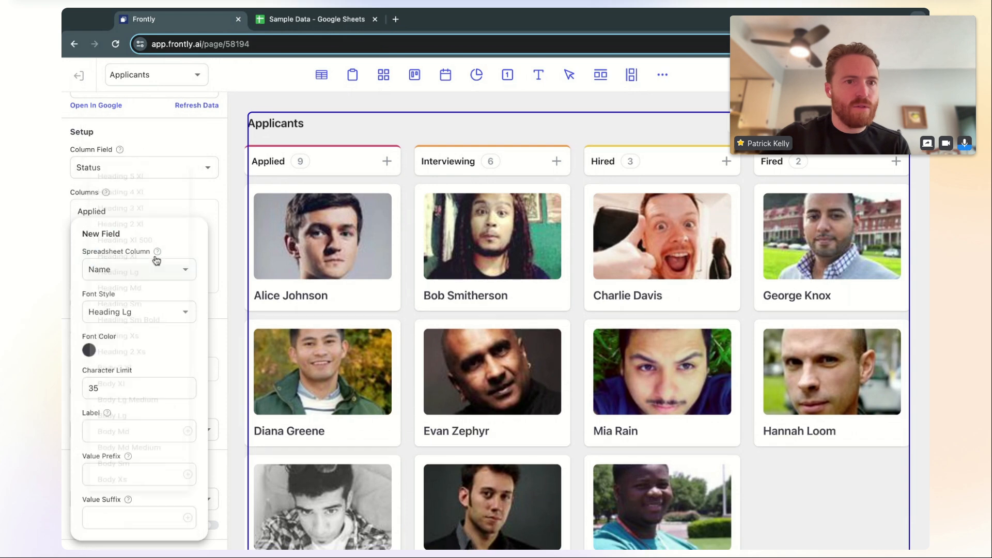
{"action": "left_click", "coordinate": [205, 218]}
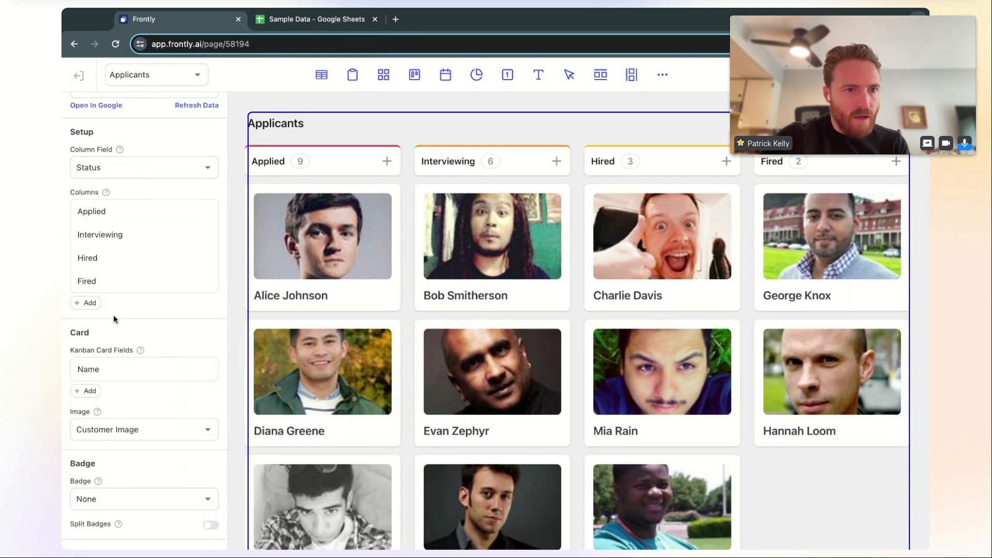
{"action": "left_click", "coordinate": [150, 391]}
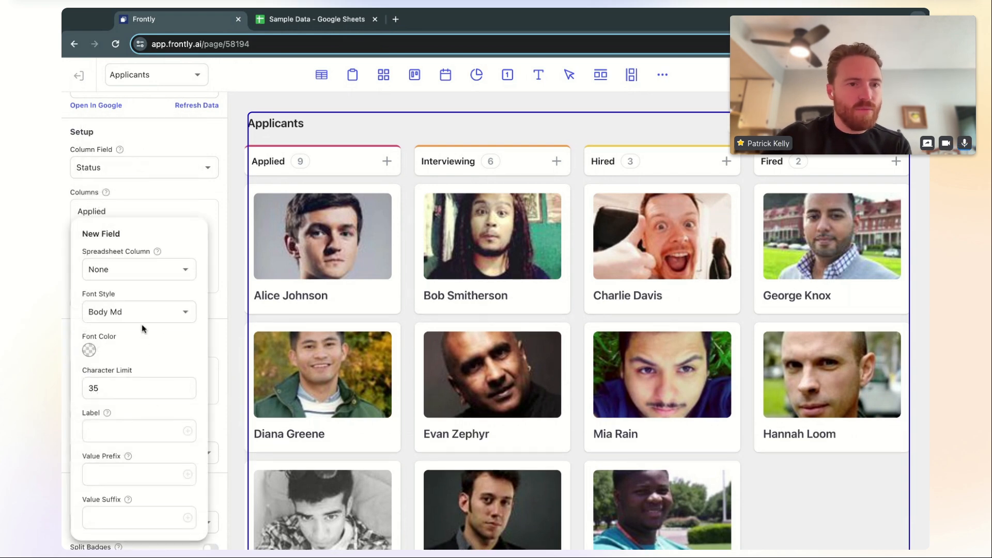
{"action": "left_click", "coordinate": [150, 274]}
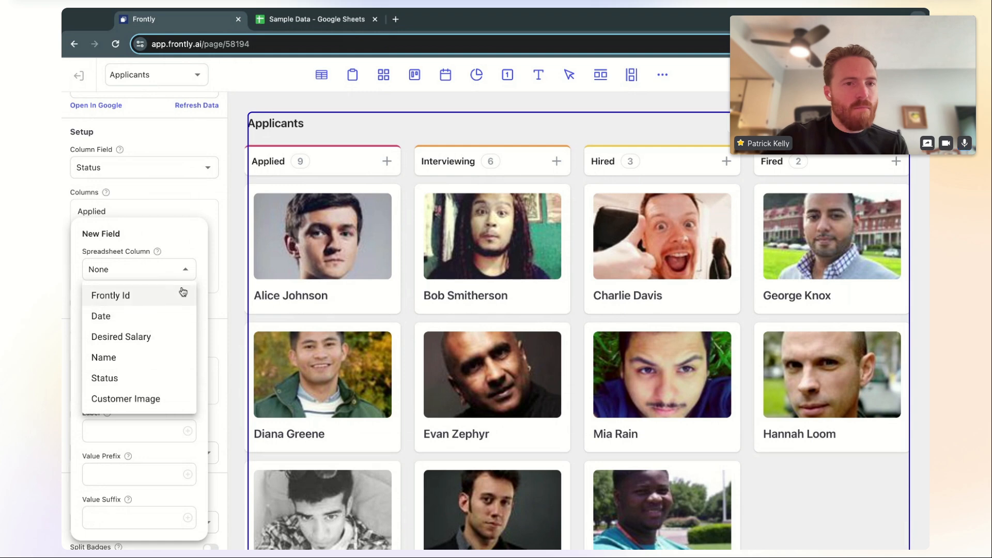
{"action": "left_click", "coordinate": [216, 259]}
{"action": "left_click", "coordinate": [212, 274]}
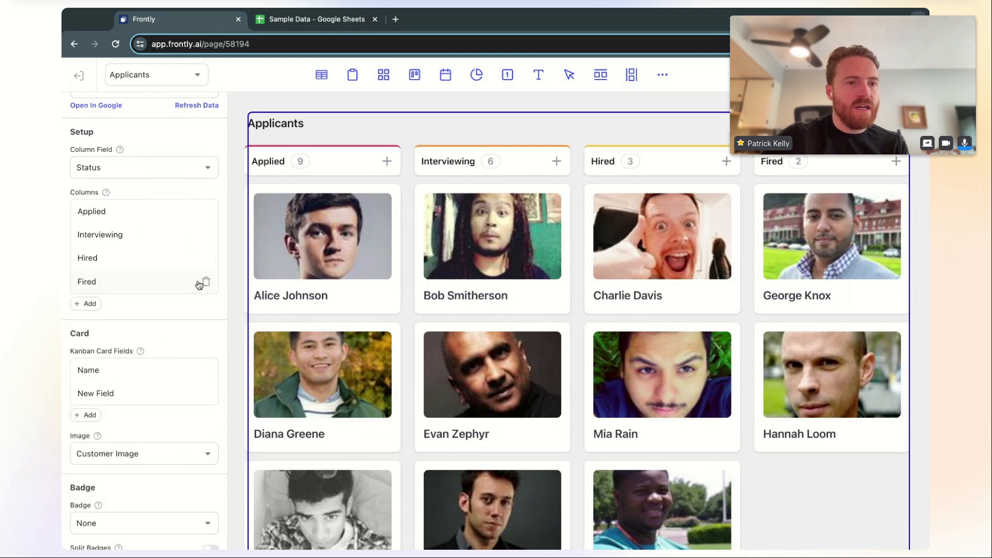
{"action": "left_click", "coordinate": [205, 394]}
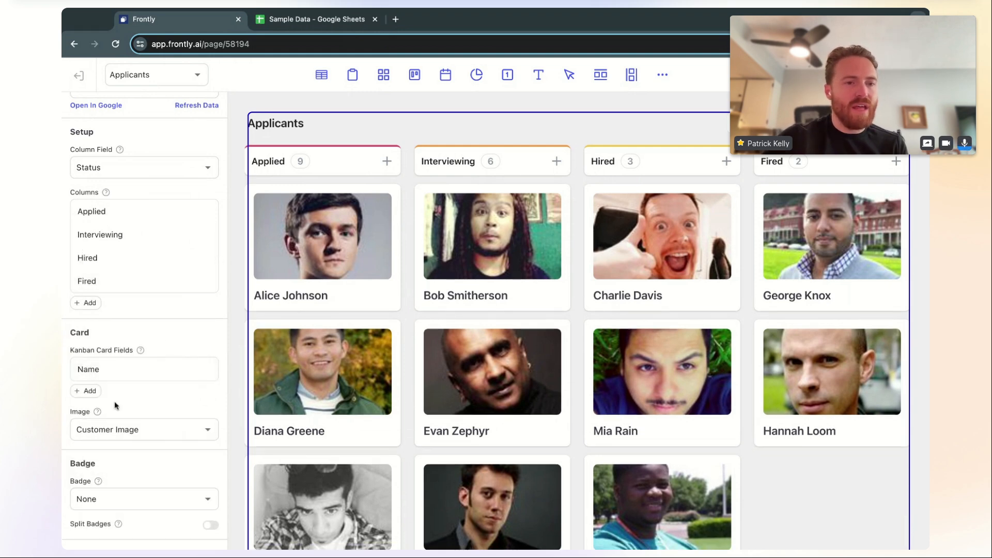
{"action": "scroll", "coordinate": [114, 401], "scroll_direction": "down", "scroll_amount": 3}
{"action": "mouse_move", "coordinate": [121, 253]}
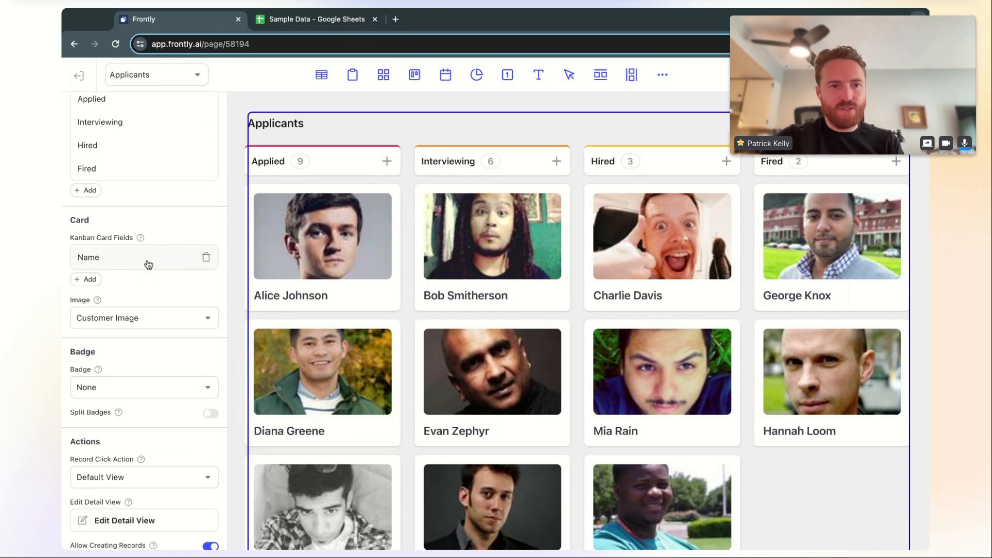
Keep Customer Image as the card image and set the card badge to Desired Salary
{"action": "left_click", "coordinate": [145, 317]}
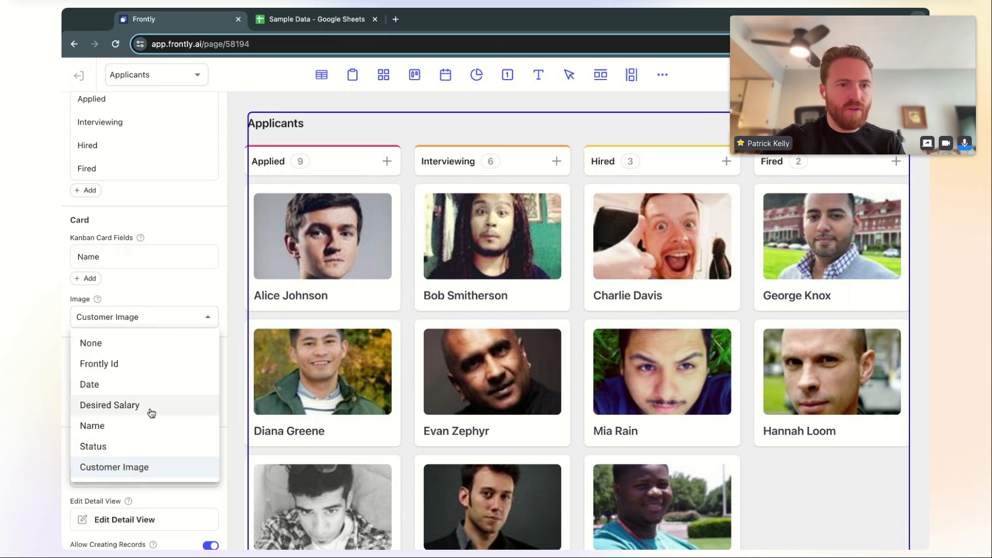
{"action": "left_click", "coordinate": [178, 286]}
{"action": "scroll", "coordinate": [148, 398], "scroll_direction": "down", "scroll_amount": 1}
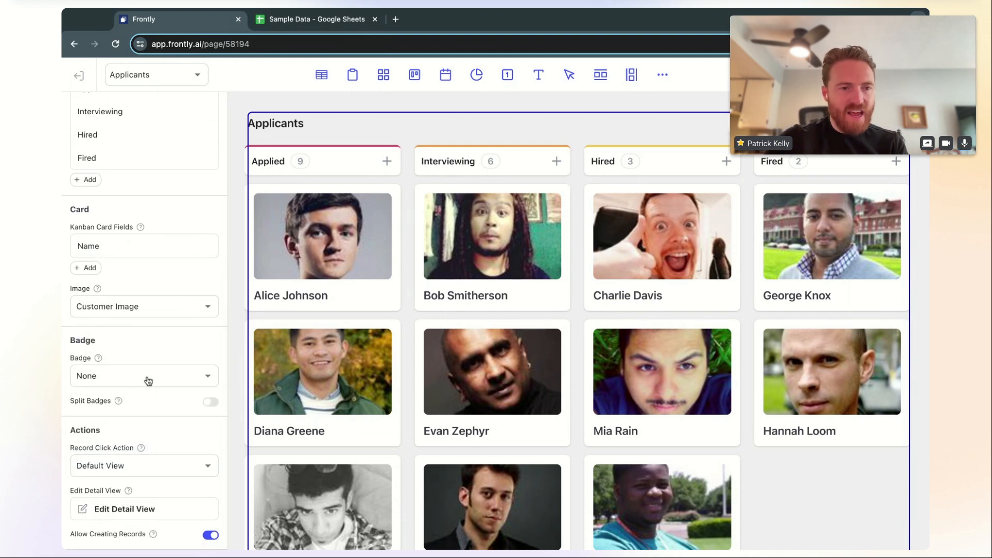
{"action": "left_click", "coordinate": [149, 381]}
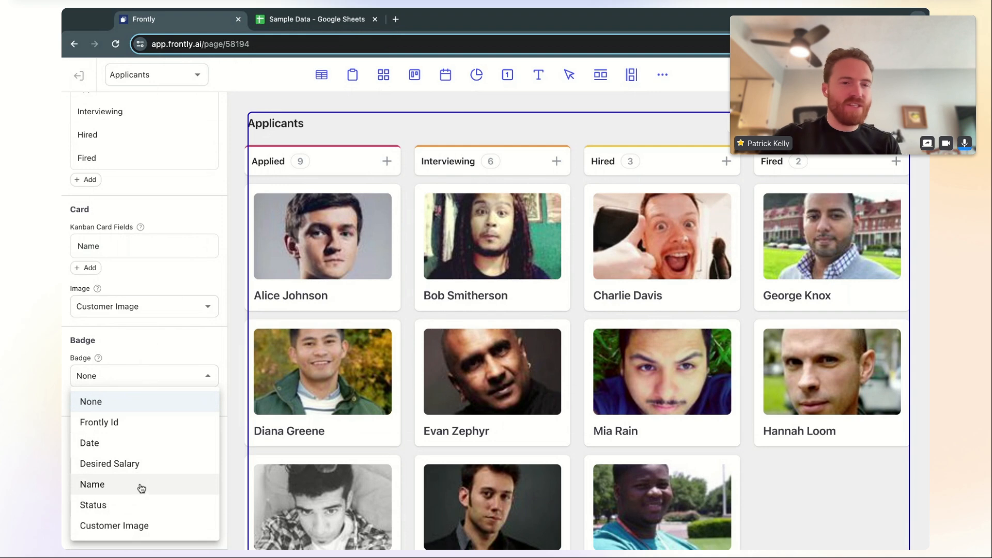
{"action": "left_click", "coordinate": [143, 506]}
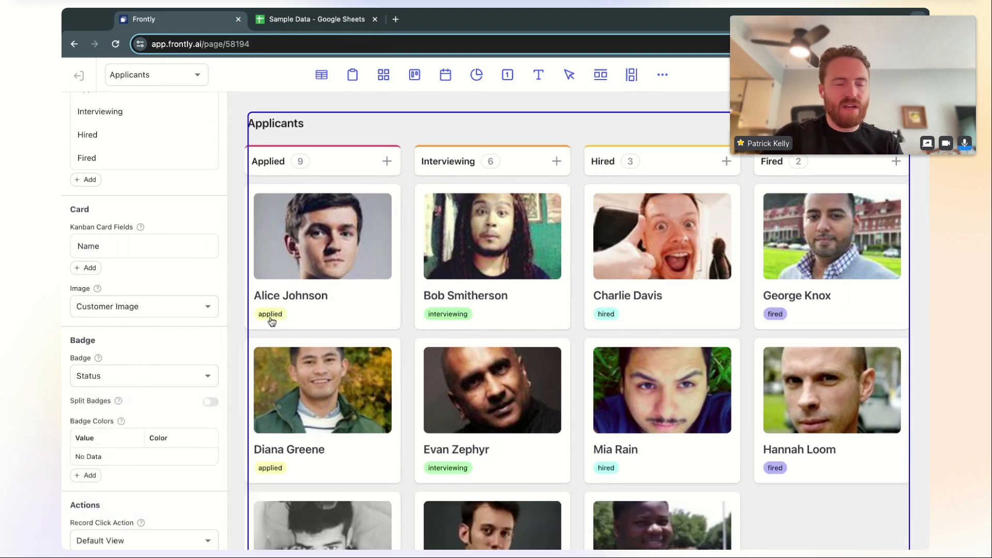
{"action": "left_click", "coordinate": [150, 382]}
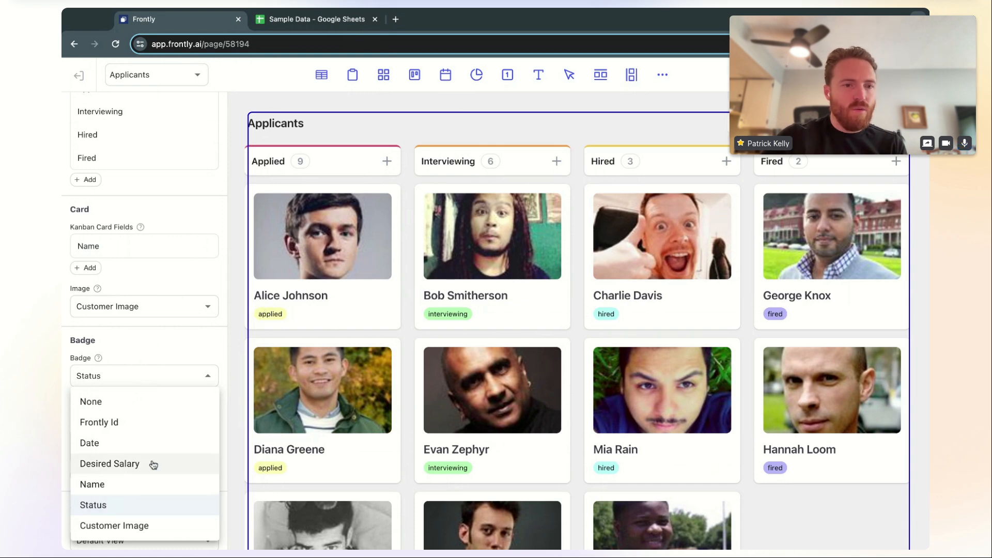
{"action": "left_click", "coordinate": [139, 444]}
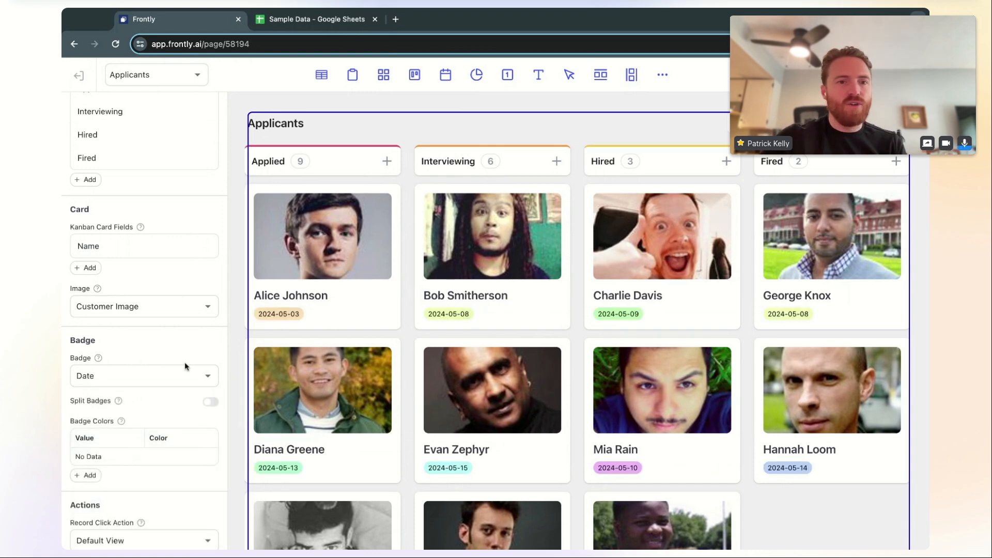
{"action": "left_click", "coordinate": [154, 381]}
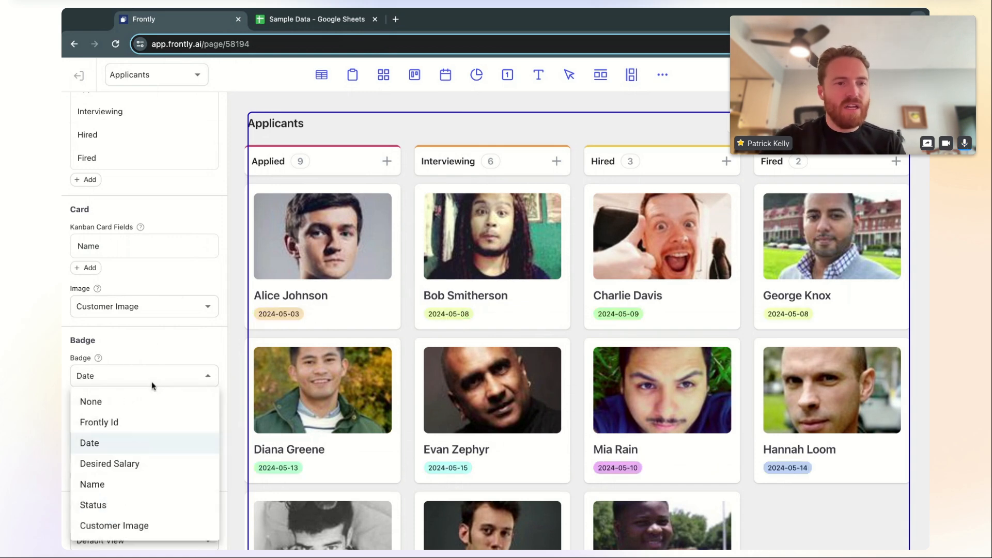
{"action": "left_click", "coordinate": [144, 465]}
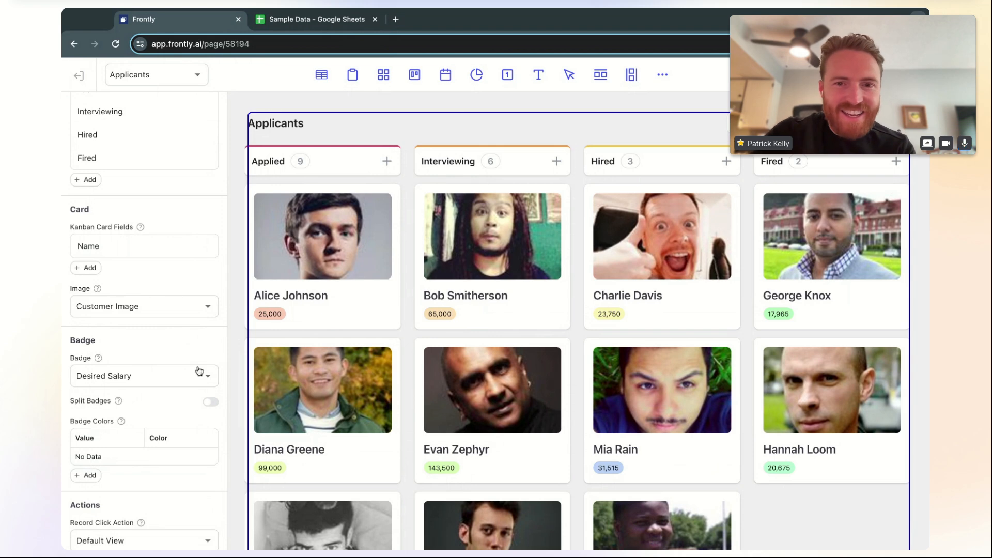
Turn Split Badges on, then back off to keep single badge values
{"action": "scroll", "coordinate": [191, 408], "scroll_direction": "down", "scroll_amount": 2}
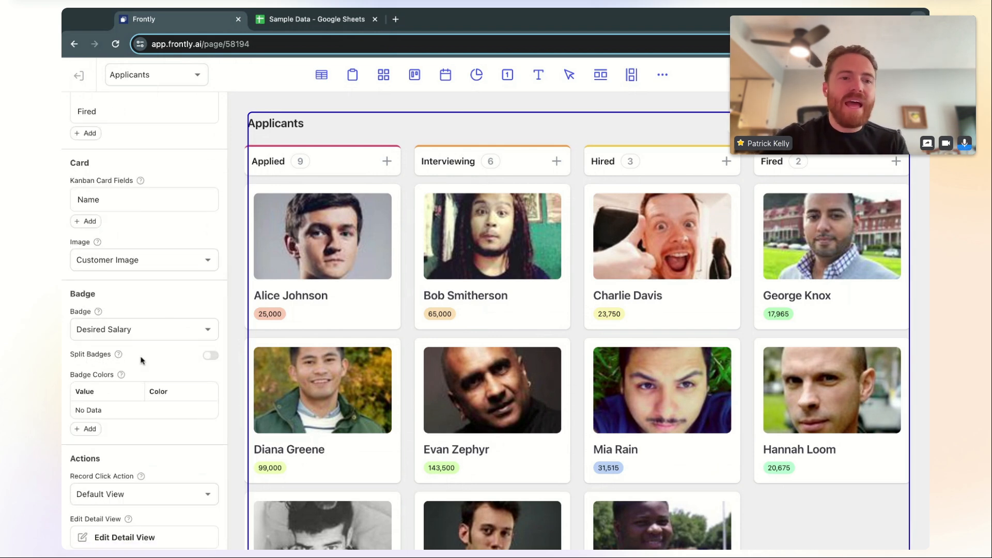
{"action": "left_click", "coordinate": [211, 357]}
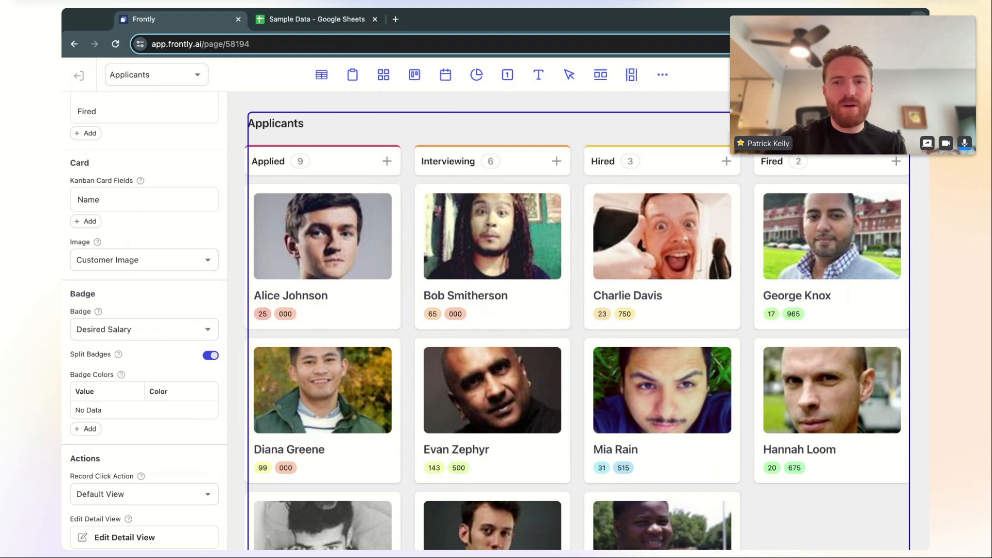
{"action": "left_click", "coordinate": [211, 356]}
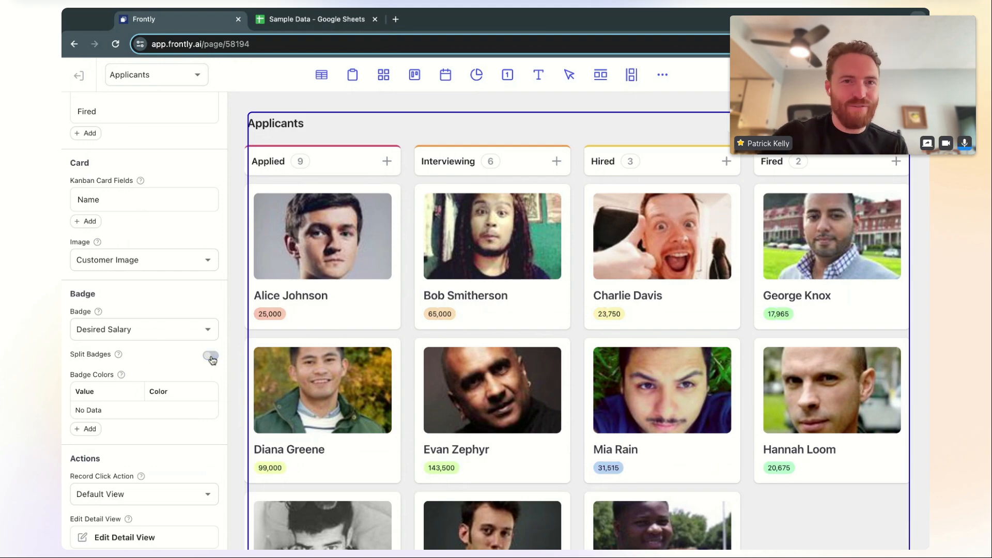
{"action": "left_click", "coordinate": [310, 19]}
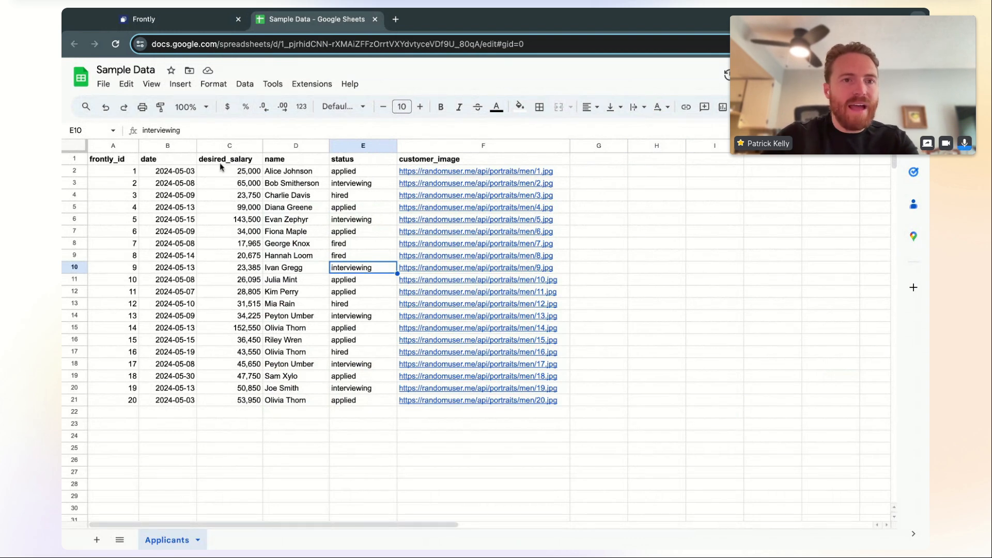
Insert a 'tags' column before name and paste the status values into it
{"action": "left_click", "coordinate": [303, 147]}
{"action": "left_click", "coordinate": [368, 239]}
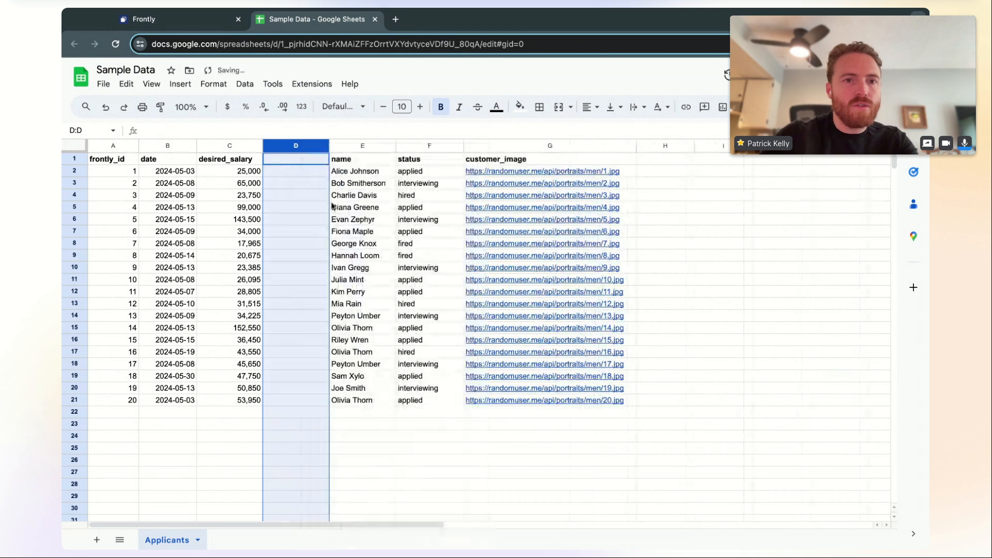
{"action": "left_click", "coordinate": [292, 161]}
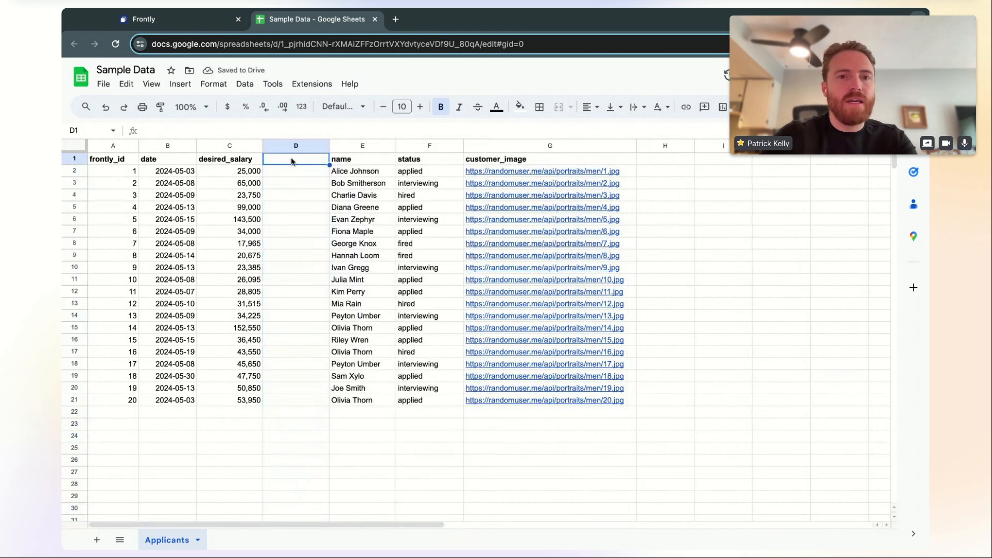
{"action": "type", "text": "tags"}
{"action": "key", "text": "Return"}
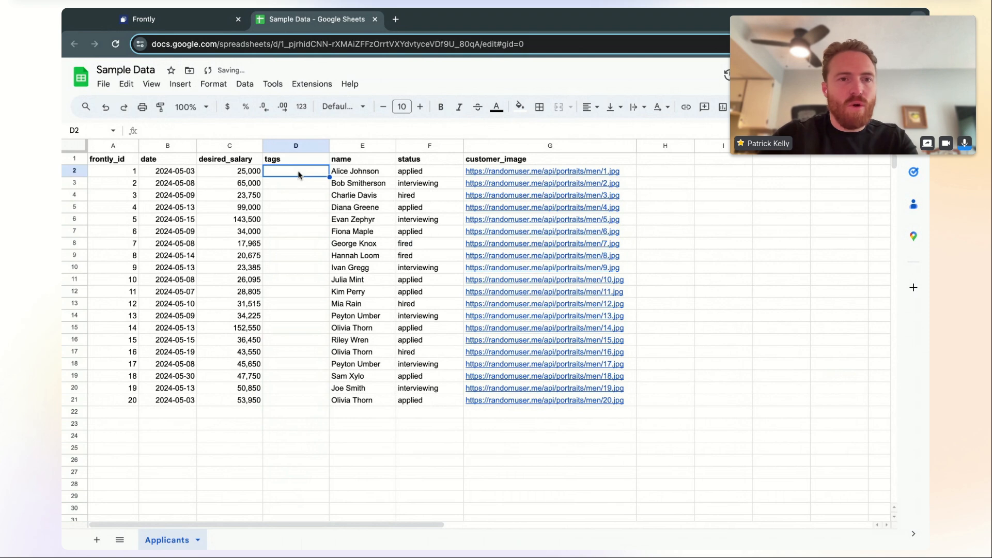
{"action": "left_click", "coordinate": [438, 174]}
{"action": "left_click", "coordinate": [420, 401], "text": "shift"}
{"action": "key", "text": "ctrl+c"}
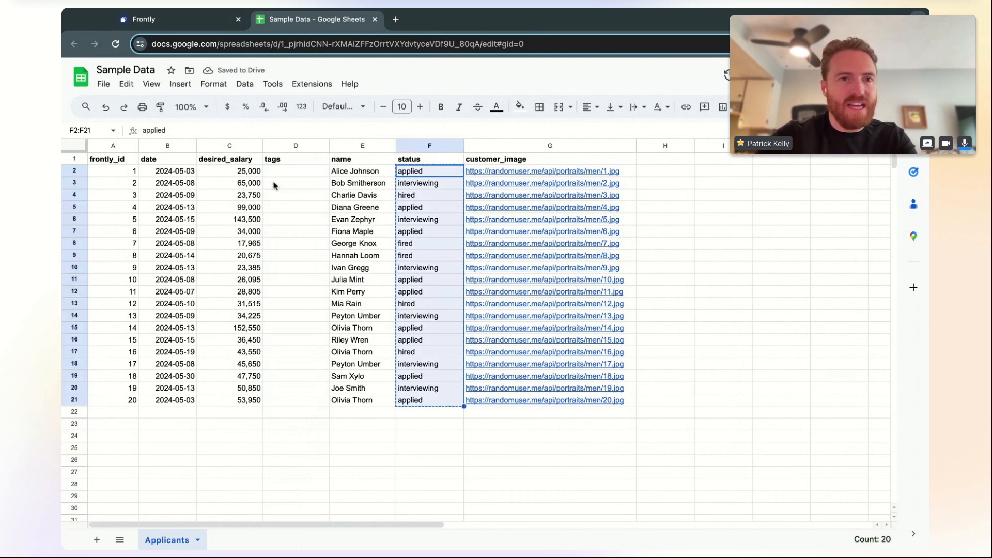
{"action": "left_click", "coordinate": [279, 172]}
{"action": "key", "text": "ctrl+v"}
Change two tags cells to 'hired, fired' and 'applied, interviewing', then autofit the tags column
{"action": "left_click", "coordinate": [302, 199]}
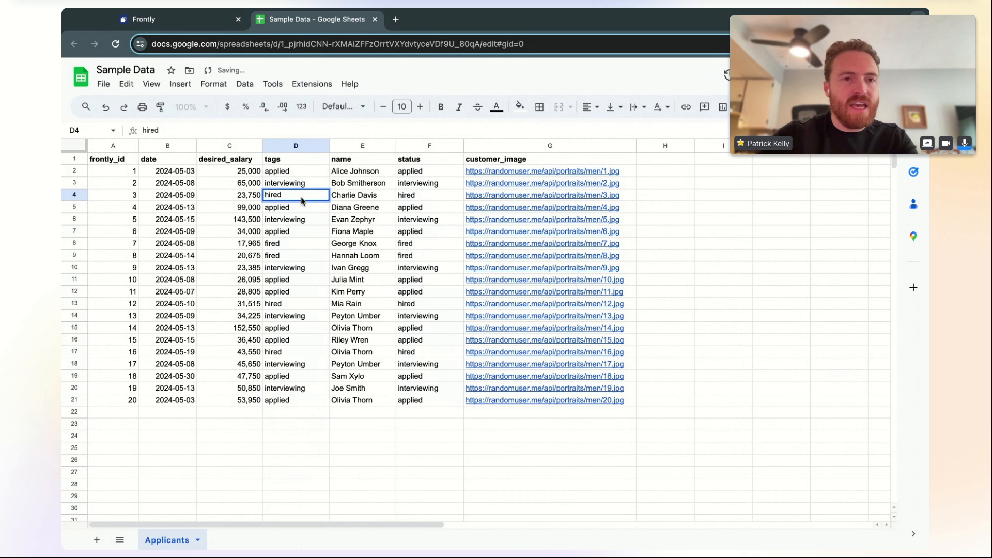
{"action": "type", "text": ", fired"}
{"action": "key", "text": "Return"}
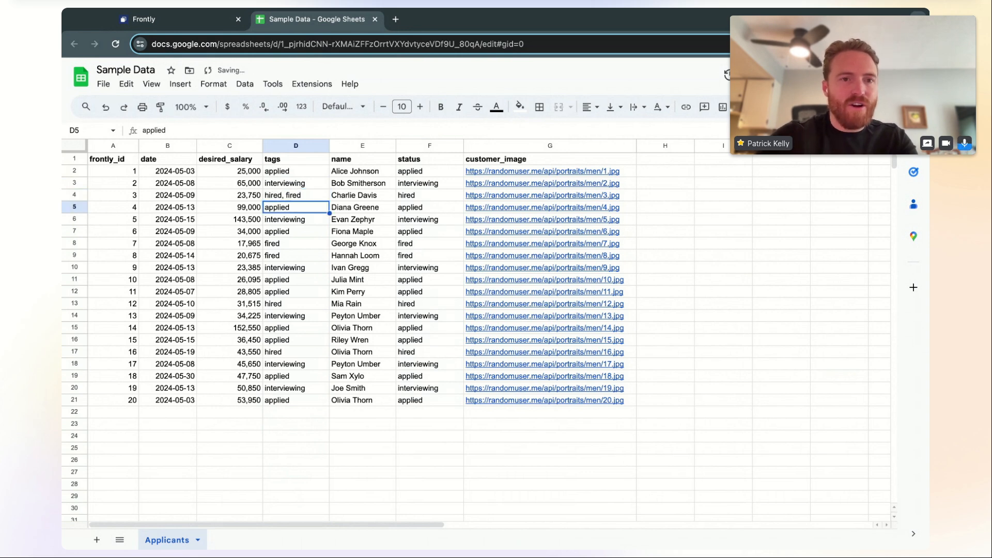
{"action": "left_click", "coordinate": [305, 244]}
{"action": "left_click", "coordinate": [316, 171]}
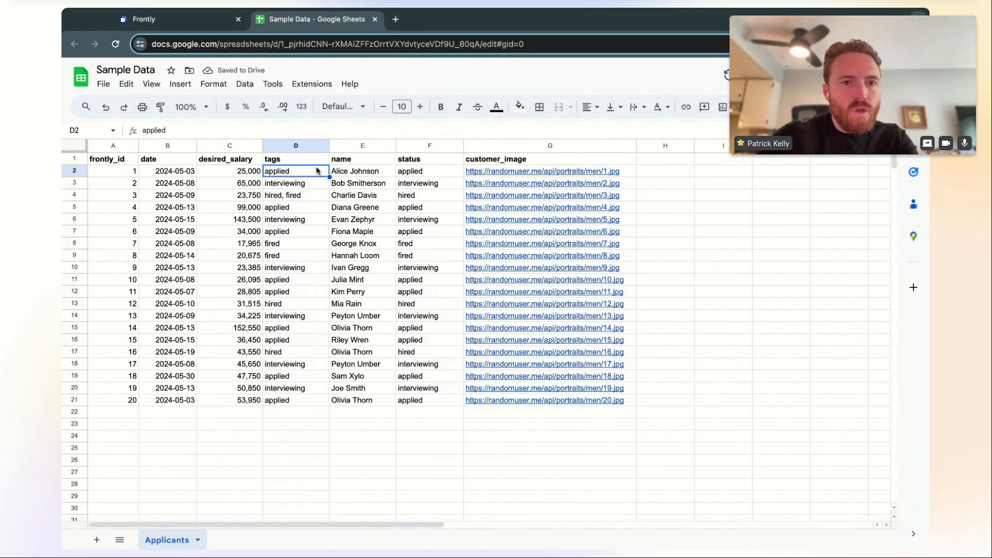
{"action": "double_click", "coordinate": [316, 170]}
{"action": "type", "text": ", interviewing"}
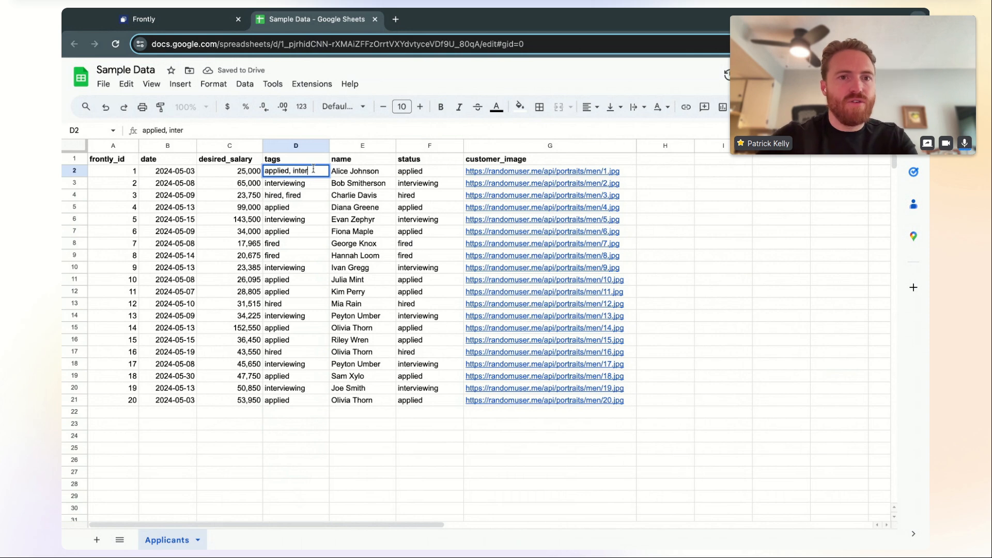
{"action": "key", "text": "Return"}
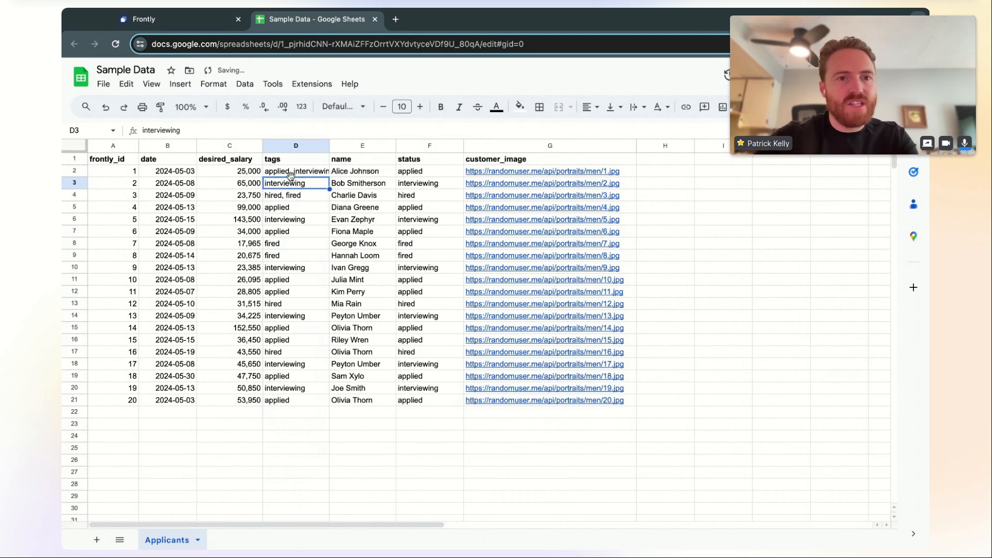
{"action": "double_click", "coordinate": [329, 147]}
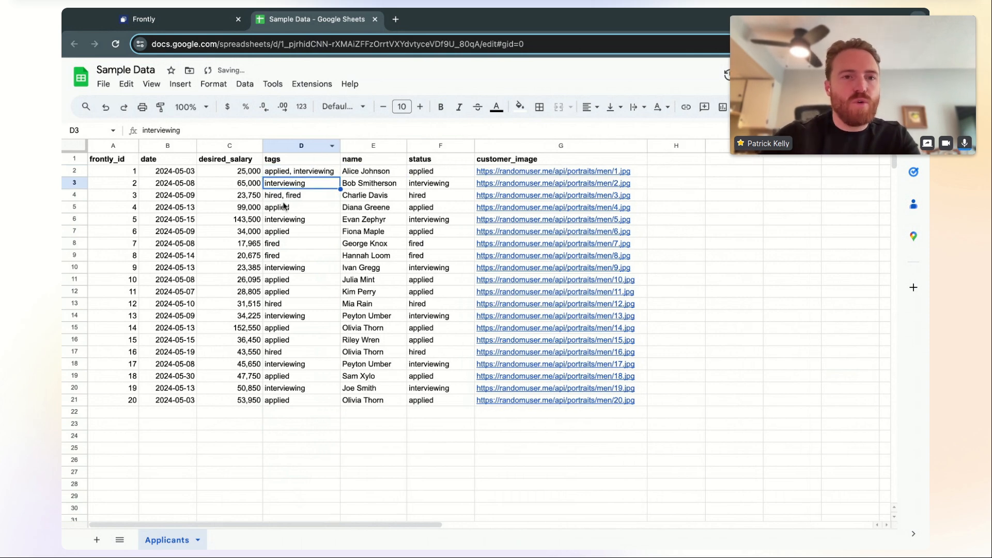
{"action": "left_click", "coordinate": [212, 23]}
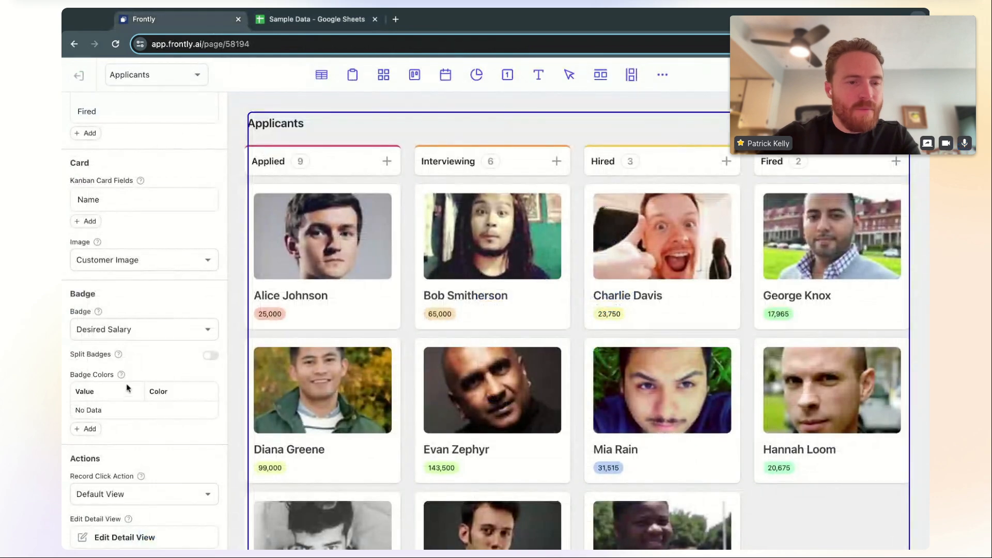
Refresh the sheet data and set the card badge to tags
{"action": "left_click", "coordinate": [189, 257]}
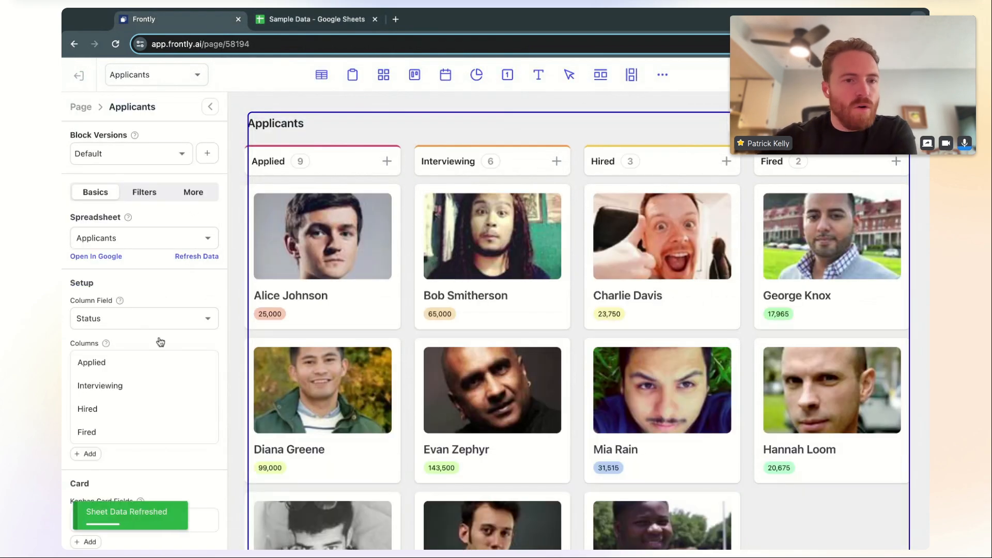
{"action": "scroll", "coordinate": [158, 341], "scroll_direction": "down", "scroll_amount": 3}
{"action": "scroll", "coordinate": [142, 412], "scroll_direction": "down", "scroll_amount": 3}
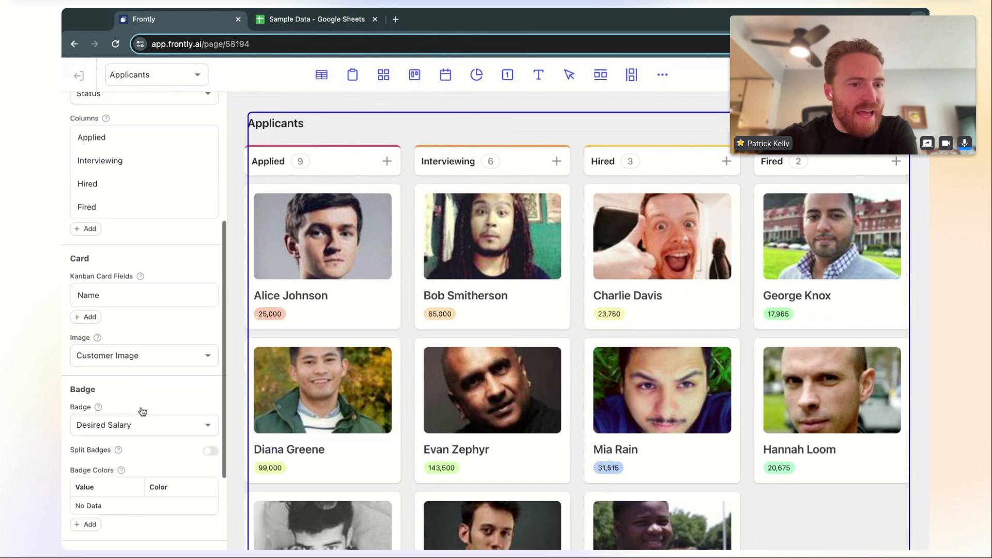
{"action": "left_click", "coordinate": [144, 418]}
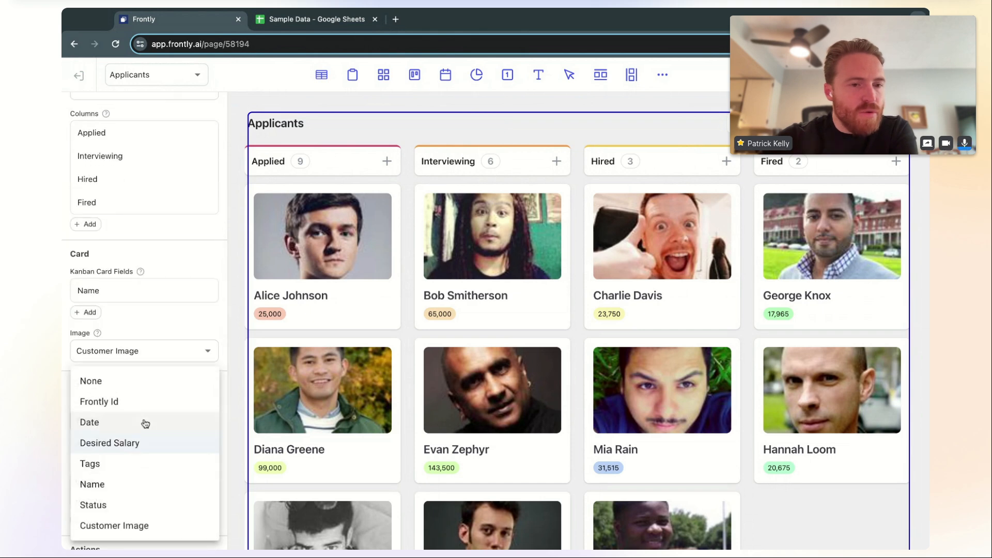
{"action": "left_click", "coordinate": [134, 468]}
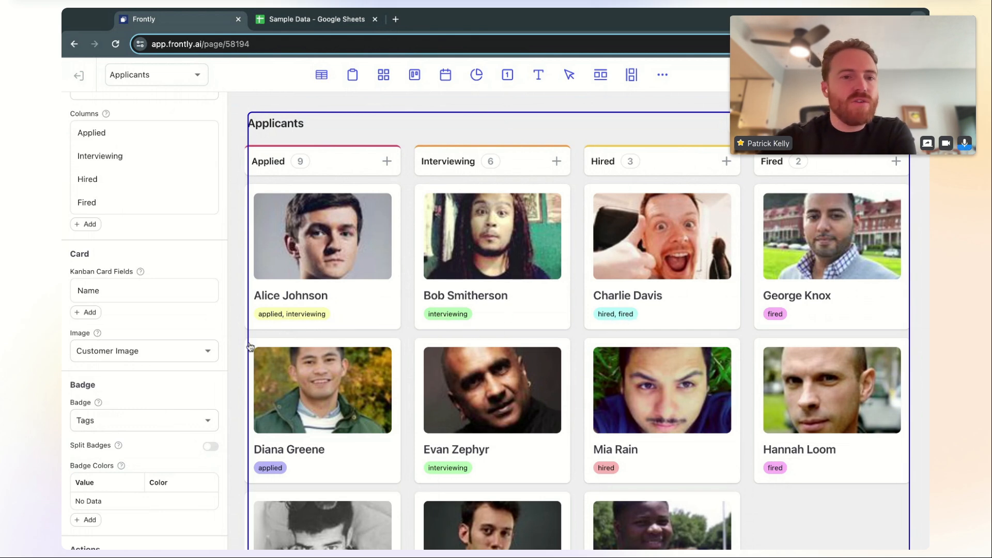
Enable Split Badges so each tag shows separately, then open the live app in a new tab
{"action": "scroll", "coordinate": [189, 414], "scroll_direction": "down", "scroll_amount": 1}
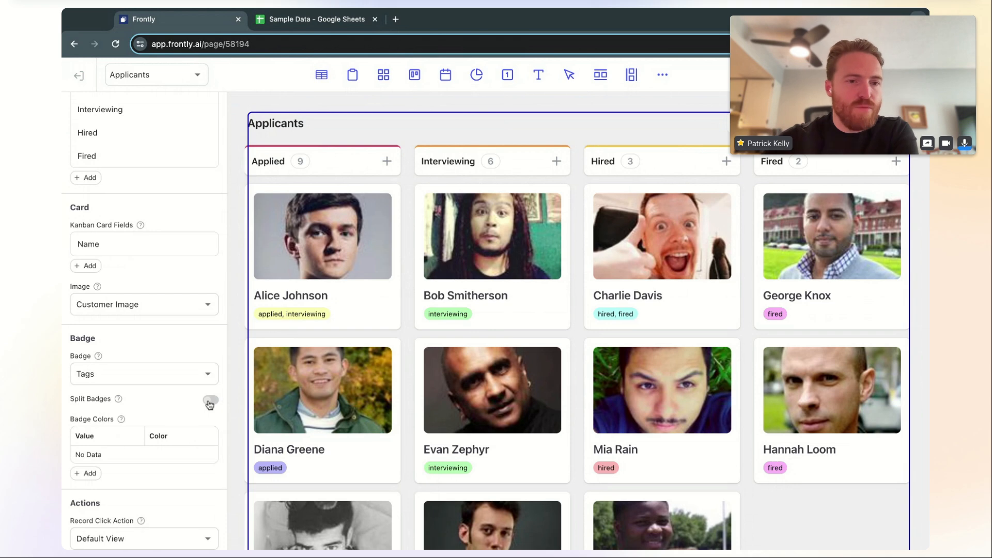
{"action": "left_click", "coordinate": [210, 401]}
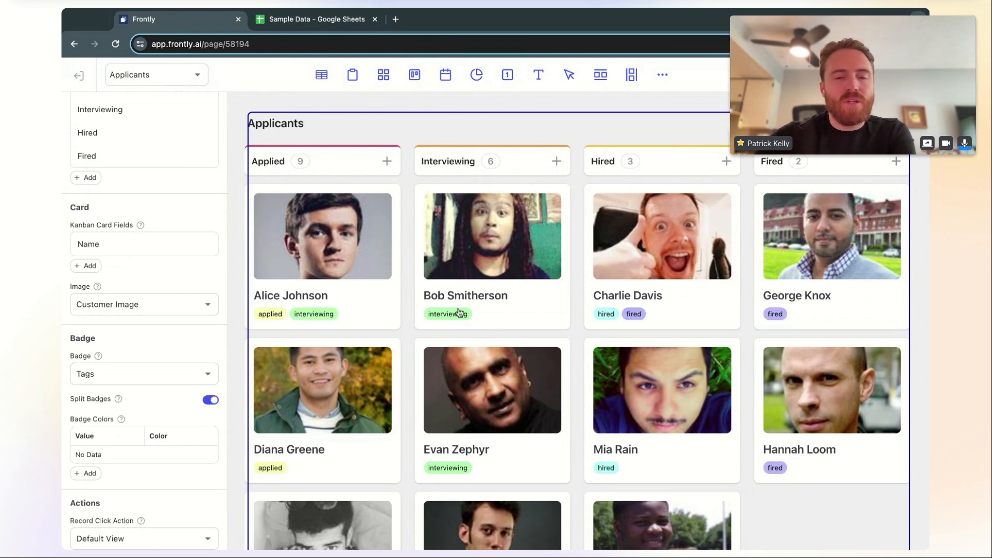
{"action": "scroll", "coordinate": [517, 347], "scroll_direction": "down", "scroll_amount": 1}
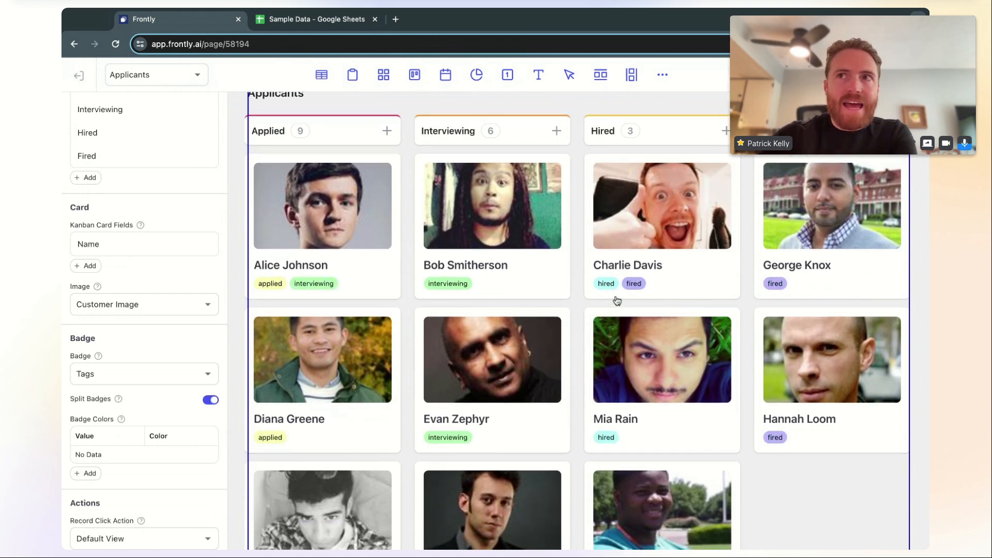
{"action": "scroll", "coordinate": [375, 274], "scroll_direction": "down", "scroll_amount": 1}
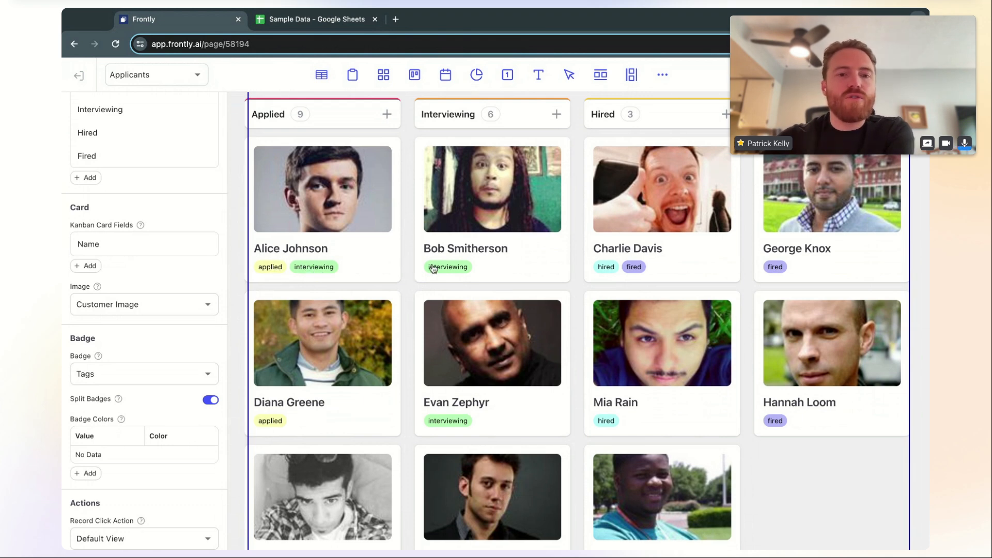
{"action": "scroll", "coordinate": [433, 321], "scroll_direction": "down", "scroll_amount": 2}
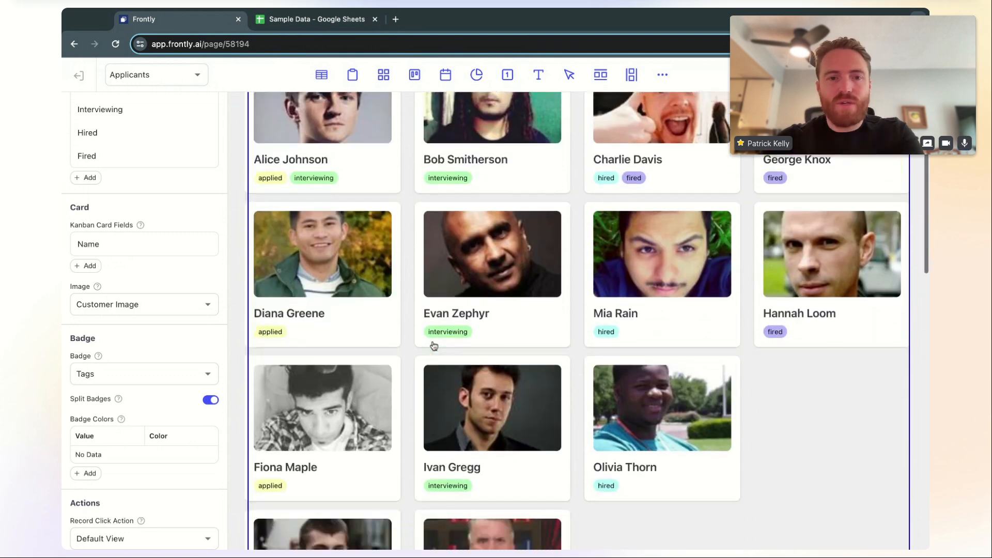
{"action": "scroll", "coordinate": [433, 336], "scroll_direction": "up", "scroll_amount": 3}
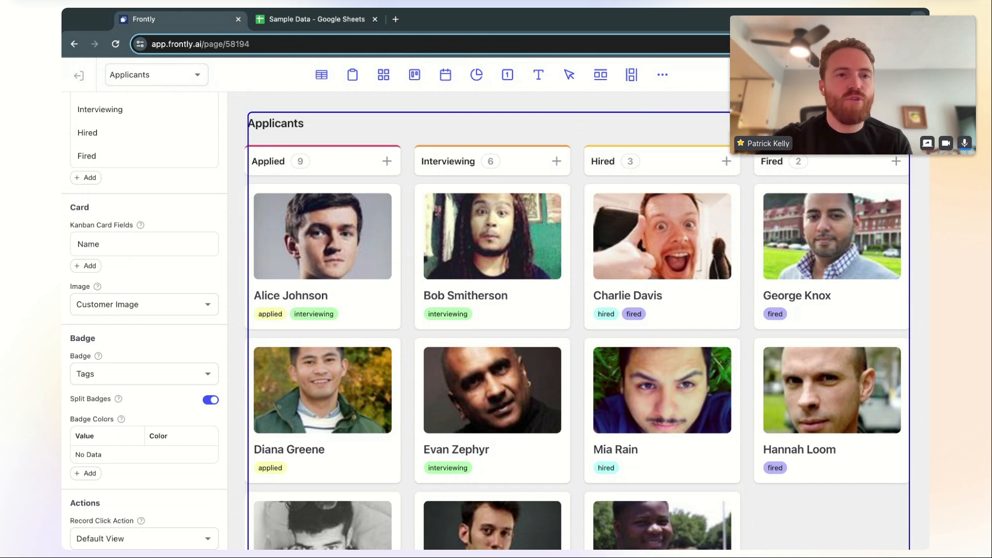
{"action": "left_click", "coordinate": [857, 75]}
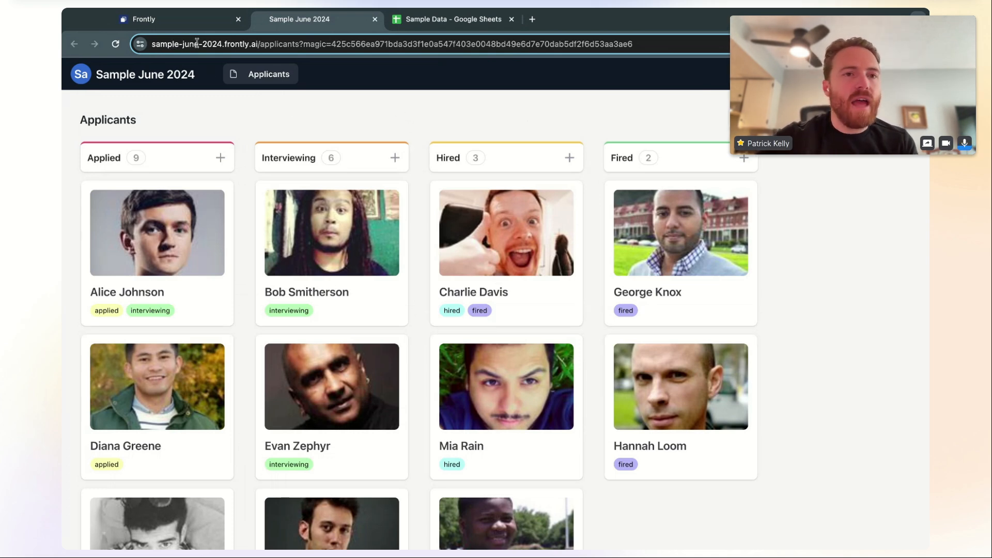
Inspect the live app's URL in the address bar, then go back to Frontly's Pages list
{"action": "left_click", "coordinate": [224, 44]}
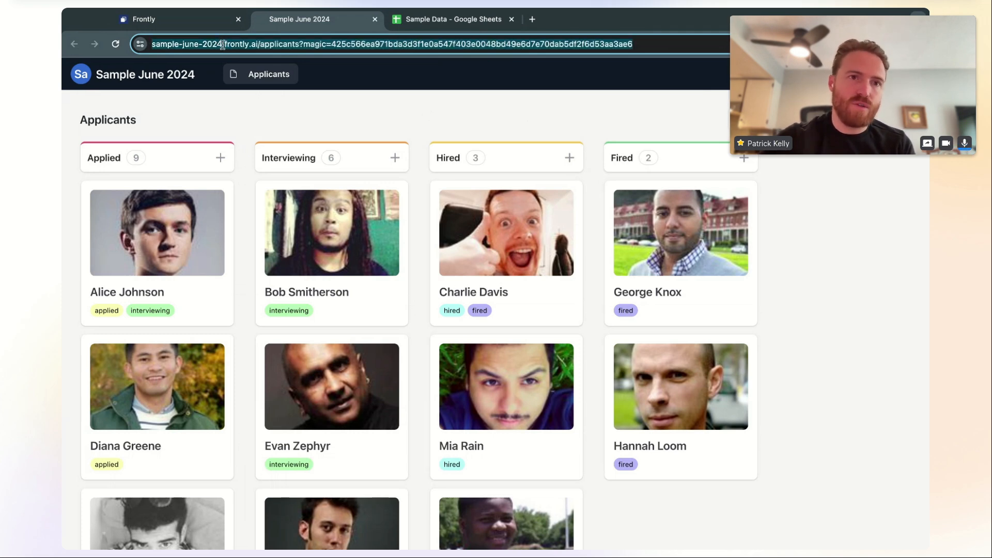
{"action": "left_click", "coordinate": [223, 44]}
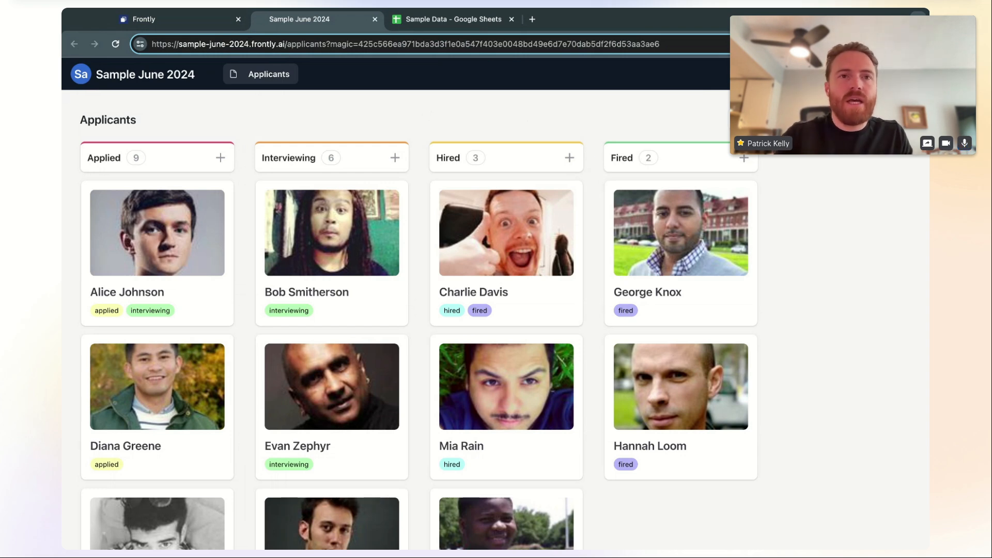
{"action": "left_click_drag", "start_coordinate": [285, 41], "coordinate": [175, 44]}
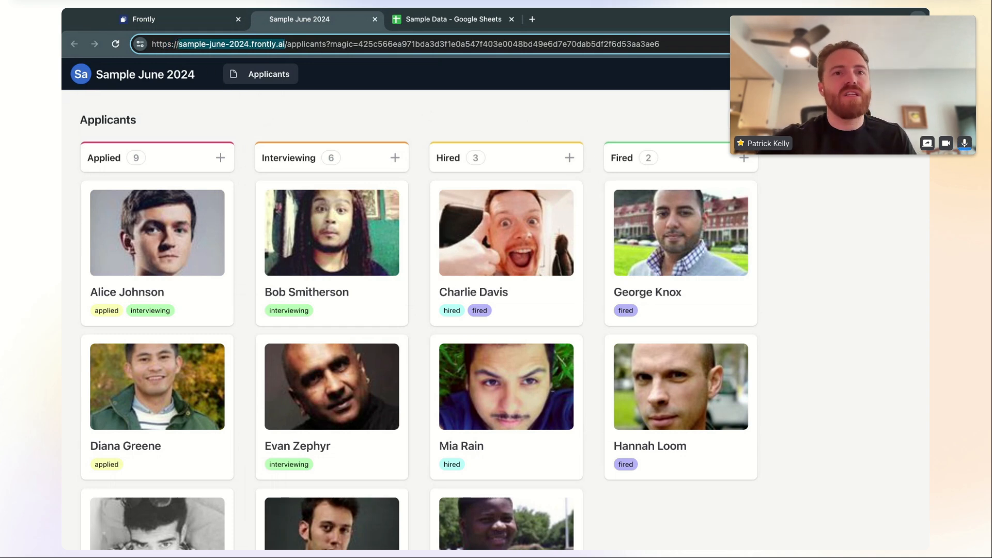
{"action": "key", "text": "Escape"}
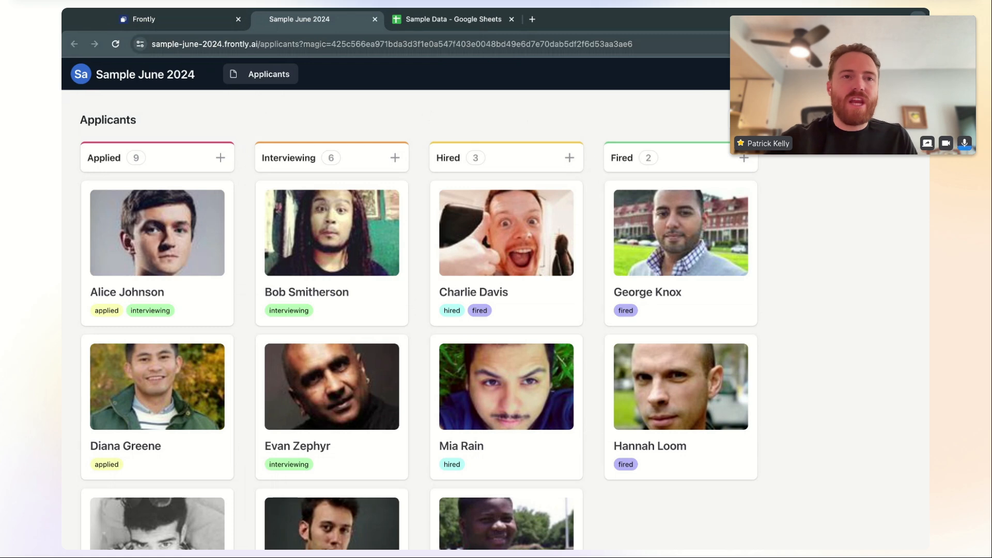
{"action": "left_click", "coordinate": [196, 15]}
{"action": "left_click", "coordinate": [80, 76]}
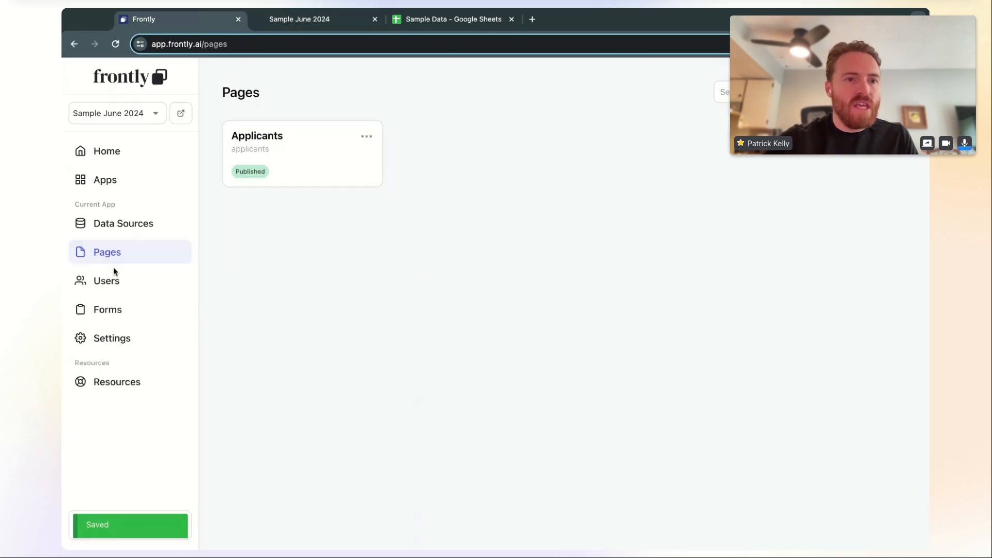
Check the Frontly subdomain sample-june-2024 in Settings, then return to the live app tab
{"action": "left_click", "coordinate": [128, 338]}
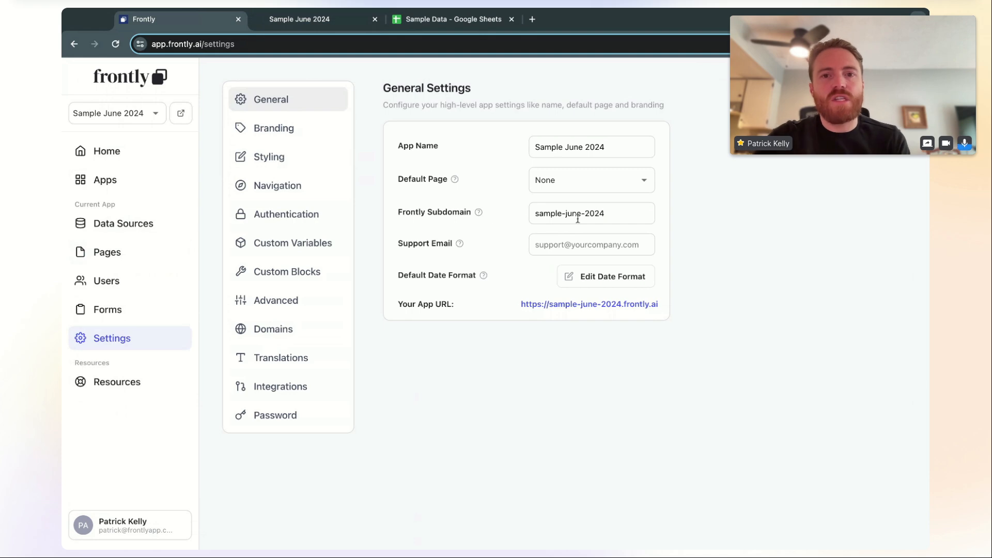
{"action": "left_click_drag", "start_coordinate": [611, 215], "coordinate": [495, 219]}
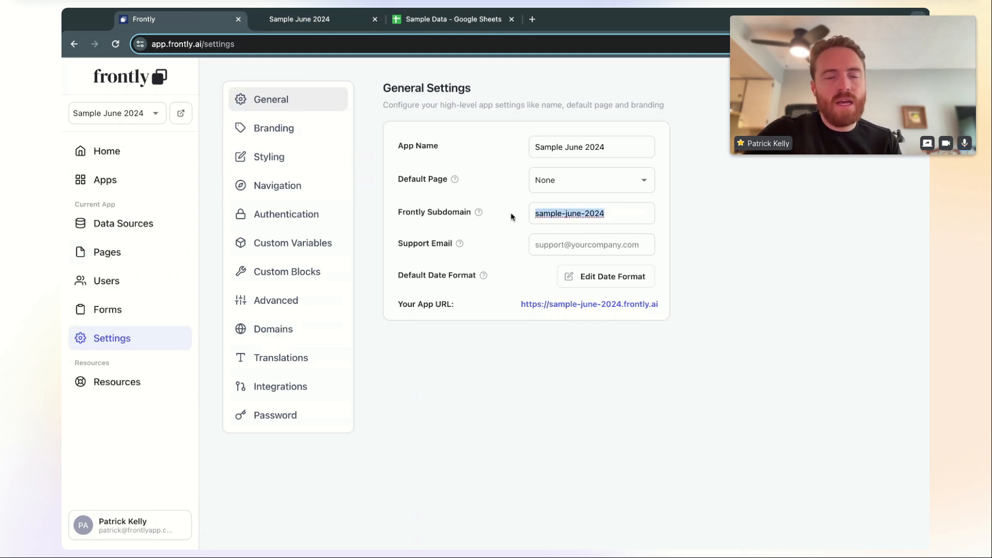
{"action": "left_click", "coordinate": [626, 212]}
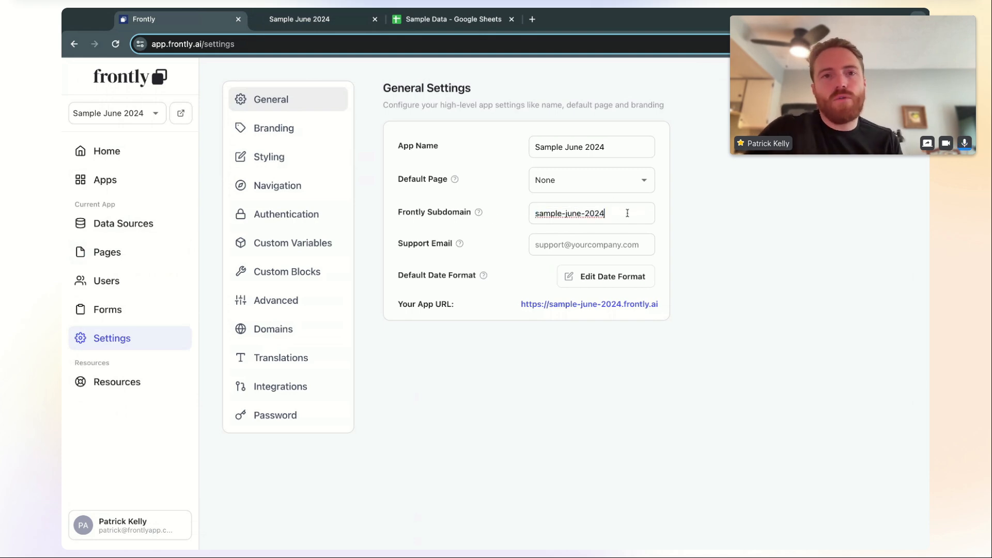
{"action": "left_click", "coordinate": [329, 23]}
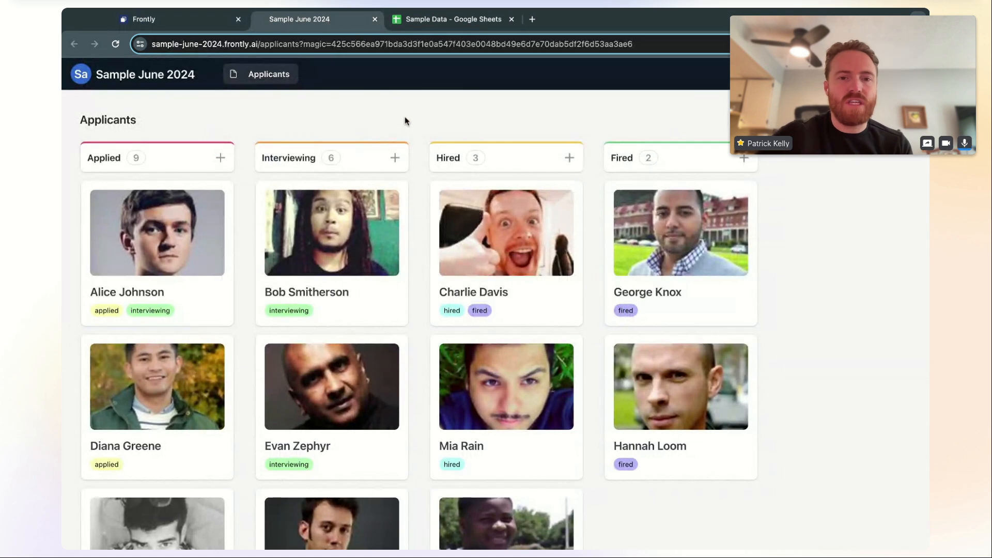
Open the Record Details of the second Applied applicant (2024-05-13, desired salary 99,000)
{"action": "scroll", "coordinate": [411, 149], "scroll_direction": "down", "scroll_amount": 1}
{"action": "scroll", "coordinate": [417, 171], "scroll_direction": "up", "scroll_amount": 1}
{"action": "scroll", "coordinate": [418, 172], "scroll_direction": "down", "scroll_amount": 2}
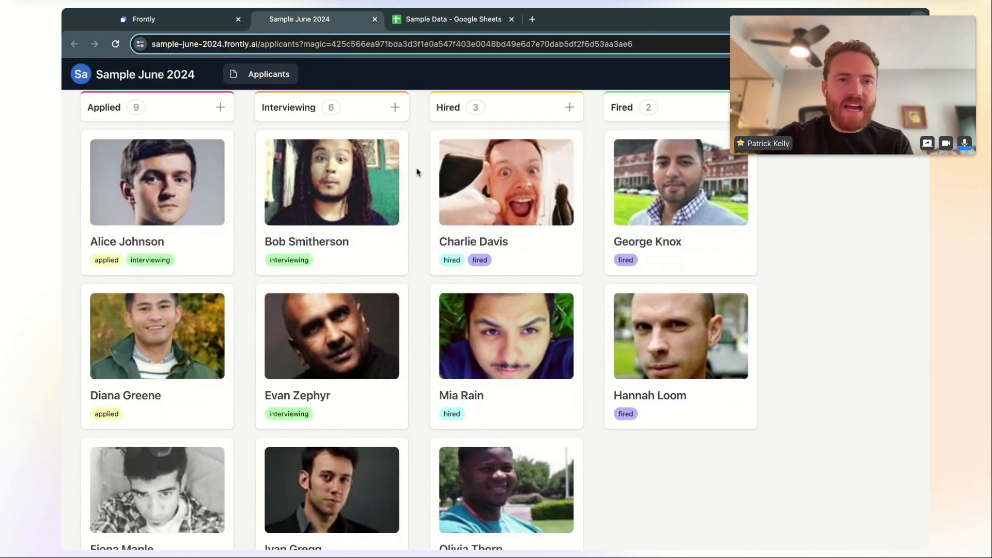
{"action": "scroll", "coordinate": [417, 171], "scroll_direction": "up", "scroll_amount": 1}
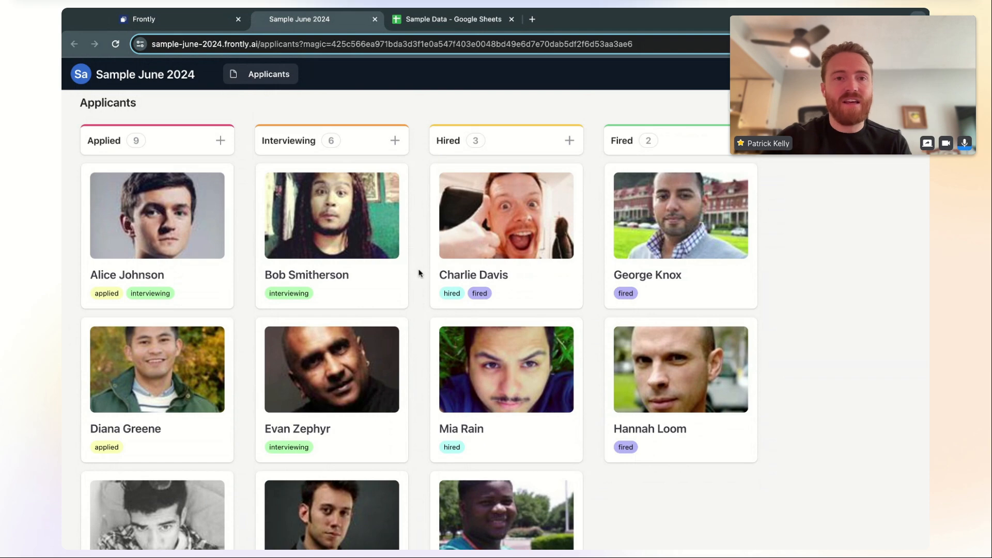
{"action": "scroll", "coordinate": [195, 371], "scroll_direction": "down", "scroll_amount": 1}
{"action": "left_click", "coordinate": [199, 331]}
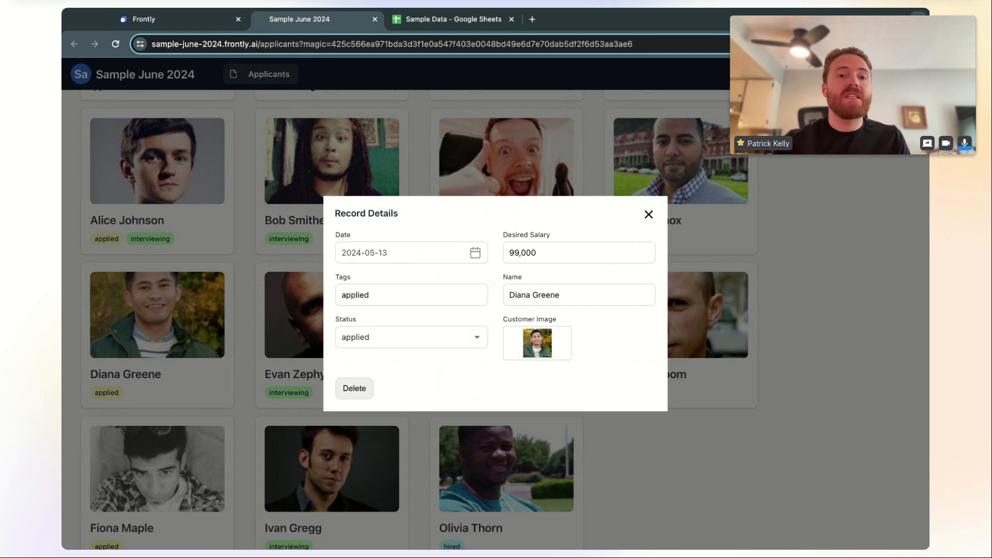
Set the applicant record's date to 2024-04-18 with the calendar picker
{"action": "left_click", "coordinate": [476, 254]}
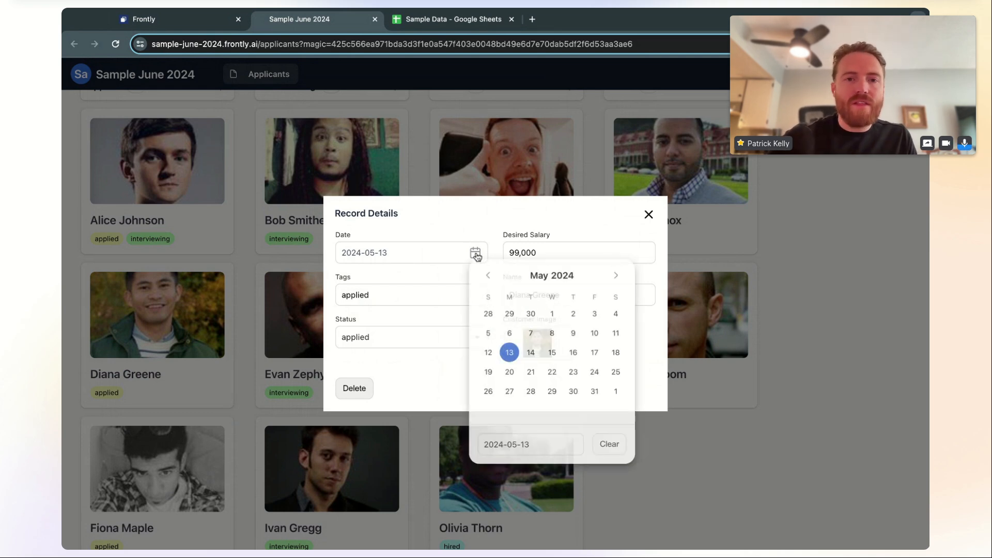
{"action": "left_click", "coordinate": [574, 354]}
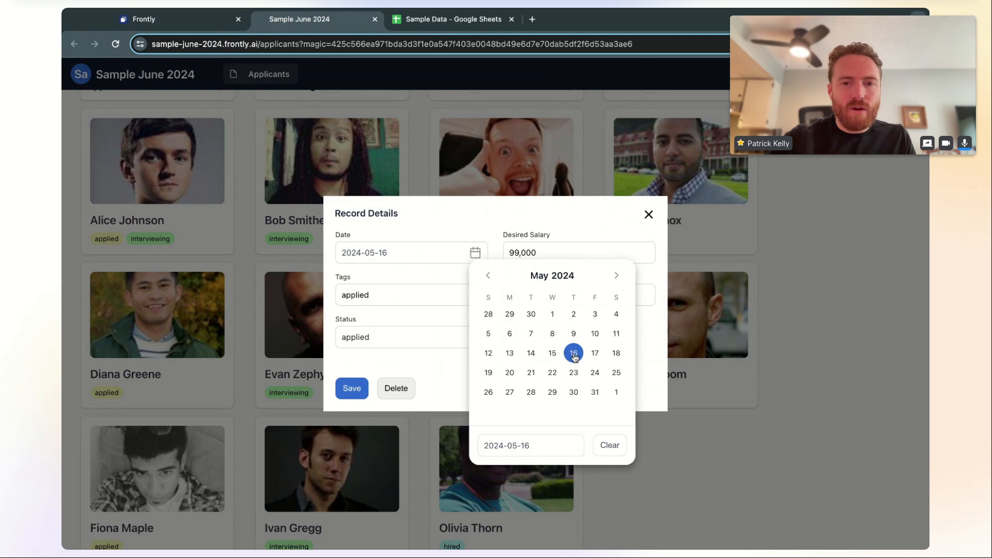
{"action": "left_click", "coordinate": [510, 374]}
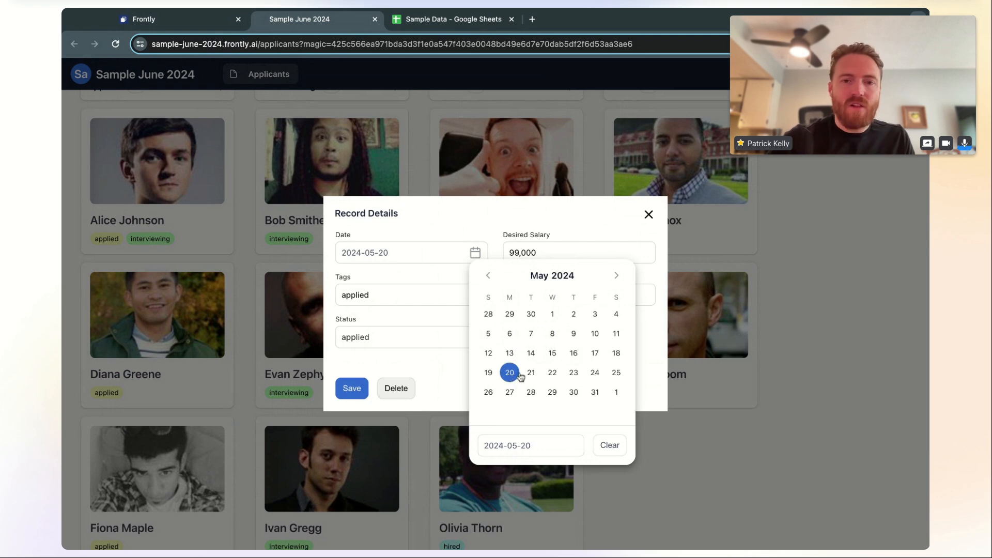
{"action": "left_click", "coordinate": [554, 376]}
{"action": "left_click", "coordinate": [488, 276]}
{"action": "left_click", "coordinate": [531, 352]}
{"action": "left_click", "coordinate": [574, 353]}
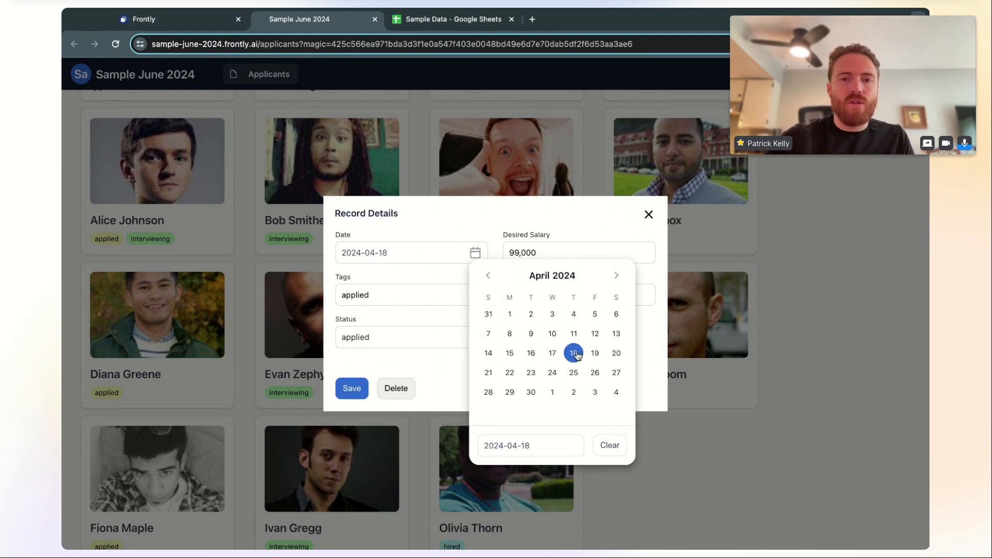
{"action": "left_click", "coordinate": [477, 227]}
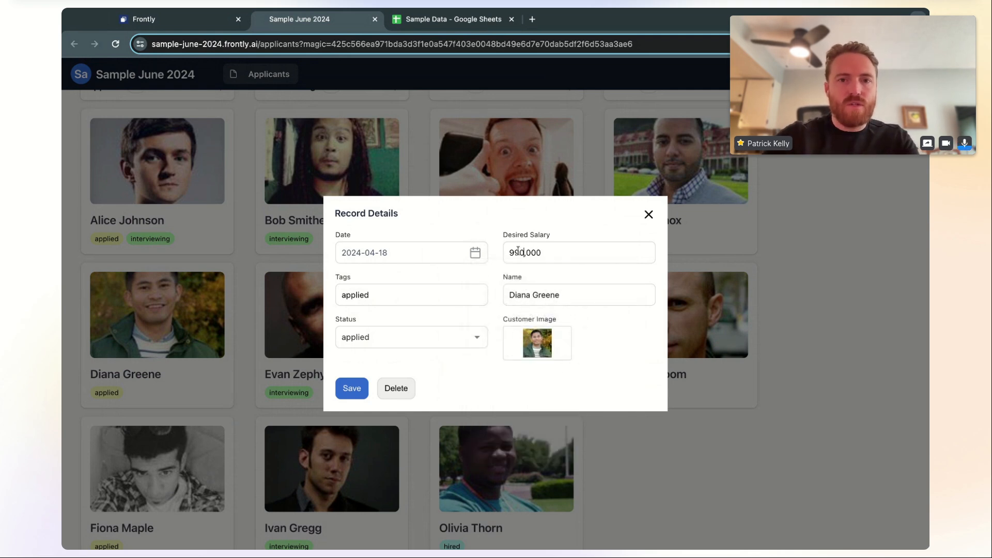
Change the desired salary to 990,000 and status to hired, then save the record
{"action": "type", "text": "0"}
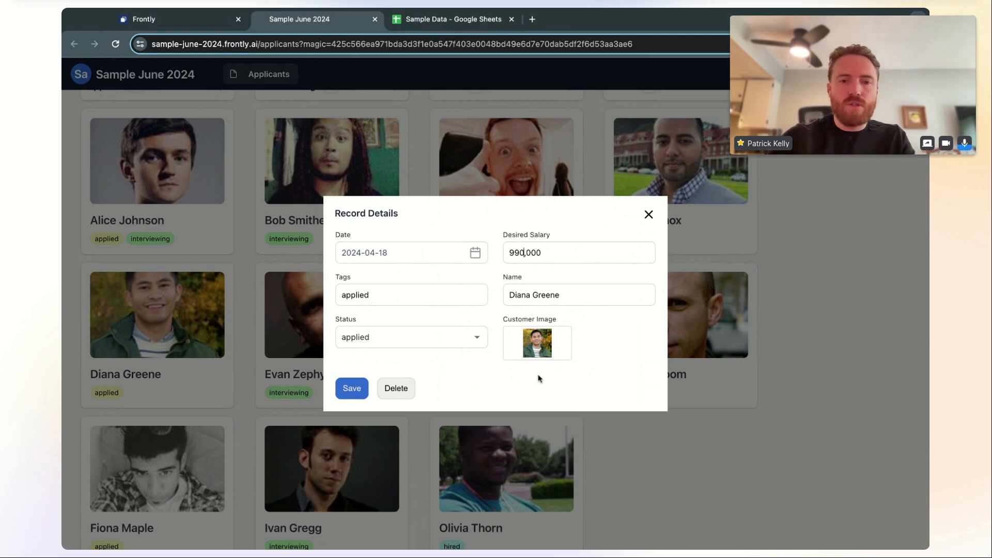
{"action": "left_click", "coordinate": [420, 343]}
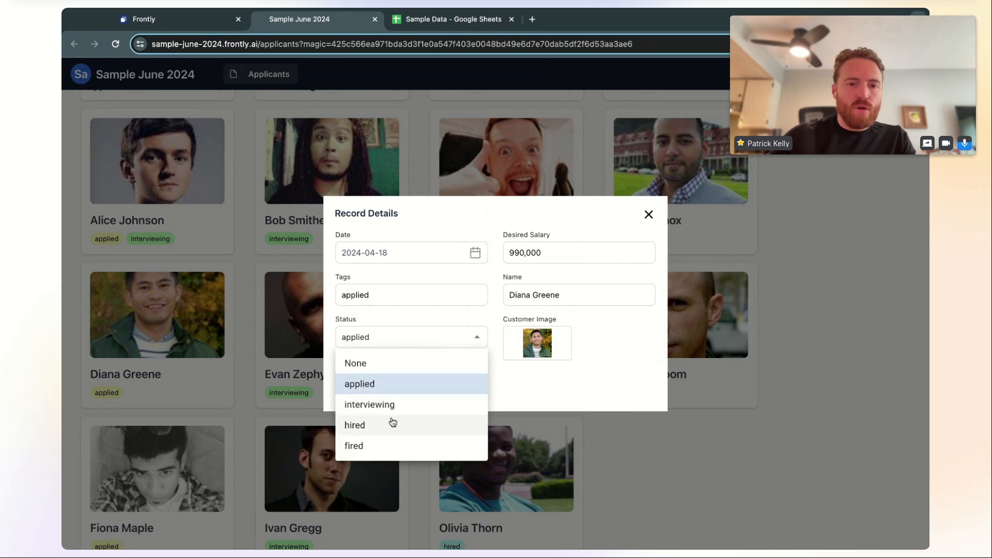
{"action": "left_click", "coordinate": [439, 327]}
{"action": "left_click", "coordinate": [420, 337]}
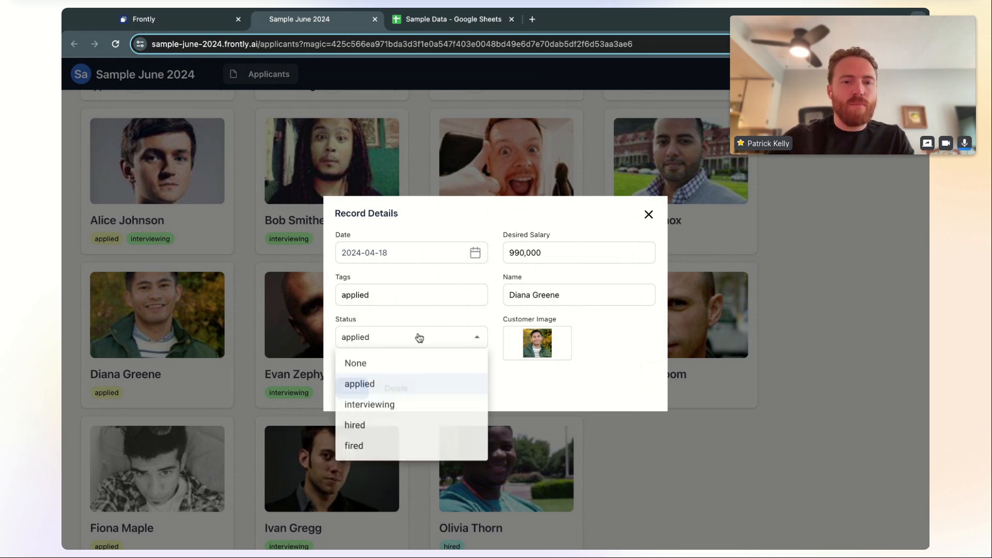
{"action": "left_click", "coordinate": [410, 421]}
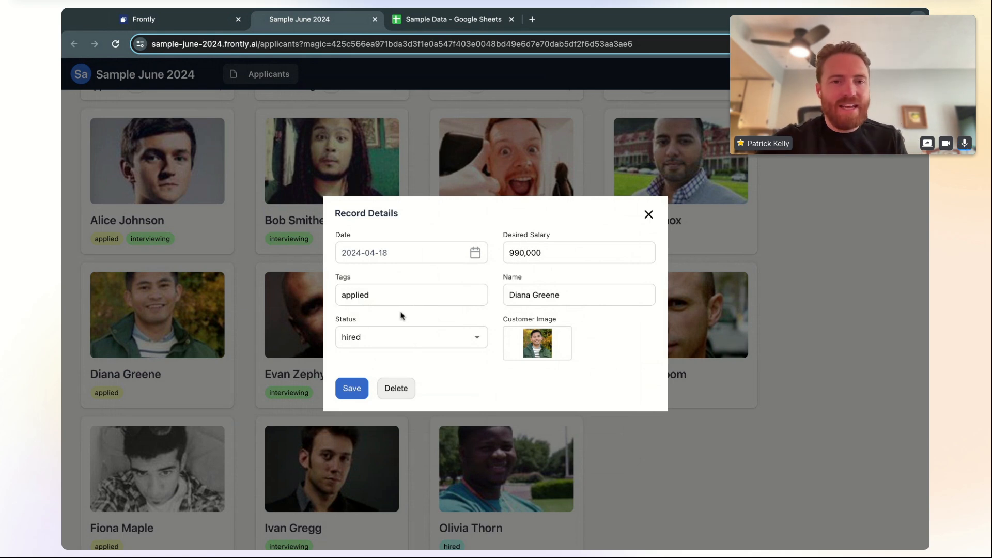
{"action": "left_click", "coordinate": [355, 388]}
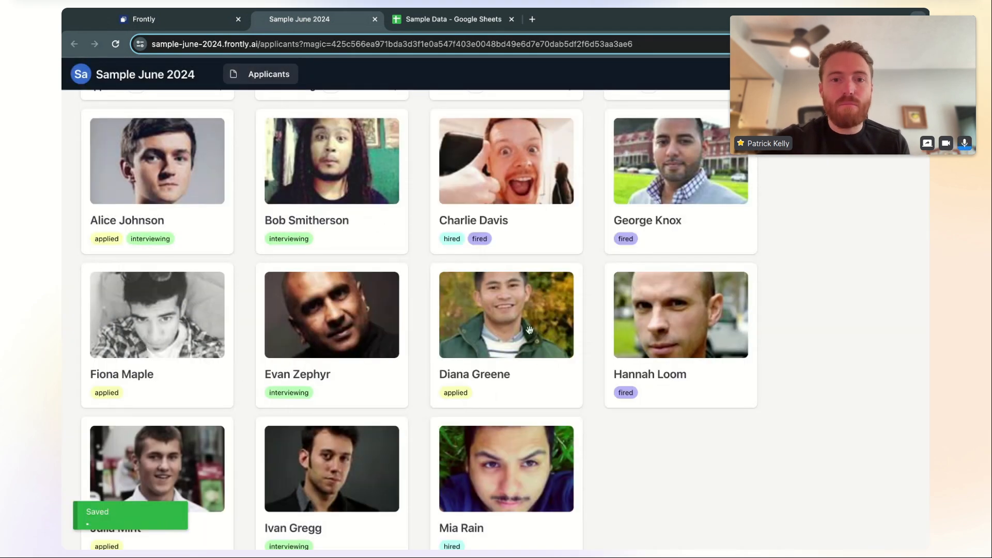
Drag the first Applied applicant card into the Interviewing column
{"action": "scroll", "coordinate": [529, 329], "scroll_direction": "up", "scroll_amount": 2}
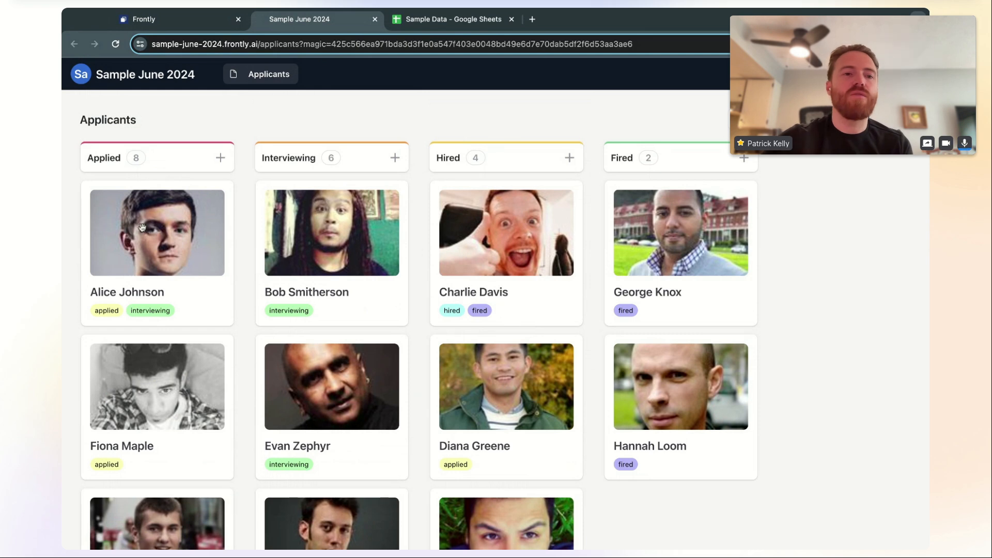
{"action": "left_click_drag", "start_coordinate": [131, 252], "coordinate": [131, 252]}
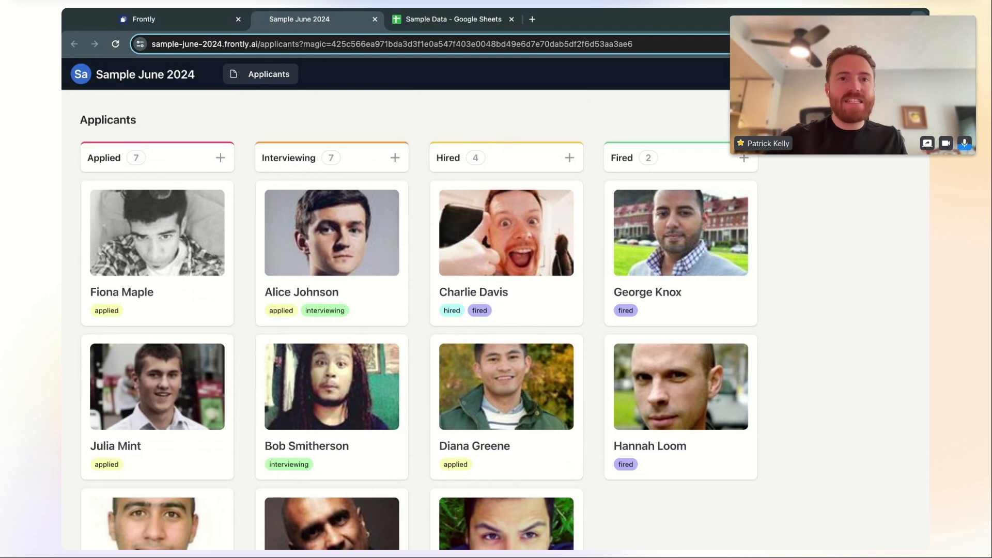
Check the first applicant's status in F2, then drag their card into the Hired column
{"action": "left_click", "coordinate": [449, 24]}
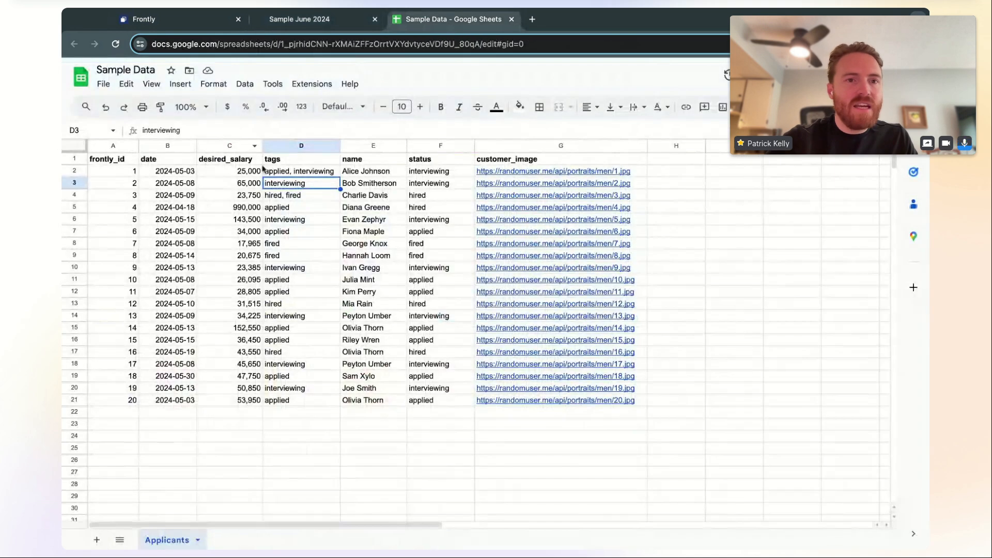
{"action": "left_click", "coordinate": [366, 175]}
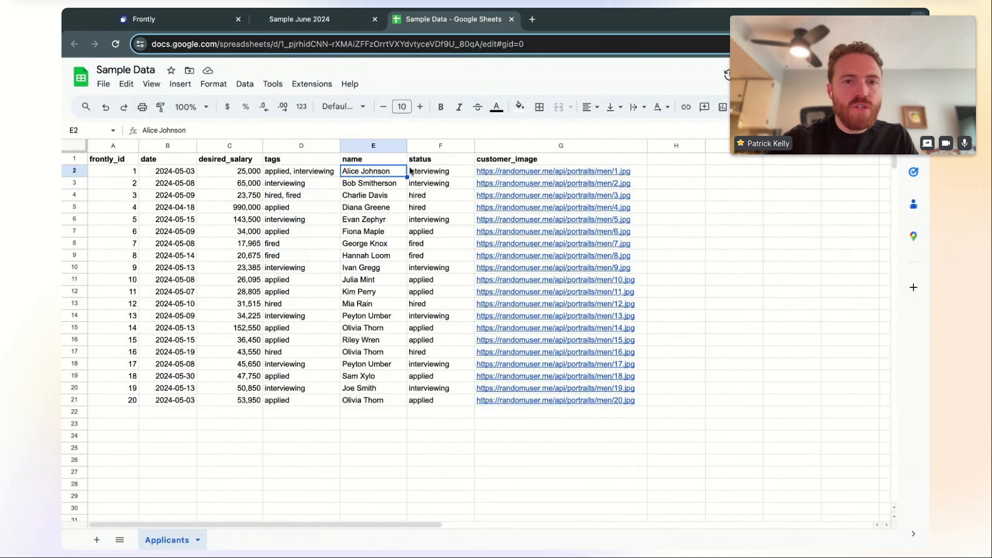
{"action": "left_click", "coordinate": [428, 174]}
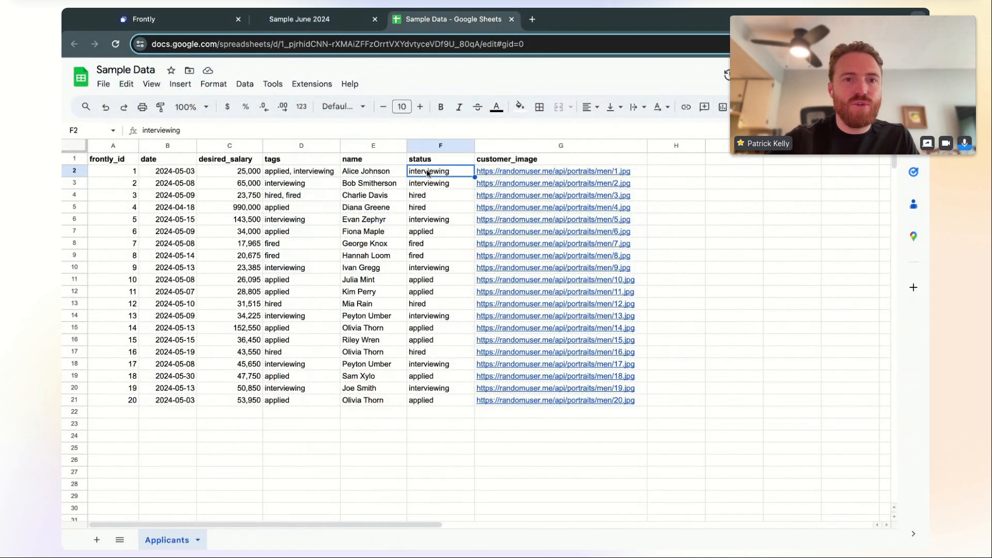
{"action": "left_click", "coordinate": [297, 22]}
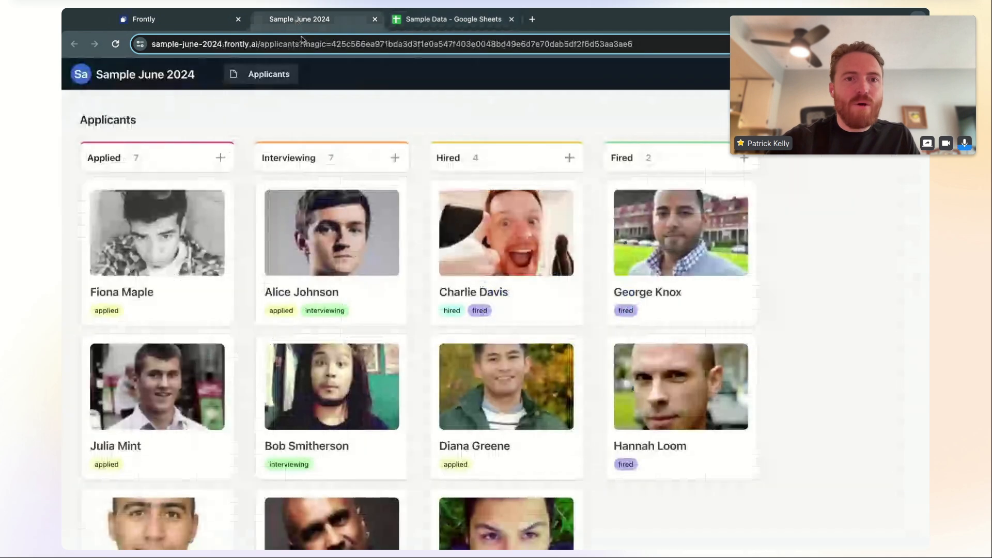
{"action": "left_click_drag", "start_coordinate": [347, 243], "coordinate": [476, 218]}
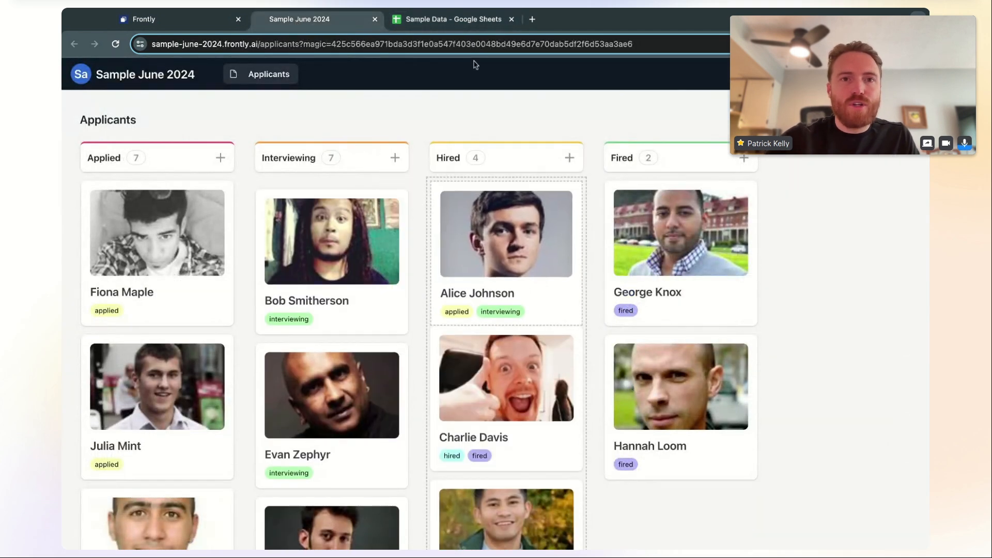
Confirm F2 now reads hired and return to the live board (counts 7, 6, 5, 2)
{"action": "left_click", "coordinate": [475, 20]}
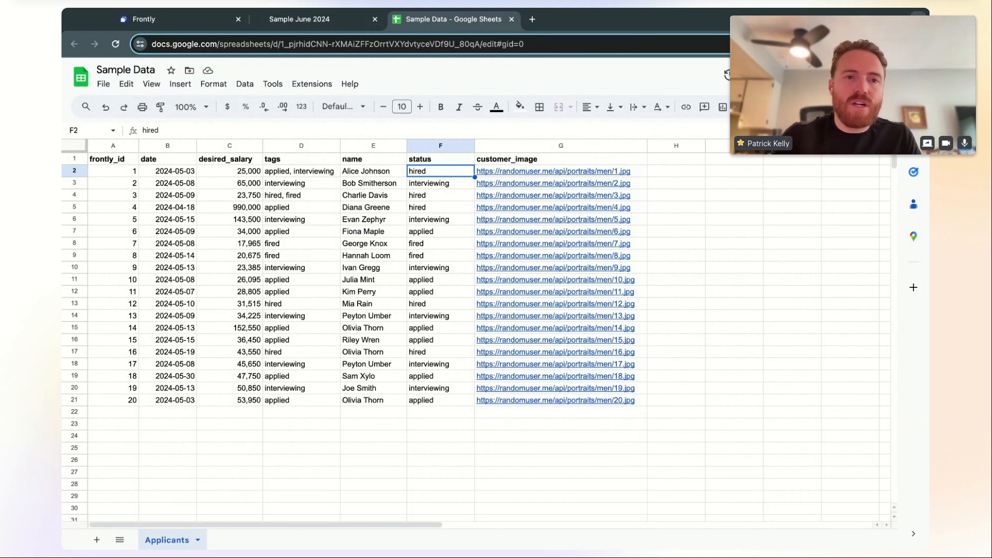
{"action": "left_click", "coordinate": [317, 21]}
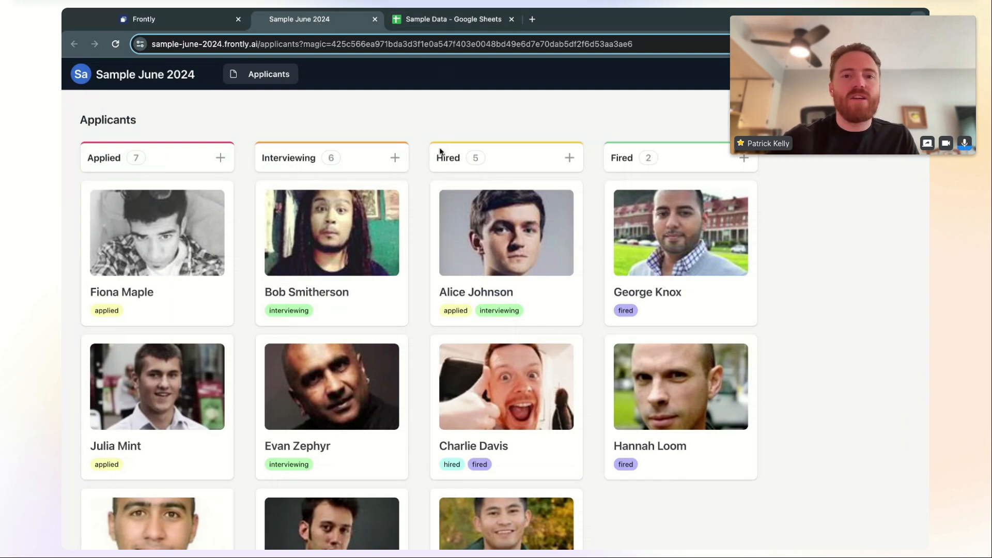
{"action": "scroll", "coordinate": [412, 289], "scroll_direction": "down", "scroll_amount": 1}
{"action": "scroll", "coordinate": [410, 287], "scroll_direction": "down", "scroll_amount": 6}
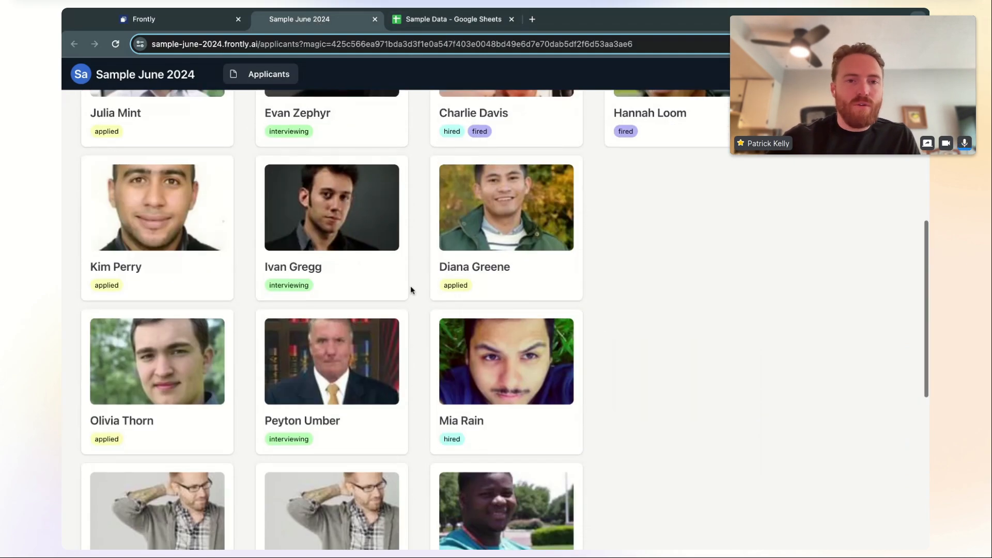
{"action": "scroll", "coordinate": [411, 287], "scroll_direction": "up", "scroll_amount": 7}
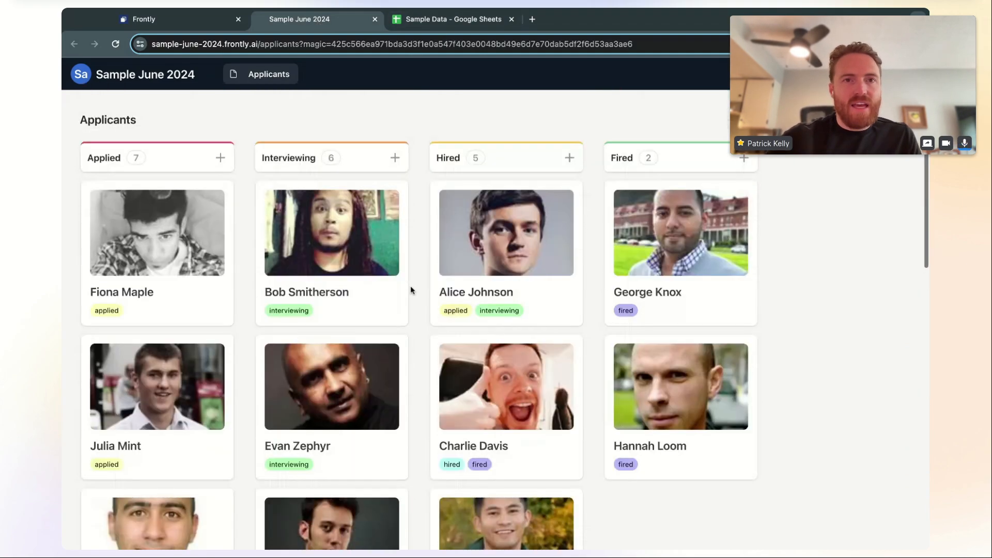
Create a new page named 'Test Page' from the app's Pages list
{"action": "left_click", "coordinate": [213, 24]}
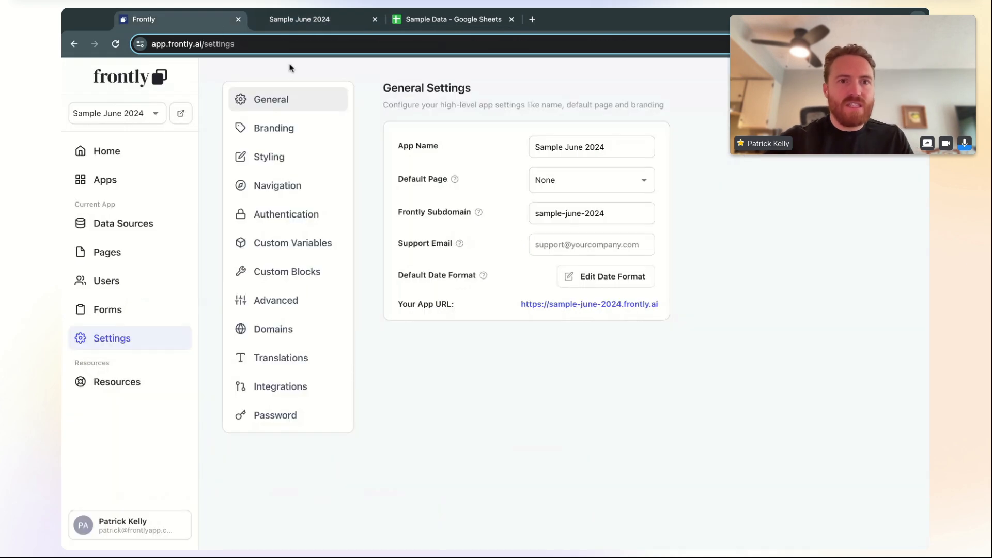
{"action": "left_click", "coordinate": [145, 252]}
{"action": "left_click", "coordinate": [326, 137]}
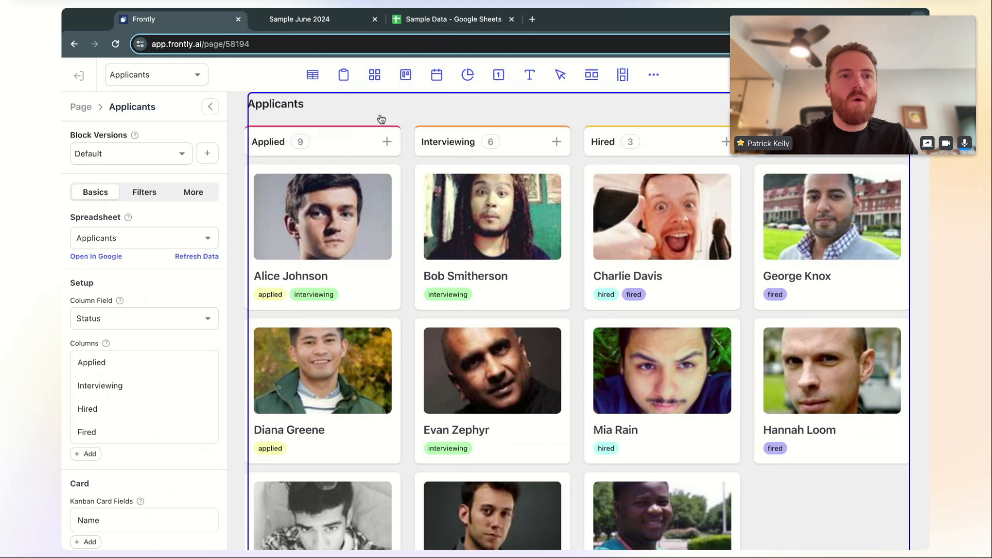
{"action": "left_click", "coordinate": [78, 75]}
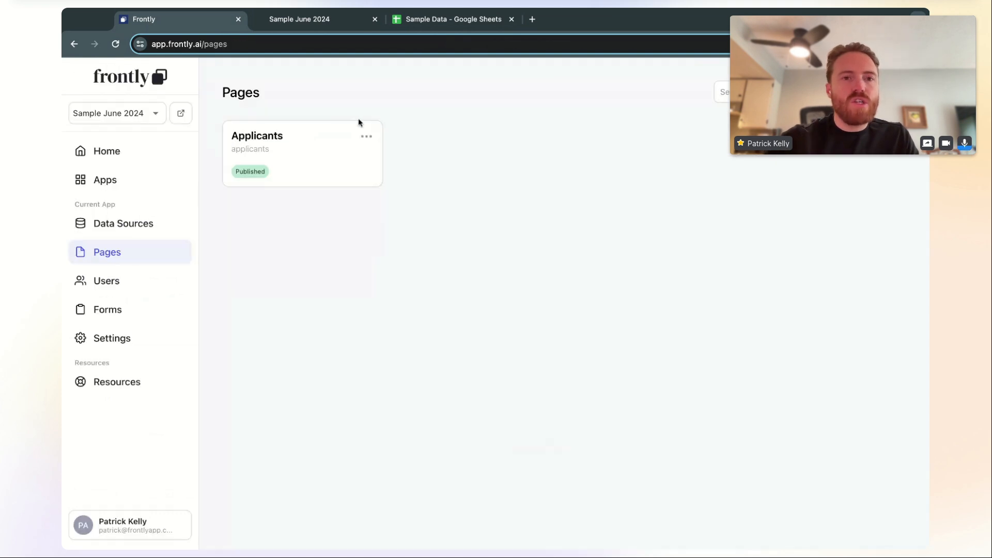
{"action": "left_click", "coordinate": [873, 92]}
{"action": "left_click", "coordinate": [454, 281]}
{"action": "type", "text": "Test Page"}
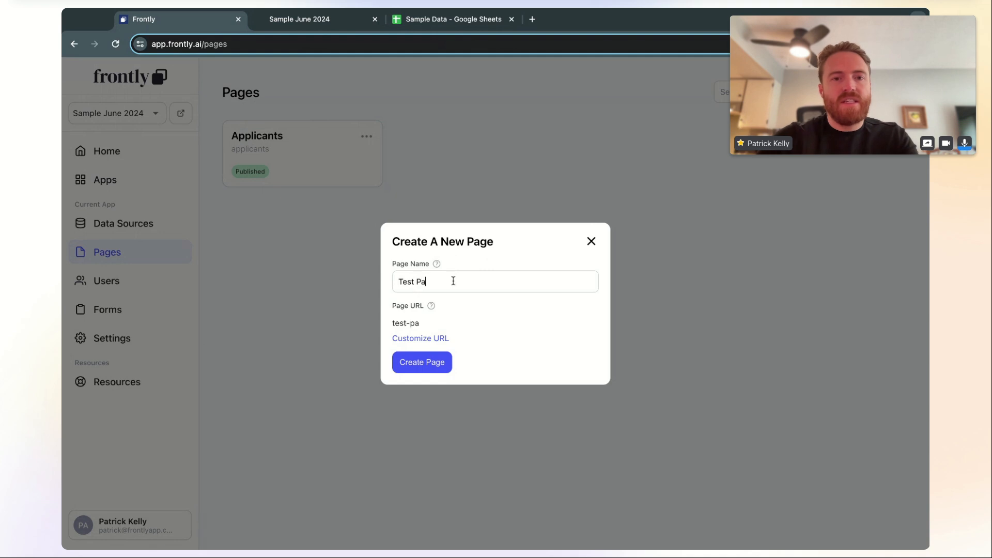
{"action": "left_click", "coordinate": [442, 366]}
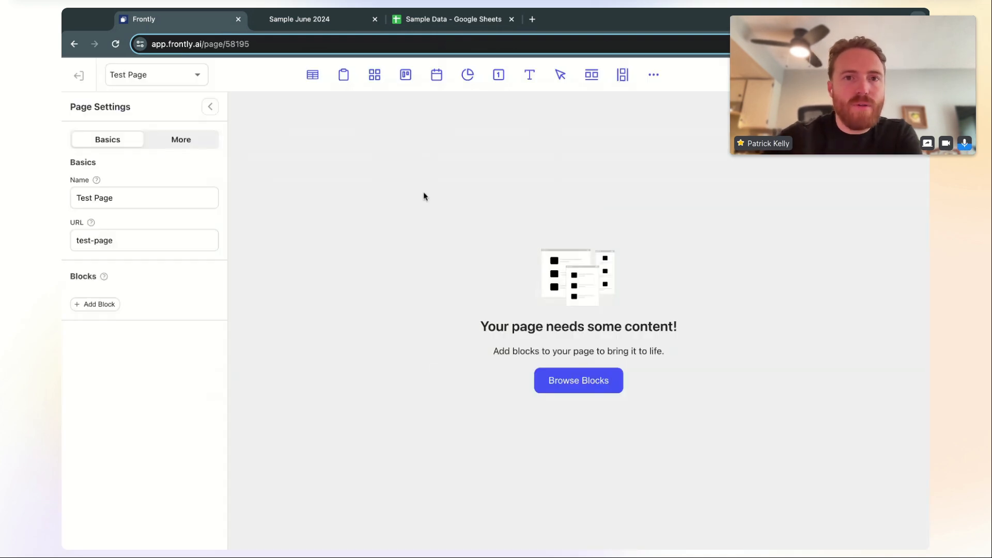
Add a table block bound to the Applicants sheet and preview Test Page live
{"action": "left_click", "coordinate": [313, 81]}
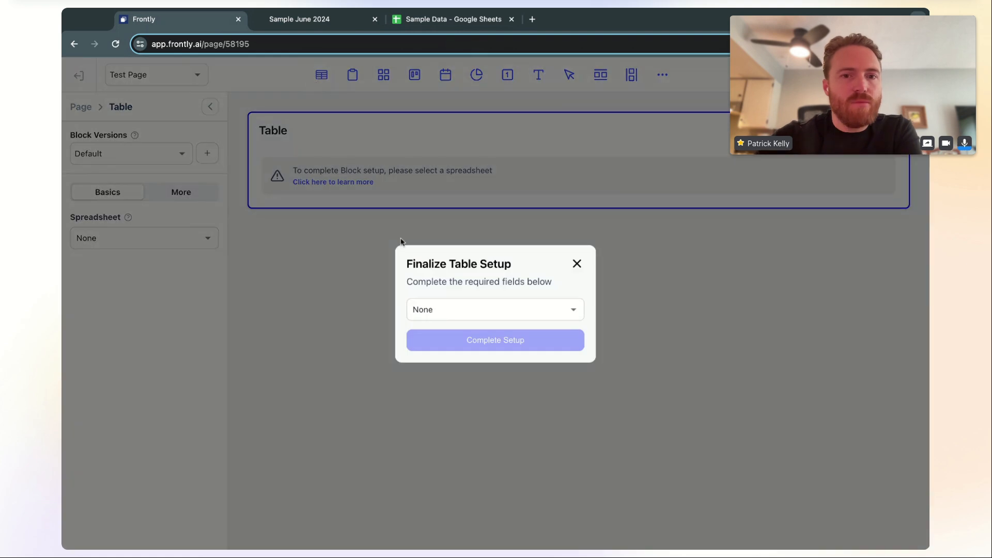
{"action": "left_click", "coordinate": [466, 311]}
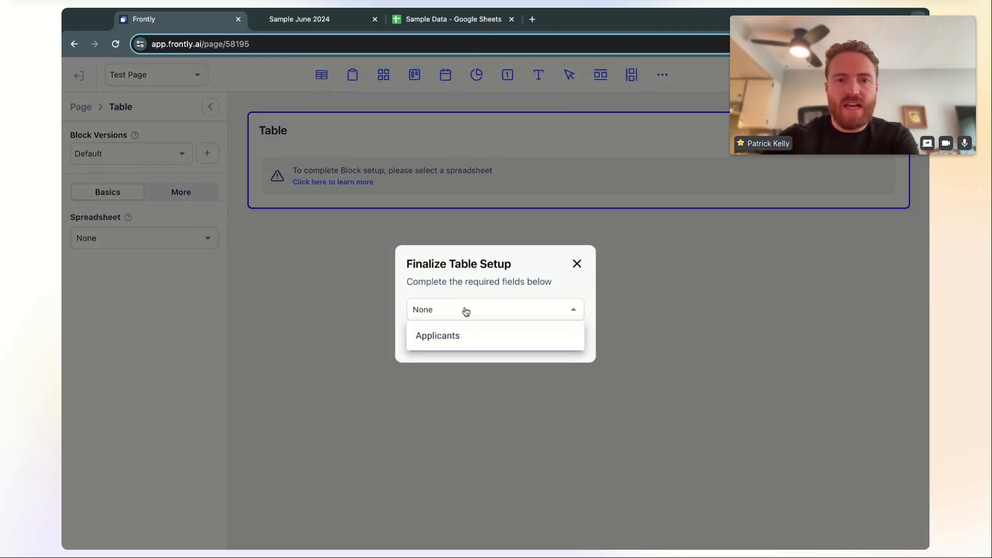
{"action": "left_click", "coordinate": [494, 338]}
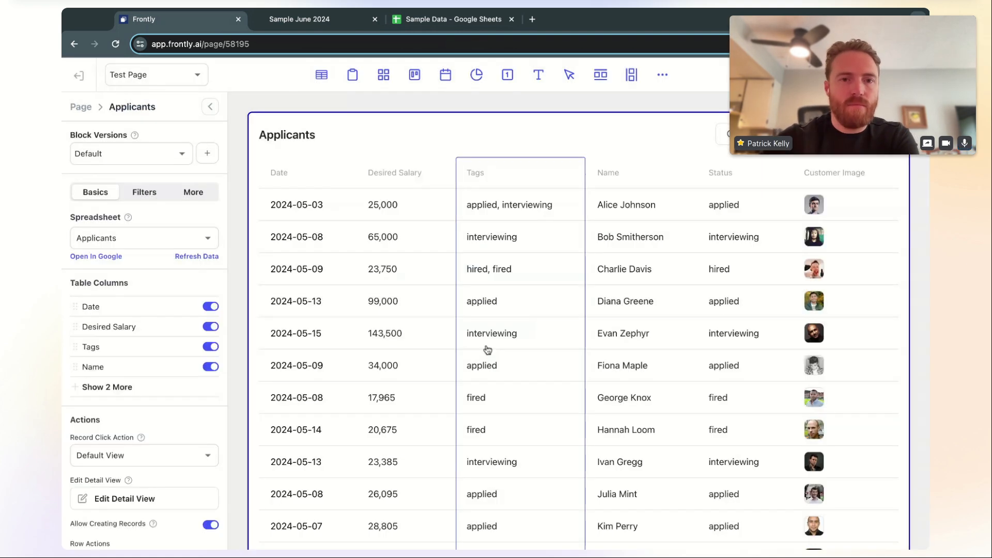
{"action": "left_click", "coordinate": [494, 345]}
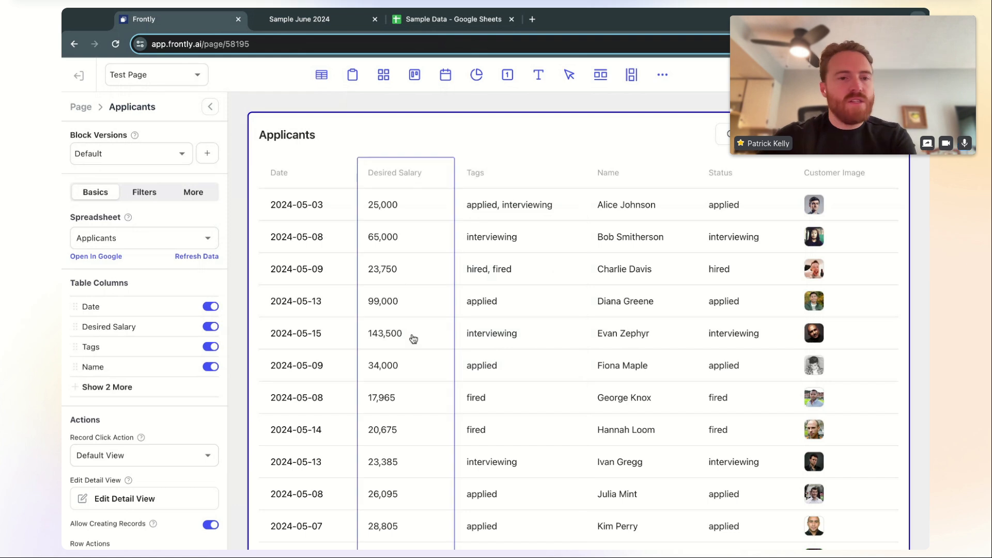
{"action": "left_click", "coordinate": [893, 75]}
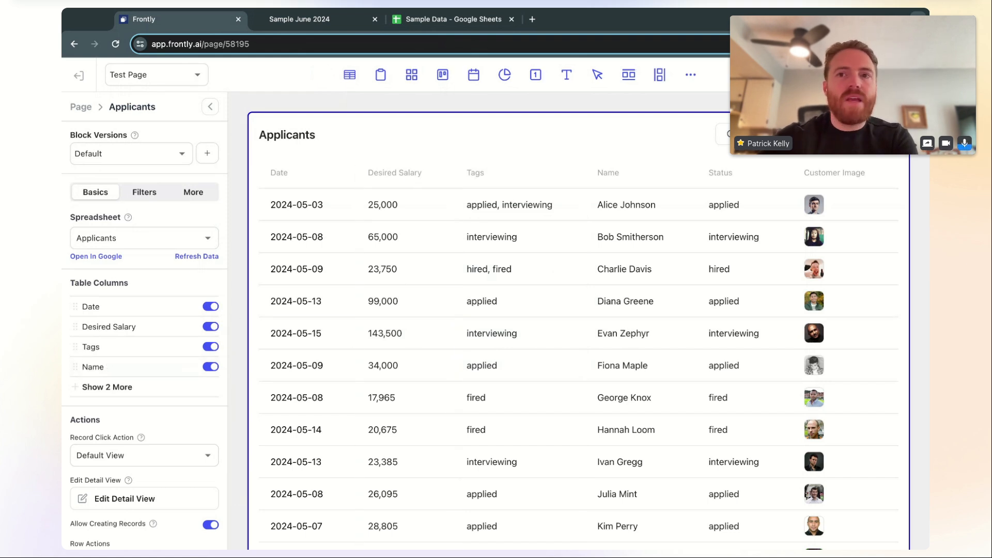
{"action": "left_click", "coordinate": [878, 75]}
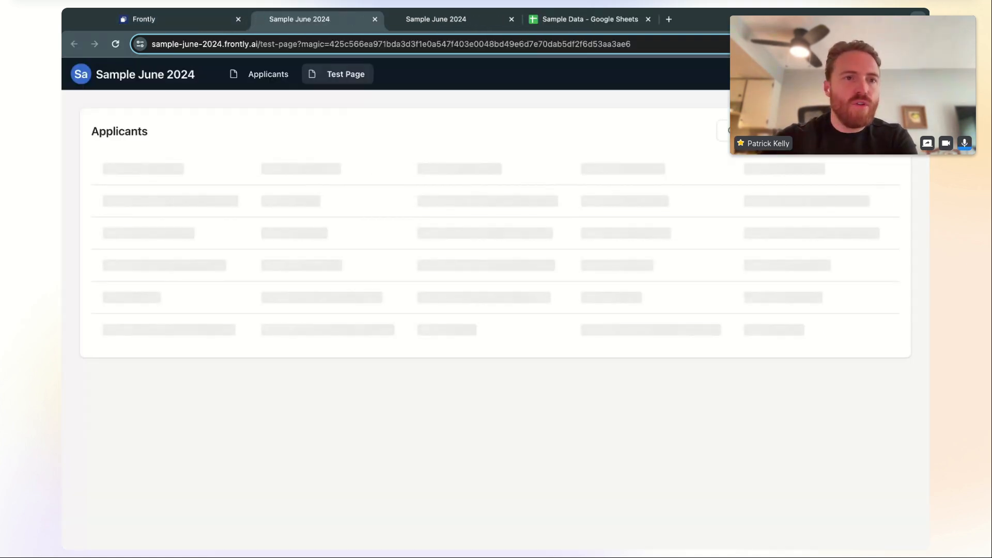
View and close one applicant's record, then start a new record dated 2024-06-04
{"action": "left_click", "coordinate": [405, 263]}
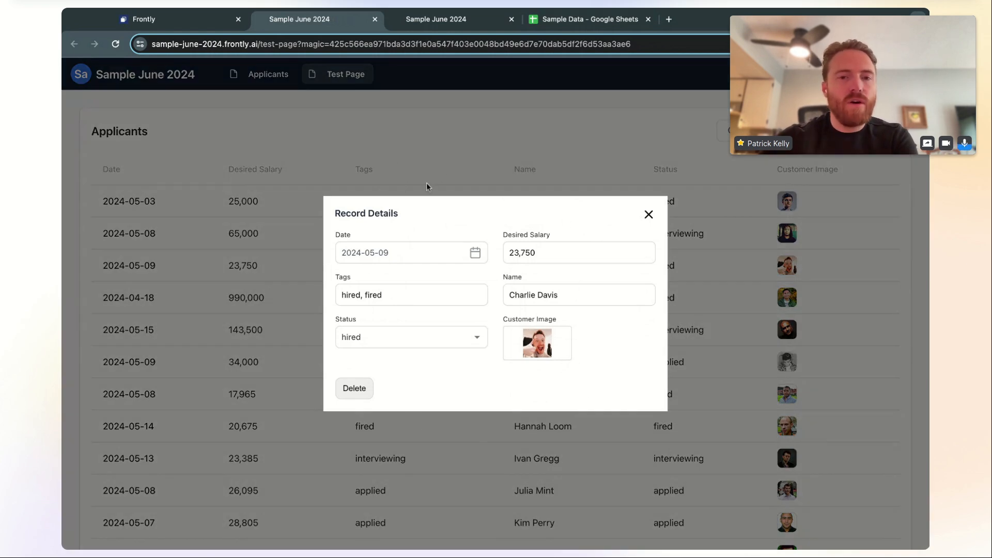
{"action": "left_click", "coordinate": [391, 139]}
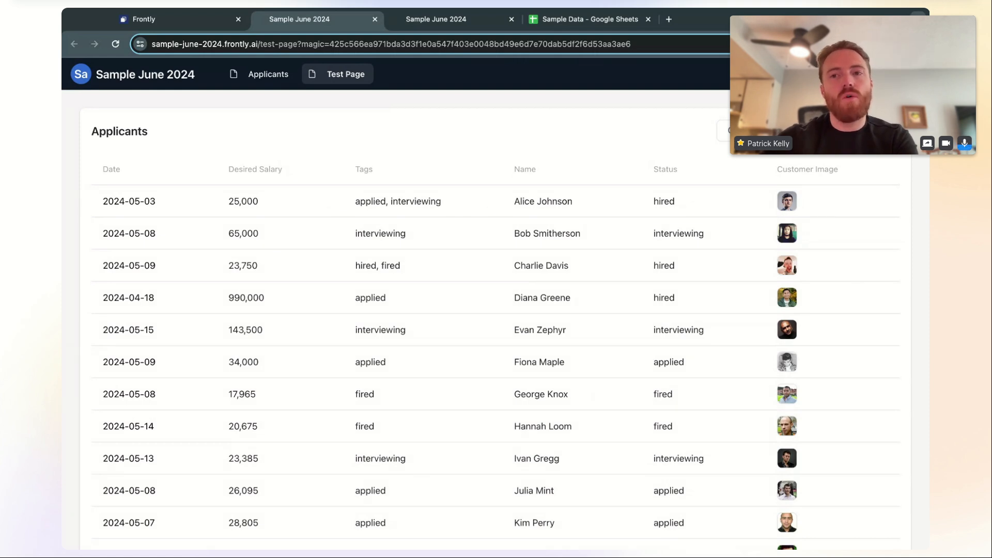
{"action": "left_click", "coordinate": [875, 131]}
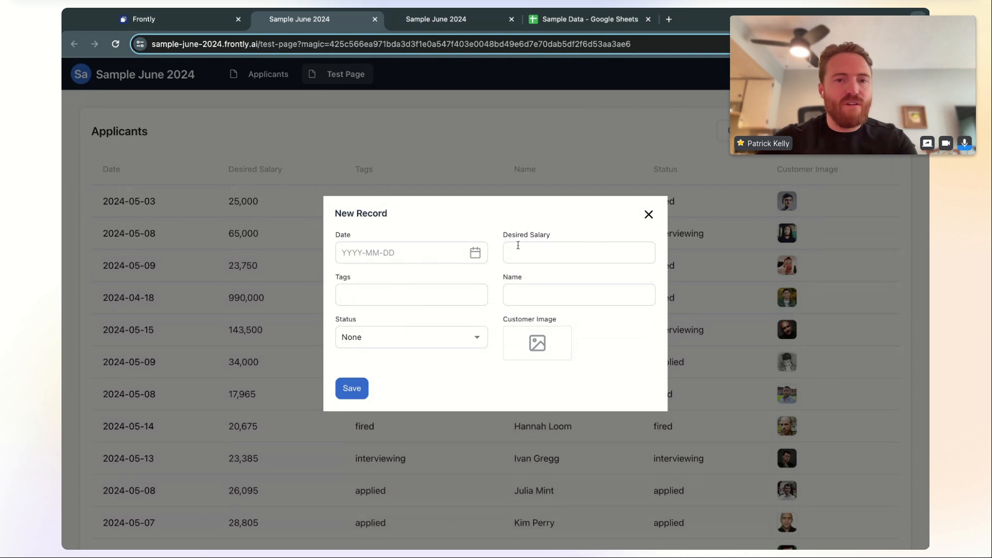
{"action": "left_click", "coordinate": [475, 253]}
{"action": "left_click", "coordinate": [531, 333]}
{"action": "left_click", "coordinate": [471, 227]}
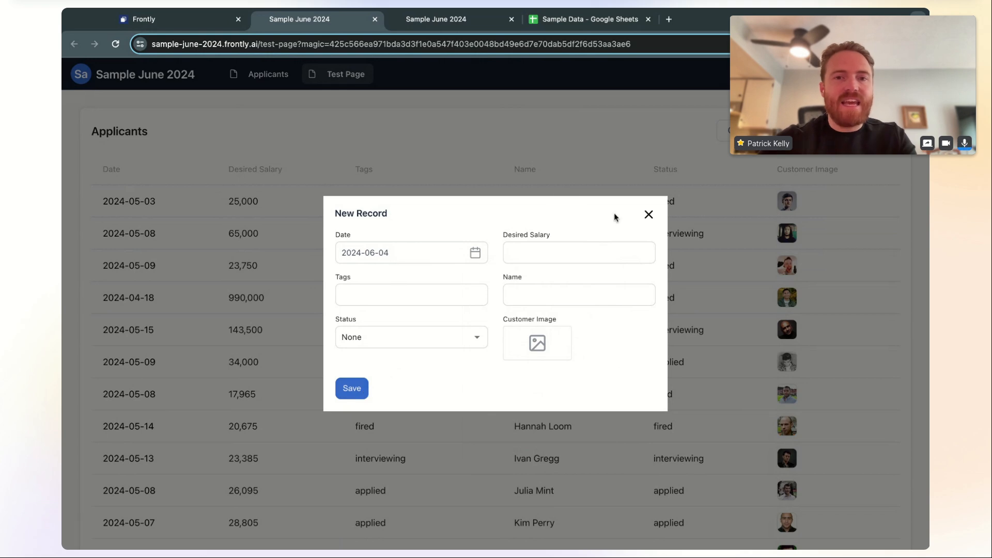
Discard the unsaved new record and return to the Test Page editor
{"action": "left_click", "coordinate": [649, 216]}
{"action": "left_click", "coordinate": [470, 350]}
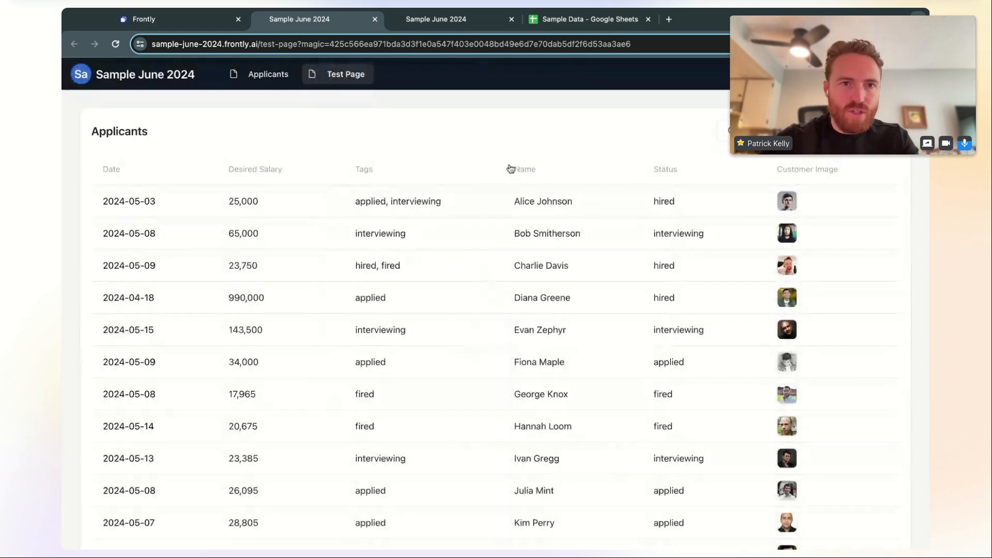
{"action": "scroll", "coordinate": [338, 268], "scroll_direction": "down", "scroll_amount": 6}
{"action": "scroll", "coordinate": [347, 266], "scroll_direction": "up", "scroll_amount": 6}
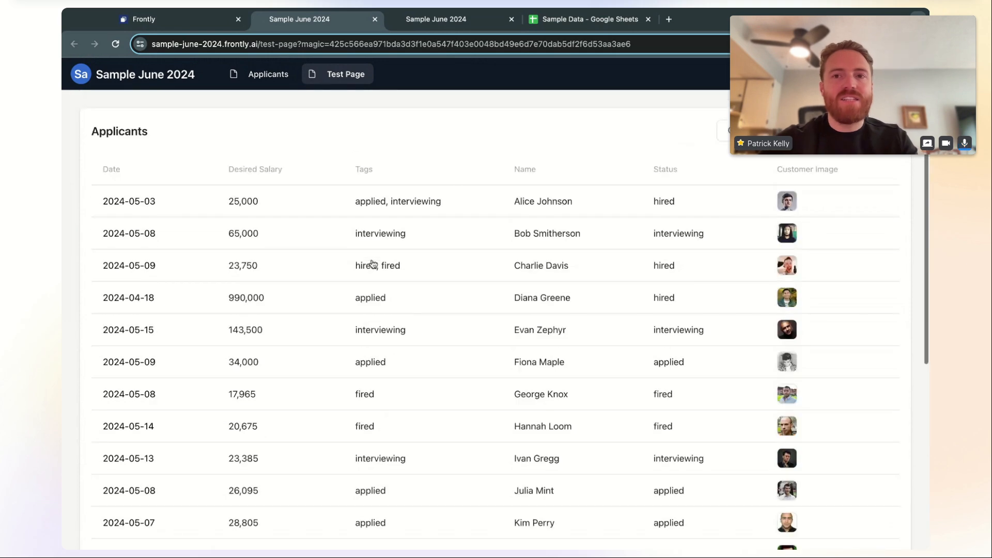
{"action": "left_click", "coordinate": [199, 20]}
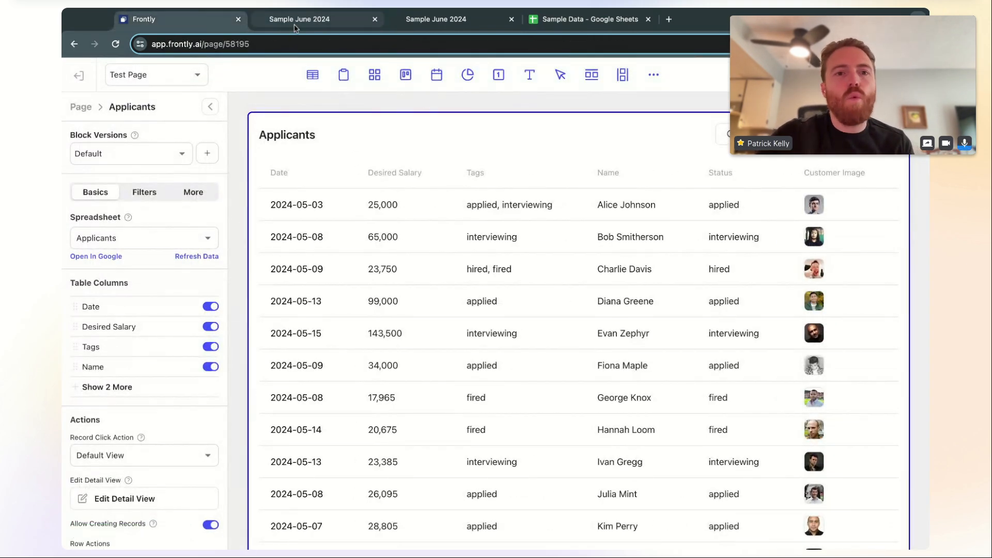
Scroll through the live Test Page's Applicants table, then switch to the Sample Data spreadsheet
{"action": "left_click", "coordinate": [296, 26]}
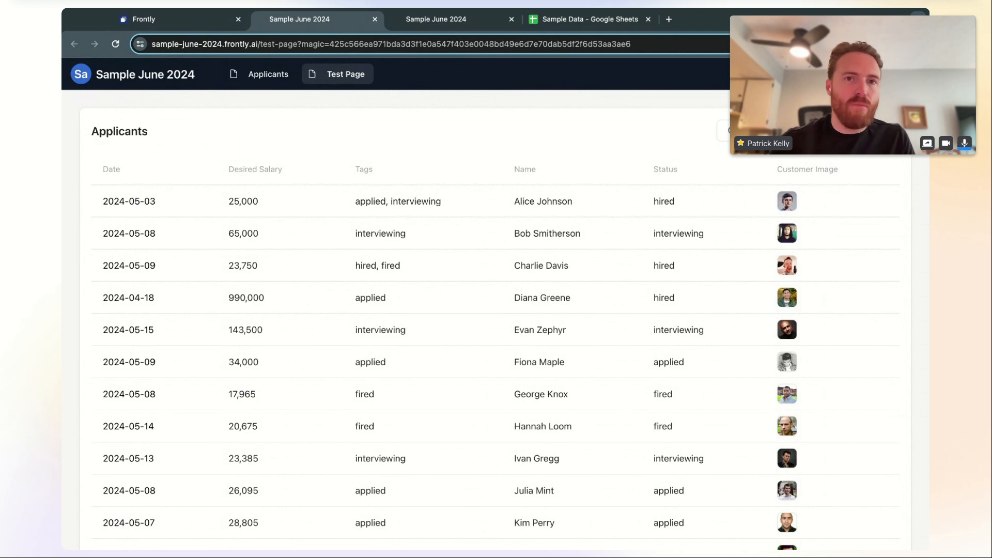
{"action": "scroll", "coordinate": [462, 328], "scroll_direction": "down", "scroll_amount": 6}
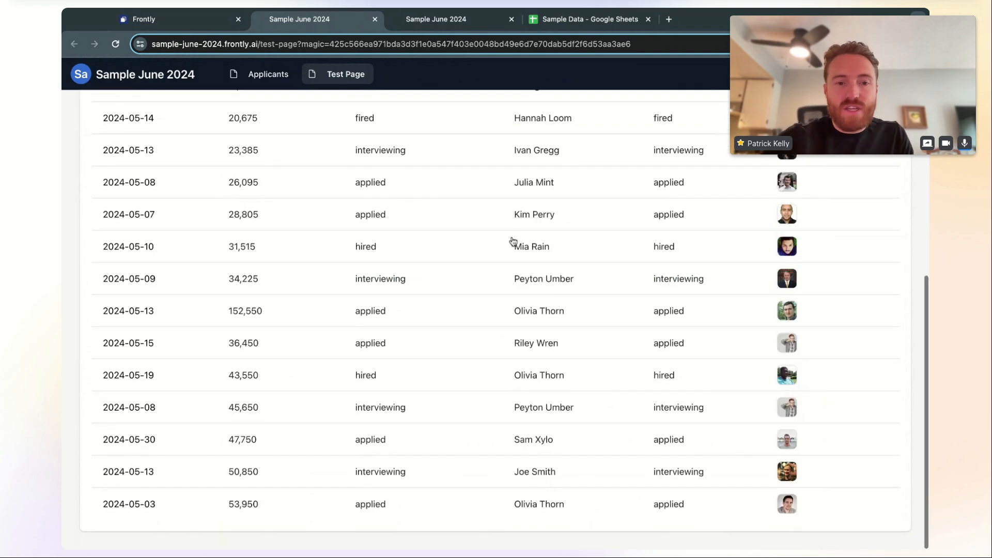
{"action": "scroll", "coordinate": [419, 485], "scroll_direction": "up", "scroll_amount": 6}
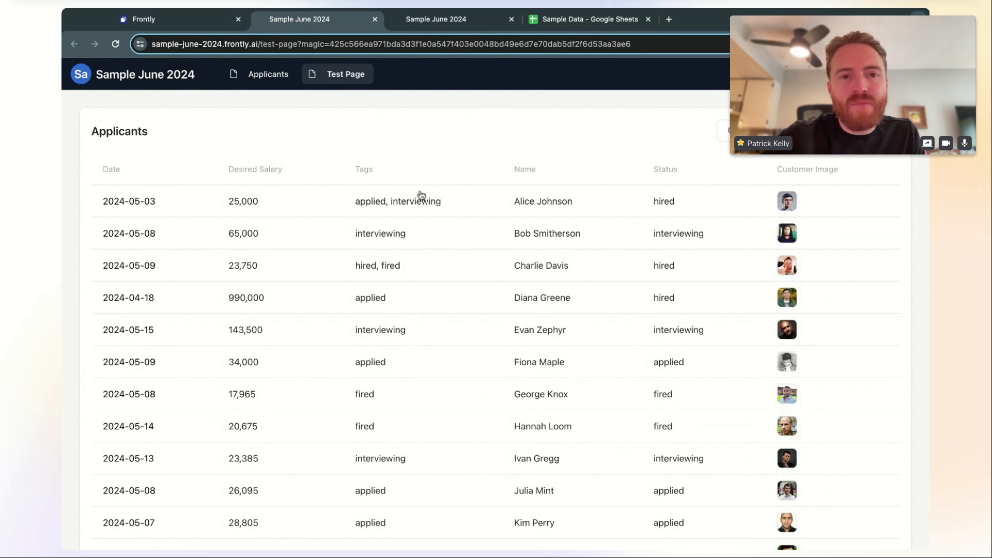
{"action": "left_click", "coordinate": [556, 23]}
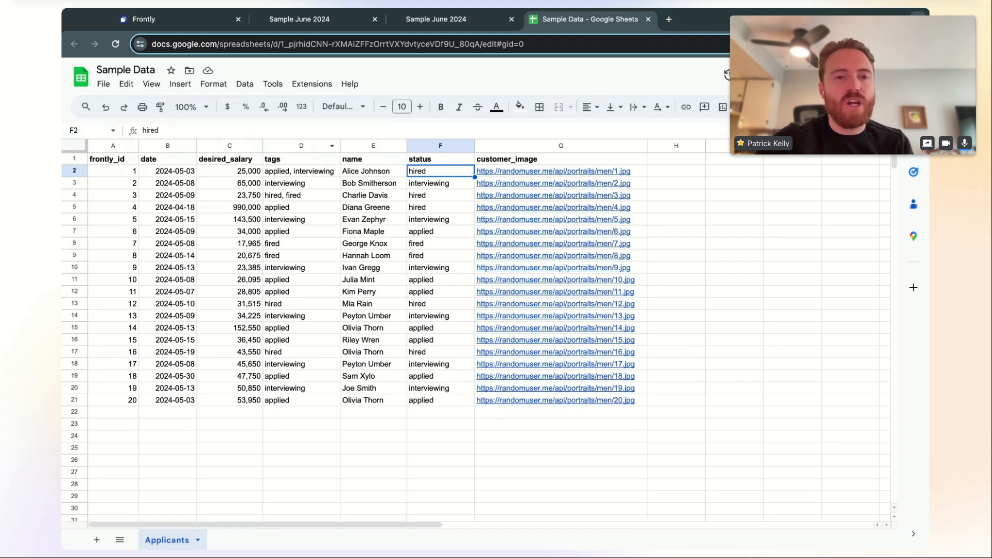
Select the first applicant's name cell, then go back to Frontly's Pages list
{"action": "left_click", "coordinate": [361, 177]}
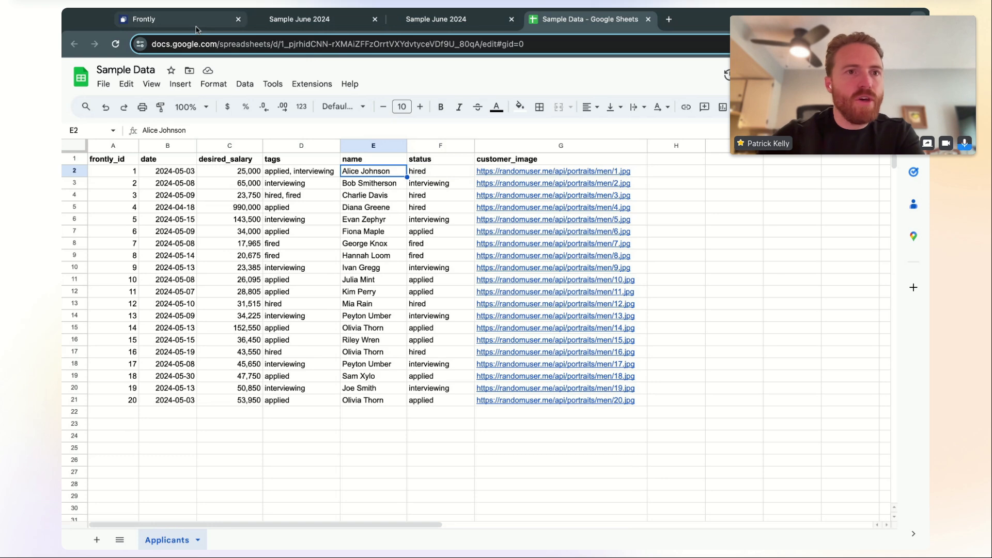
{"action": "left_click", "coordinate": [155, 19]}
{"action": "left_click", "coordinate": [80, 74]}
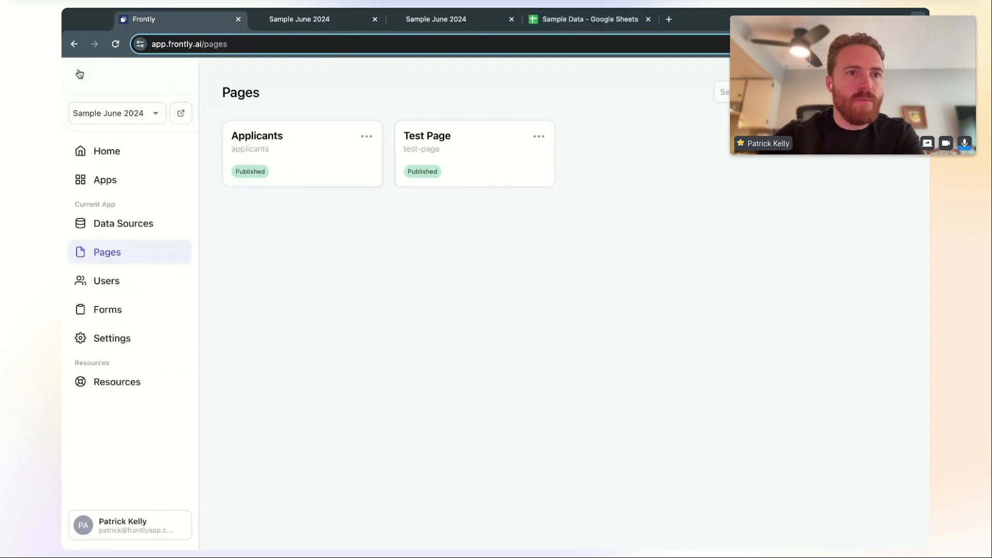
Create a Test Applicant user with the User role, entering the name, e-mail address and password
{"action": "left_click", "coordinate": [133, 285]}
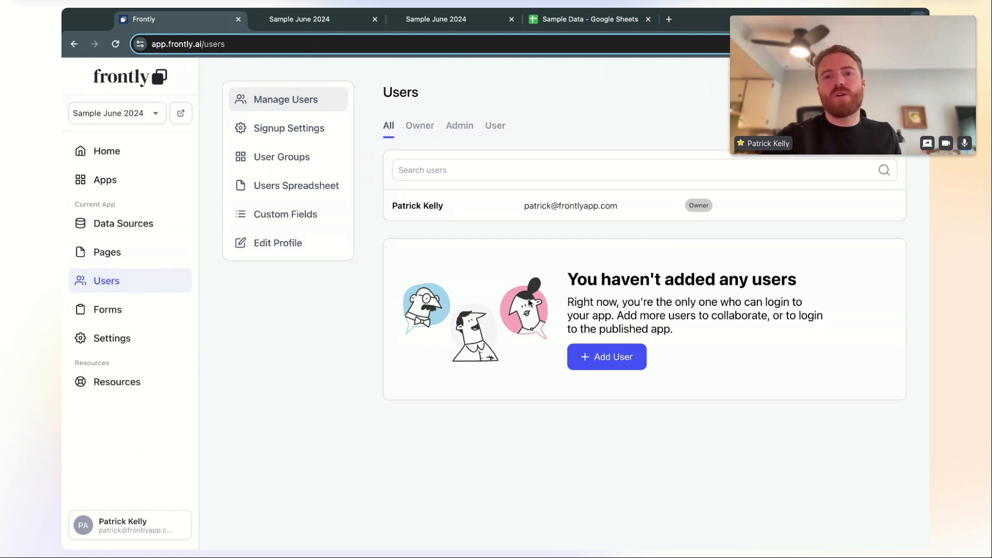
{"action": "left_click", "coordinate": [604, 358]}
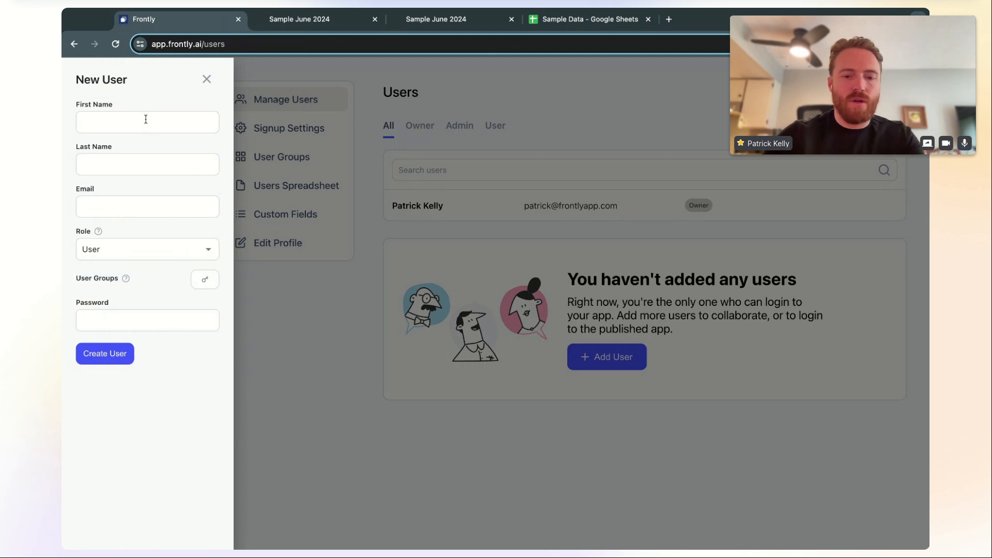
{"action": "type", "text": "Test"}
{"action": "type", "text": "Applicant"}
{"action": "left_click", "coordinate": [118, 208]}
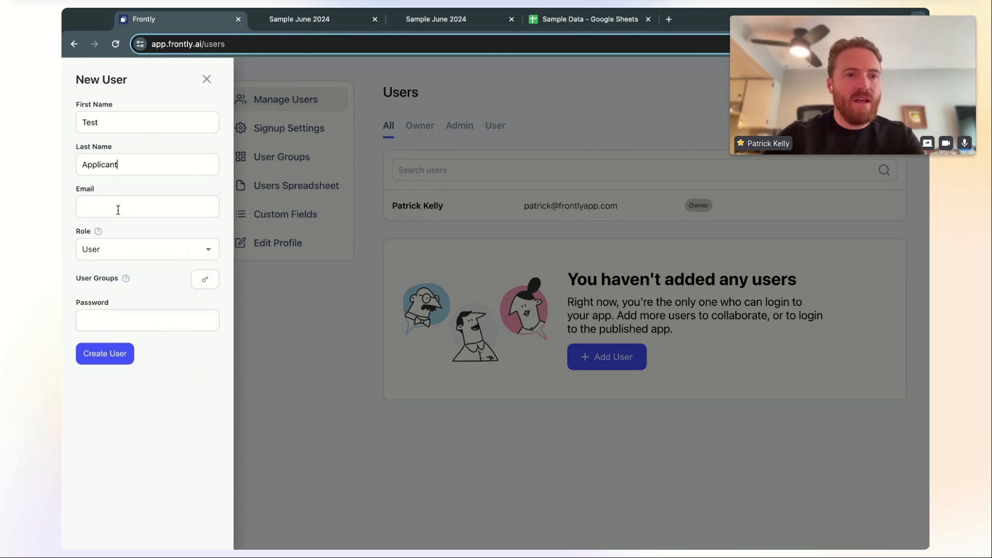
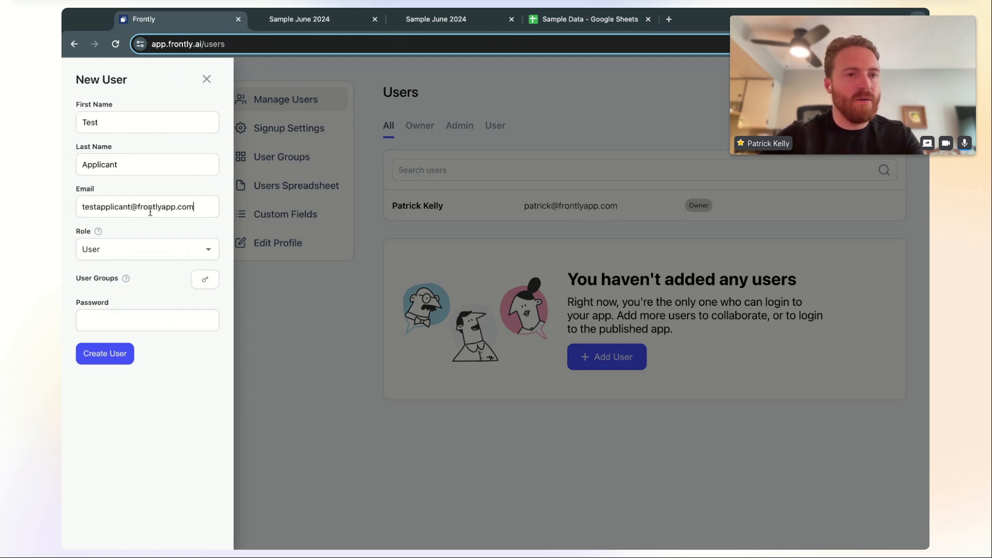
{"action": "key", "text": "ctrl+a"}
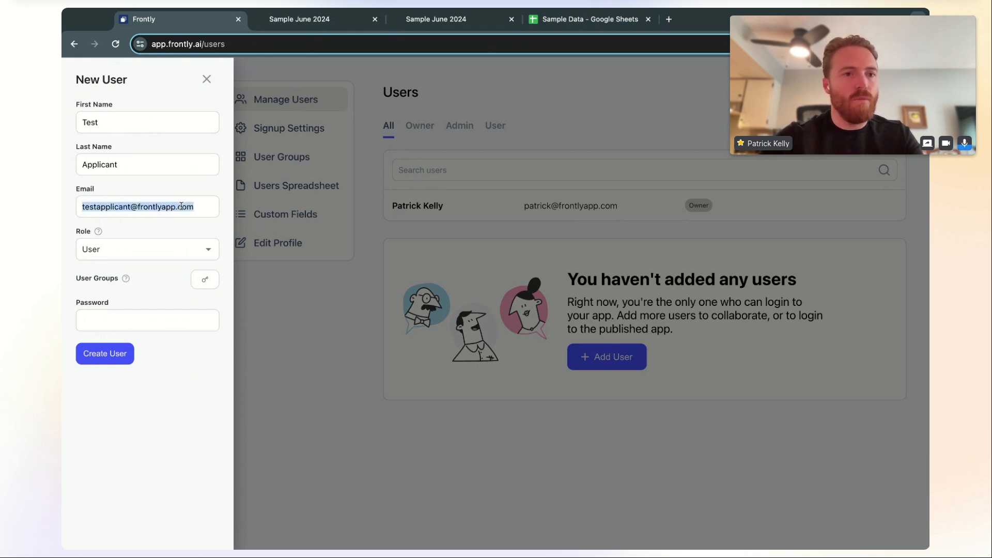
{"action": "left_click", "coordinate": [132, 320]}
{"action": "type", "text": "password12"}
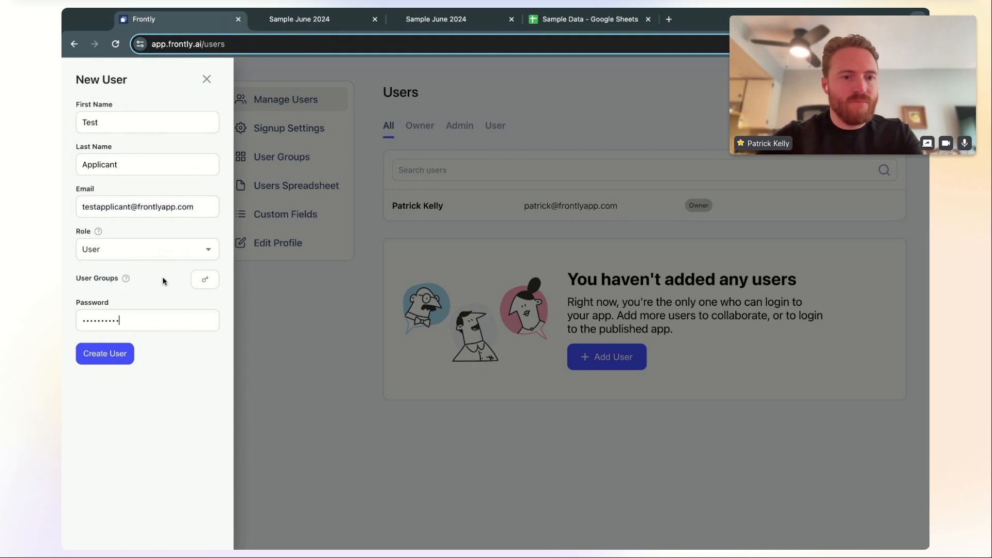
{"action": "key", "text": "super+a"}
{"action": "type", "text": "•••2"}
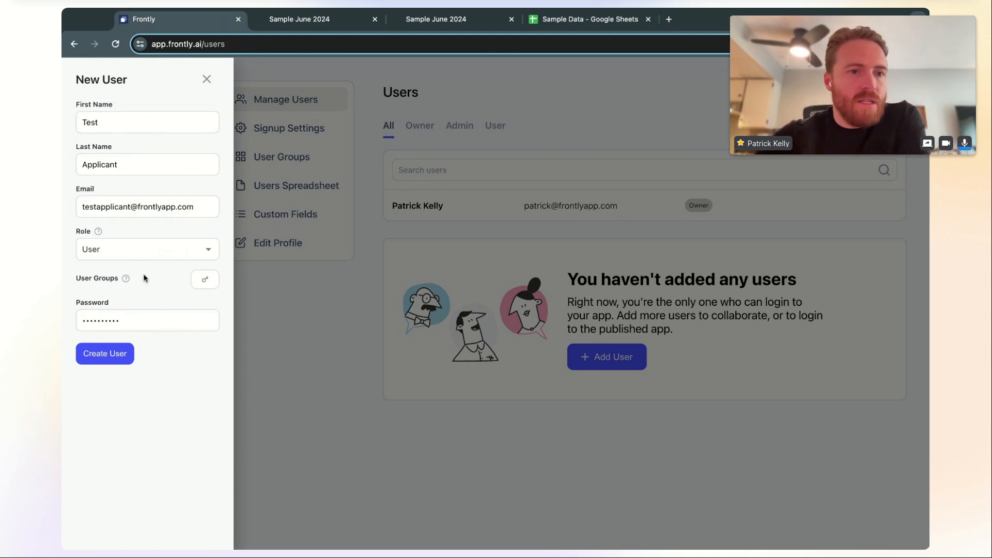
{"action": "left_click", "coordinate": [117, 356]}
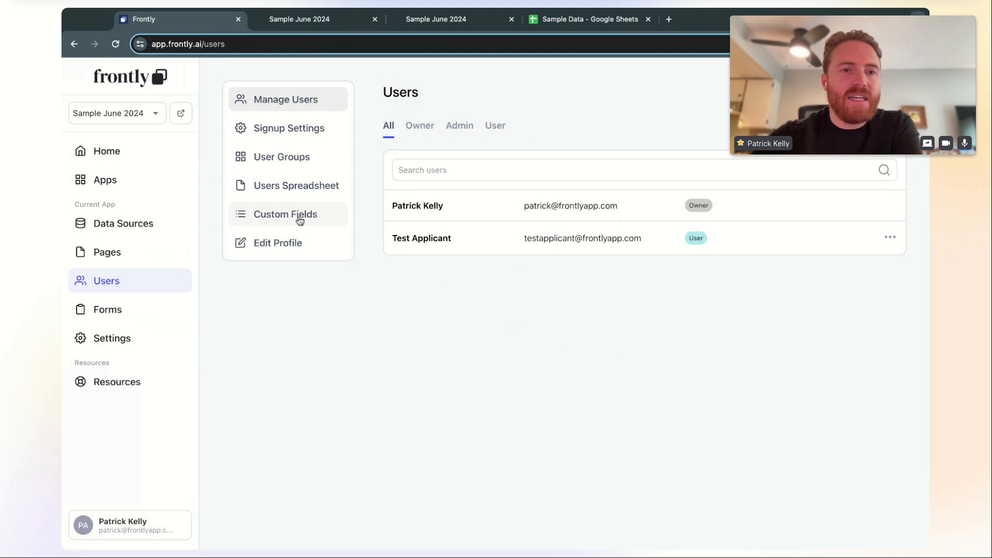
Open User Groups, where Applicants and Test Page are both visible to All Users
{"action": "left_click", "coordinate": [303, 159]}
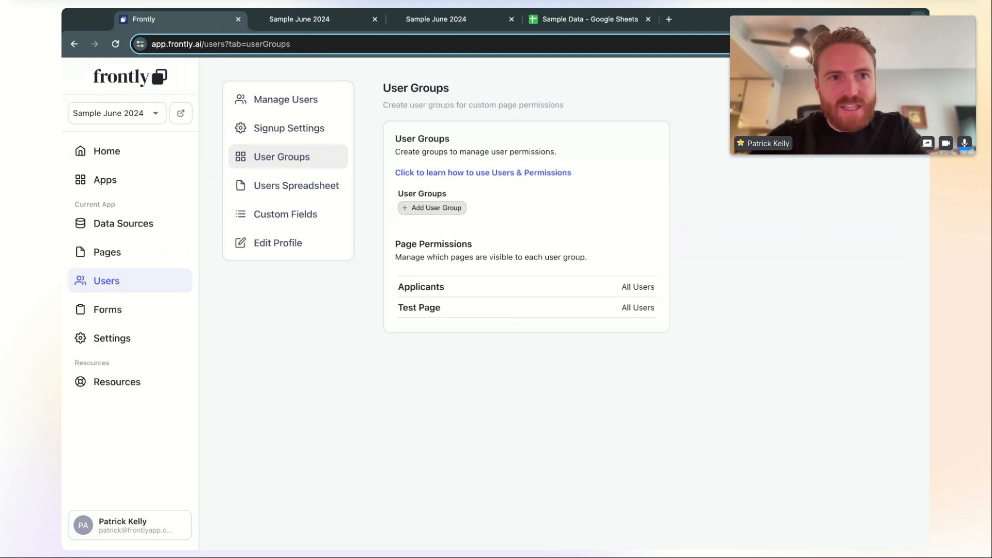
Add two user groups and name the first Applicants, with Test Page as its default page
{"action": "left_click", "coordinate": [427, 212]}
{"action": "left_click", "coordinate": [432, 239]}
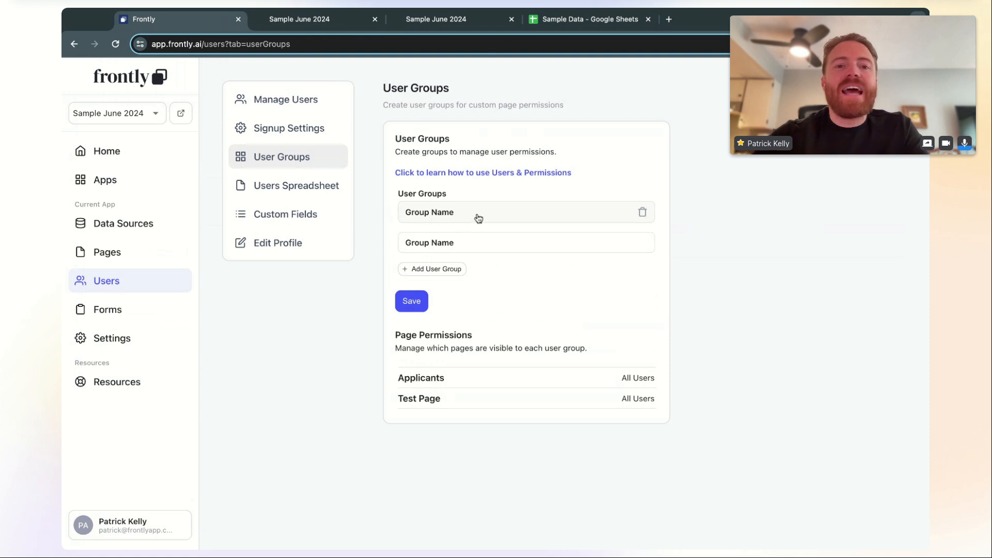
{"action": "left_click", "coordinate": [479, 218]}
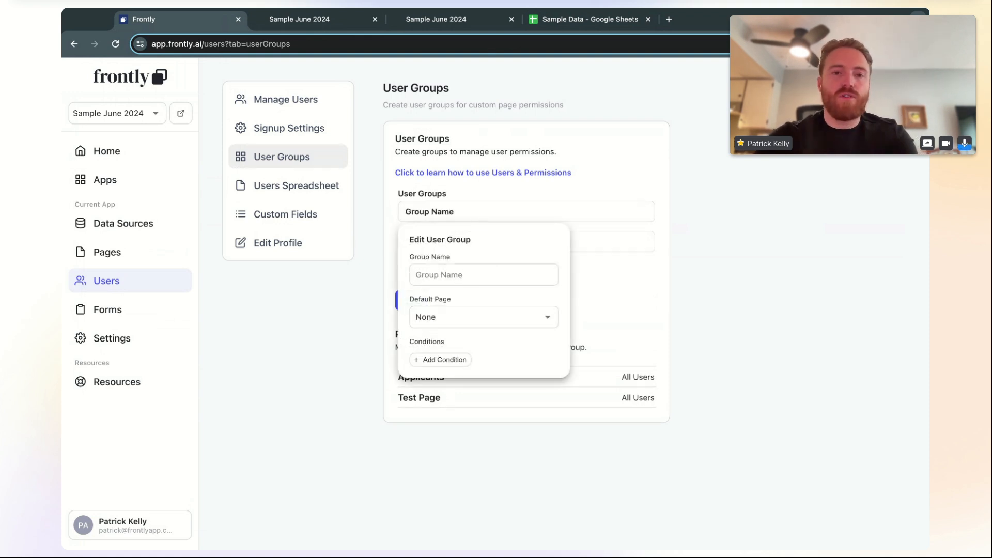
{"action": "type", "text": "Applicants"}
{"action": "left_click", "coordinate": [469, 316]}
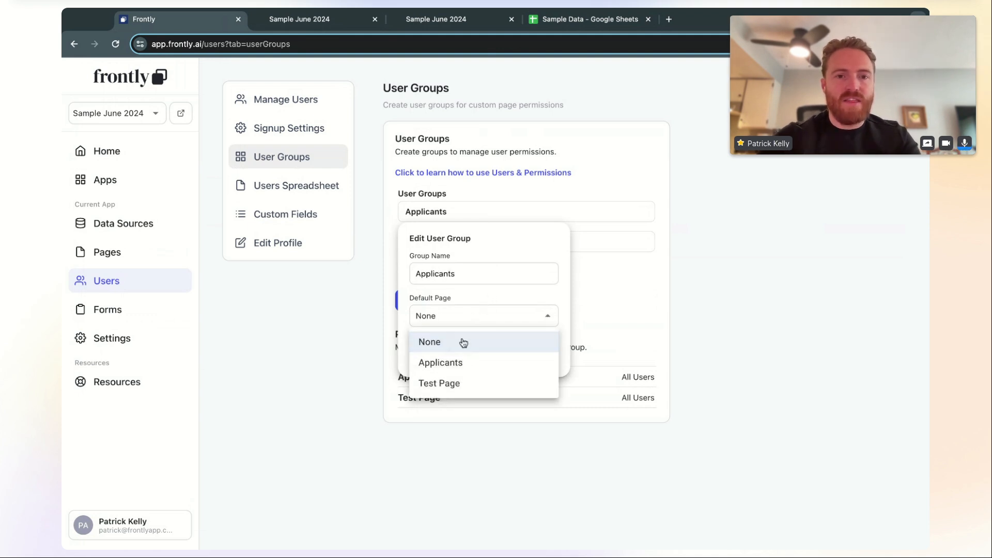
{"action": "left_click", "coordinate": [459, 393]}
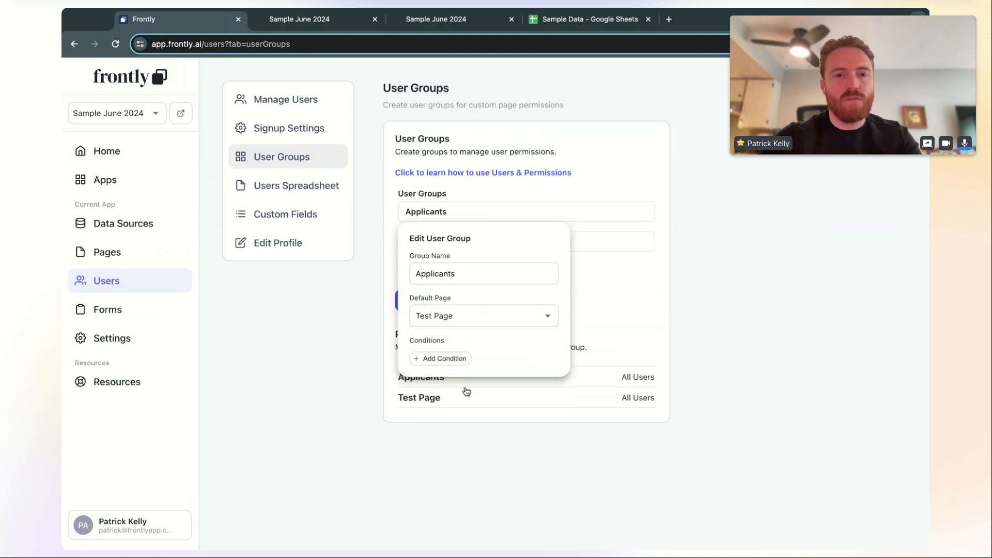
{"action": "left_click", "coordinate": [367, 266]}
Name the second group Admin with the Applicants page as its default, and save both groups
{"action": "left_click", "coordinate": [455, 246]}
{"action": "type", "text": "Admin"}
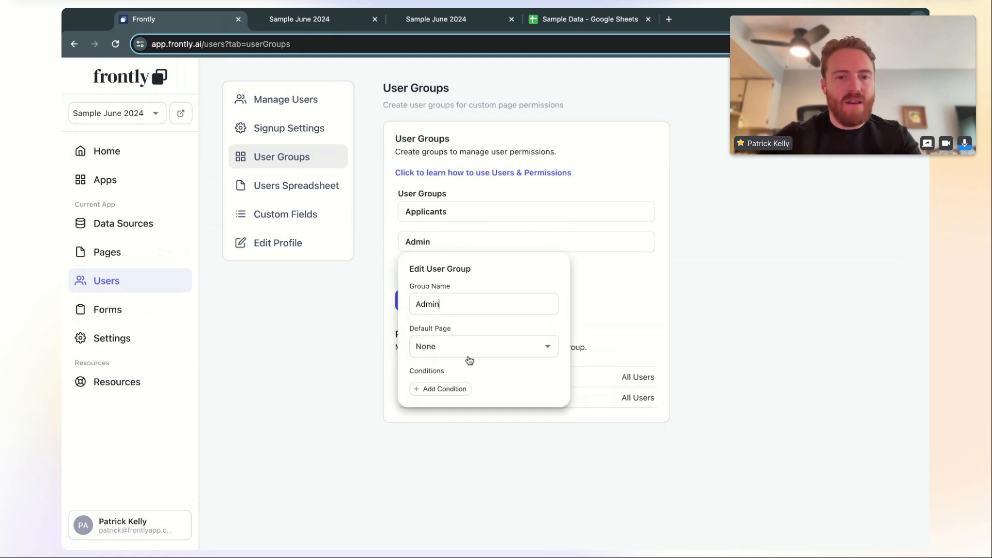
{"action": "left_click", "coordinate": [470, 351]}
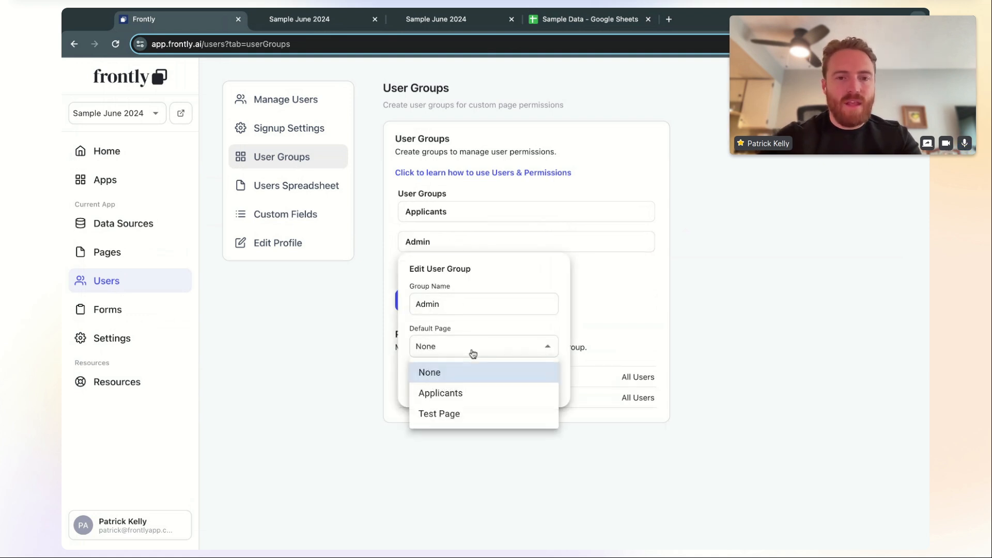
{"action": "left_click", "coordinate": [465, 398]}
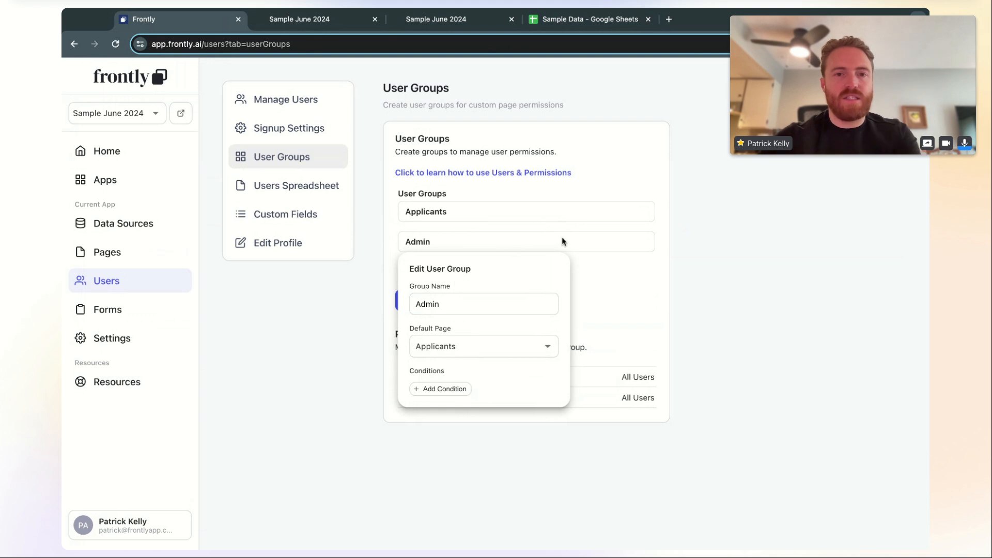
{"action": "left_click", "coordinate": [618, 263]}
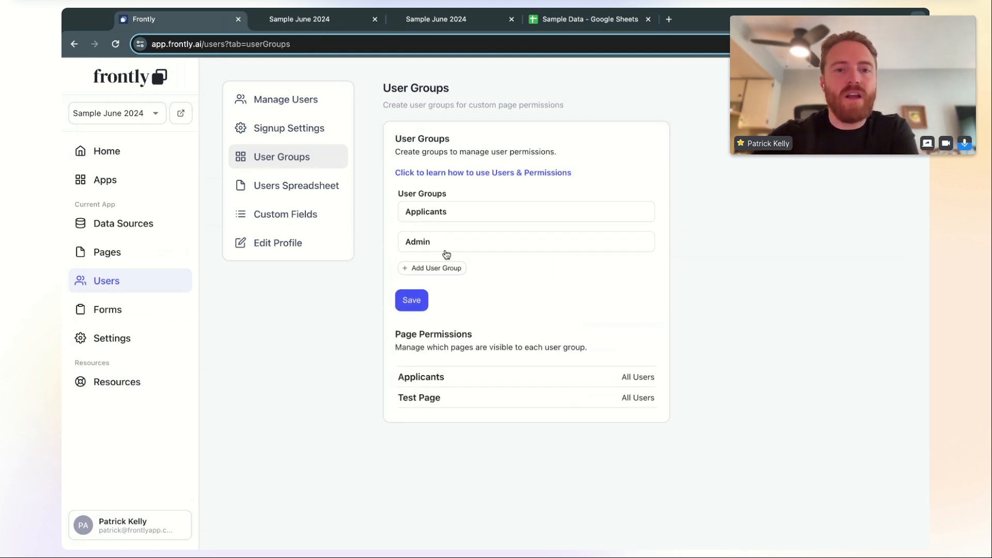
{"action": "left_click", "coordinate": [412, 302]}
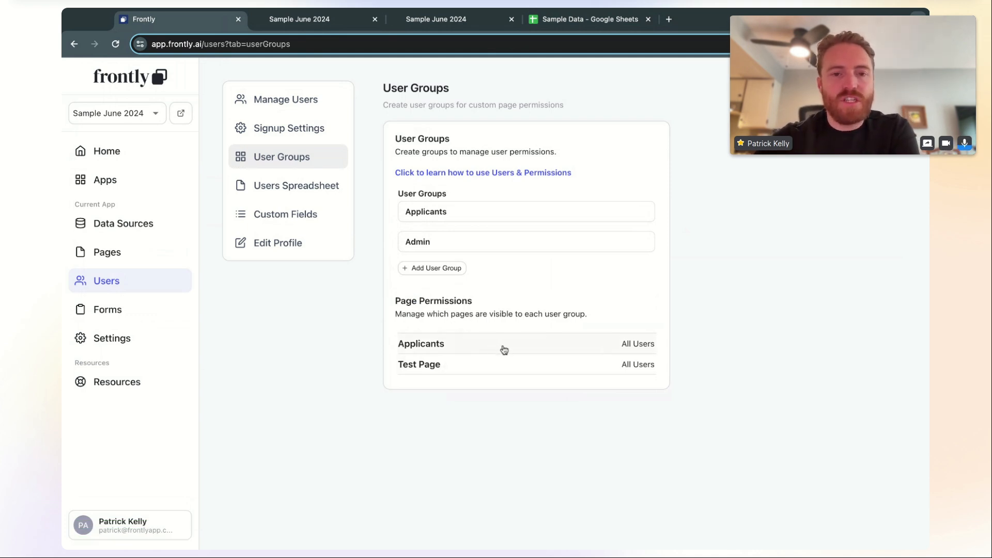
Make the Applicants page visible to the Admin group only
{"action": "left_click", "coordinate": [505, 349]}
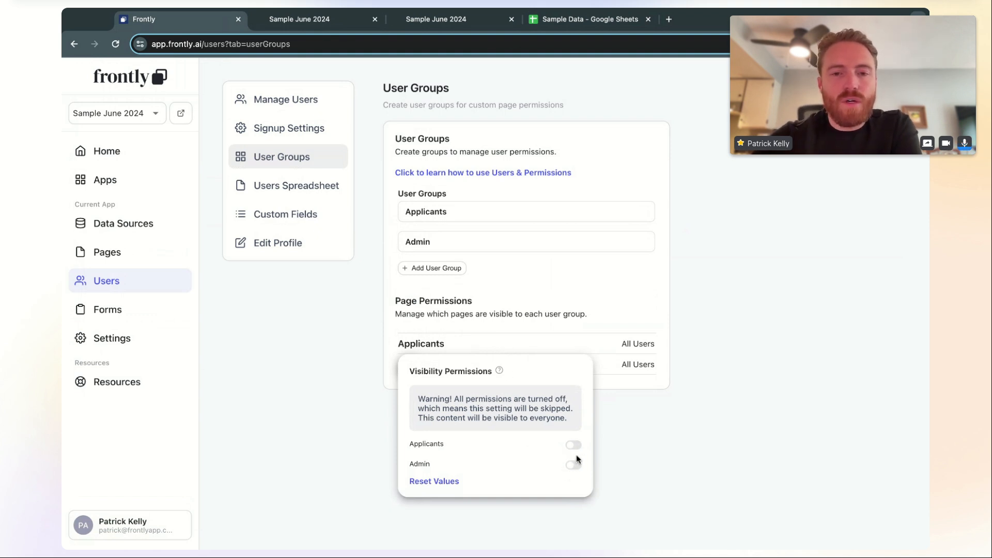
{"action": "left_click", "coordinate": [523, 326]}
{"action": "left_click", "coordinate": [522, 343]}
{"action": "left_click", "coordinate": [573, 465]}
{"action": "left_click", "coordinate": [548, 372]}
Restrict Test Page to the Applicants group and save the permission changes
{"action": "left_click", "coordinate": [524, 366]}
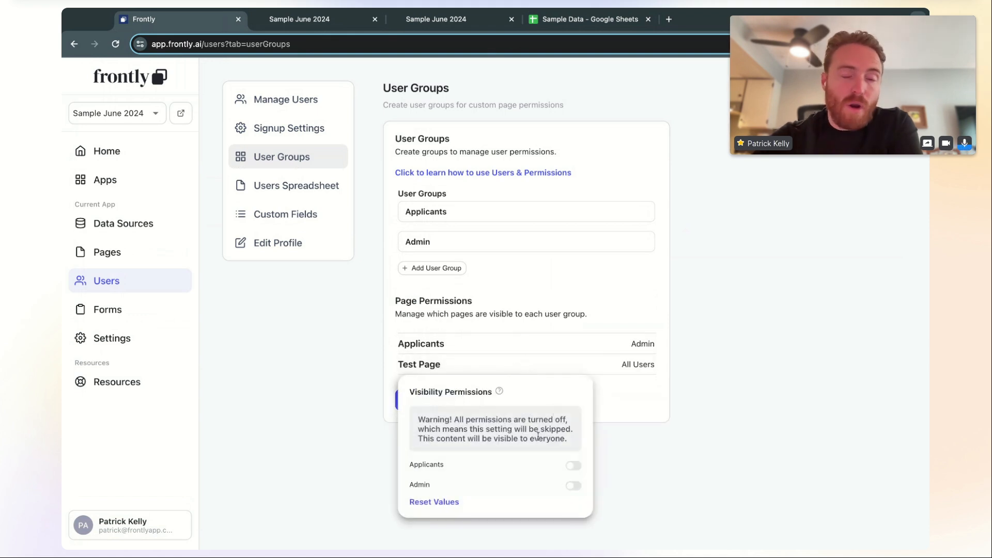
{"action": "left_click", "coordinate": [573, 465]}
{"action": "left_click", "coordinate": [563, 427]}
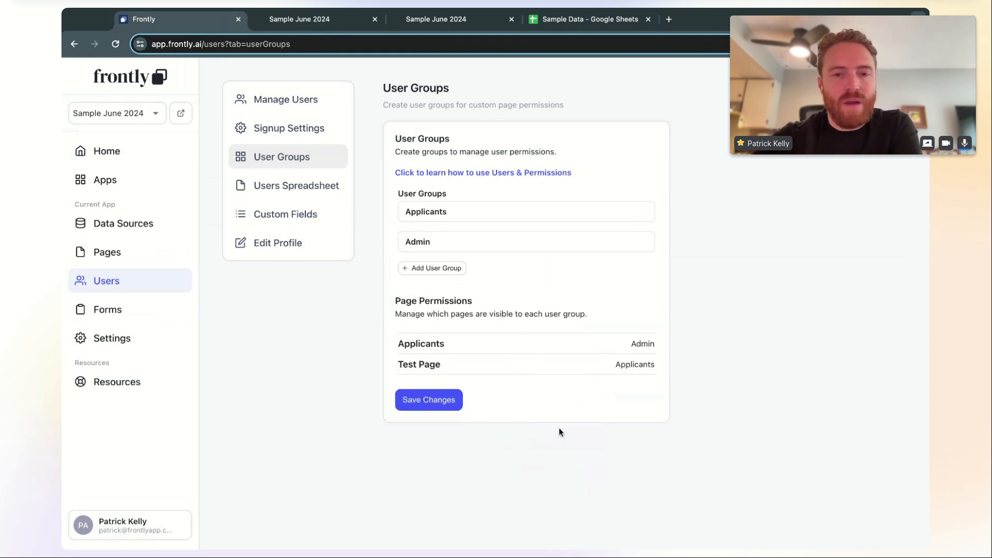
{"action": "left_click", "coordinate": [442, 403]}
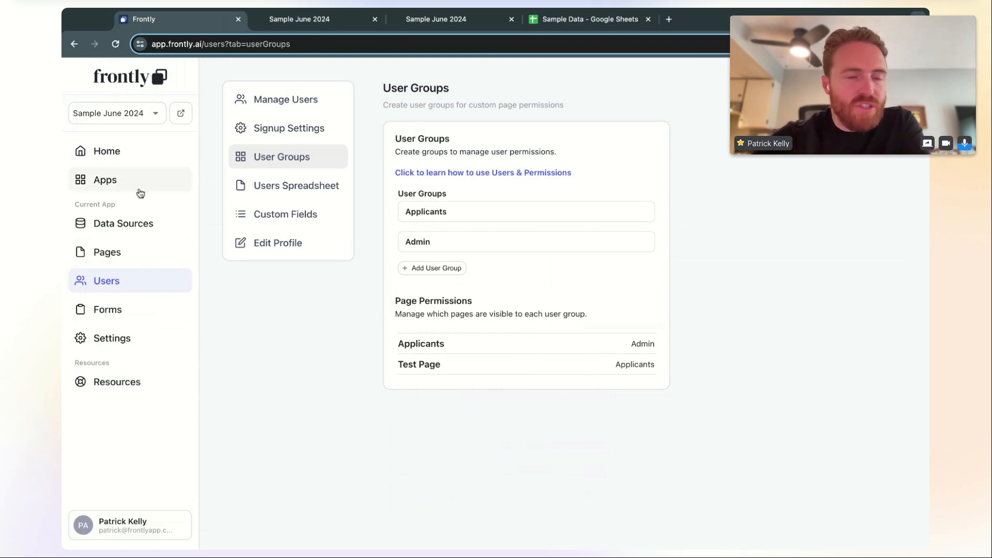
Open Test Page from the Pages list and view it in the live app
{"action": "left_click", "coordinate": [134, 253]}
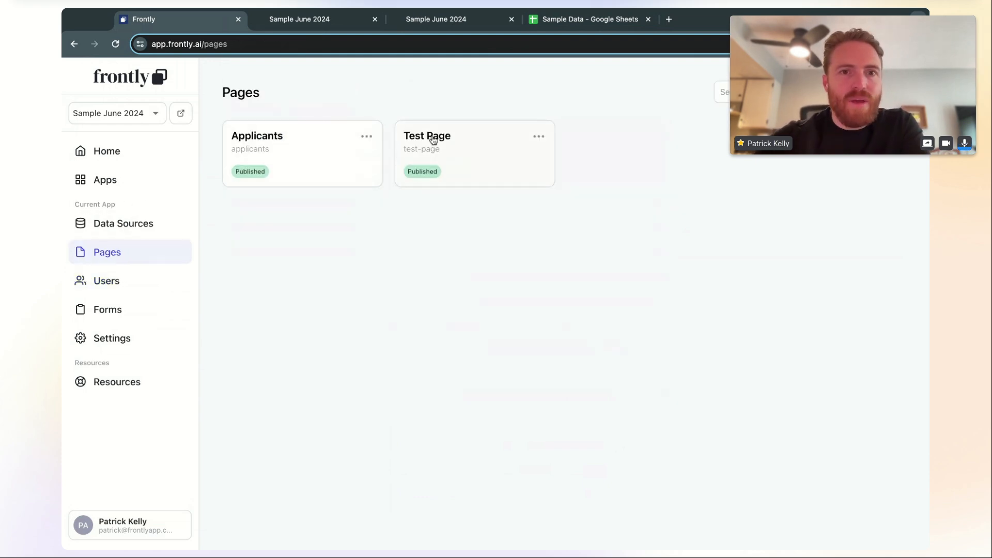
{"action": "left_click", "coordinate": [464, 144]}
{"action": "scroll", "coordinate": [431, 209], "scroll_direction": "up", "scroll_amount": 1}
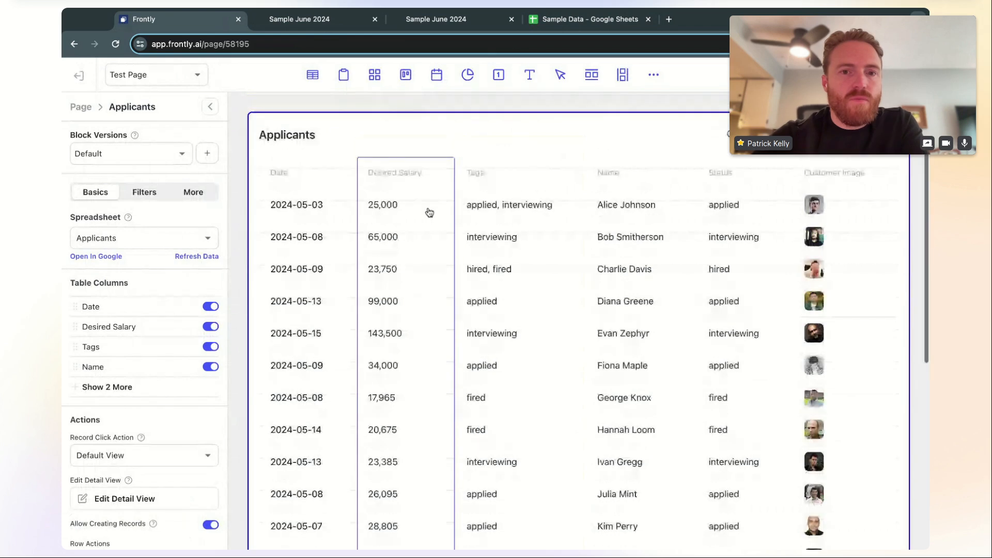
{"action": "left_click", "coordinate": [873, 75]}
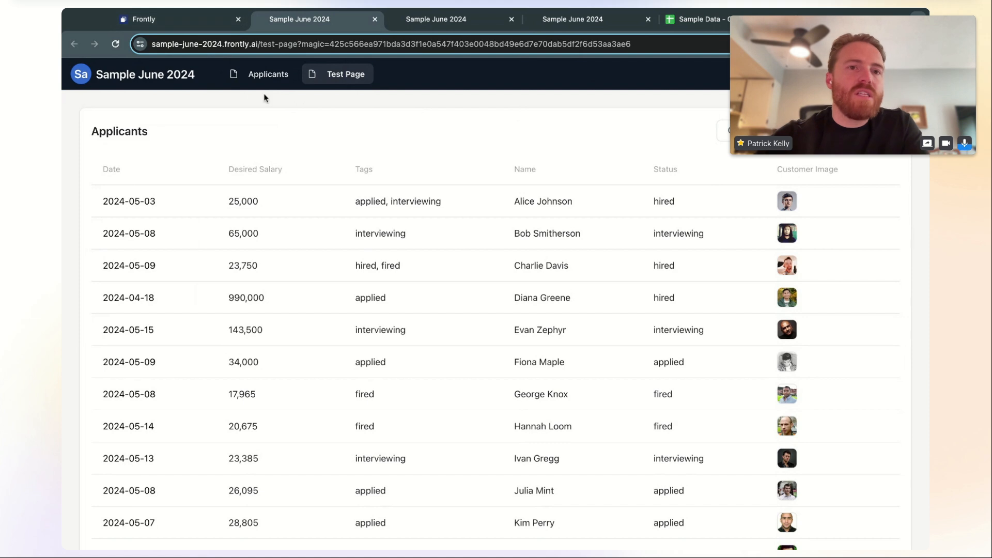
Return to the builder, exit the page editor, and bring up the Users list
{"action": "left_click", "coordinate": [203, 20]}
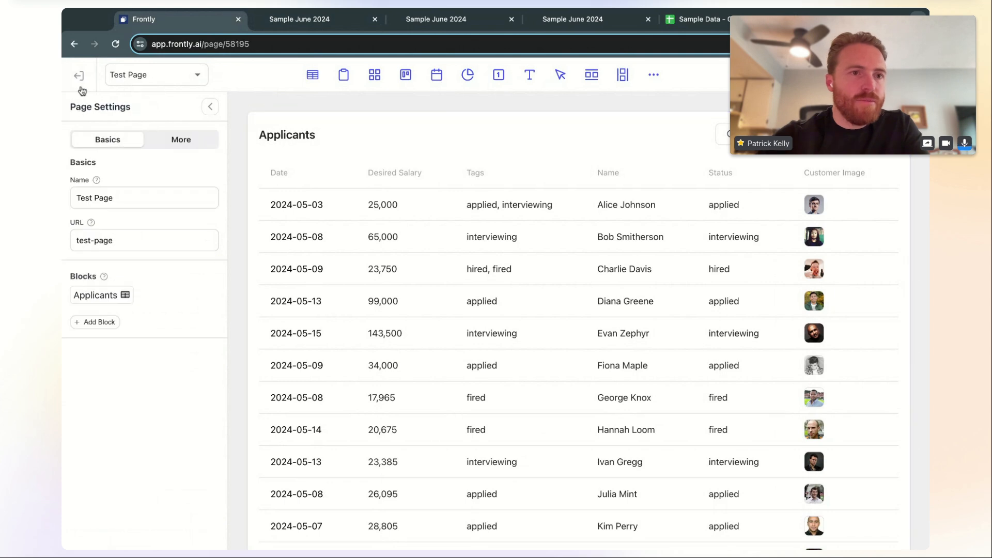
{"action": "left_click", "coordinate": [80, 78]}
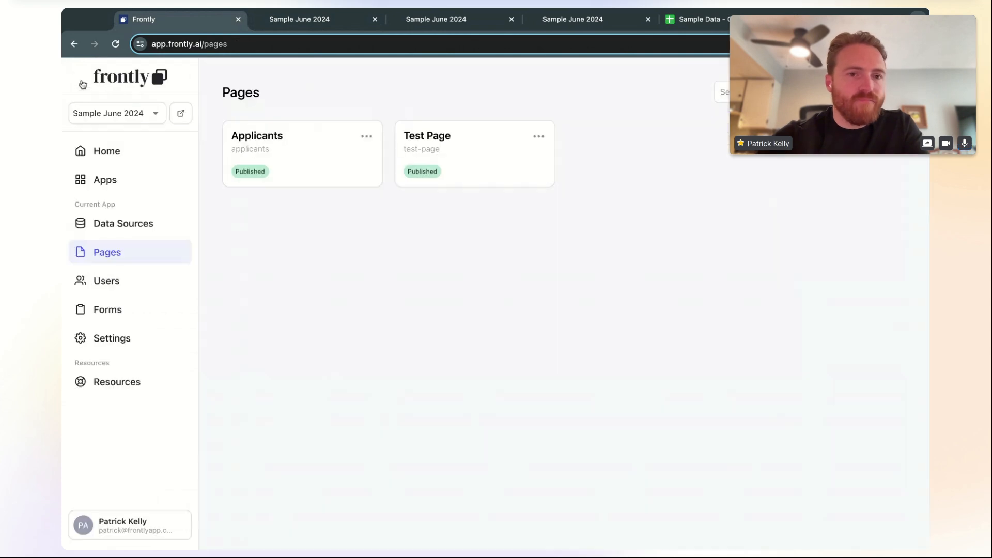
{"action": "left_click", "coordinate": [137, 282]}
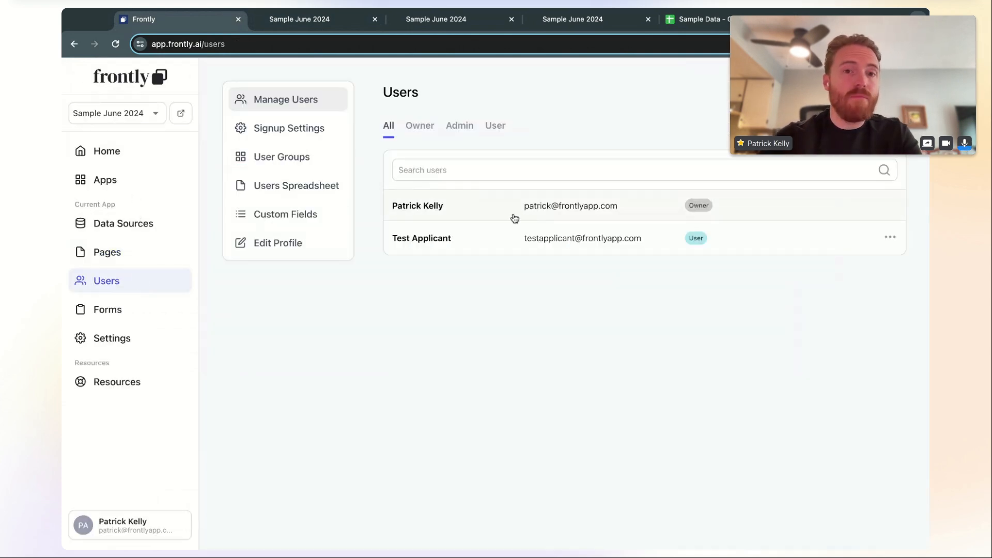
Add the owner's account to the Admin user group and save the change
{"action": "left_click", "coordinate": [487, 210]}
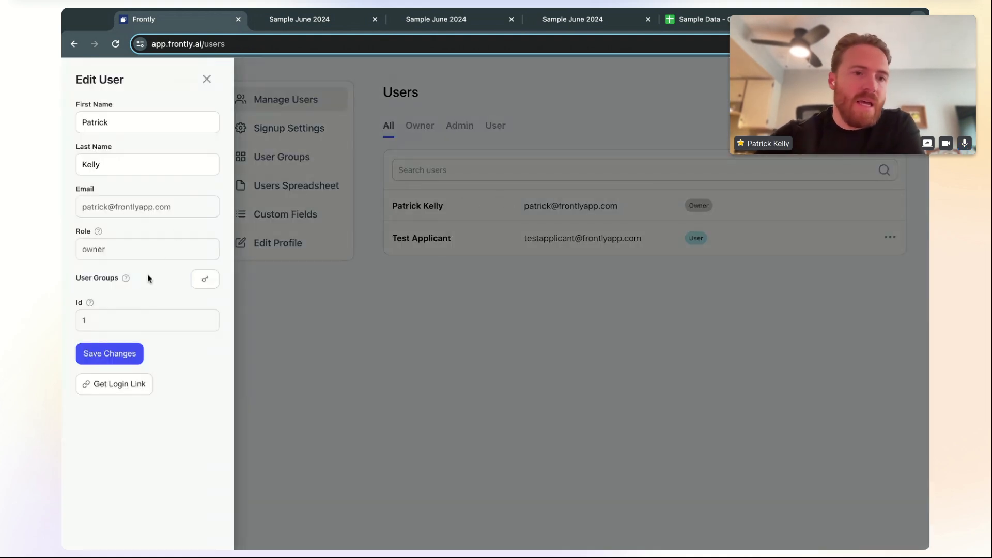
{"action": "left_click", "coordinate": [208, 283]}
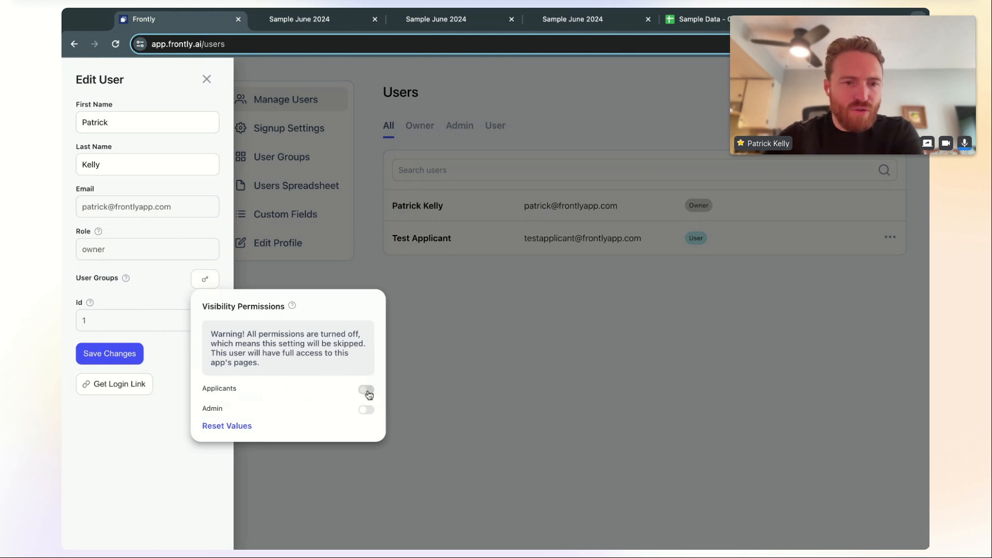
{"action": "left_click", "coordinate": [368, 411]}
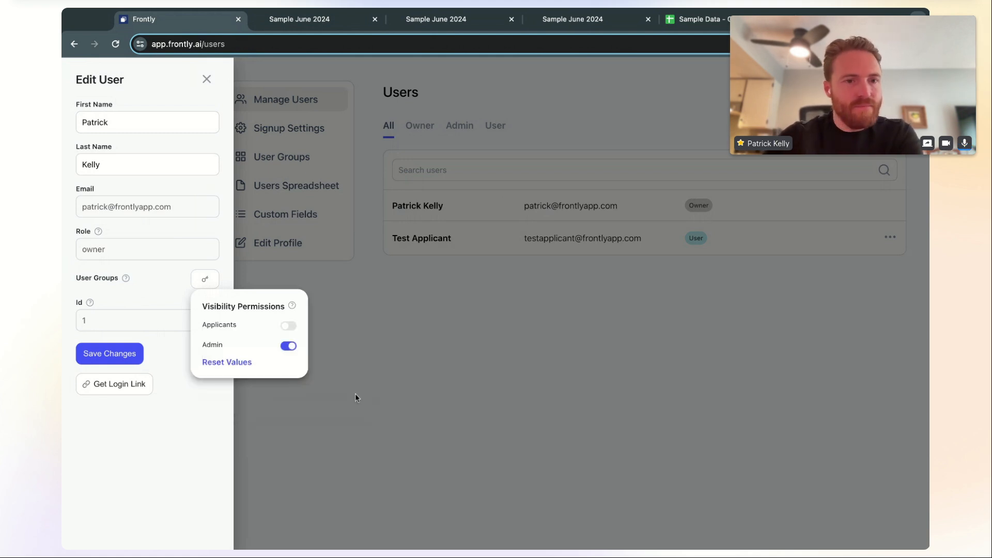
{"action": "left_click", "coordinate": [330, 336]}
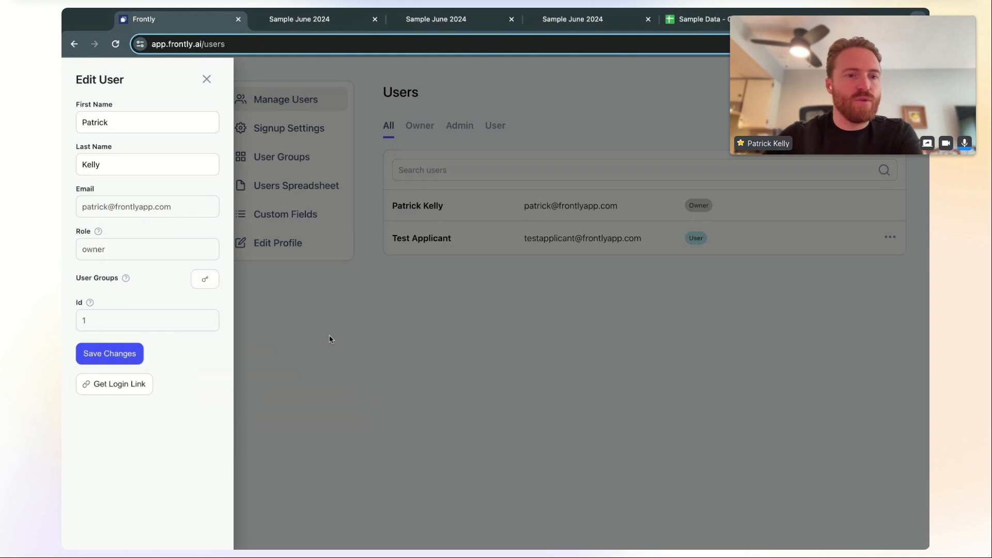
{"action": "left_click", "coordinate": [119, 357]}
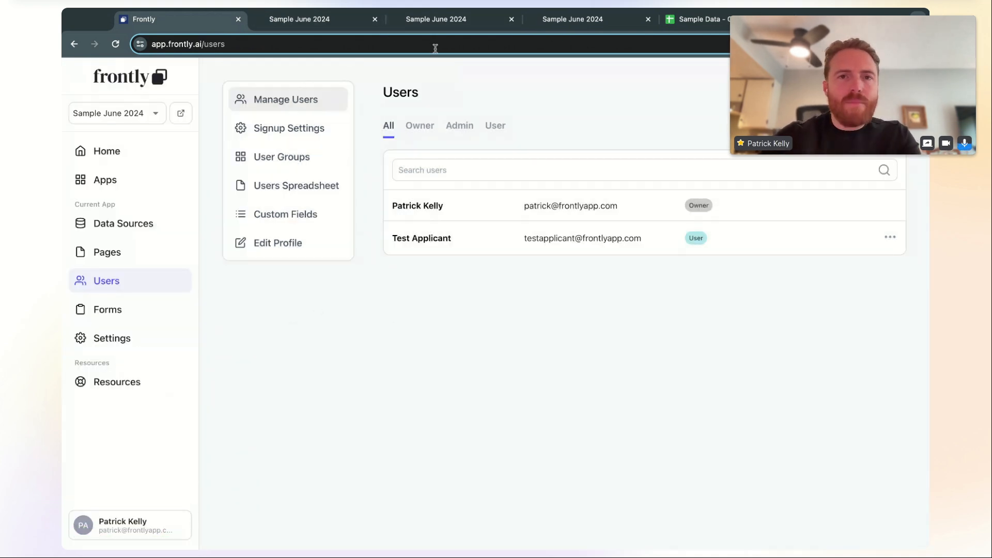
Close the two duplicate live-app tabs and reload Test Page to confirm it now requires login
{"action": "left_click", "coordinate": [554, 24]}
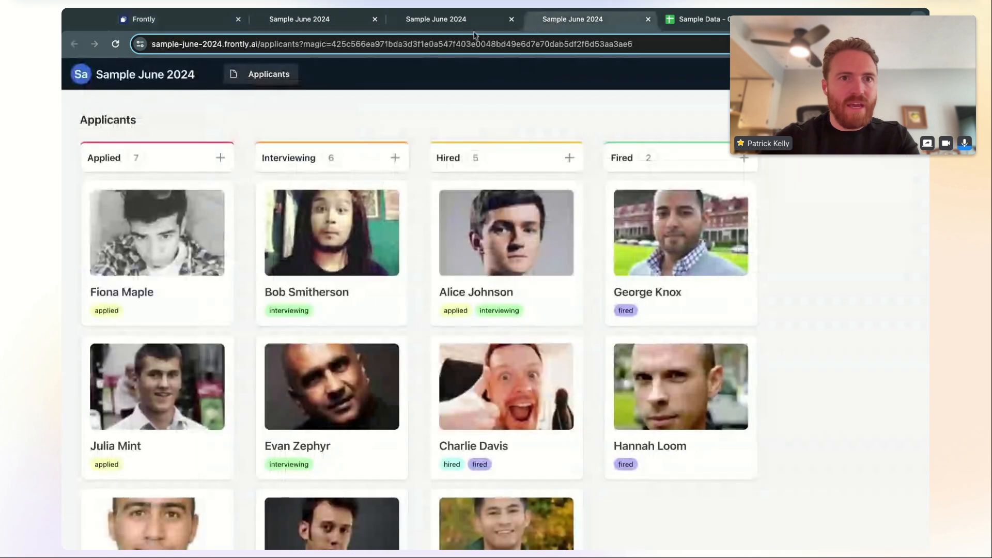
{"action": "key", "text": "ctrl+w"}
{"action": "left_click", "coordinate": [466, 24]}
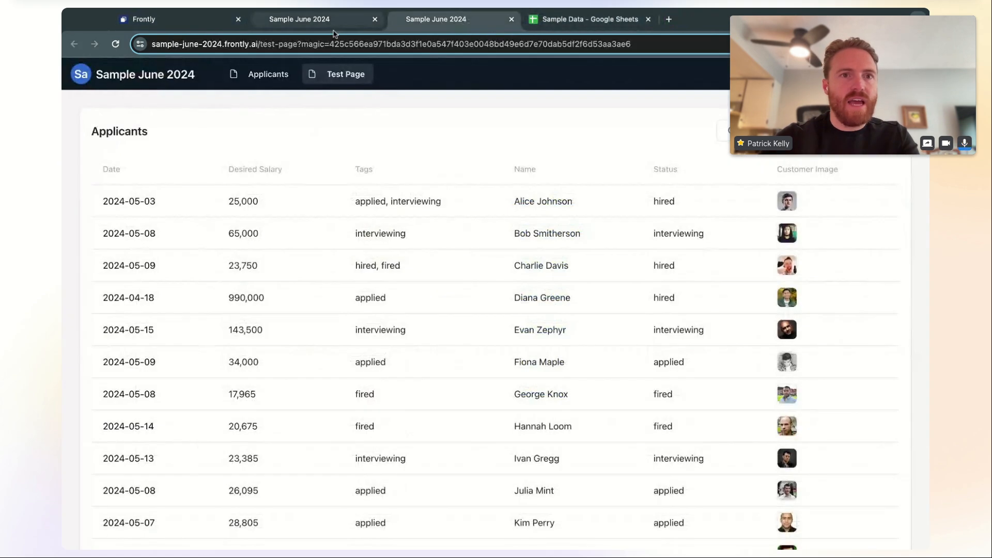
{"action": "key", "text": "ctrl+w"}
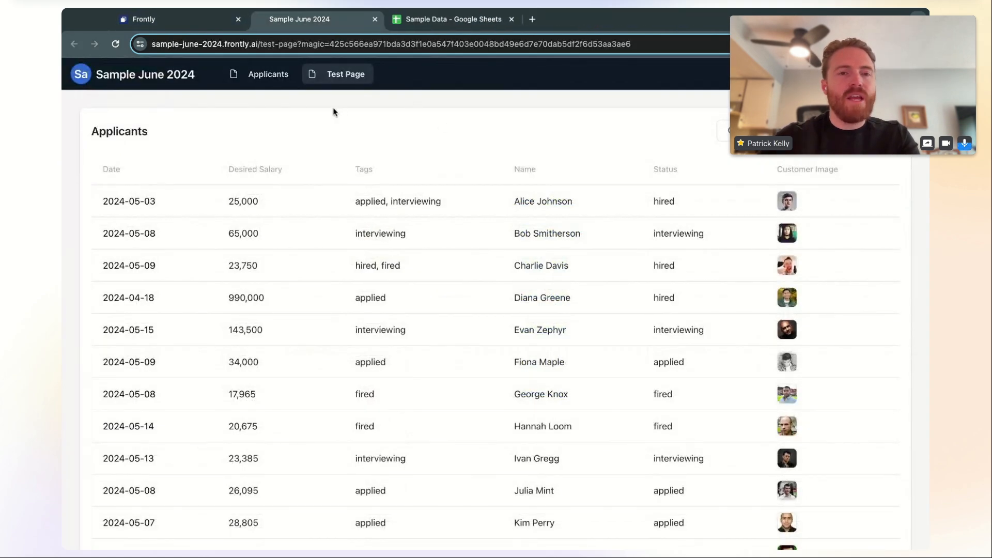
{"action": "key", "text": "super+r"}
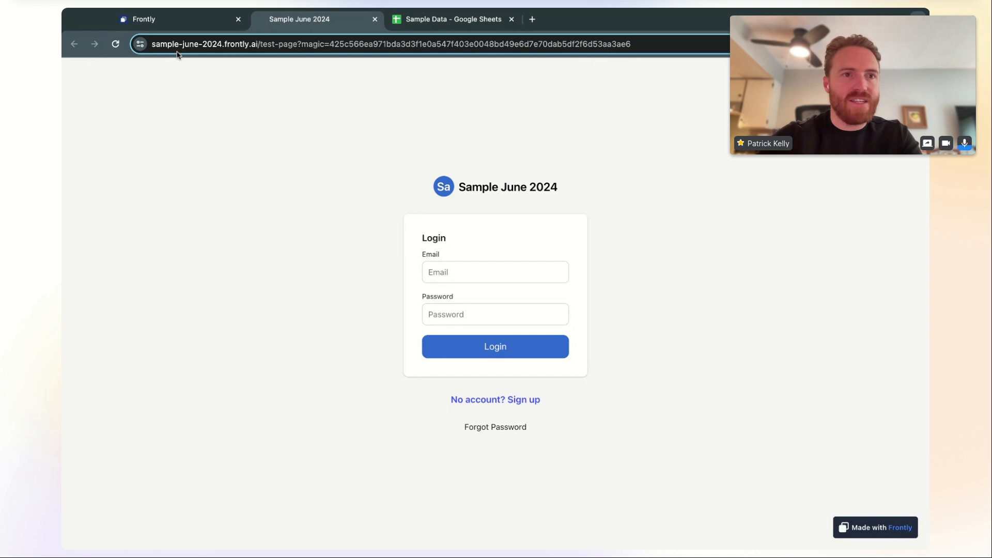
Load the live app's /applicants URL to confirm the Applicants board opens, then return to Pages
{"action": "left_click", "coordinate": [194, 26]}
{"action": "left_click", "coordinate": [123, 258]}
{"action": "left_click", "coordinate": [300, 23]}
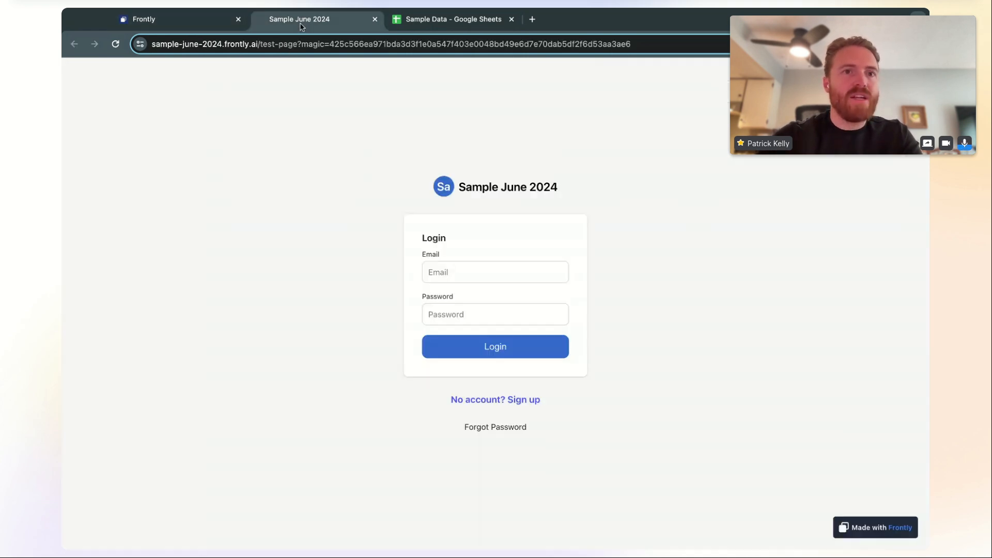
{"action": "left_click_drag", "start_coordinate": [260, 44], "coordinate": [298, 45]}
{"action": "type", "text": "/applicants"}
{"action": "key", "text": "Return"}
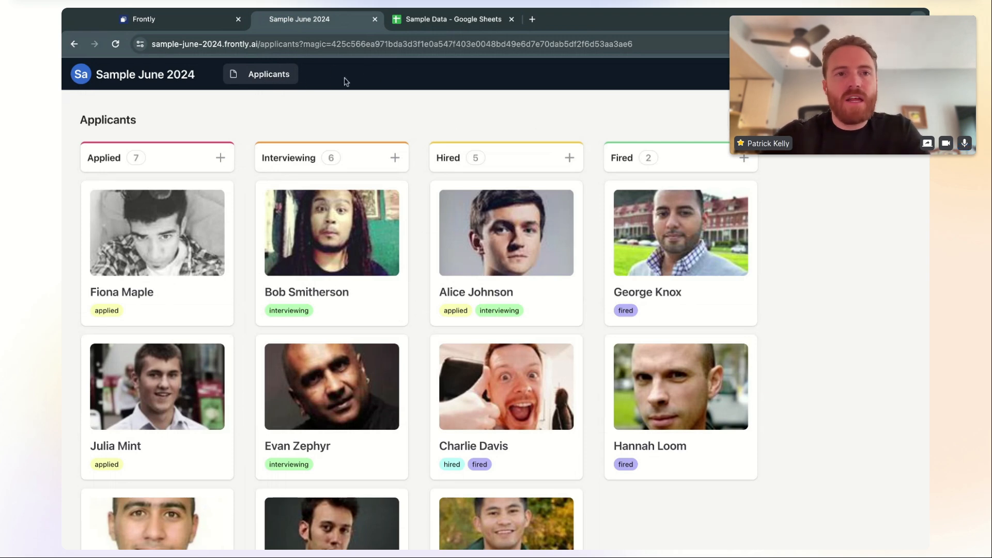
{"action": "left_click", "coordinate": [191, 26]}
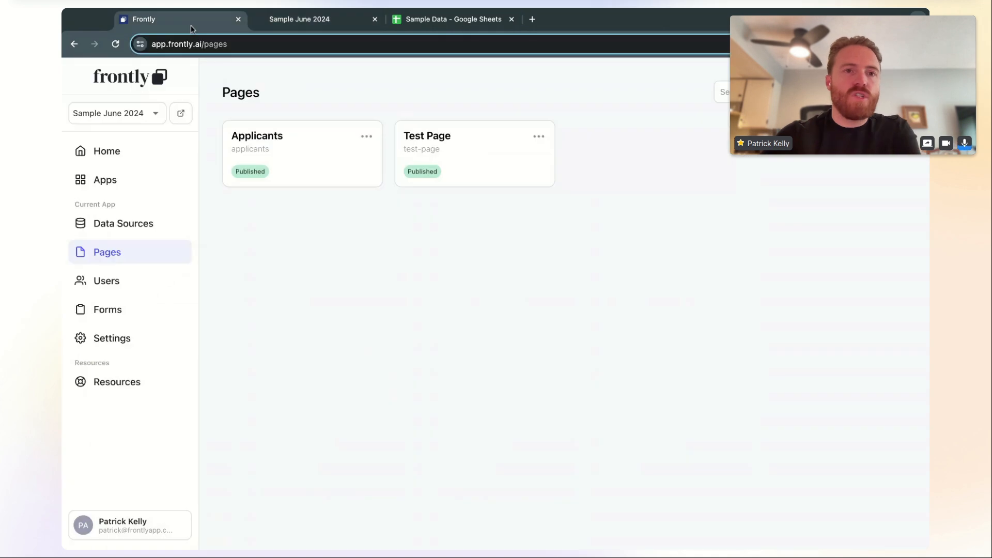
{"action": "left_click", "coordinate": [154, 286]}
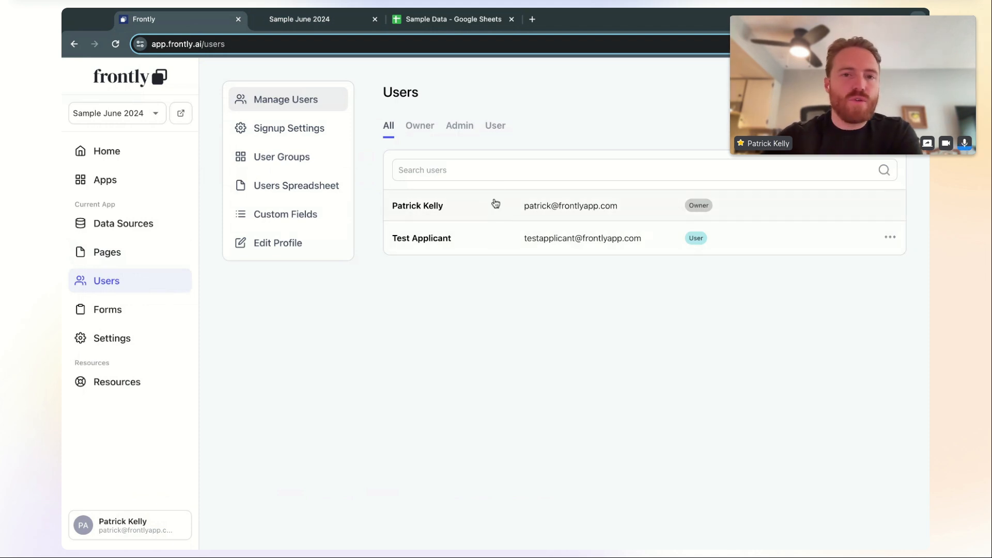
{"action": "left_click", "coordinate": [304, 165]}
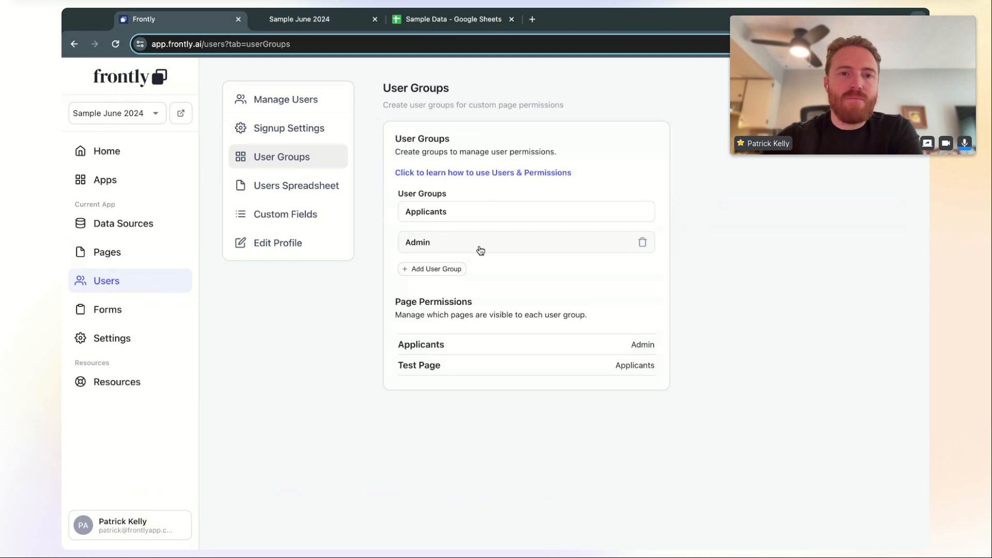
{"action": "left_click", "coordinate": [150, 253]}
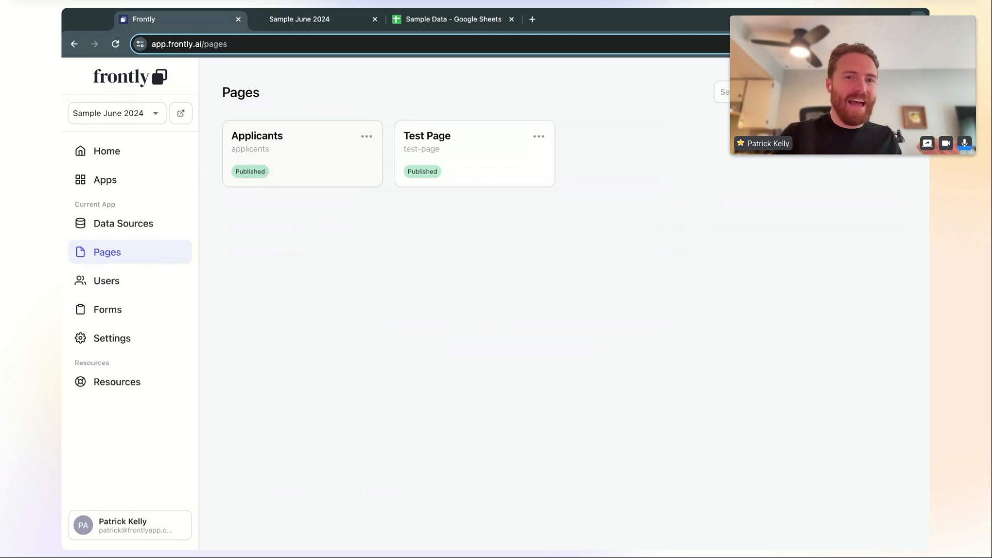
Rename Test Page to 'My Applications' with URL slug 'my-applications', then check the live app
{"action": "left_click", "coordinate": [471, 138]}
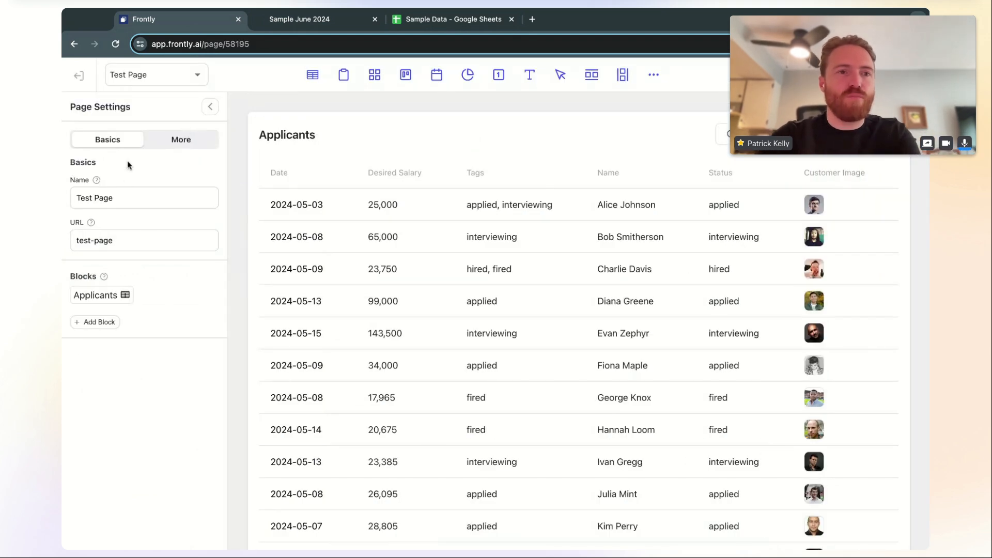
{"action": "triple_click", "coordinate": [144, 196]}
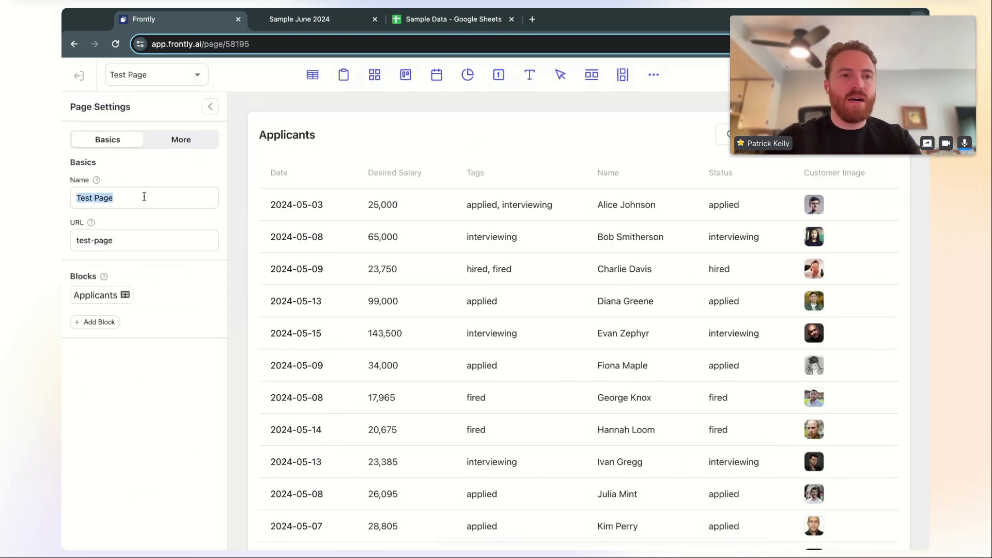
{"action": "type", "text": "My Ap"}
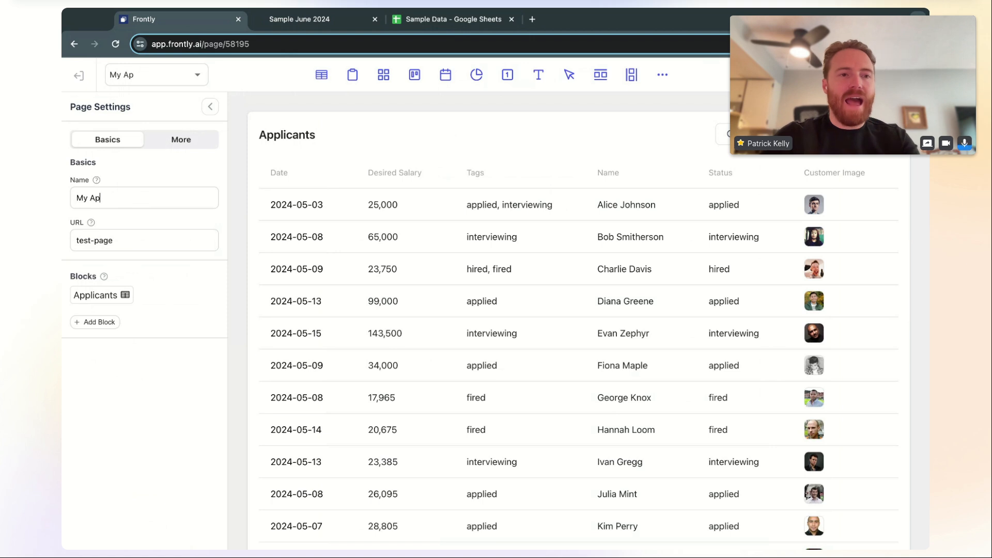
{"action": "type", "text": "plications"}
{"action": "triple_click", "coordinate": [130, 243]}
{"action": "type", "text": "my-applications"}
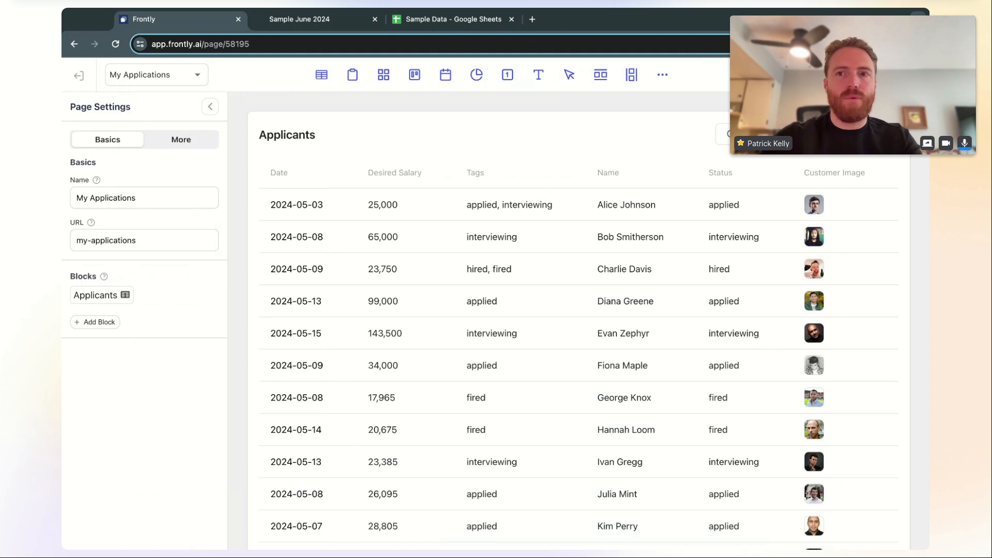
{"action": "left_click", "coordinate": [432, 148]}
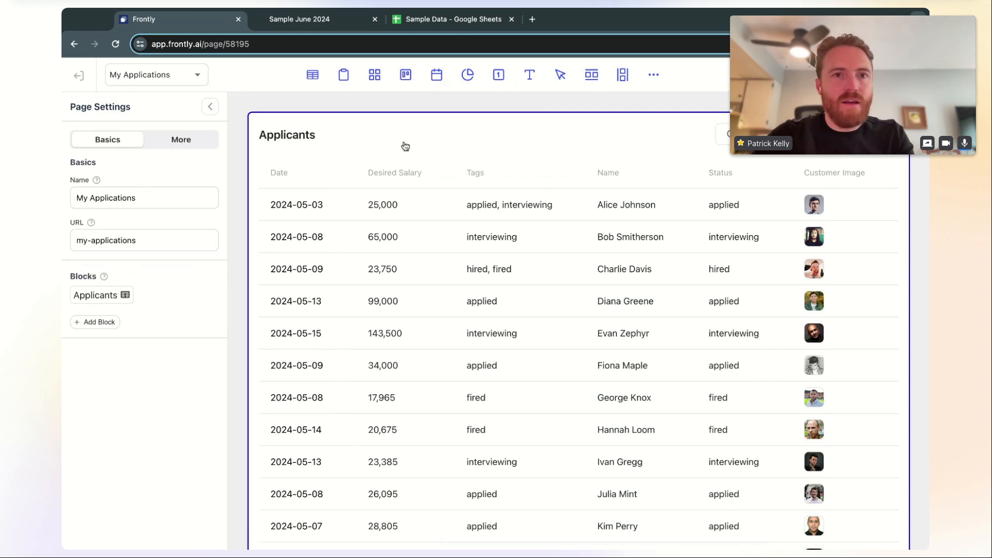
{"action": "left_click", "coordinate": [322, 24]}
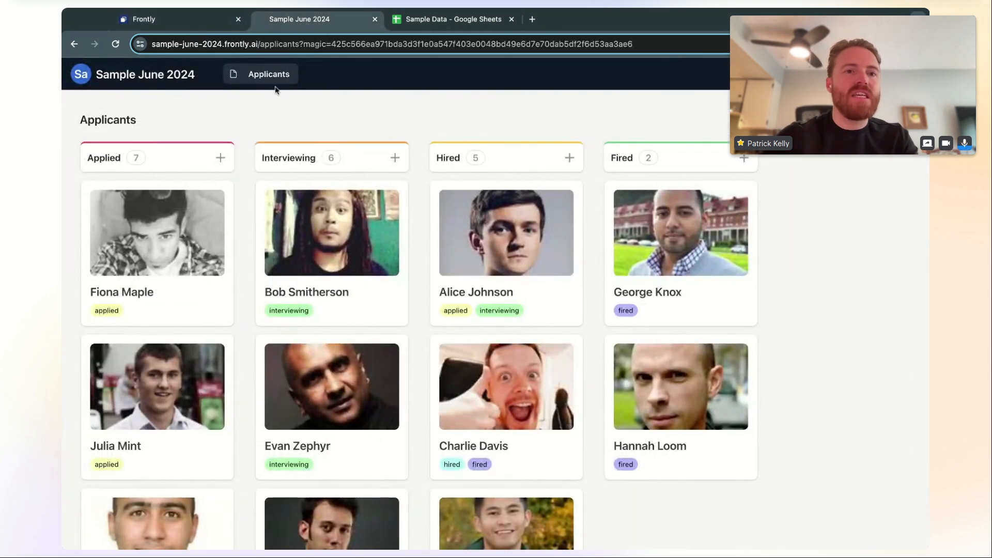
{"action": "left_click", "coordinate": [196, 26]}
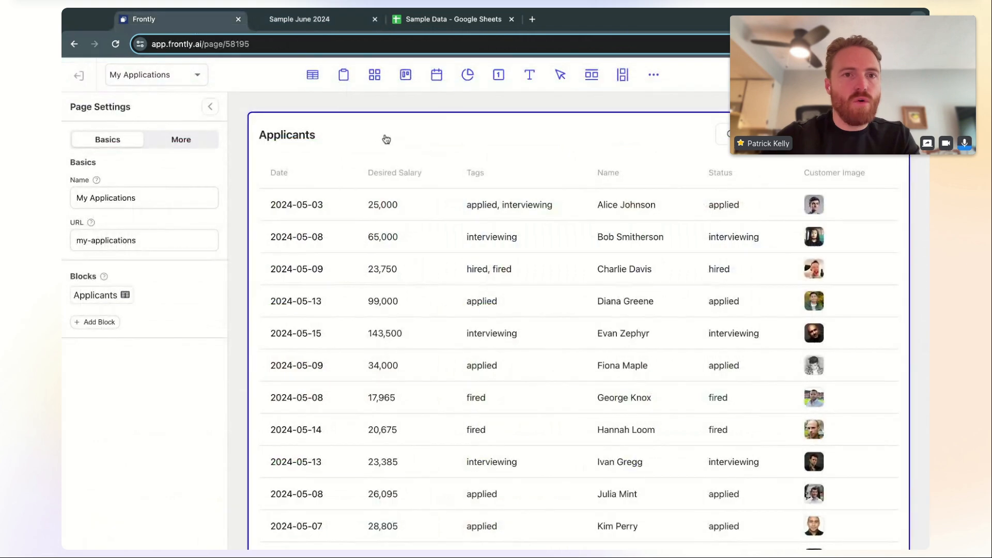
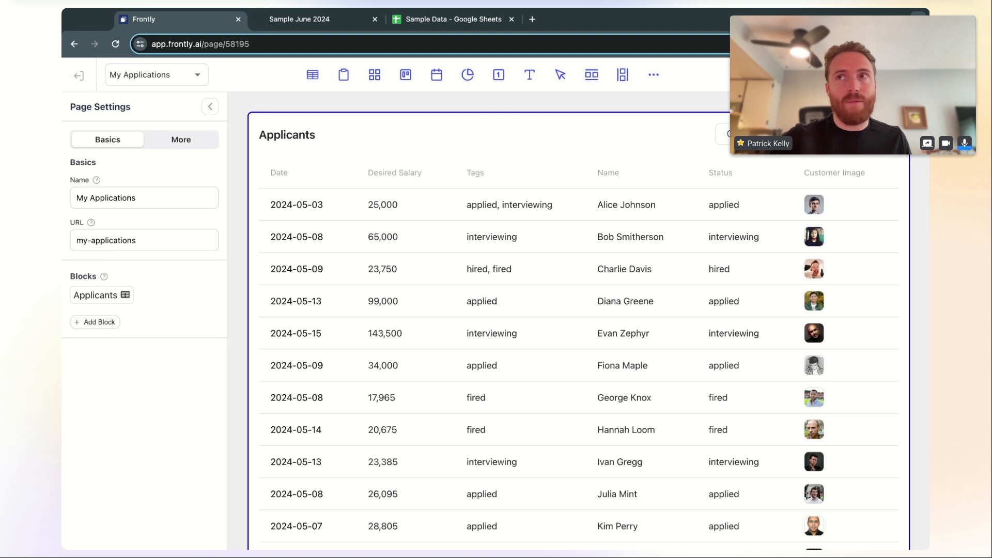
Select the Applicants table block, then switch to the live Sample June 2024 app's Applicants board
{"action": "left_click", "coordinate": [393, 136]}
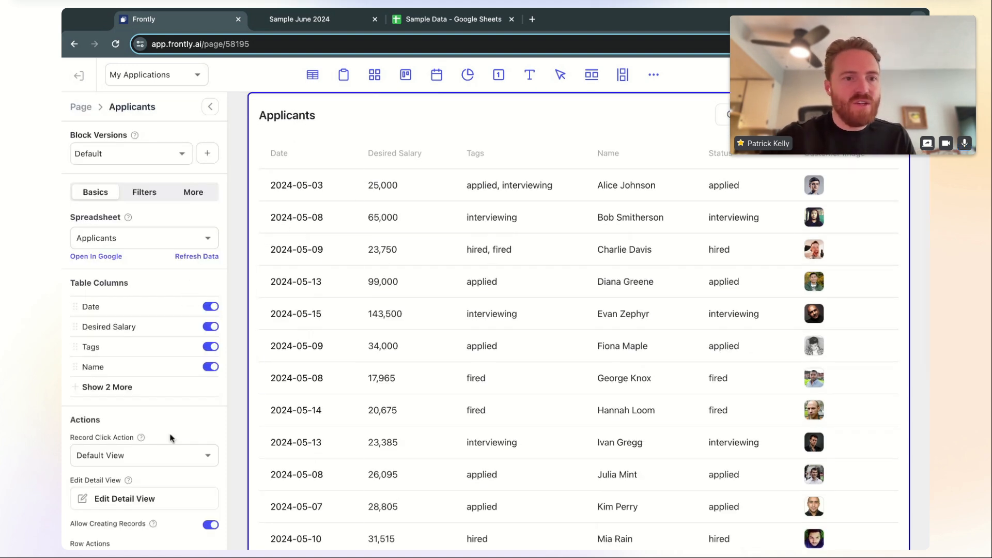
{"action": "scroll", "coordinate": [172, 436], "scroll_direction": "down", "scroll_amount": 2}
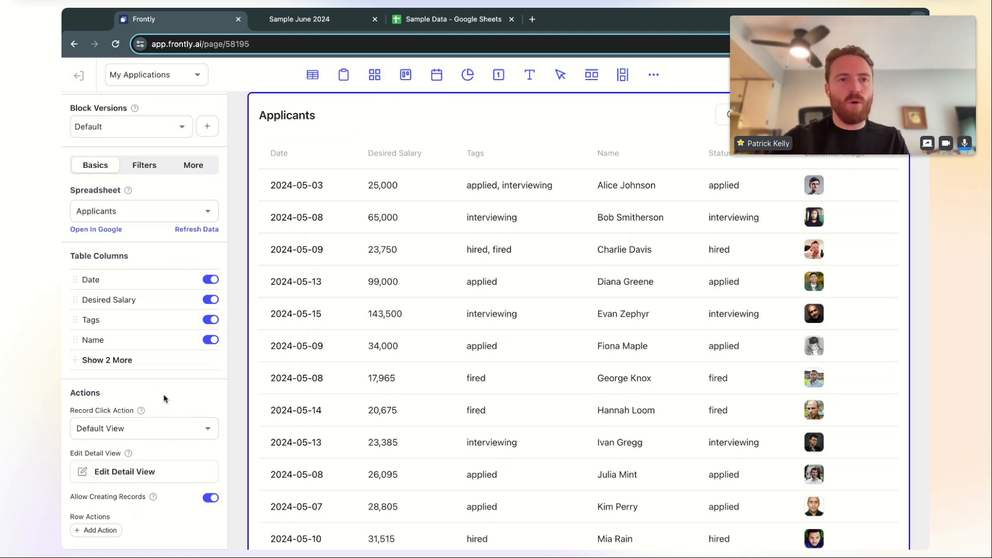
{"action": "left_click", "coordinate": [299, 19]}
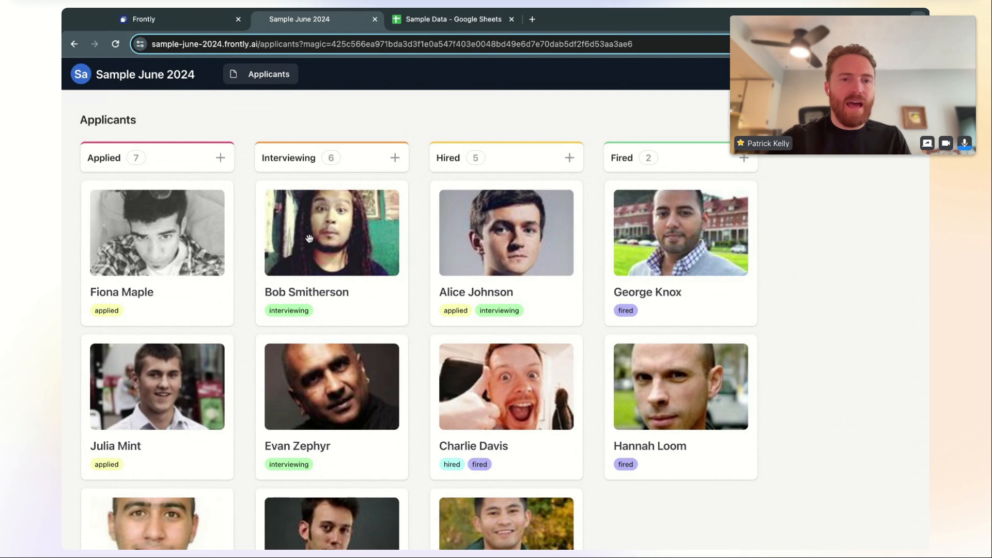
Preview an applicant's Record Details in the live app, close it, and return to the Frontly builder
{"action": "left_click", "coordinate": [341, 236]}
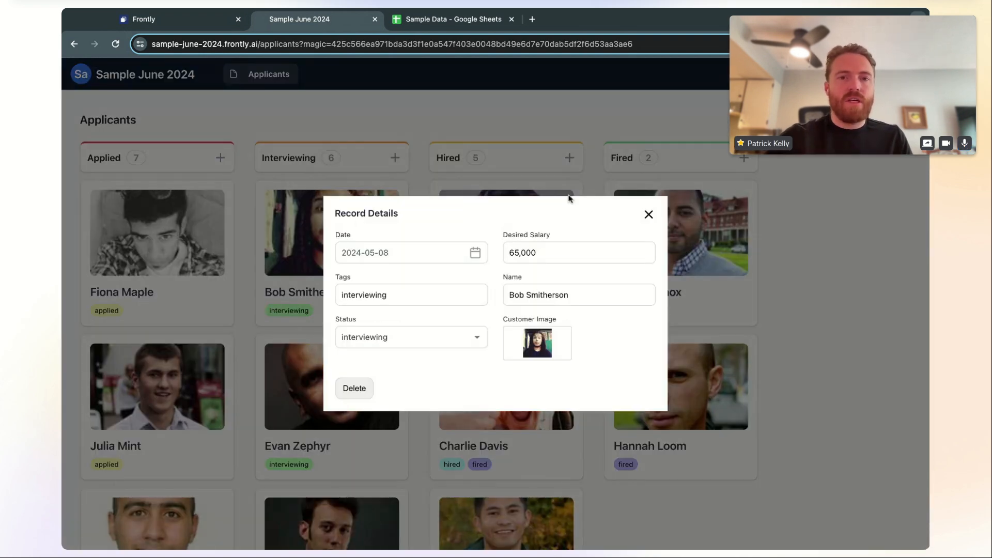
{"action": "left_click", "coordinate": [364, 116]}
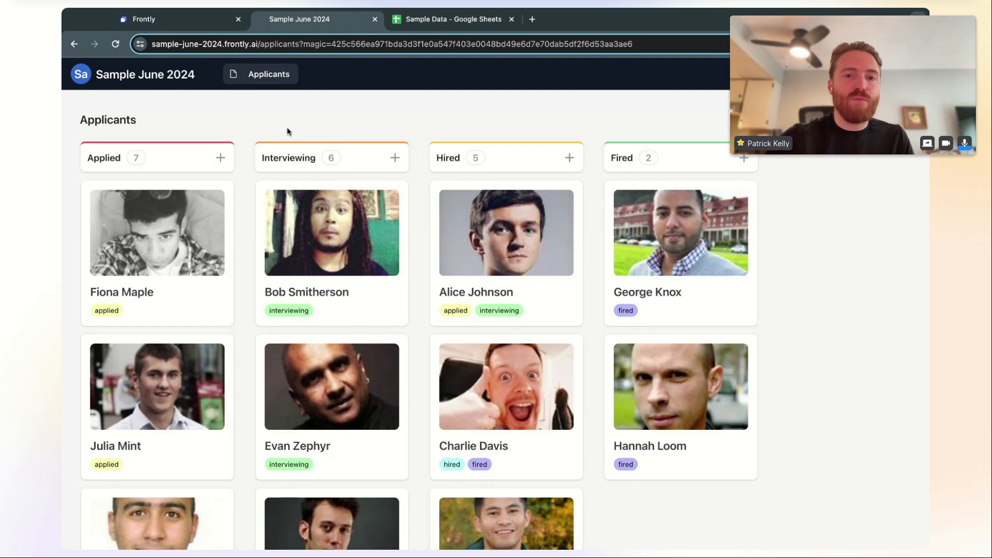
{"action": "left_click", "coordinate": [203, 25]}
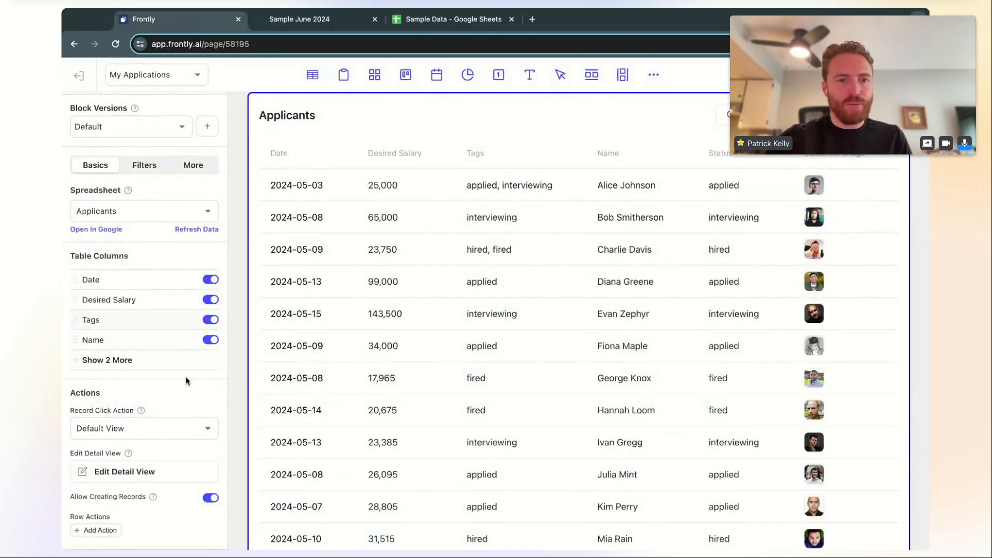
Keep Record Click Action at Default View and open the Applicants detail view editor
{"action": "left_click", "coordinate": [161, 434]}
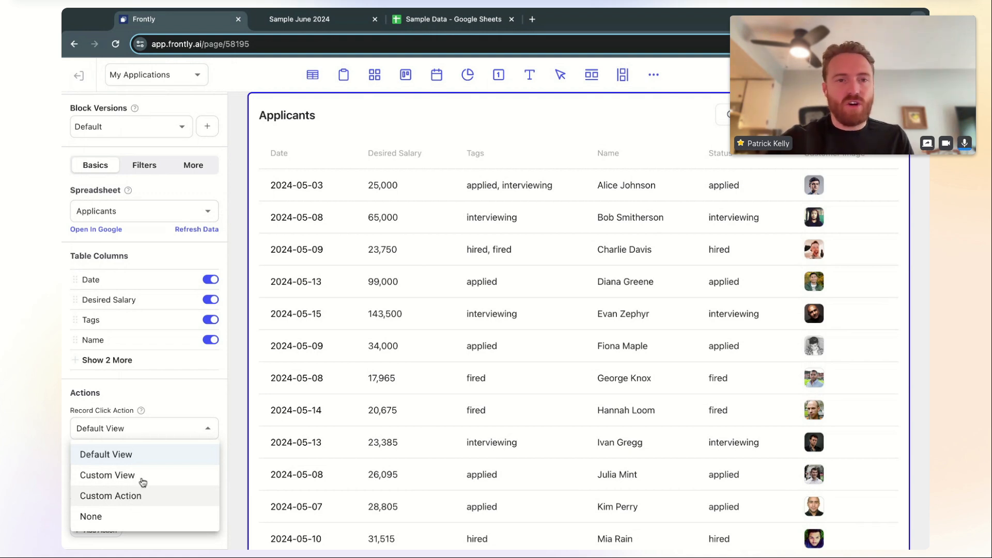
{"action": "left_click", "coordinate": [188, 395]}
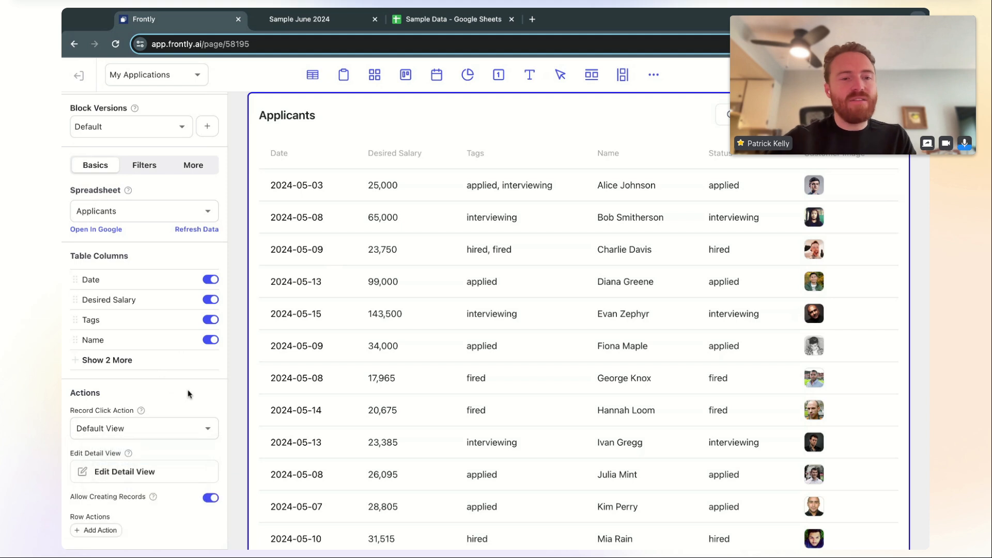
{"action": "left_click", "coordinate": [139, 476]}
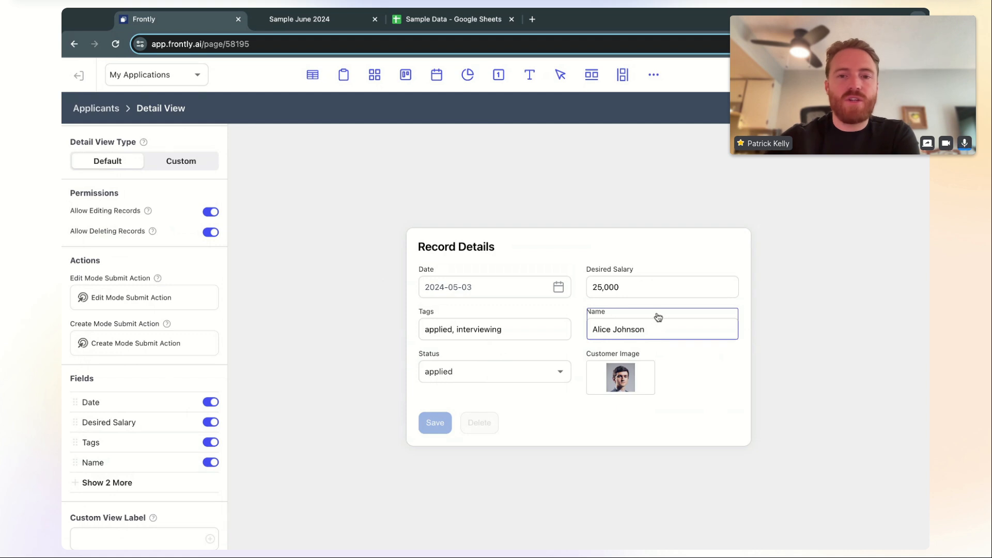
Change the Tags field type to Multi Select and add two options
{"action": "left_click", "coordinate": [523, 317]}
{"action": "left_click", "coordinate": [610, 405]}
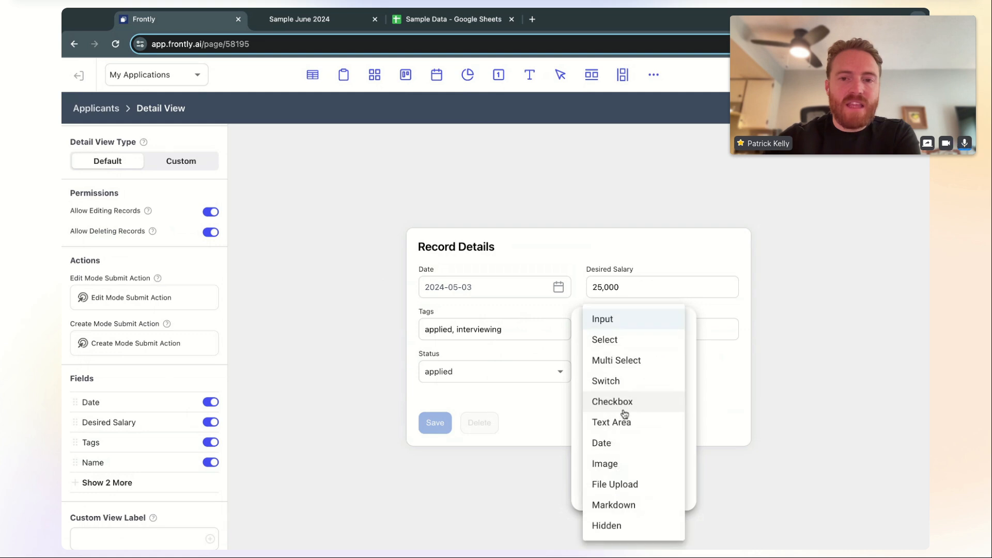
{"action": "left_click", "coordinate": [633, 362]}
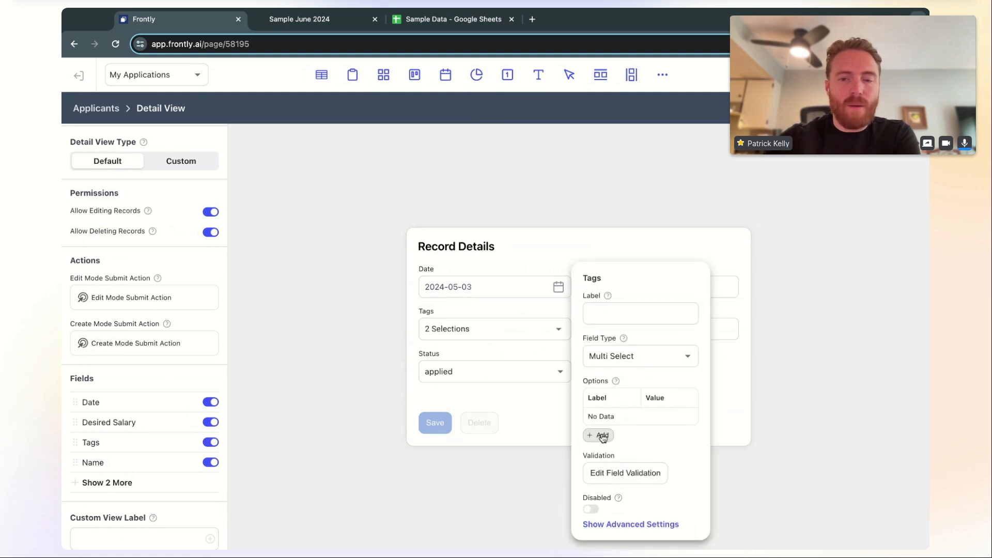
{"action": "left_click", "coordinate": [599, 437]}
{"action": "left_click", "coordinate": [600, 436]}
Set the two Tags options' labels and values to 'Option 1' and 'Option 2'
{"action": "triple_click", "coordinate": [629, 397]}
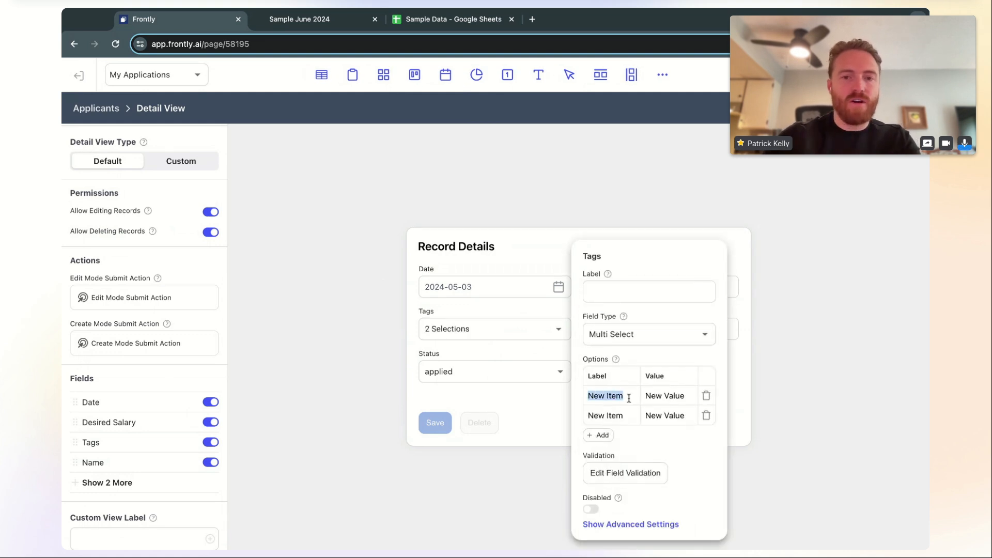
{"action": "type", "text": "Option 1"}
{"action": "triple_click", "coordinate": [629, 396]}
{"action": "triple_click", "coordinate": [681, 397]}
{"action": "type", "text": "Option 1"}
{"action": "triple_click", "coordinate": [615, 414]}
{"action": "type", "text": "Option 2"}
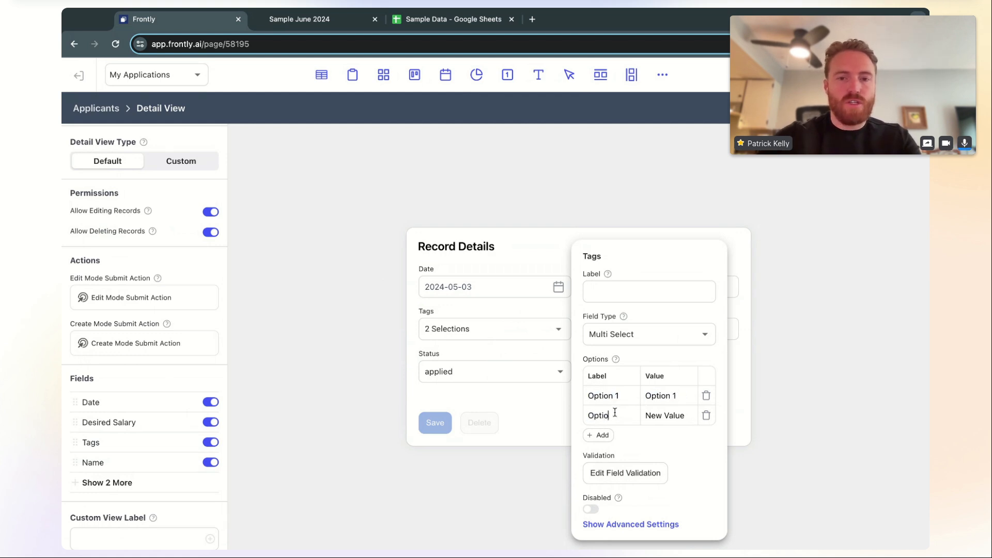
{"action": "triple_click", "coordinate": [680, 415]}
{"action": "type", "text": "Option 2"}
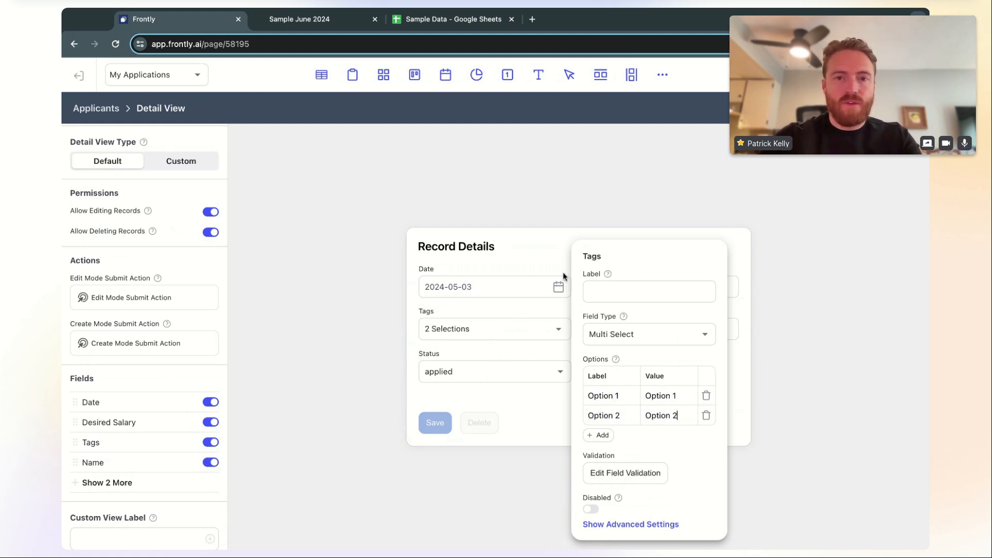
Close the Tags settings and verify the Option 1 / Option 2 selection list
{"action": "left_click", "coordinate": [560, 318]}
{"action": "left_click", "coordinate": [558, 331]}
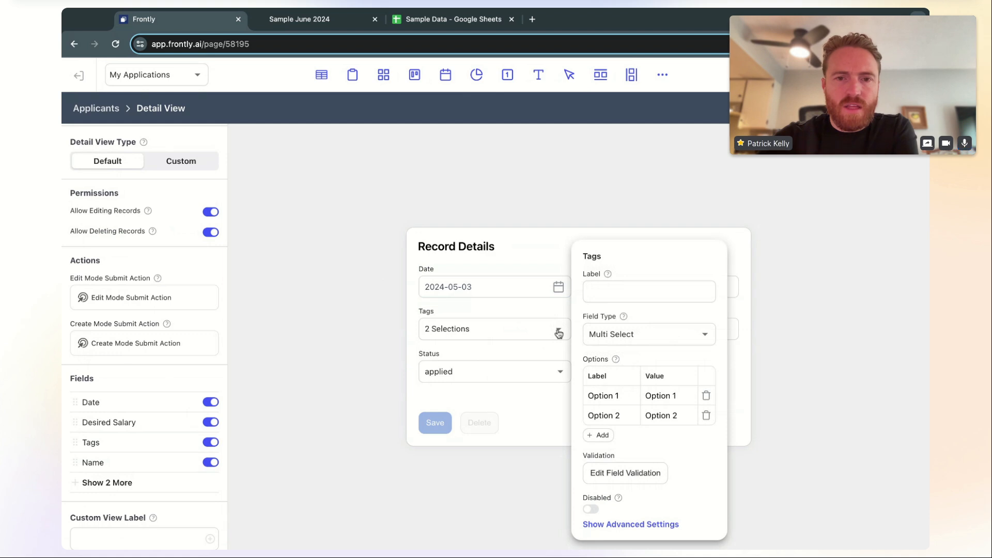
{"action": "left_click", "coordinate": [548, 301]}
{"action": "left_click", "coordinate": [525, 327]}
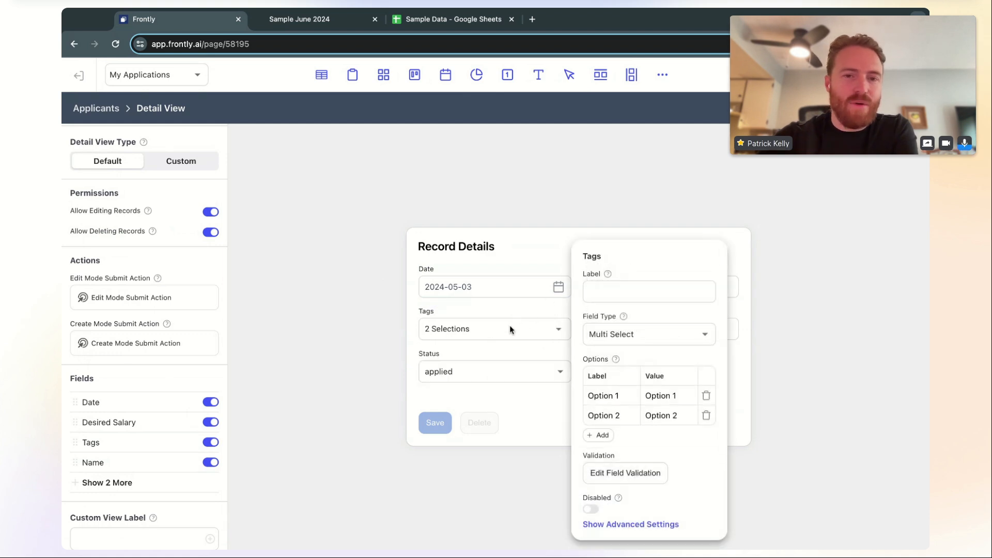
{"action": "left_click", "coordinate": [510, 318]}
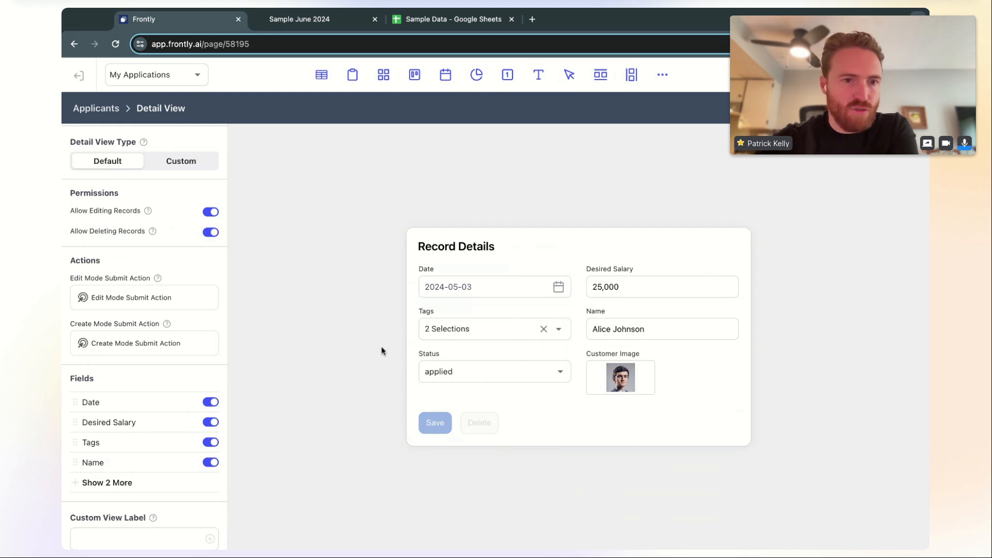
Enter the hint 'dasfsdf' for the Date field in its advanced settings
{"action": "left_click", "coordinate": [508, 277]}
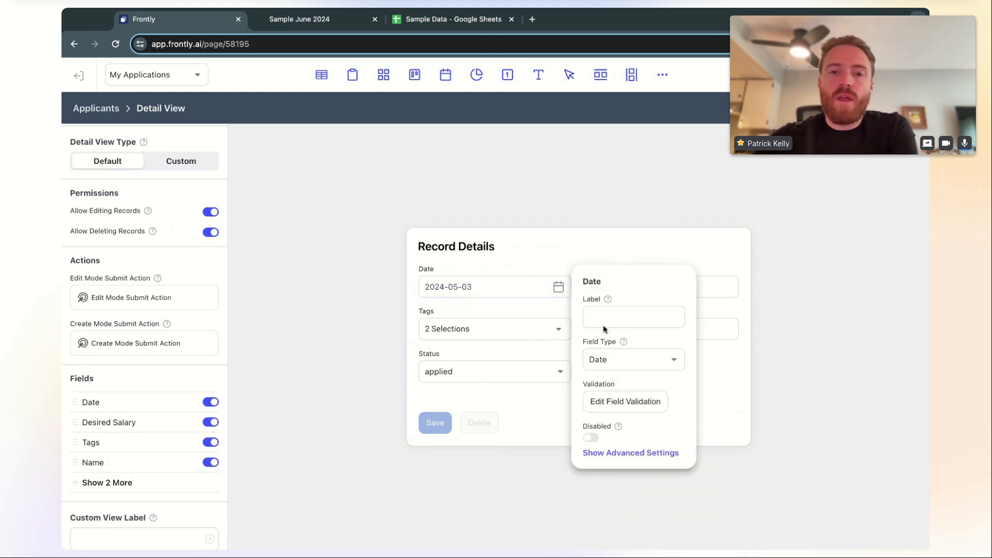
{"action": "left_click", "coordinate": [617, 454]}
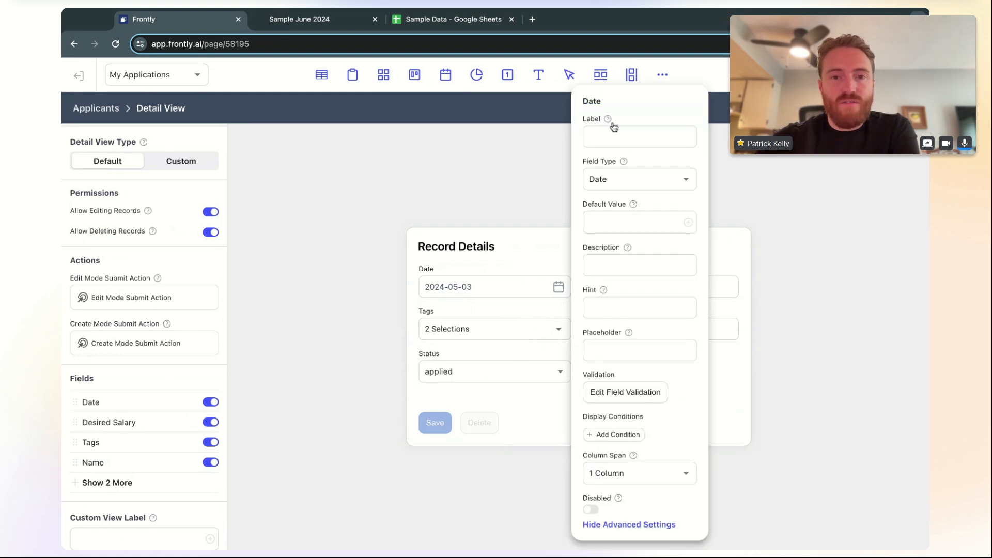
{"action": "left_click", "coordinate": [616, 307]}
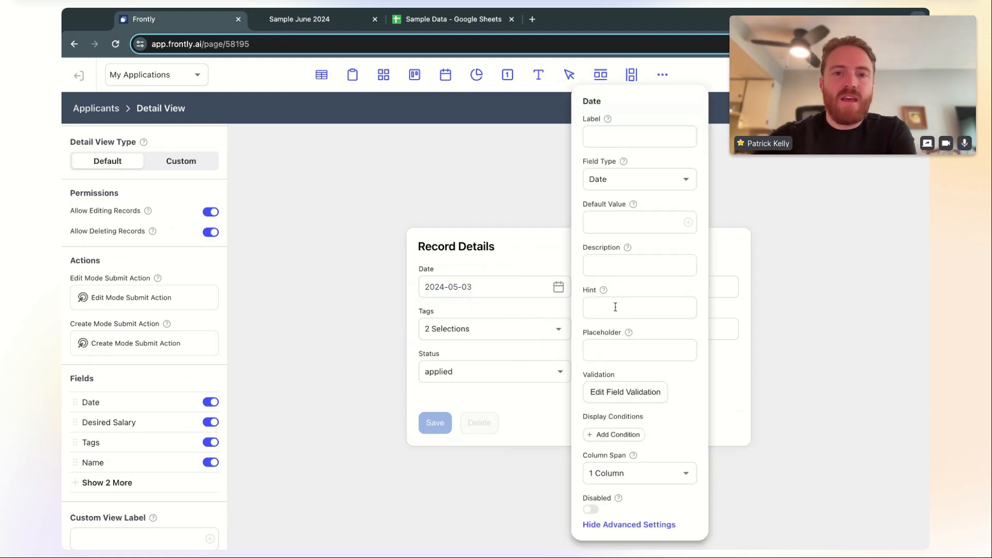
{"action": "type", "text": "dasfsdf"}
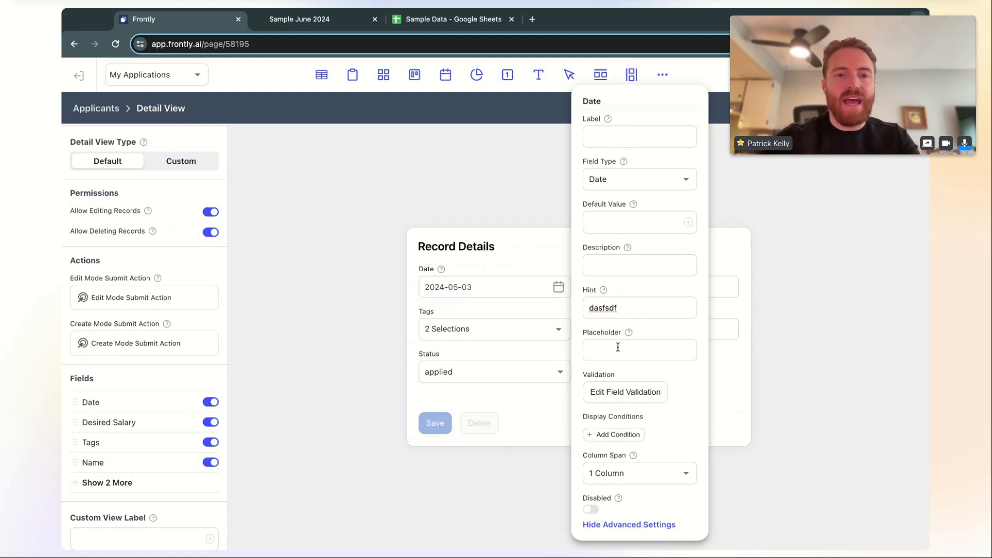
{"action": "left_click", "coordinate": [503, 192]}
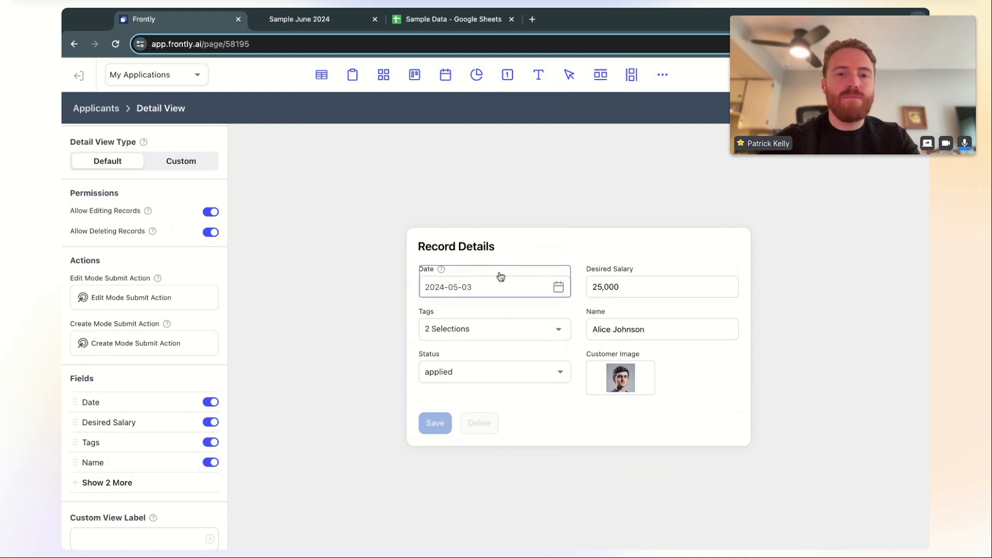
{"action": "left_click", "coordinate": [614, 279]}
{"action": "left_click", "coordinate": [786, 363]}
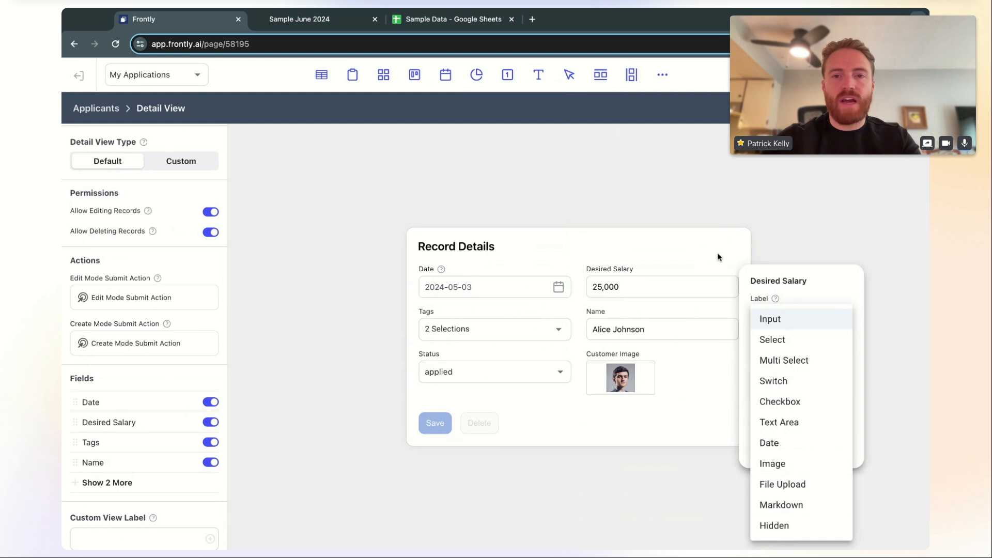
{"action": "left_click", "coordinate": [692, 257]}
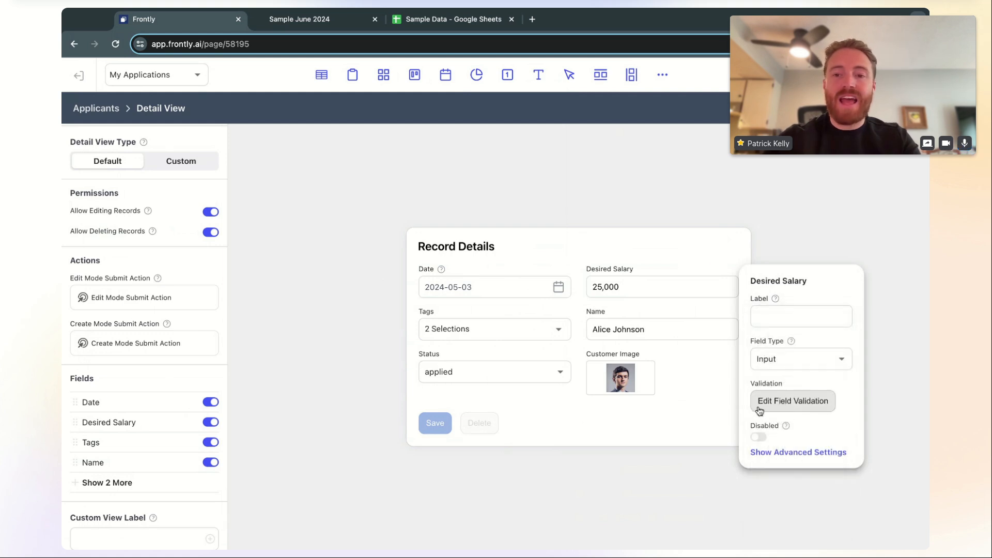
{"action": "left_click", "coordinate": [786, 408]}
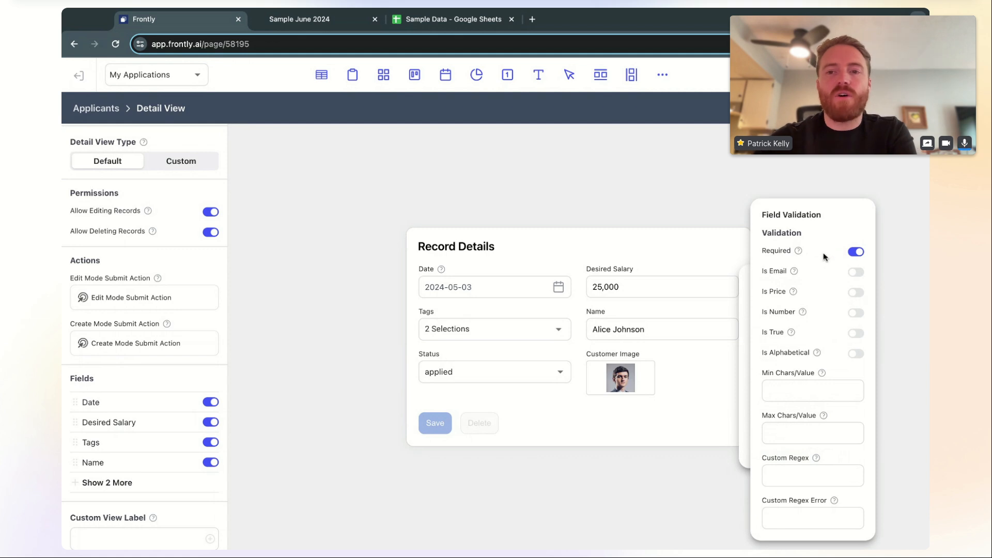
{"action": "left_click", "coordinate": [855, 252]}
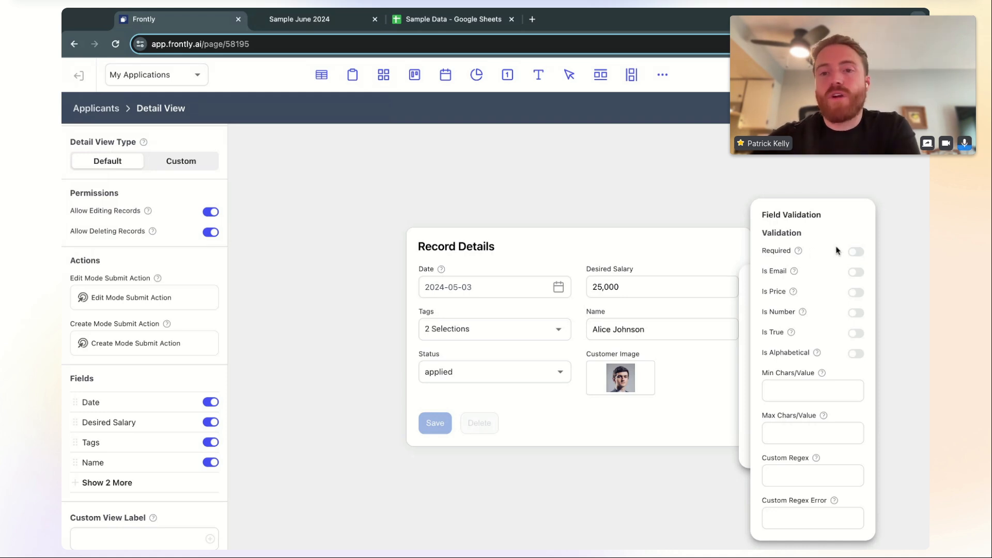
{"action": "left_click", "coordinate": [854, 253]}
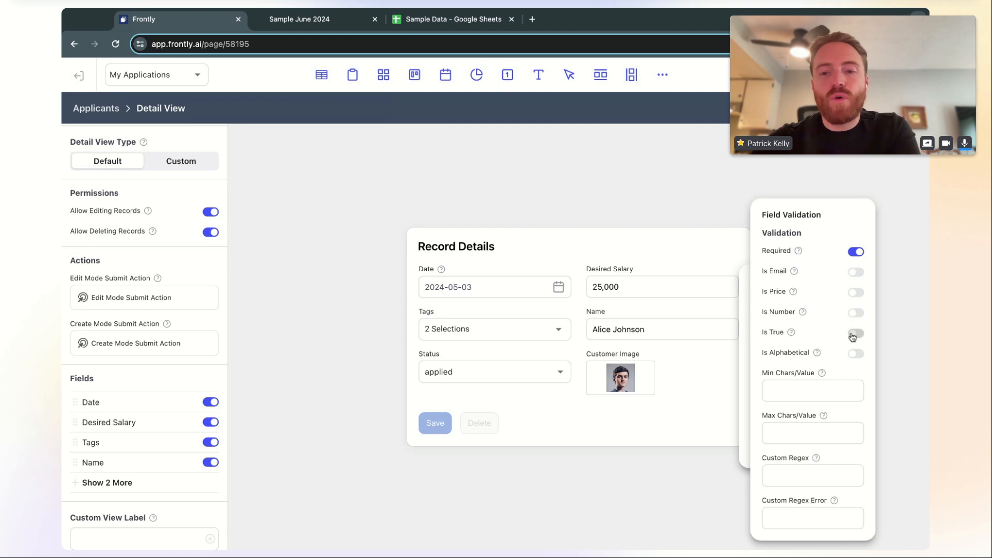
{"action": "left_click", "coordinate": [630, 196]}
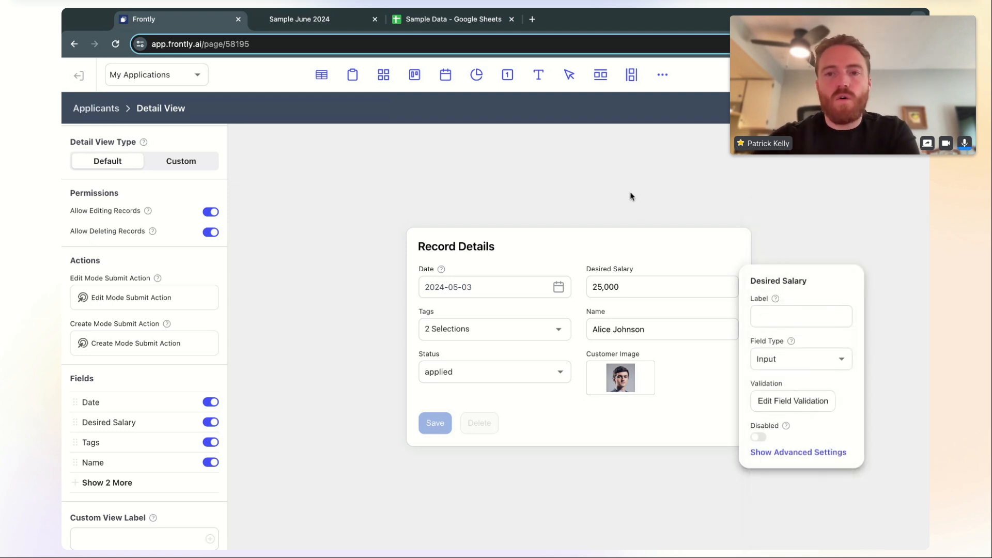
{"action": "left_click", "coordinate": [632, 195]}
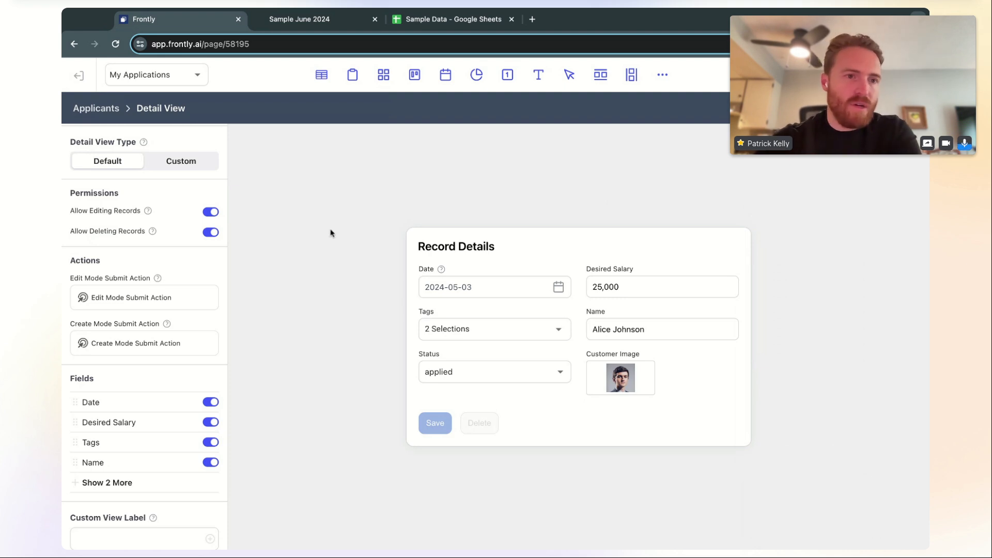
{"action": "scroll", "coordinate": [212, 268], "scroll_direction": "up", "scroll_amount": 2}
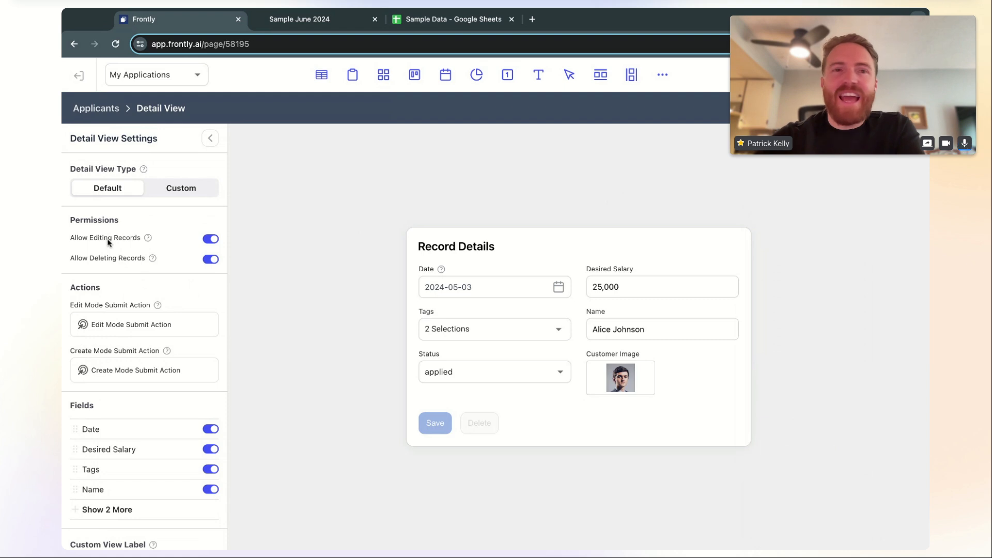
Switch off both deleting and editing of records, leaving the detail view read-only
{"action": "left_click", "coordinate": [211, 259]}
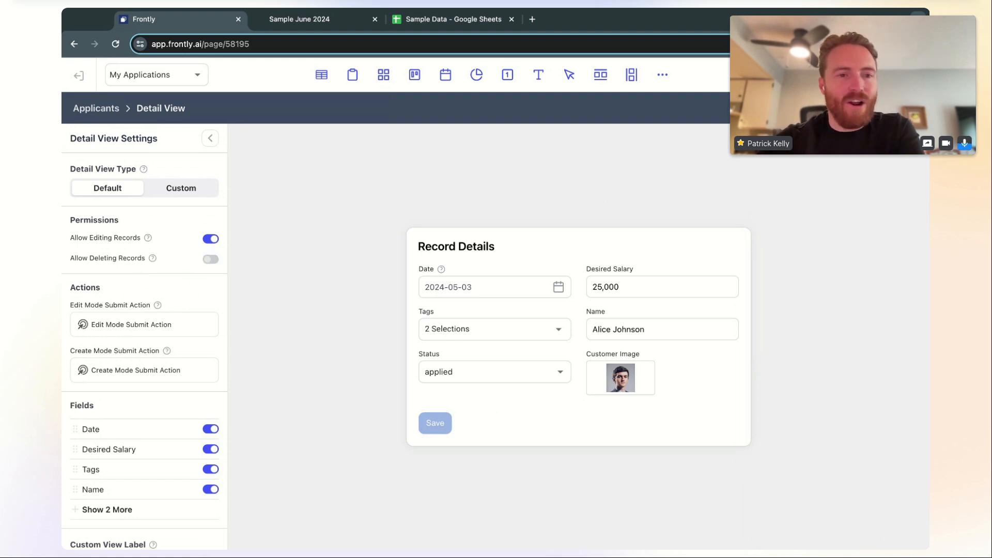
{"action": "left_click", "coordinate": [211, 239]}
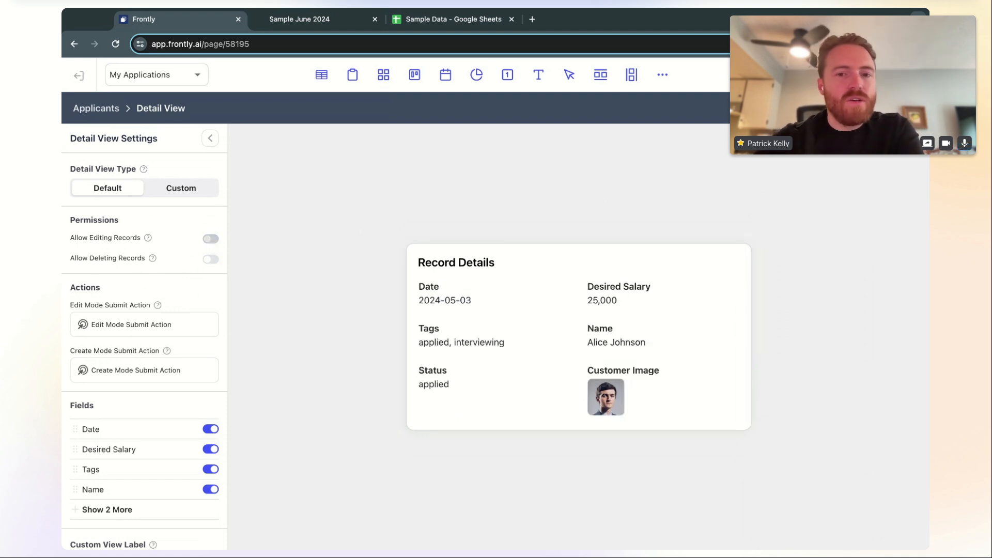
{"action": "left_click", "coordinate": [211, 239]}
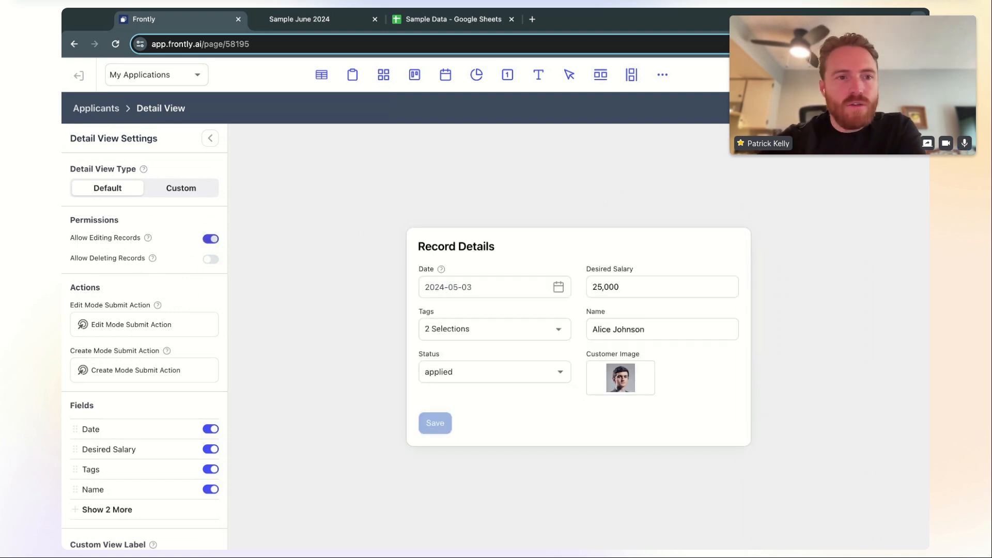
{"action": "left_click", "coordinate": [211, 239]}
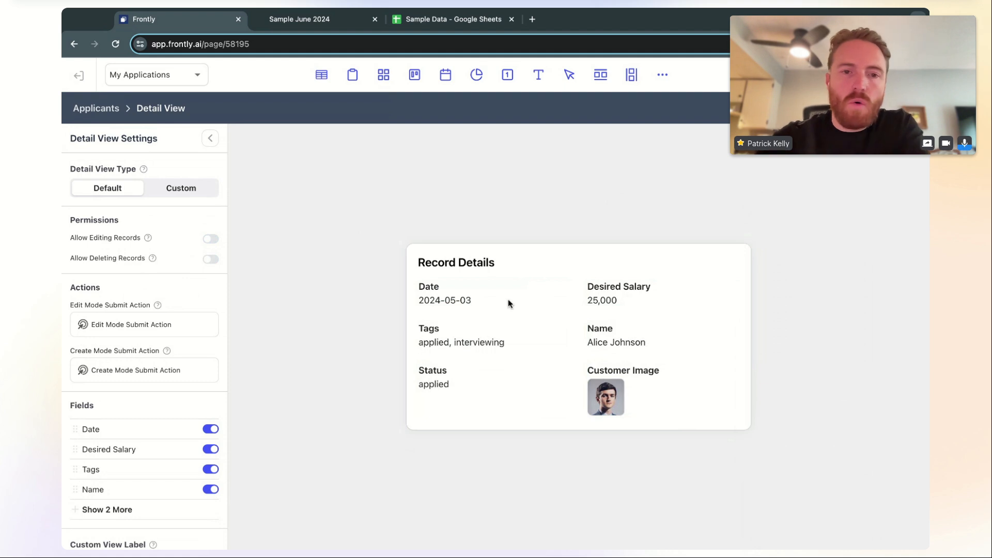
Inspect the Tags field types, then switch Allow Editing Records back on
{"action": "left_click", "coordinate": [529, 340]}
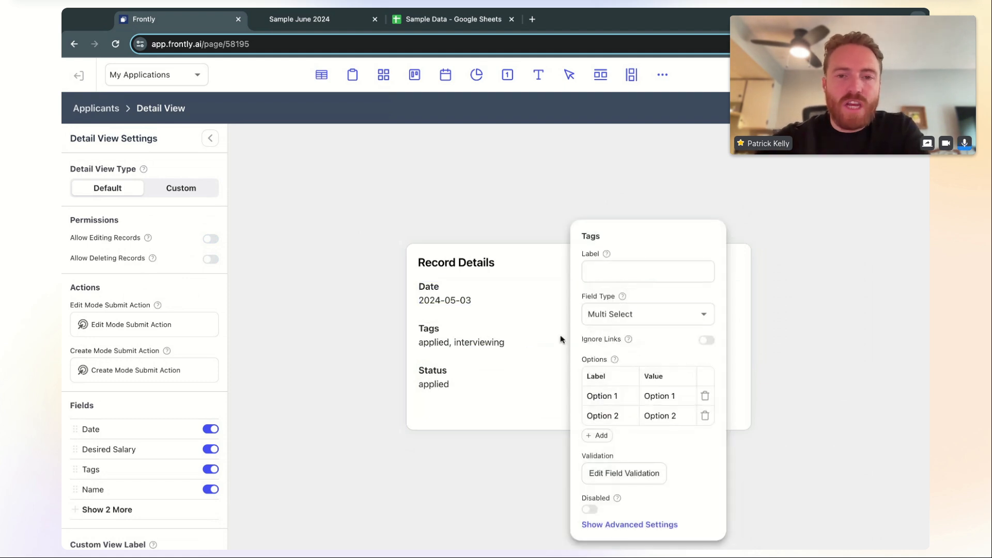
{"action": "left_click", "coordinate": [637, 320]}
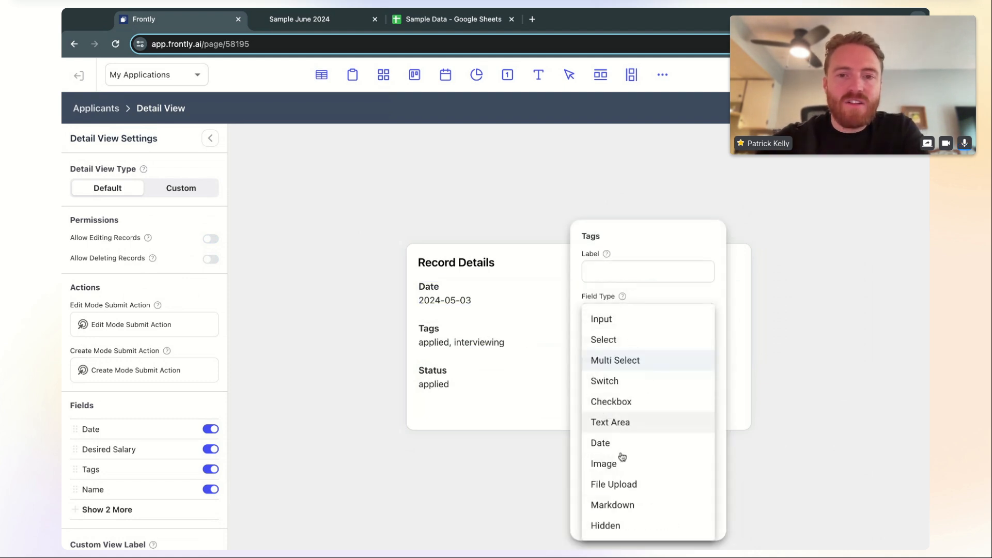
{"action": "left_click", "coordinate": [546, 277]}
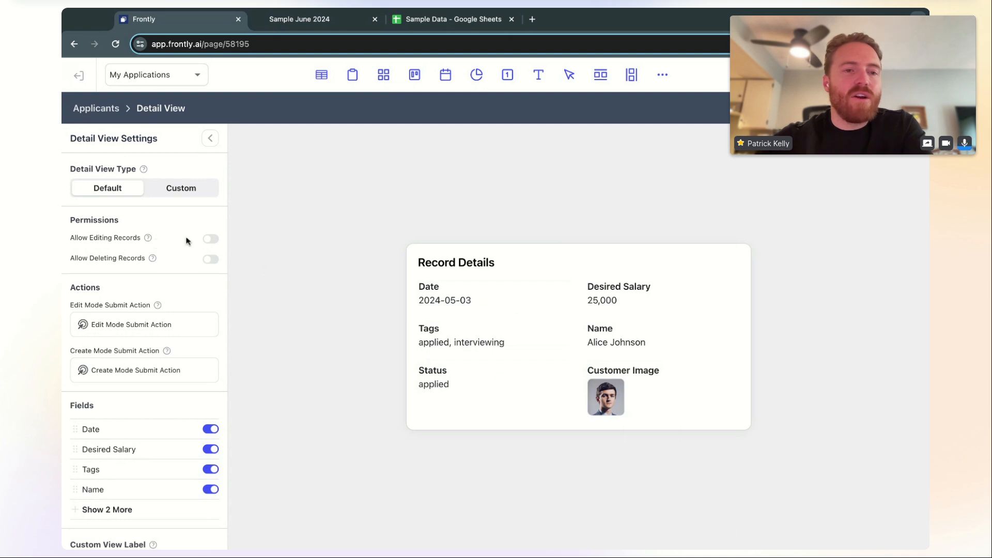
{"action": "left_click", "coordinate": [210, 240]}
{"action": "left_click", "coordinate": [210, 241]}
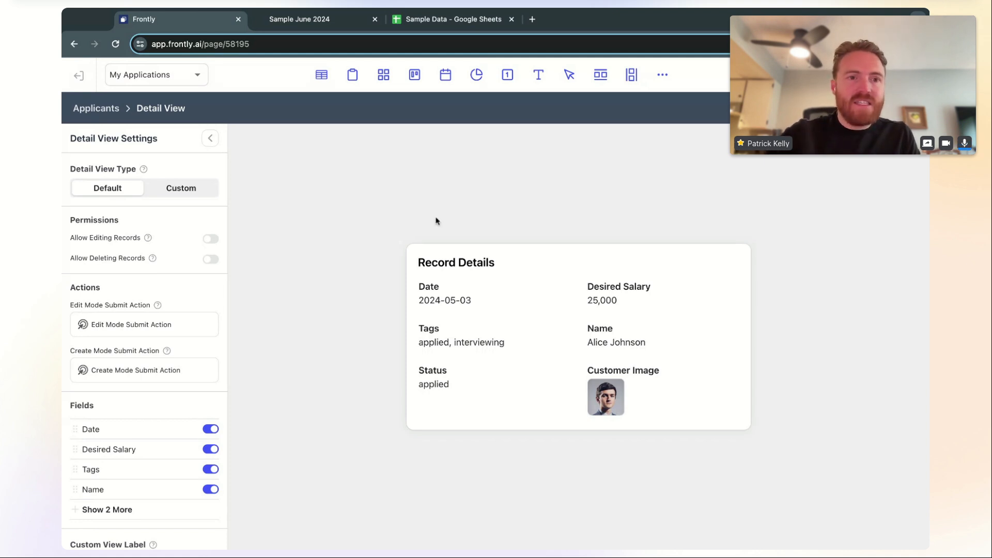
{"action": "left_click", "coordinate": [212, 239]}
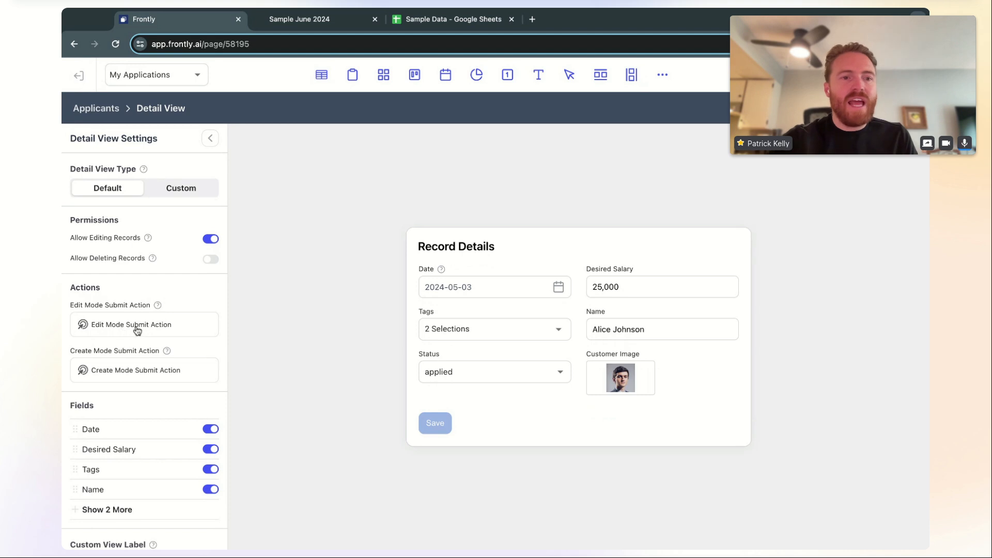
Collapse and re-dock the detail view settings, then return to the Applicants page
{"action": "scroll", "coordinate": [136, 329], "scroll_direction": "down", "scroll_amount": 1}
{"action": "scroll", "coordinate": [137, 331], "scroll_direction": "down", "scroll_amount": 2}
{"action": "scroll", "coordinate": [137, 329], "scroll_direction": "up", "scroll_amount": 1}
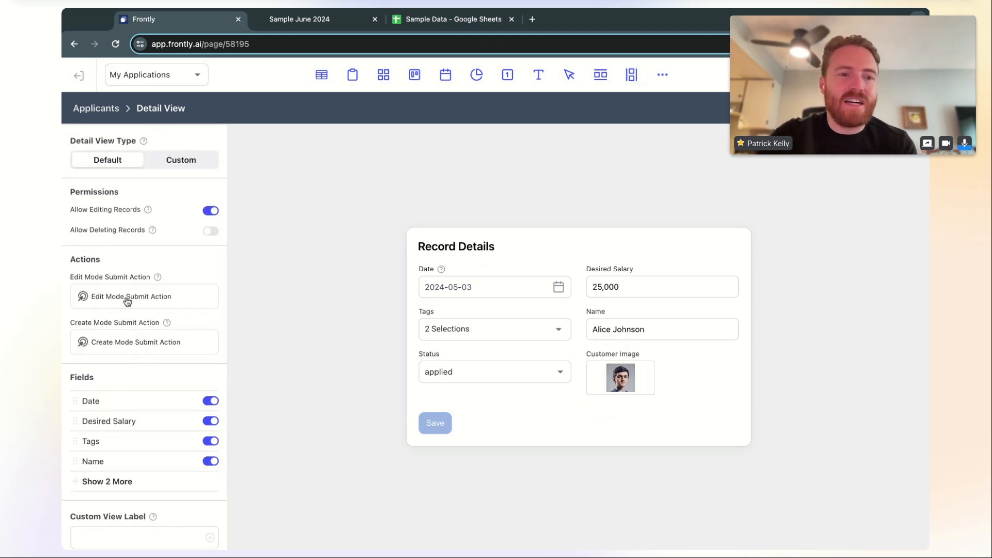
{"action": "scroll", "coordinate": [139, 310], "scroll_direction": "down", "scroll_amount": 3}
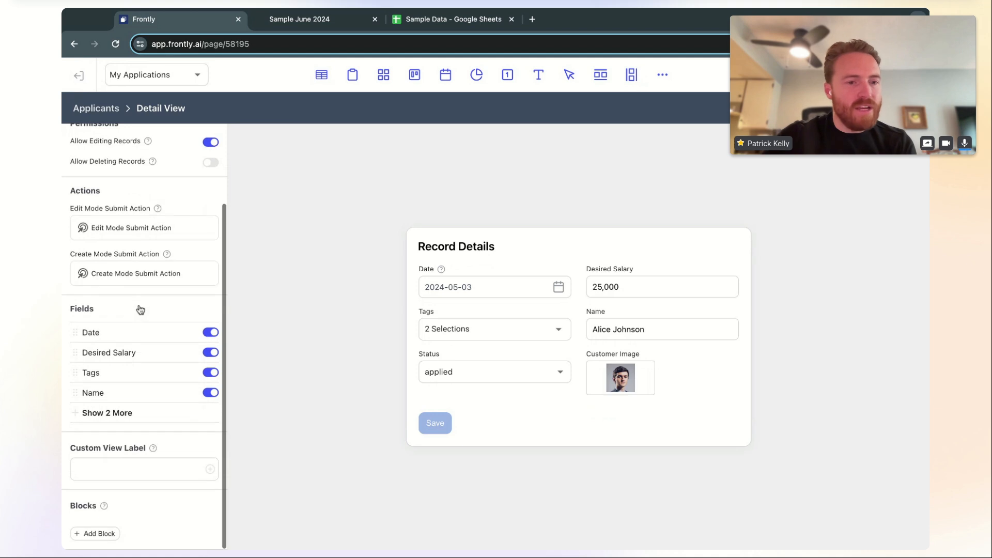
{"action": "scroll", "coordinate": [144, 292], "scroll_direction": "up", "scroll_amount": 5}
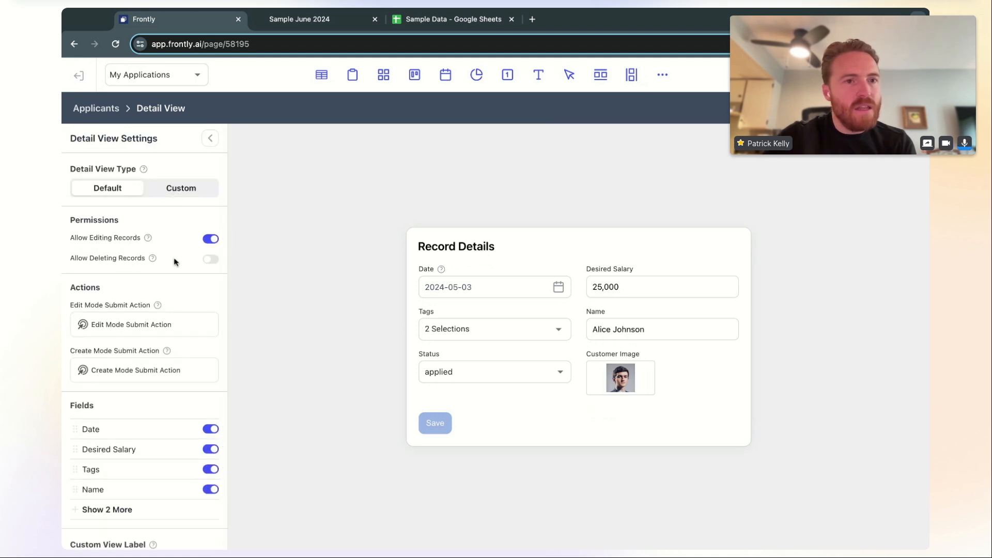
{"action": "scroll", "coordinate": [176, 262], "scroll_direction": "down", "scroll_amount": 2}
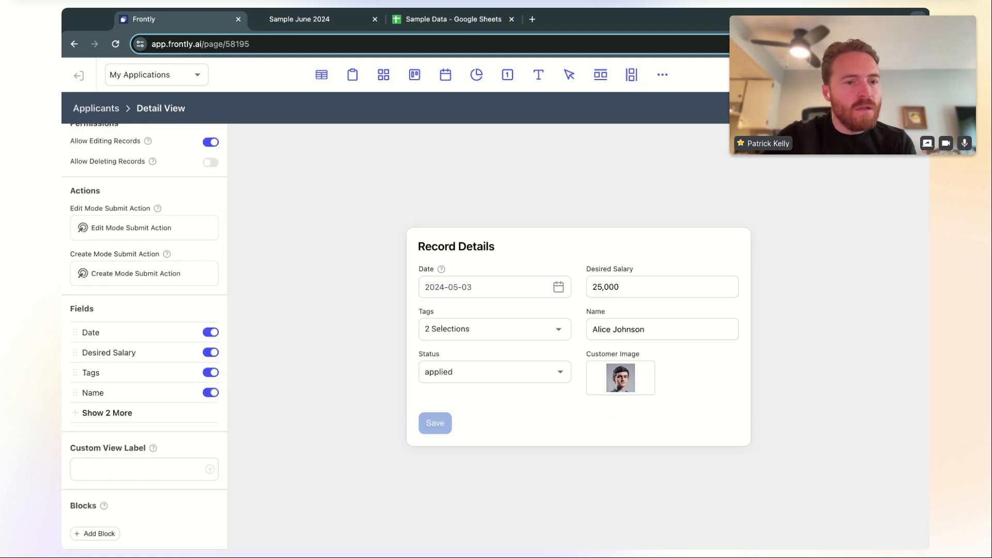
{"action": "scroll", "coordinate": [173, 259], "scroll_direction": "up", "scroll_amount": 2}
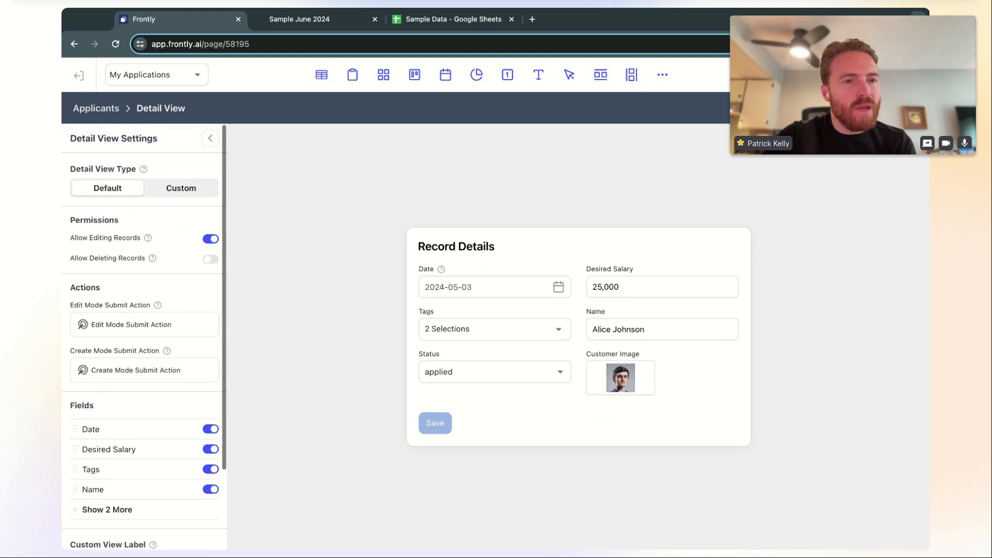
{"action": "left_click", "coordinate": [213, 138]}
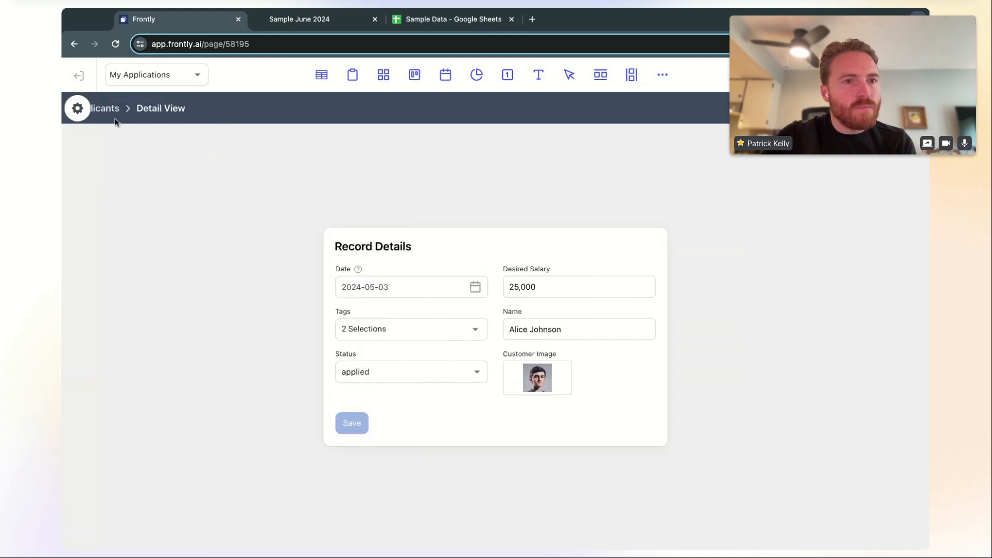
{"action": "left_click", "coordinate": [78, 110]}
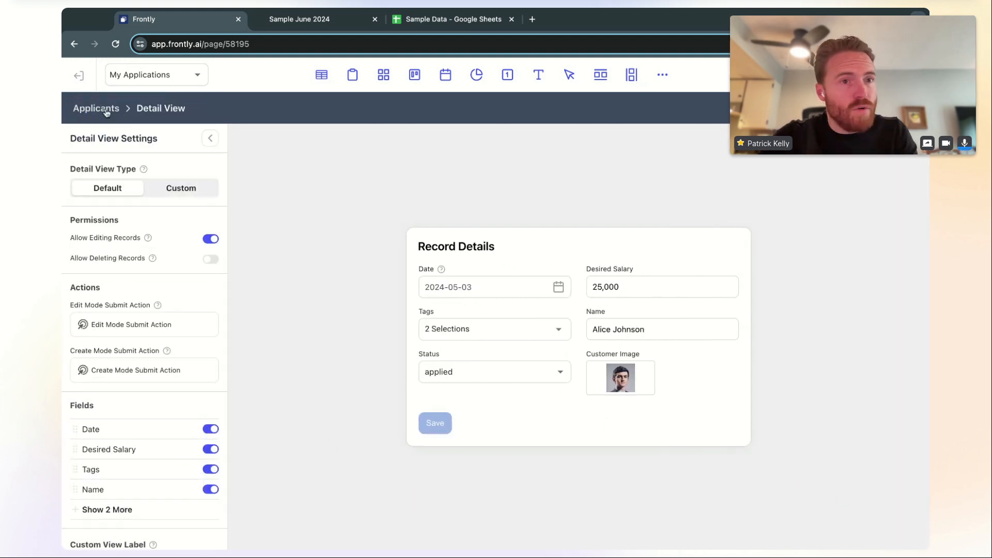
{"action": "left_click", "coordinate": [104, 108]}
Select the Applicants table and scroll its More settings to the Permissions section
{"action": "left_click", "coordinate": [377, 132]}
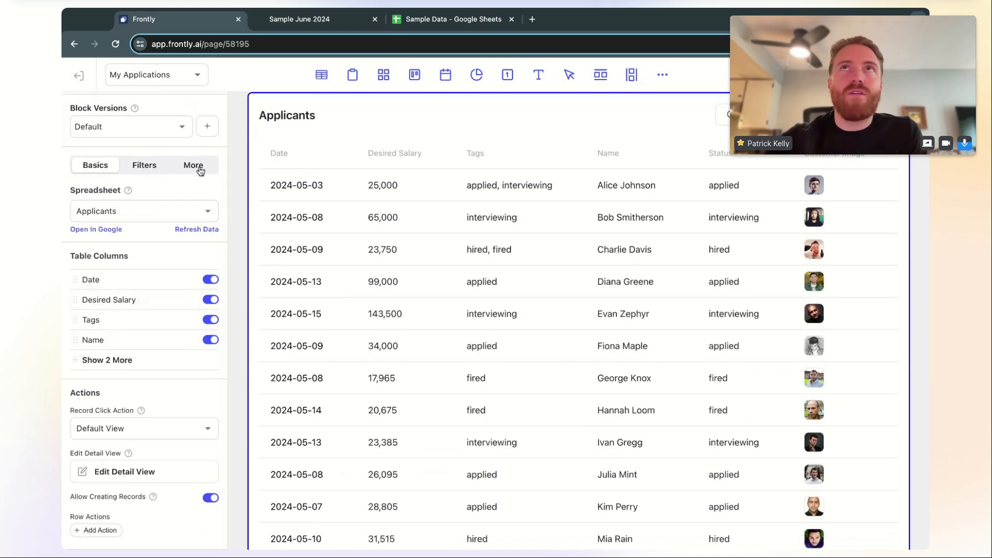
{"action": "left_click", "coordinate": [194, 167]}
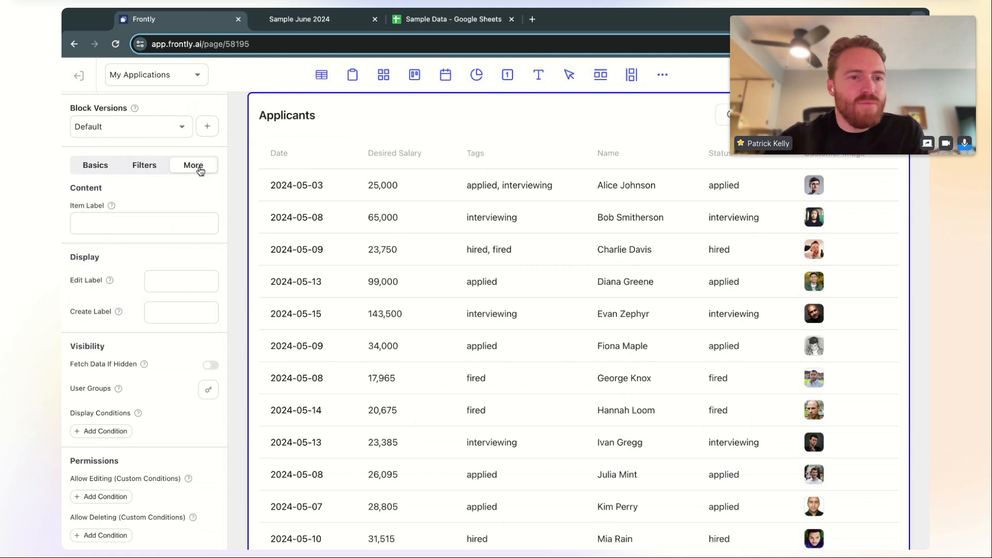
{"action": "scroll", "coordinate": [199, 343], "scroll_direction": "down", "scroll_amount": 3}
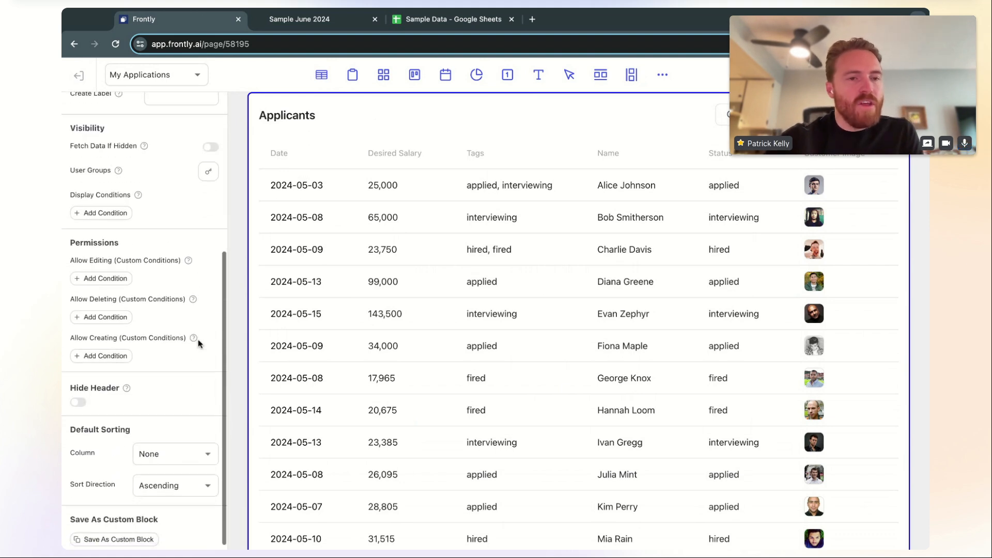
{"action": "scroll", "coordinate": [92, 243], "scroll_direction": "up", "scroll_amount": 3}
{"action": "scroll", "coordinate": [155, 188], "scroll_direction": "up", "scroll_amount": 2}
{"action": "scroll", "coordinate": [128, 383], "scroll_direction": "down", "scroll_amount": 4}
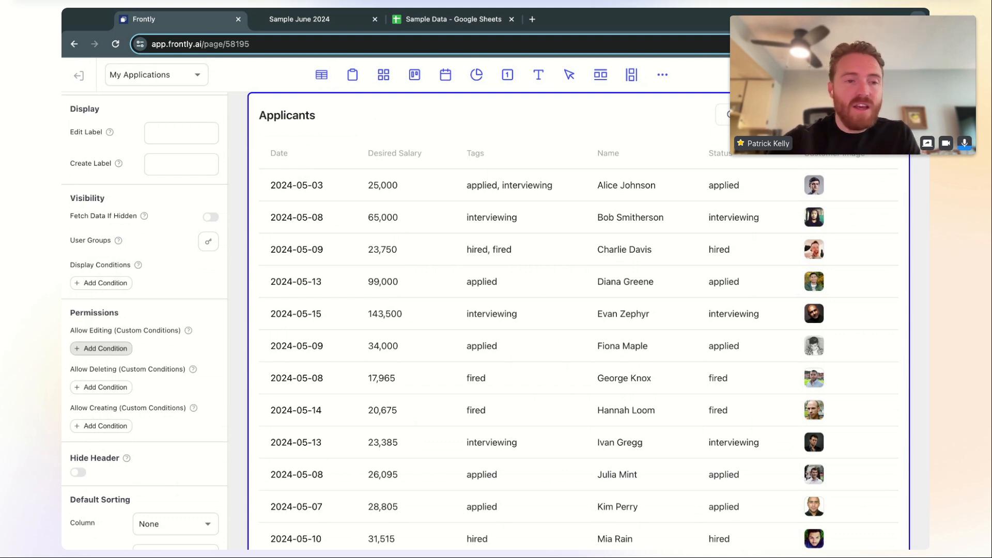
Add an Allow Editing custom condition using the Equals operator
{"action": "left_click", "coordinate": [101, 349]}
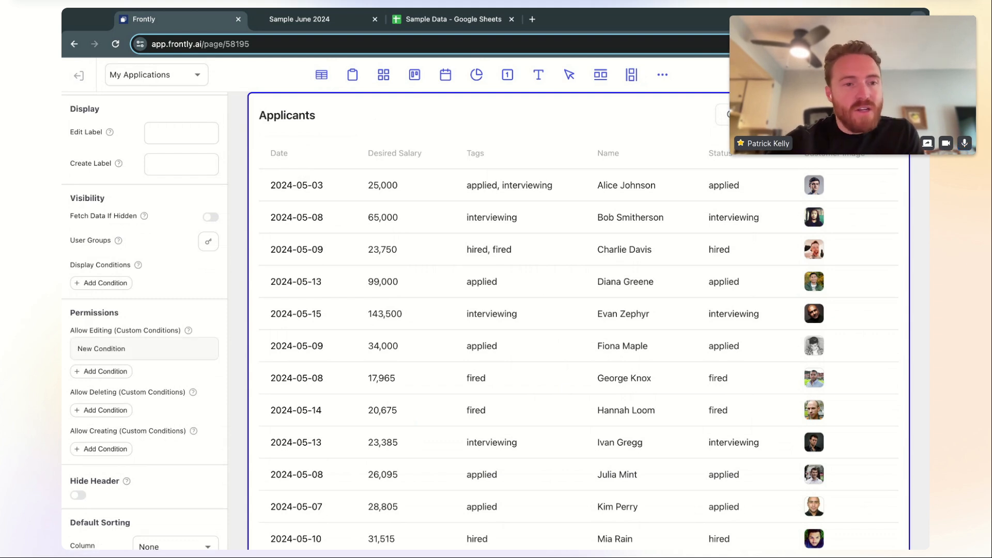
{"action": "left_click", "coordinate": [157, 355]}
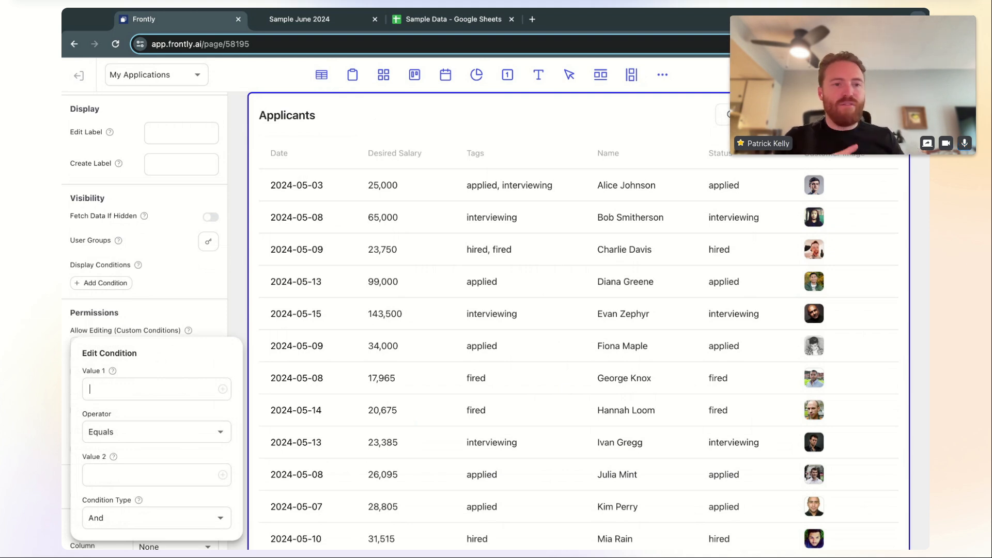
{"action": "left_click", "coordinate": [166, 434]}
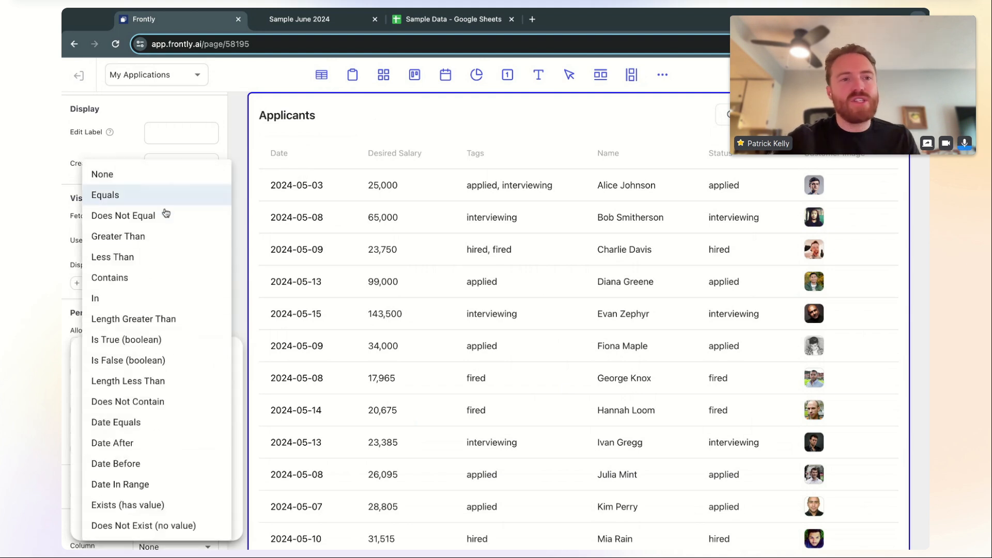
{"action": "left_click", "coordinate": [235, 349]}
{"action": "left_click", "coordinate": [149, 471]}
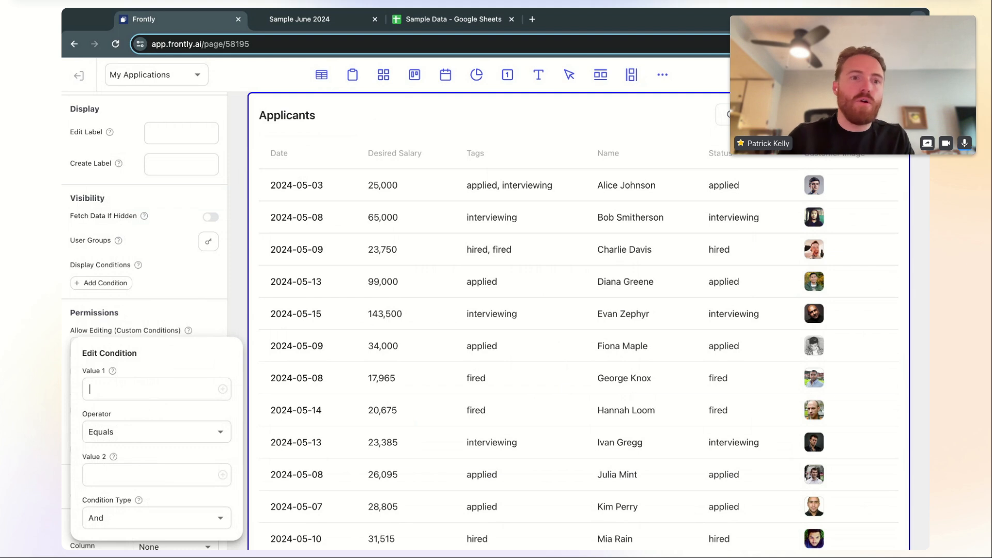
Set the condition's Value 1 to {{ user.email }} and Value 2 to the admin's e-mail address
{"action": "left_click", "coordinate": [222, 392]}
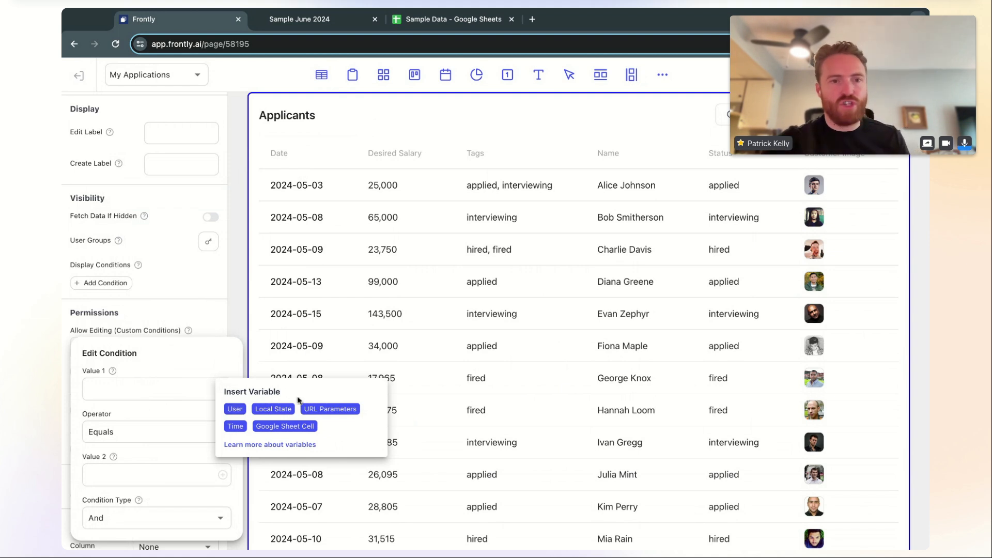
{"action": "left_click", "coordinate": [236, 415]}
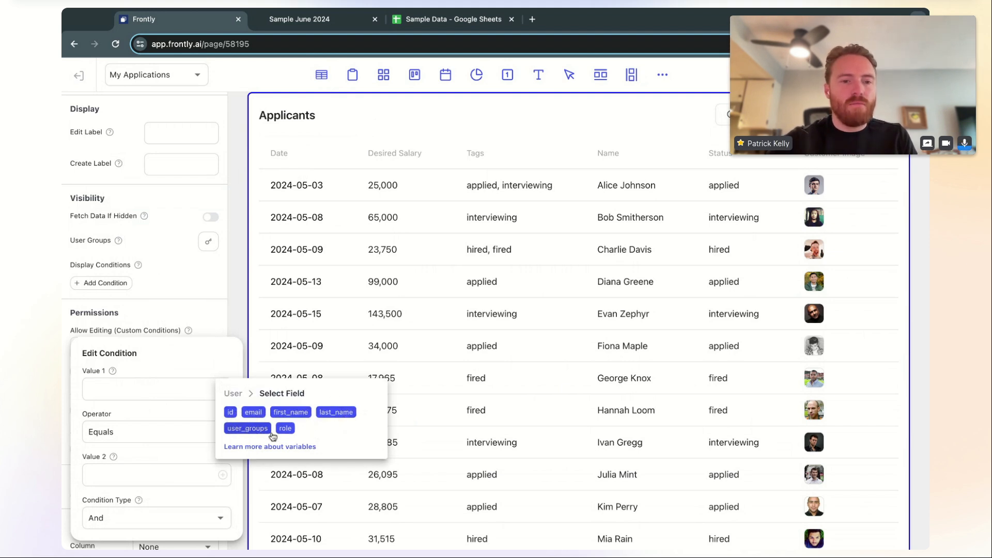
{"action": "left_click", "coordinate": [253, 413]}
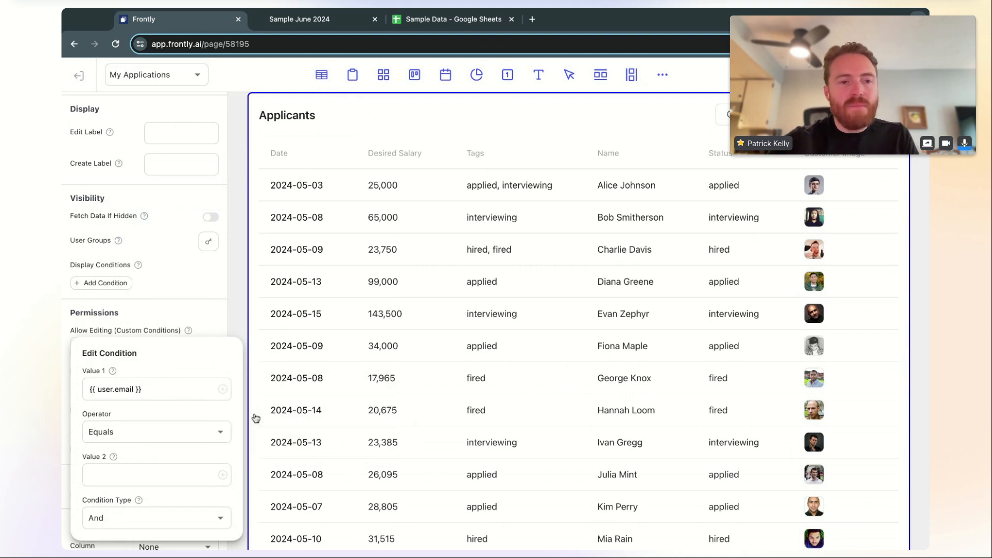
{"action": "triple_click", "coordinate": [177, 390]}
{"action": "left_click", "coordinate": [153, 469]}
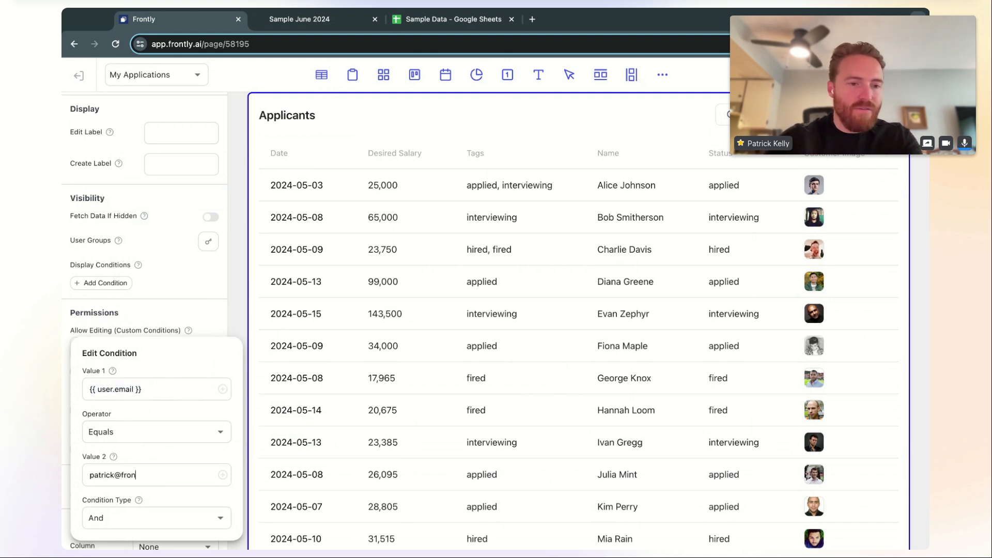
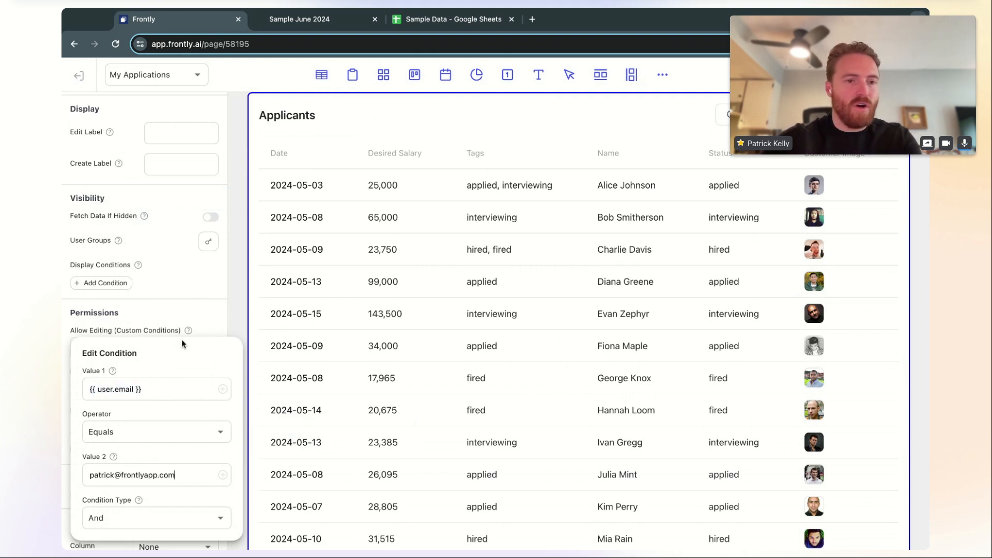
{"action": "left_click", "coordinate": [198, 312]}
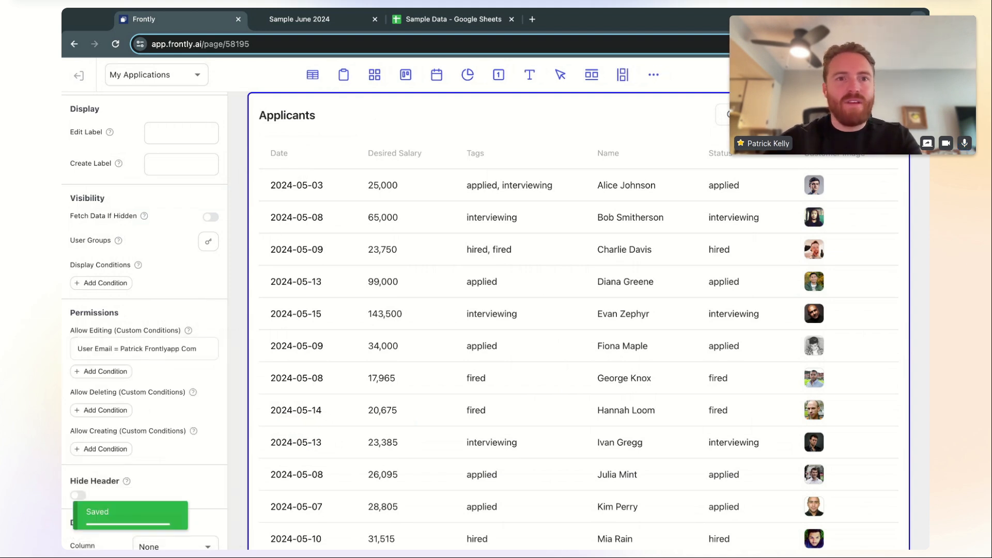
Delete the user-email editing condition and exit the page editor, triggering the unsaved-changes warning
{"action": "scroll", "coordinate": [237, 234], "scroll_direction": "up", "scroll_amount": 1}
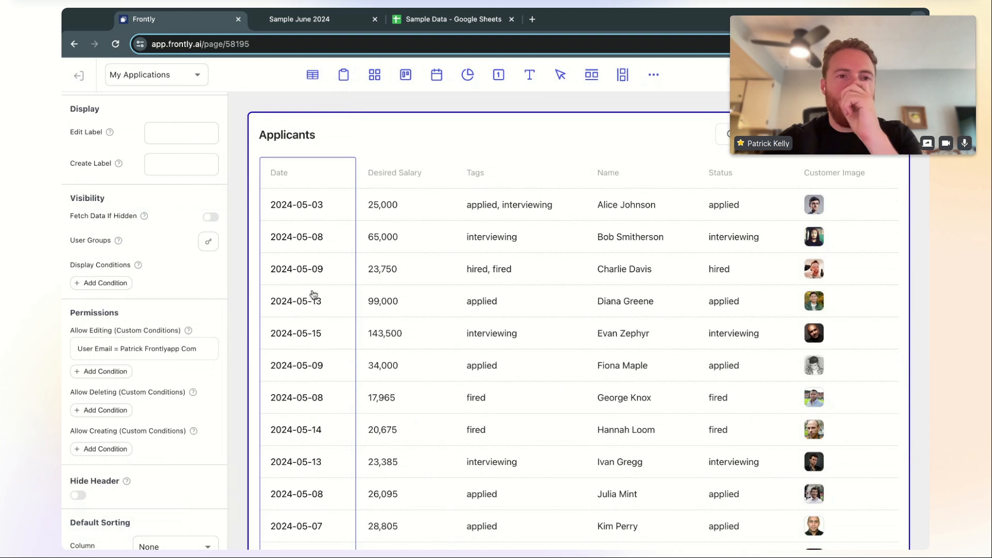
{"action": "scroll", "coordinate": [181, 391], "scroll_direction": "down", "scroll_amount": 1}
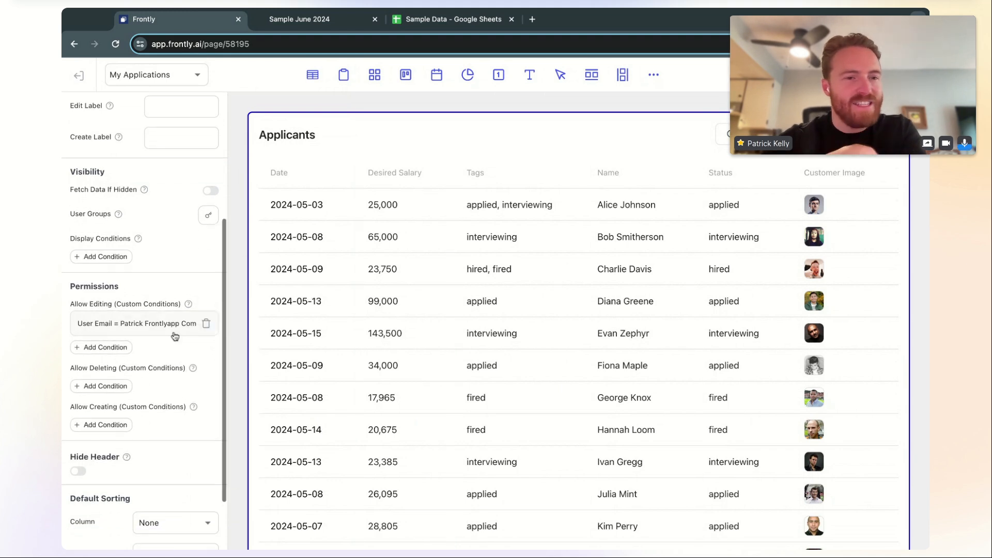
{"action": "left_click", "coordinate": [169, 326]}
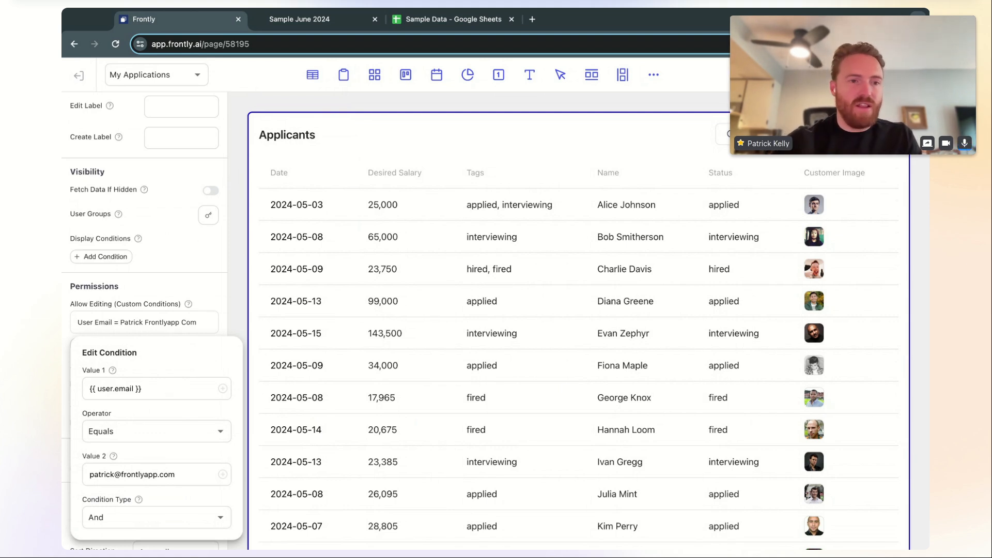
{"action": "left_click", "coordinate": [174, 290]}
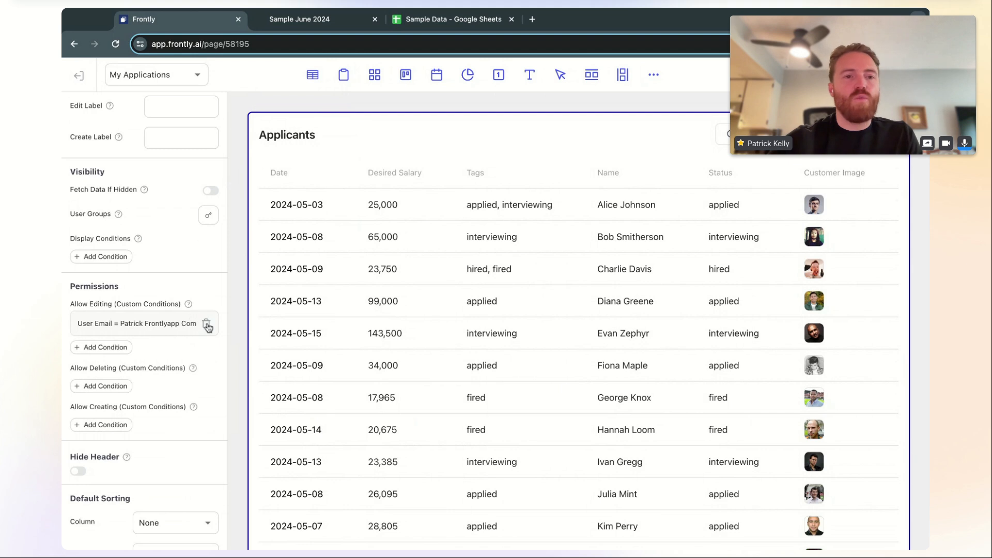
{"action": "left_click", "coordinate": [207, 325]}
{"action": "scroll", "coordinate": [187, 328], "scroll_direction": "up", "scroll_amount": 3}
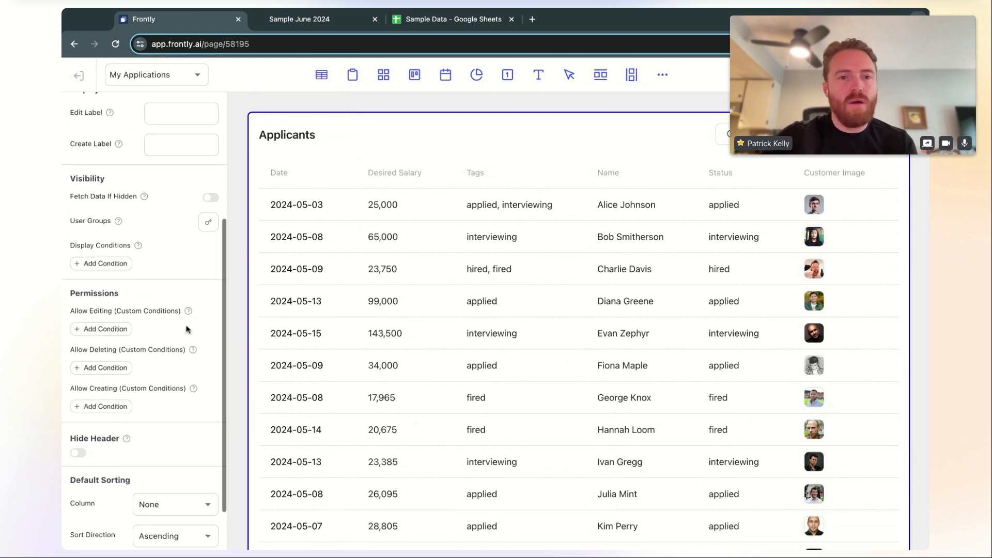
{"action": "scroll", "coordinate": [187, 329], "scroll_direction": "up", "scroll_amount": 2}
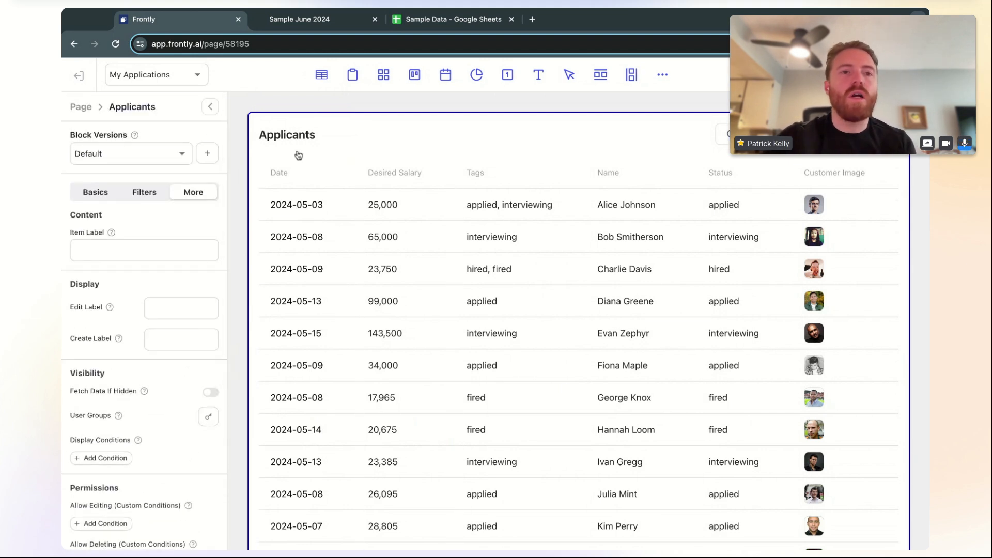
{"action": "left_click", "coordinate": [78, 75]}
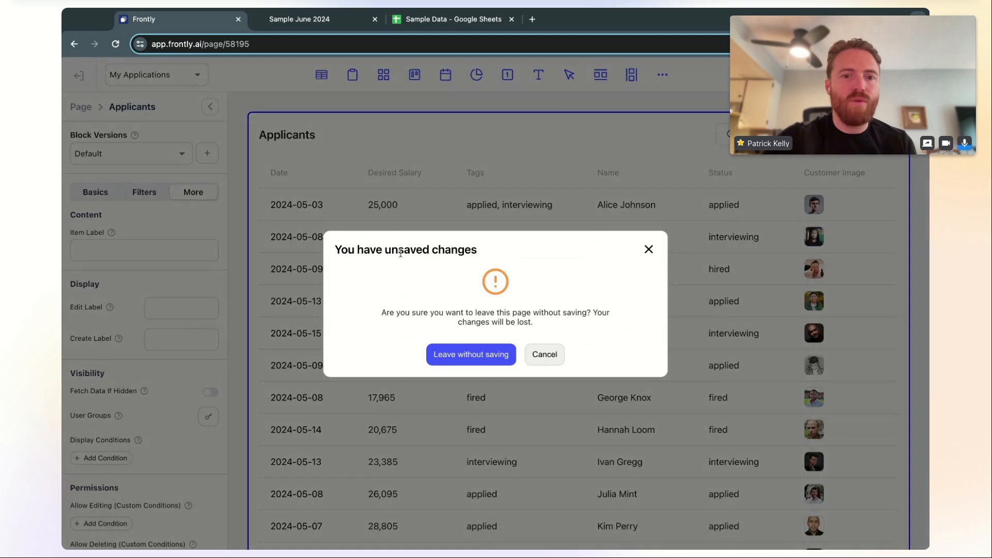
Discard unsaved changes, copy the Test Applicant user's login link, and open a new browser tab
{"action": "left_click", "coordinate": [460, 357]}
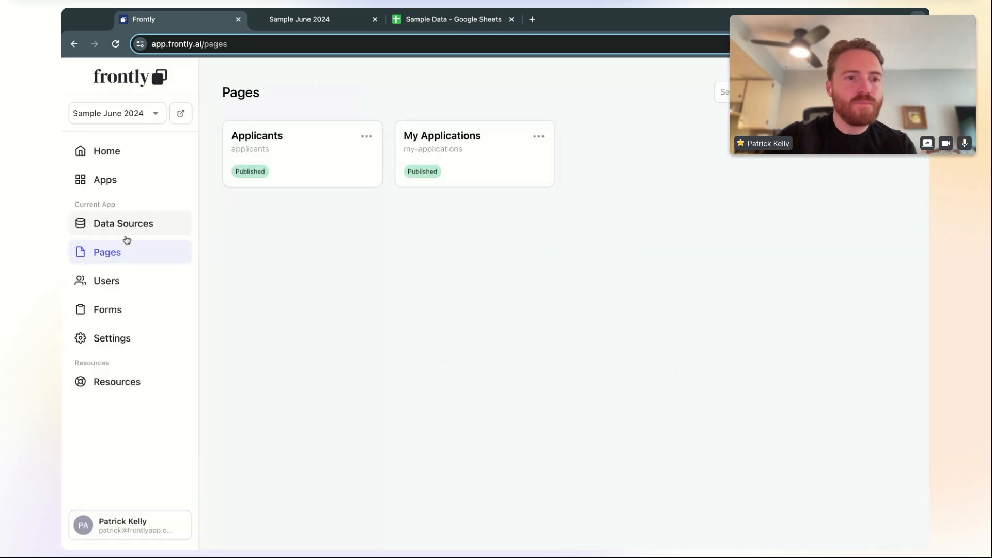
{"action": "left_click", "coordinate": [126, 279]}
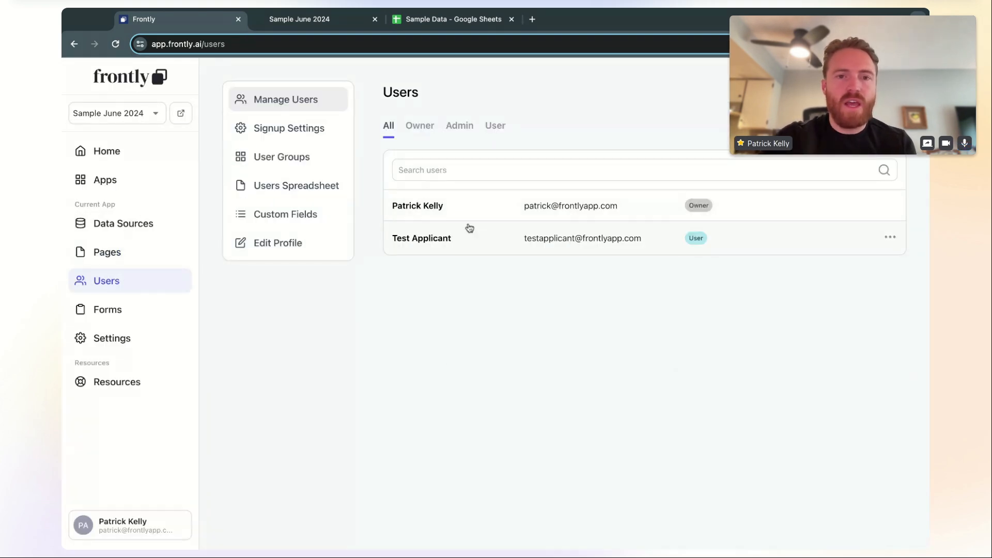
{"action": "left_click", "coordinate": [497, 244]}
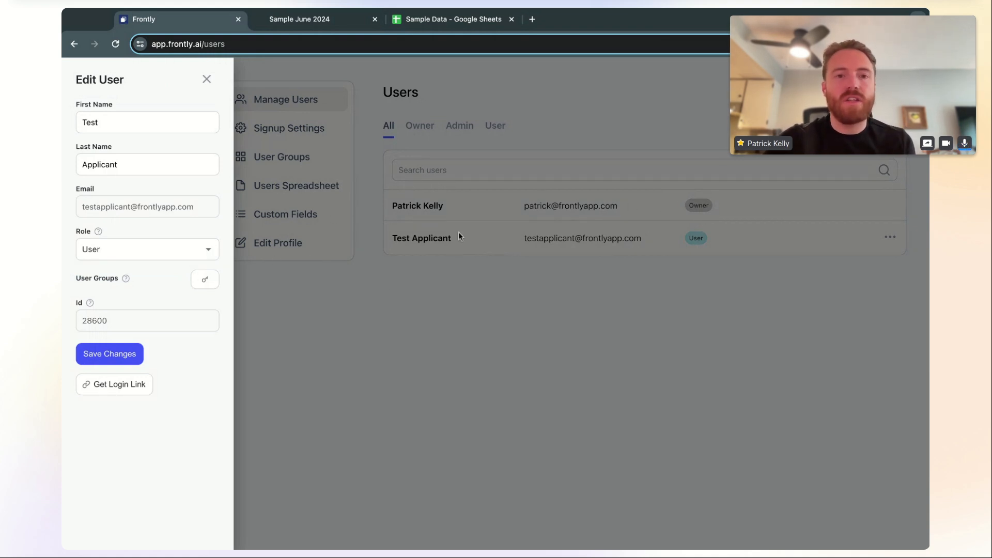
{"action": "left_click", "coordinate": [118, 387]}
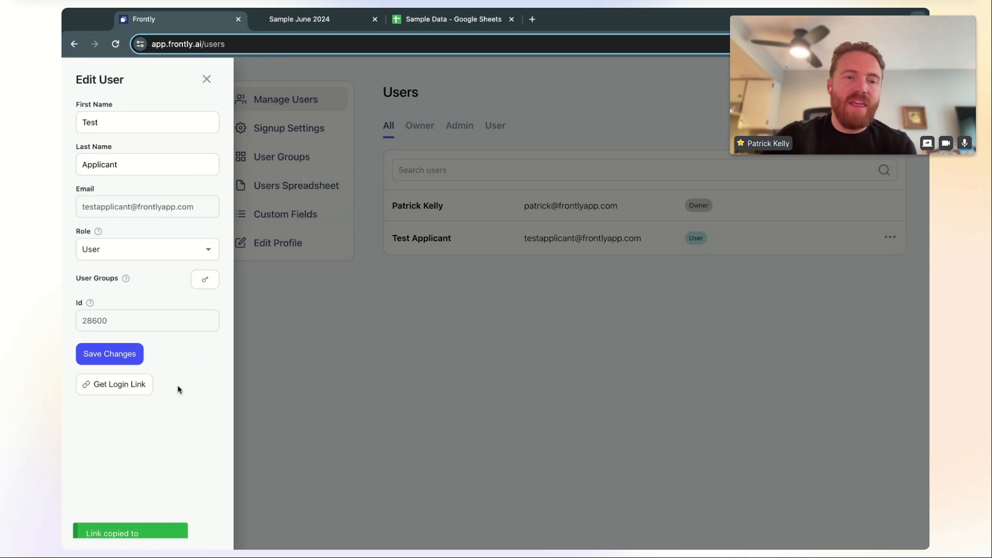
{"action": "left_click", "coordinate": [532, 20]}
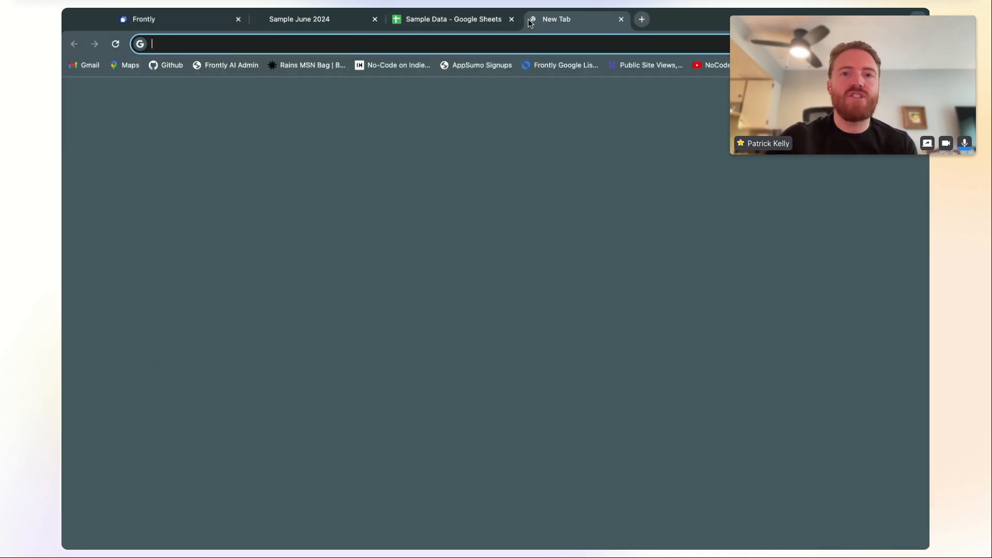
Log into the live app via the pasted login link and view its My Applications page
{"action": "key", "text": "super+v"}
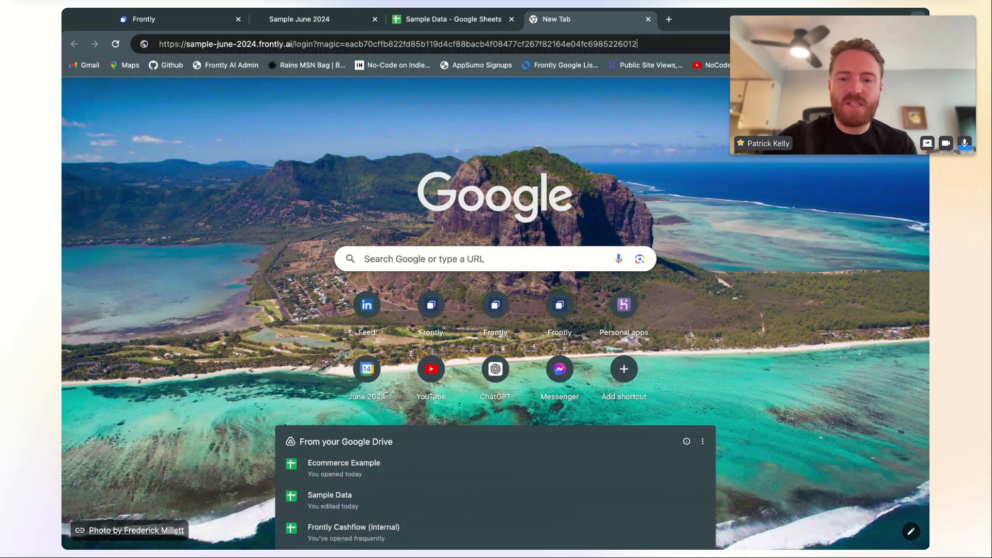
{"action": "key", "text": "Return"}
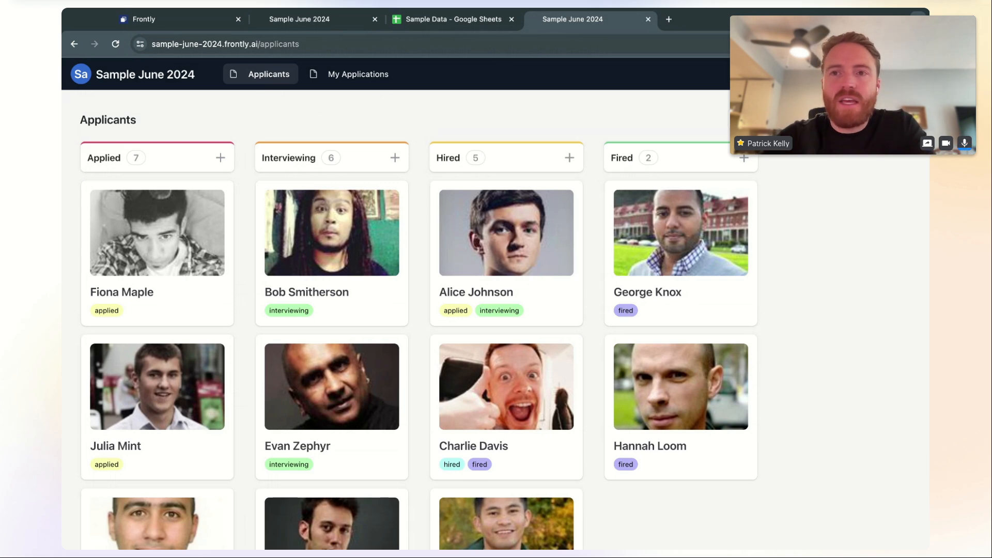
{"action": "left_click", "coordinate": [351, 80]}
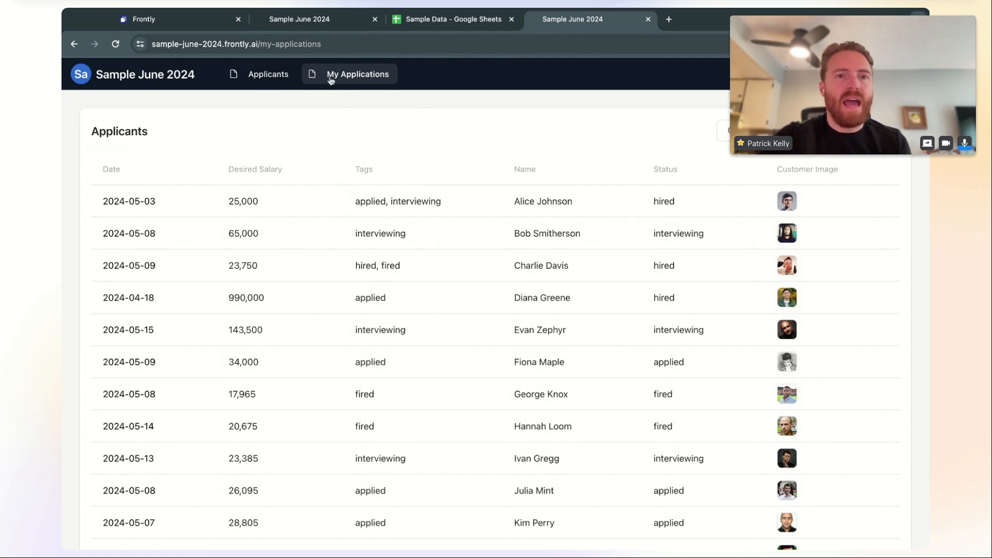
{"action": "left_click", "coordinate": [184, 19]}
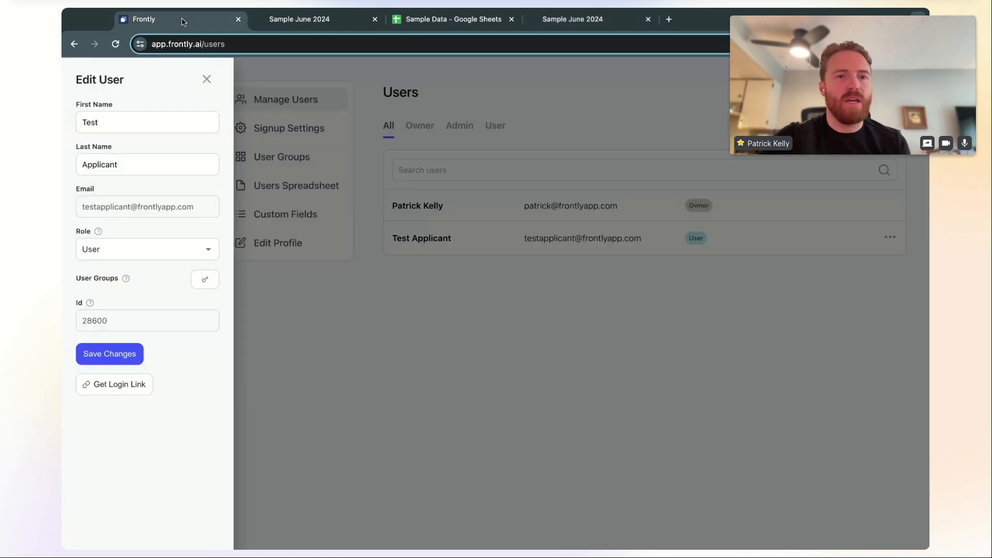
Add the Test Applicant user to the Applicants user group and save the user
{"action": "left_click", "coordinate": [205, 281]}
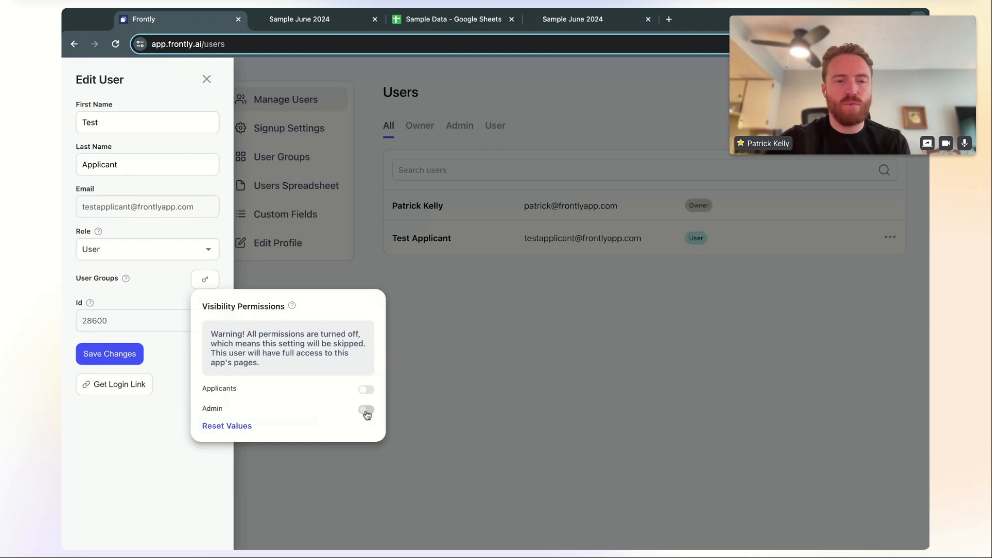
{"action": "left_click", "coordinate": [366, 390]}
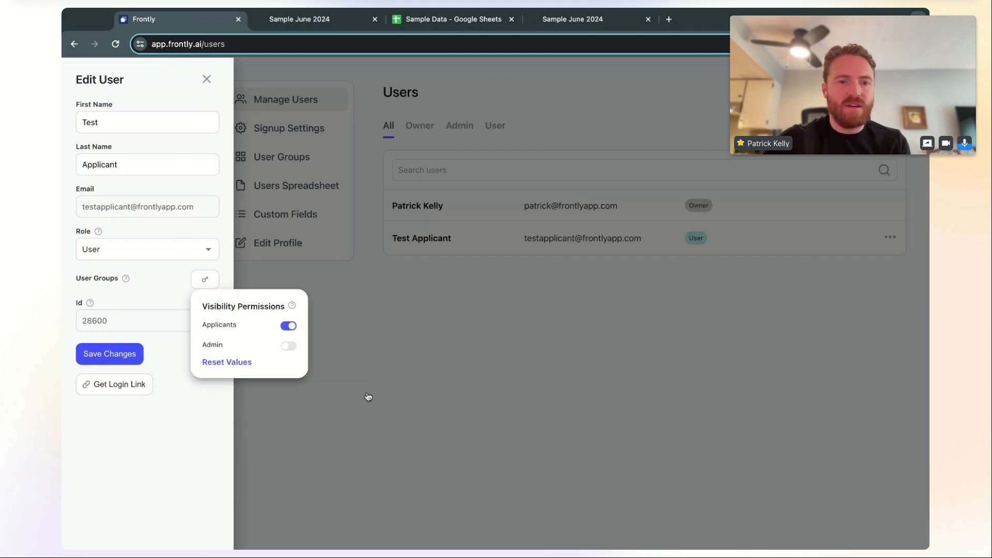
{"action": "left_click", "coordinate": [362, 357]}
{"action": "left_click", "coordinate": [130, 355]}
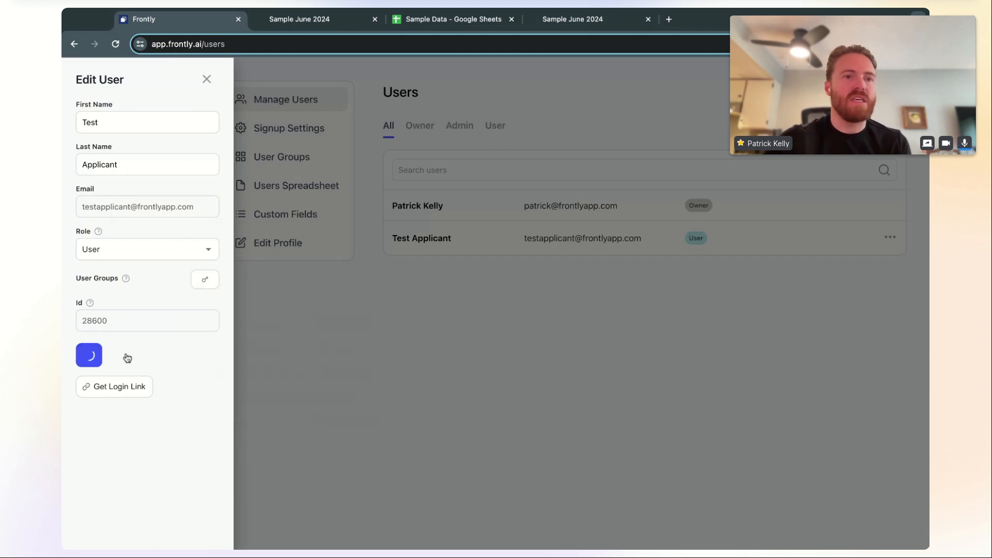
{"action": "left_click", "coordinate": [339, 19]}
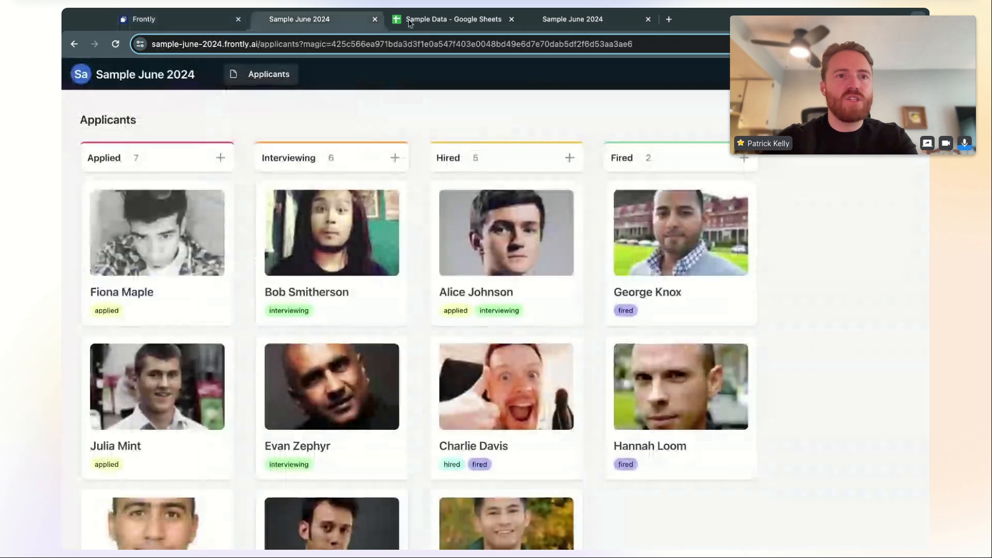
Close the duplicate app tab and scroll through the live My Applications table
{"action": "key", "text": "super+w"}
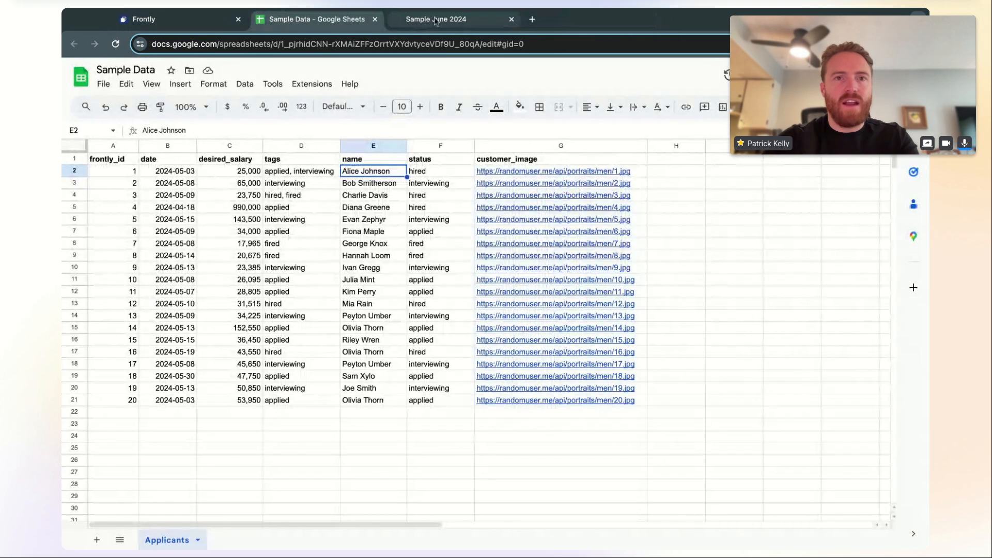
{"action": "left_click", "coordinate": [437, 21]}
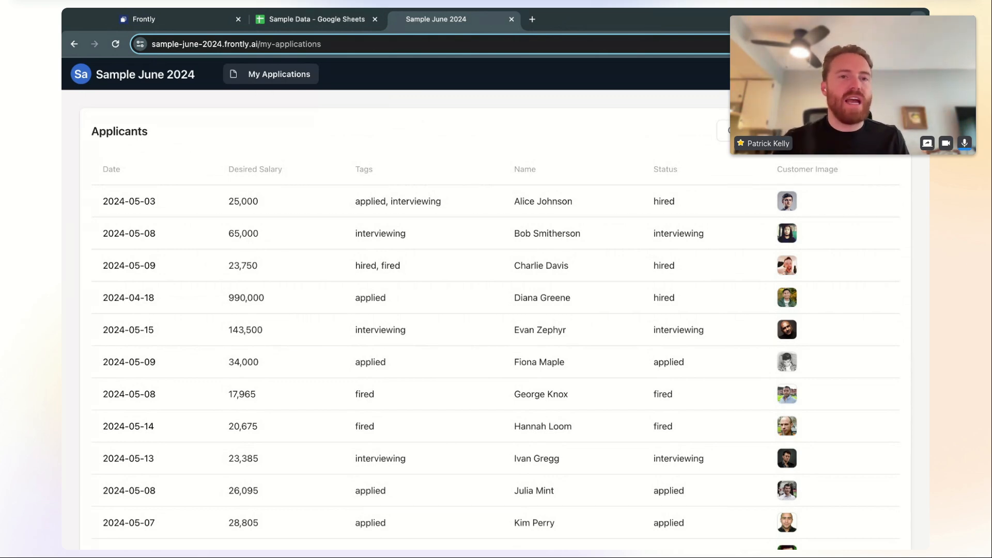
{"action": "scroll", "coordinate": [450, 223], "scroll_direction": "down", "scroll_amount": 6}
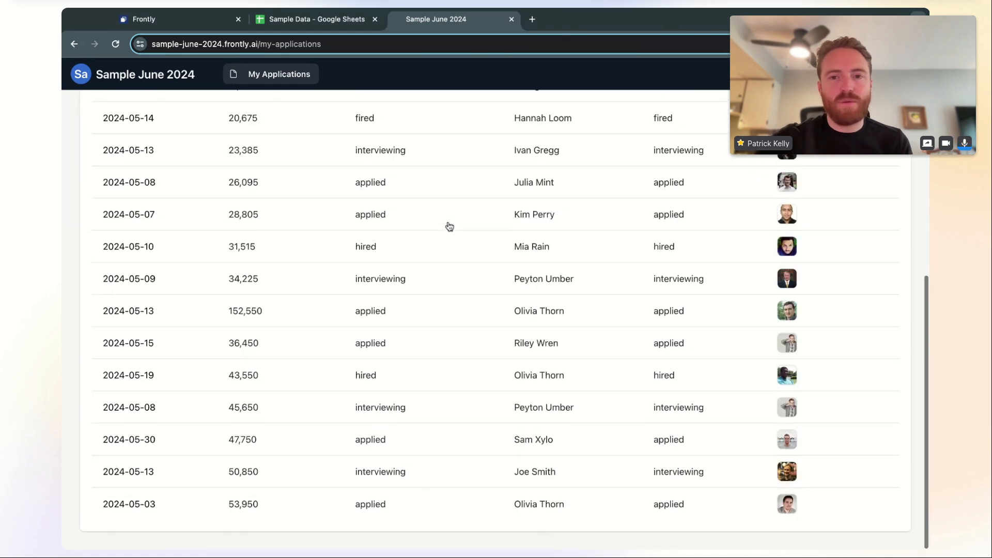
{"action": "scroll", "coordinate": [410, 206], "scroll_direction": "up", "scroll_amount": 6}
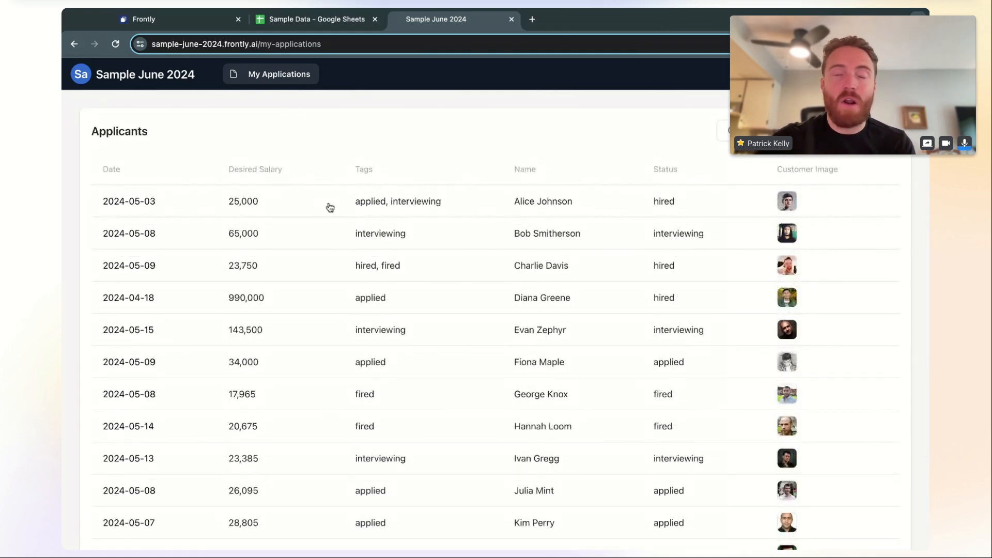
{"action": "left_click", "coordinate": [270, 23]}
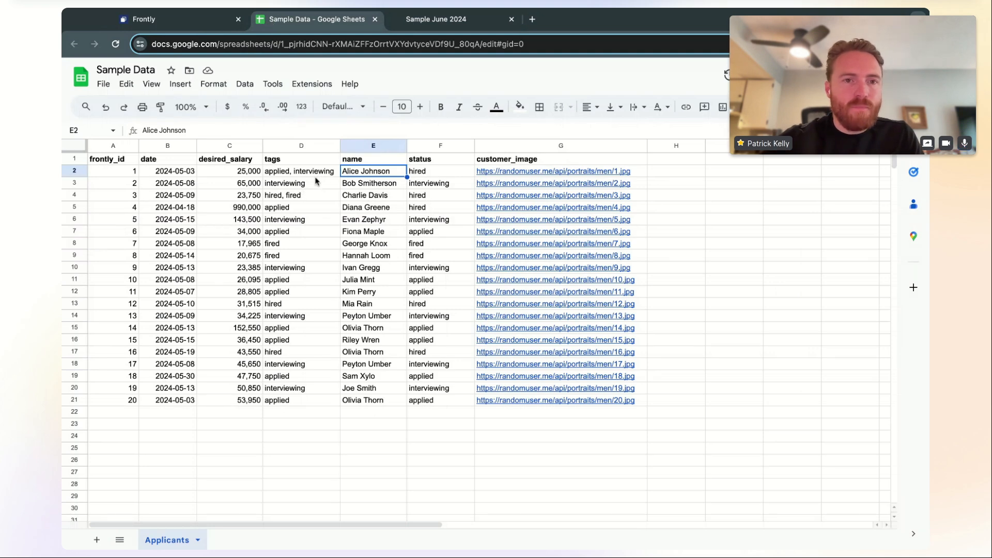
Insert a new column left of name with the header 'email'
{"action": "left_click", "coordinate": [351, 150]}
{"action": "right_click", "coordinate": [352, 151]}
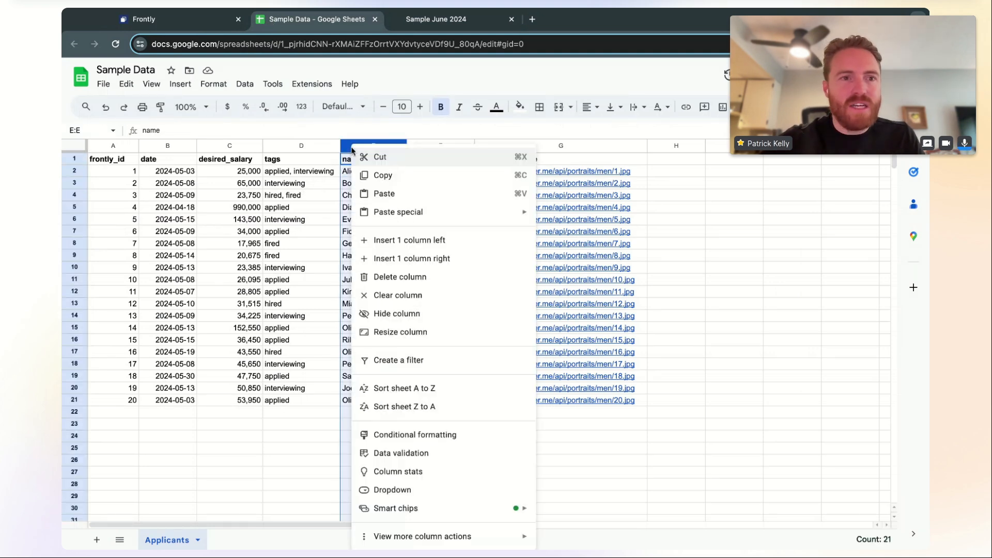
{"action": "left_click", "coordinate": [407, 239]}
{"action": "type", "text": "email"}
{"action": "key", "text": "Return"}
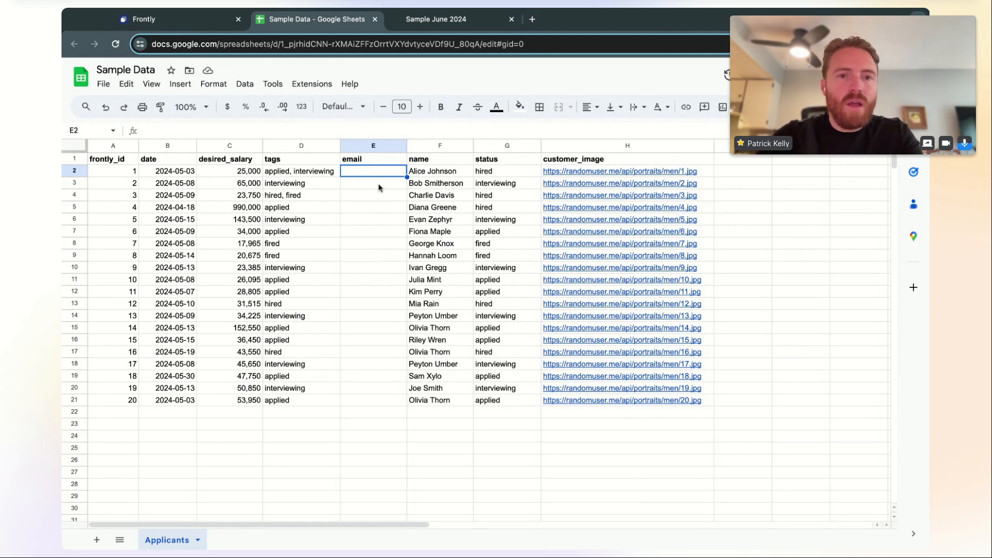
{"action": "left_click", "coordinate": [435, 175]}
{"action": "type", "text": "Test"}
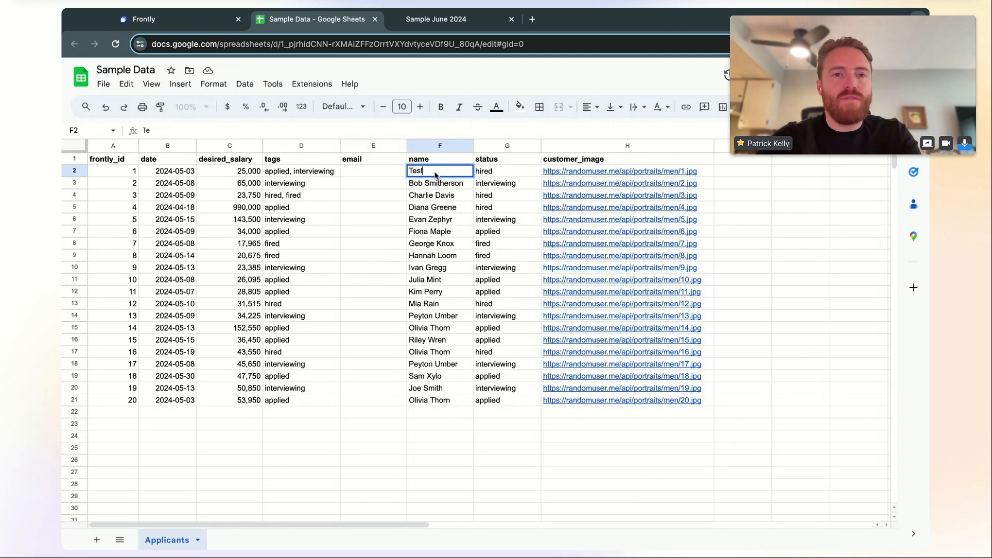
{"action": "type", "text": " Applicant"}
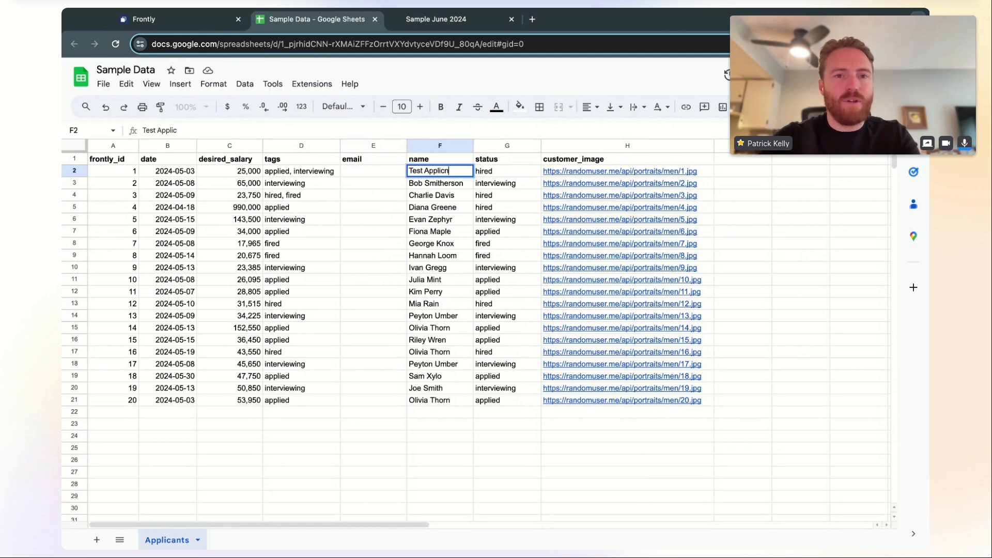
{"action": "key", "text": "Return"}
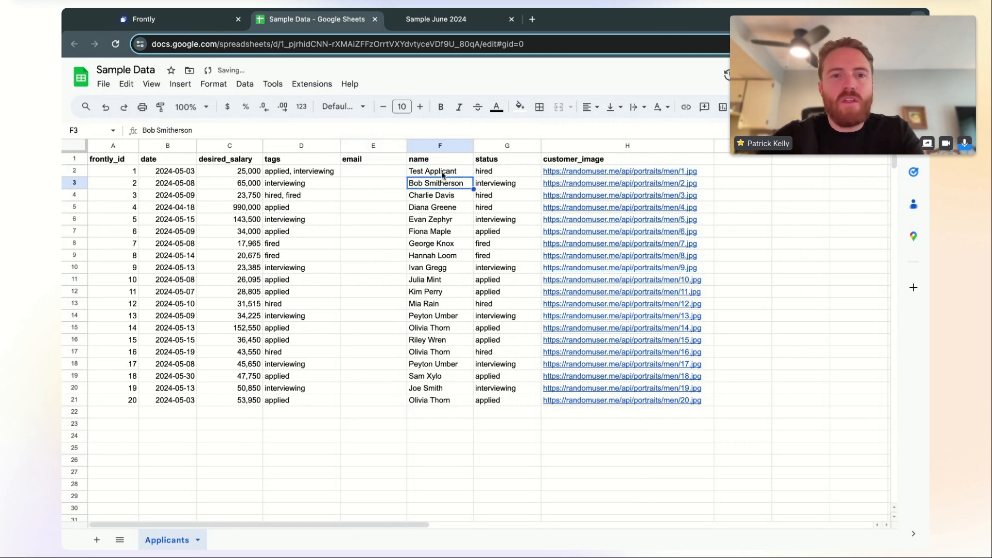
{"action": "left_click", "coordinate": [371, 176]}
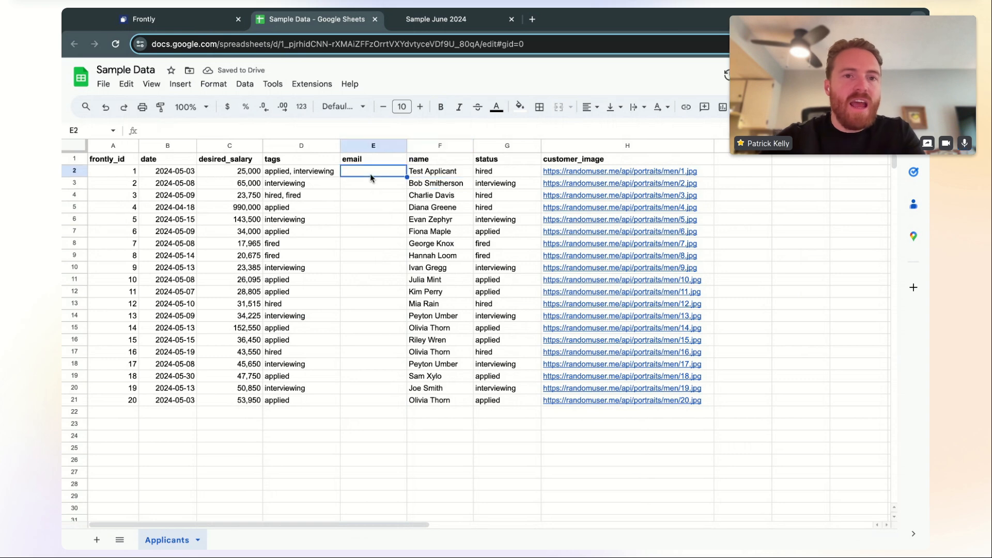
{"action": "left_click", "coordinate": [197, 20]}
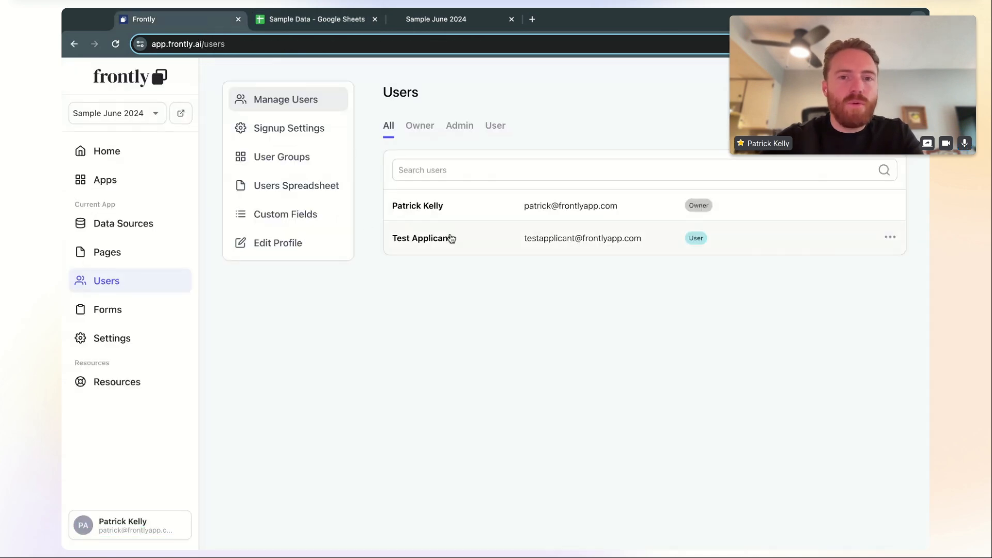
Copy the test user's email from Frontly's Edit User panel and paste it into cell E2
{"action": "left_click", "coordinate": [452, 238]}
{"action": "triple_click", "coordinate": [159, 214]}
{"action": "key", "text": "ctrl+c"}
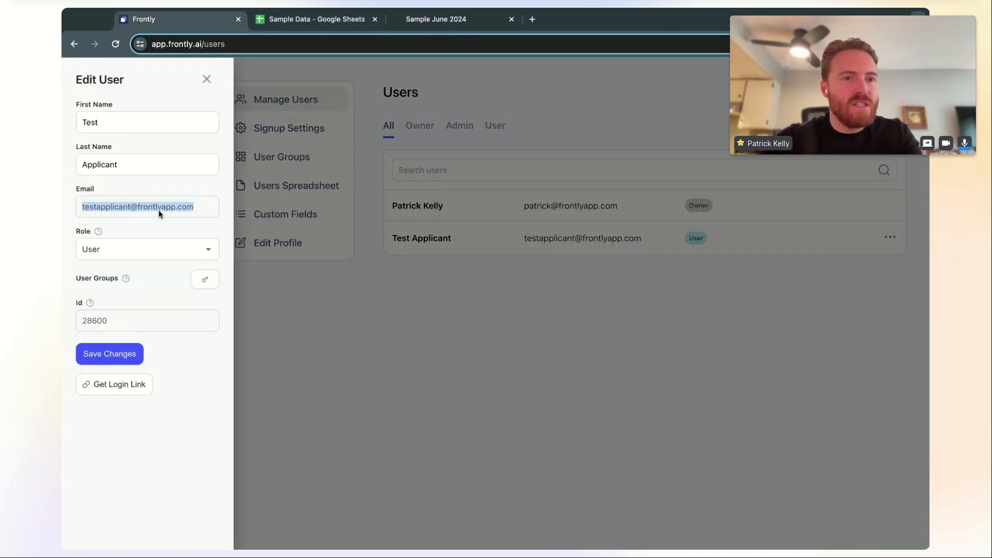
{"action": "left_click", "coordinate": [325, 27]}
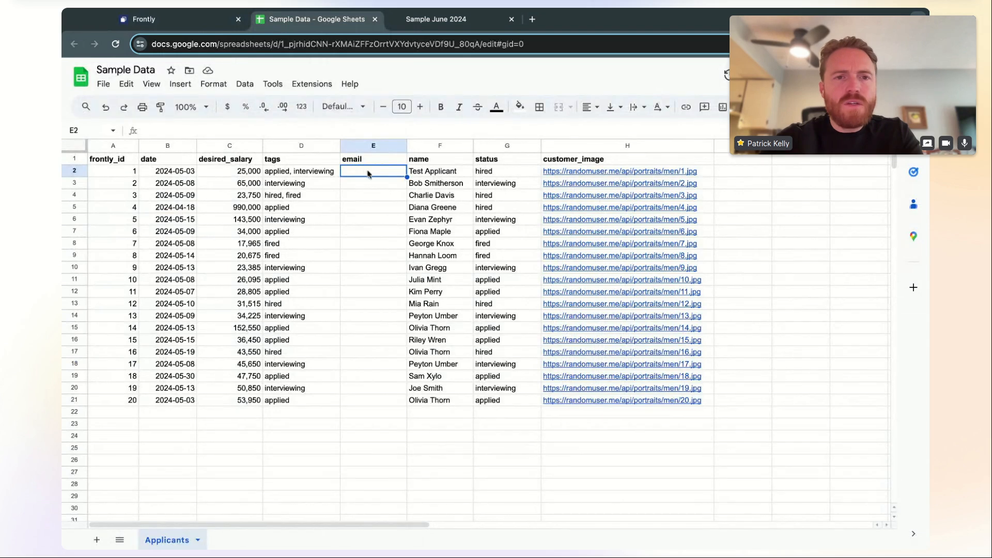
{"action": "key", "text": "ctrl+v"}
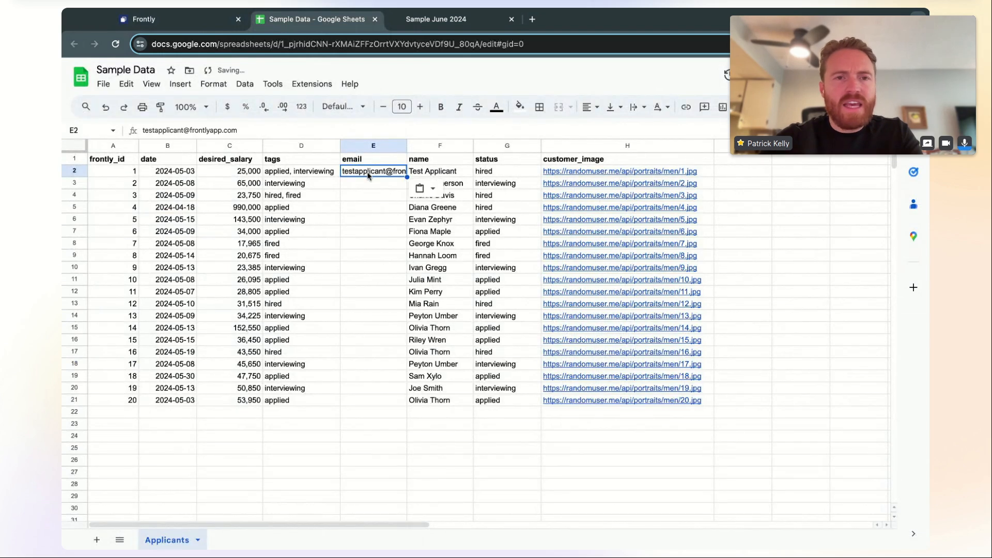
Widen the email column to fit the address and check the first applicant's row
{"action": "double_click", "coordinate": [406, 146]}
{"action": "left_click_drag", "start_coordinate": [440, 145], "coordinate": [466, 146]}
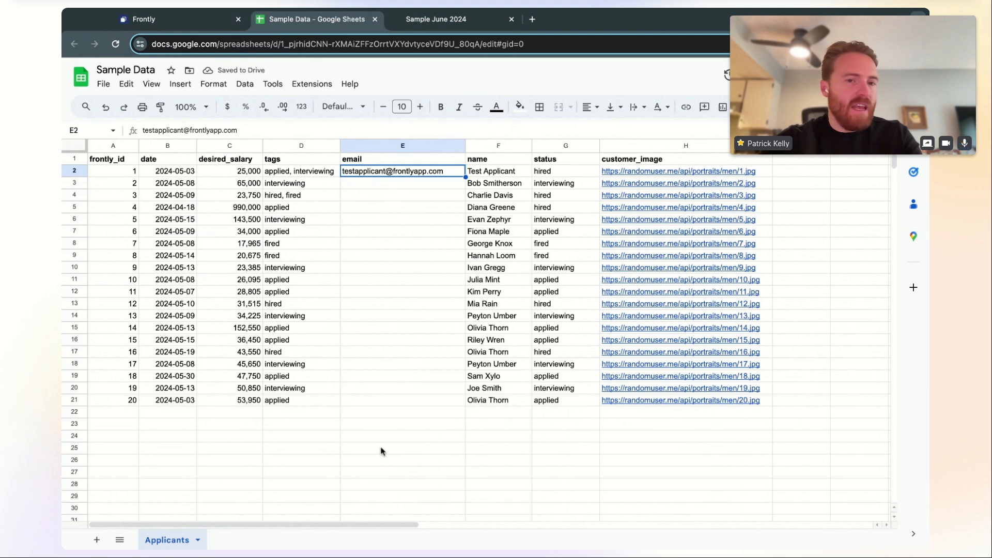
{"action": "left_click", "coordinate": [404, 403]}
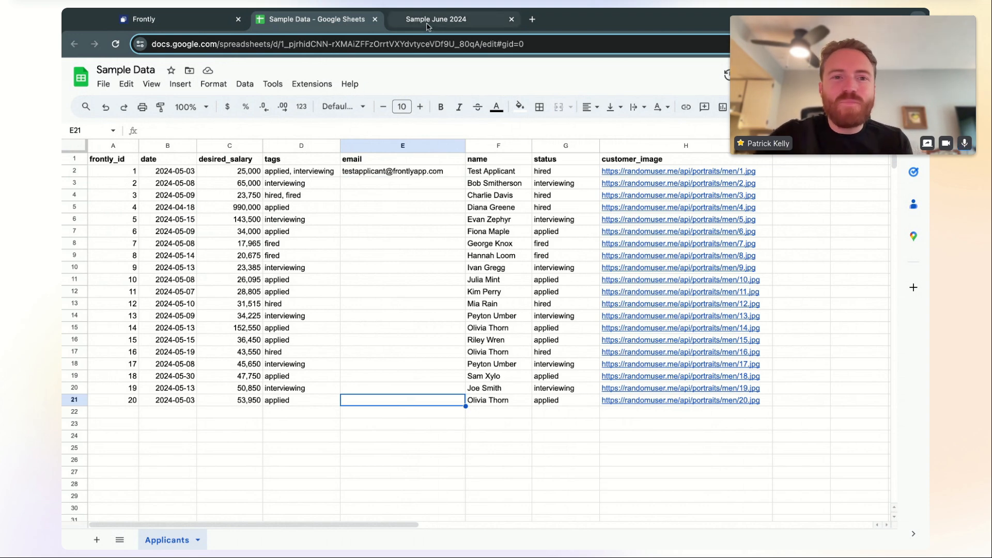
{"action": "left_click", "coordinate": [391, 173]}
{"action": "left_click", "coordinate": [337, 171]}
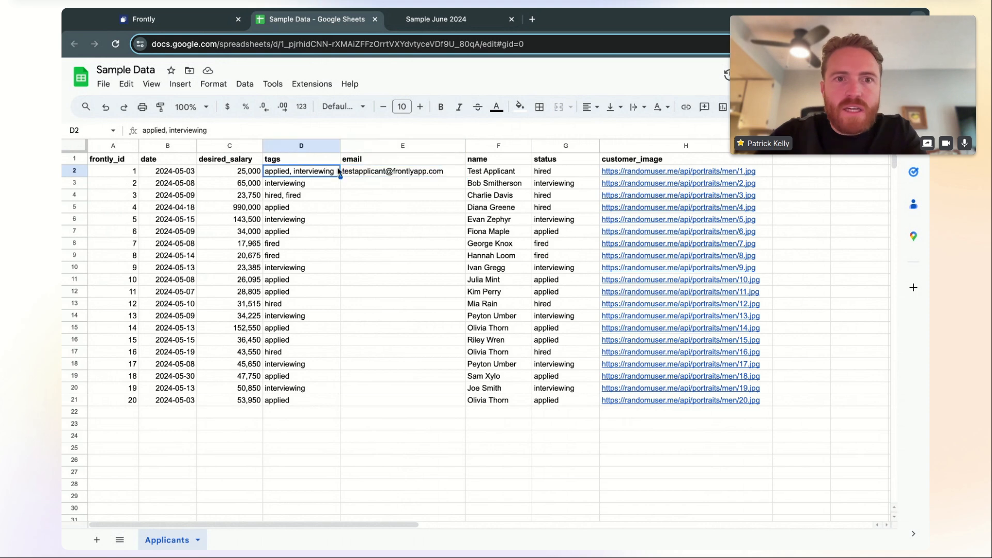
{"action": "left_click", "coordinate": [378, 175]}
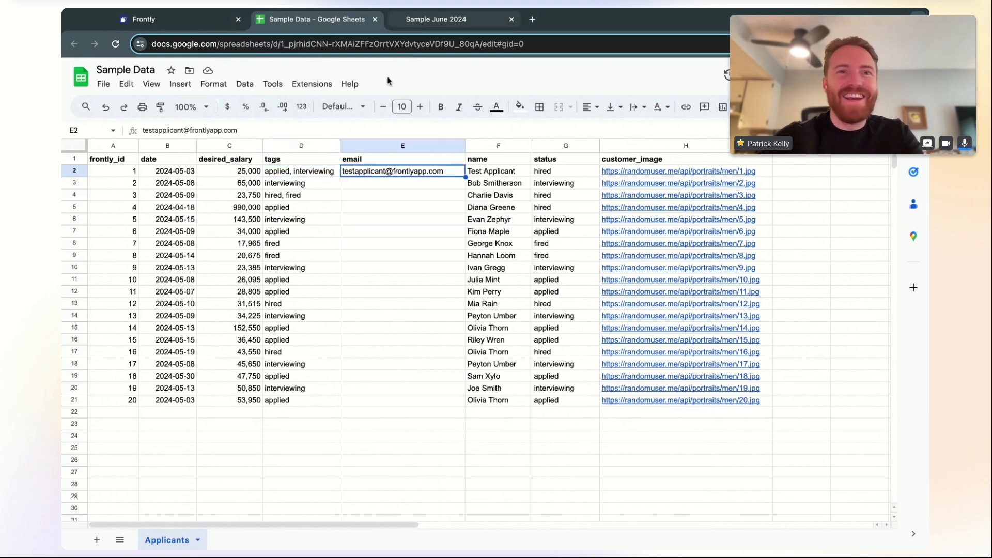
{"action": "left_click", "coordinate": [385, 196]}
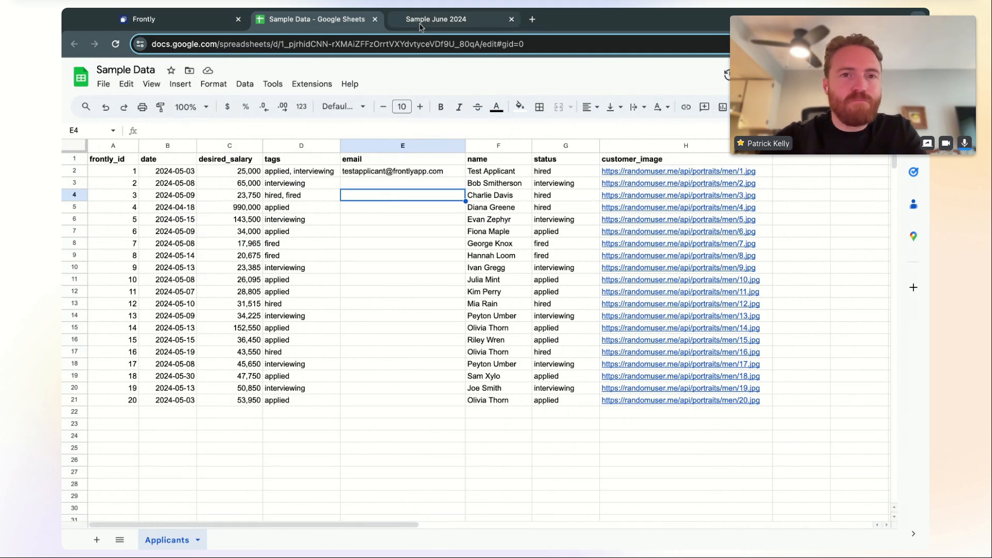
{"action": "left_click", "coordinate": [379, 175]}
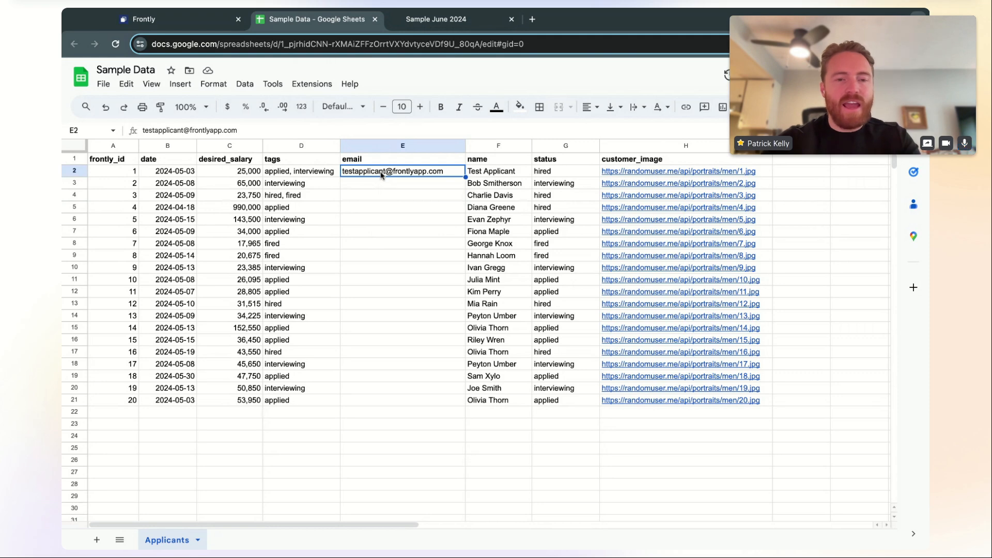
{"action": "left_click", "coordinate": [427, 20]}
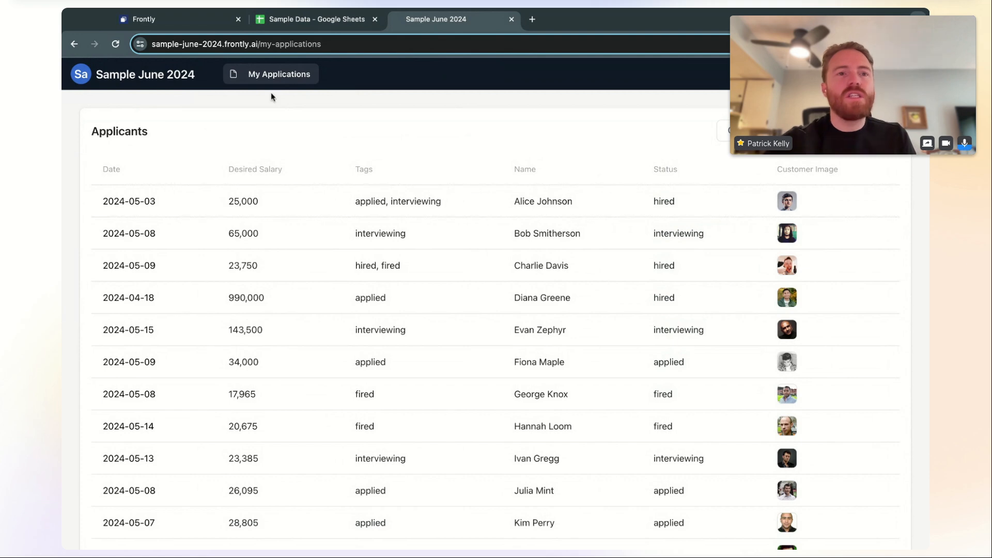
Refresh the Applicants data source's data and headers so it shows 7 columns including email
{"action": "left_click", "coordinate": [210, 22]}
{"action": "left_click", "coordinate": [207, 79]}
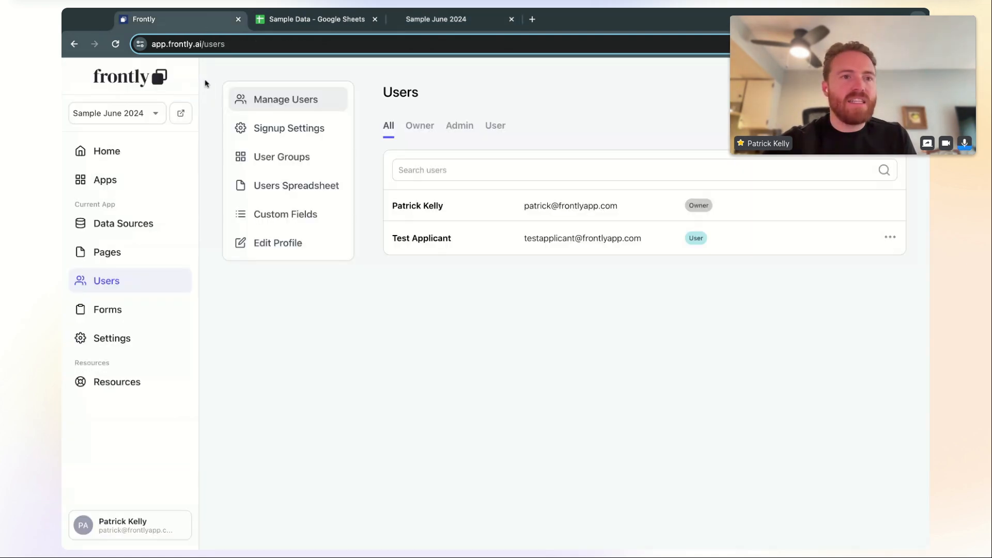
{"action": "left_click", "coordinate": [135, 227]}
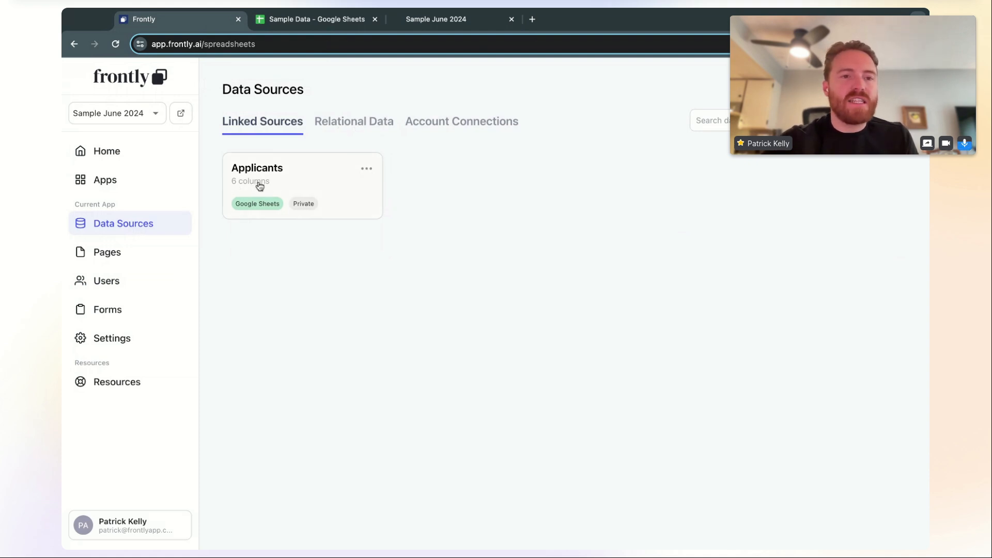
{"action": "left_click", "coordinate": [309, 20]}
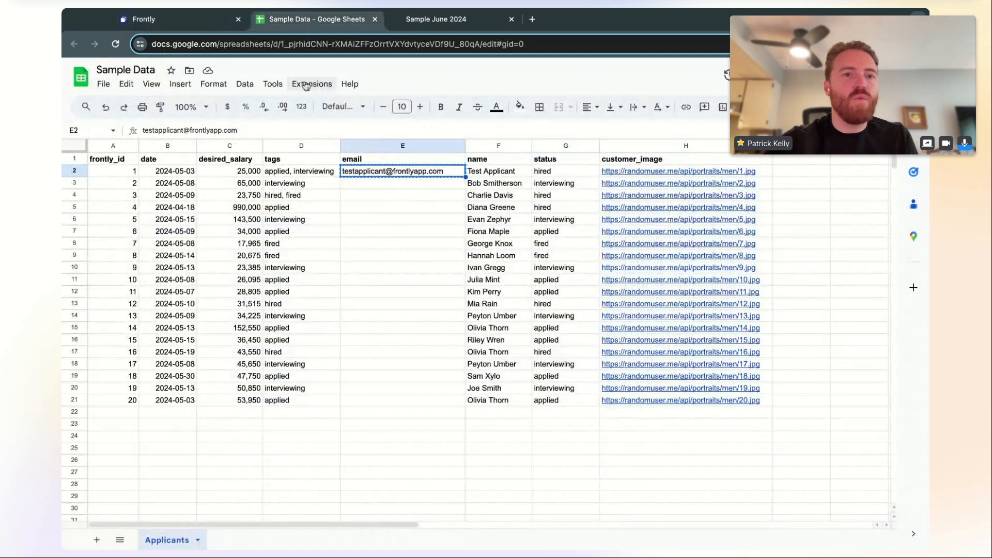
{"action": "left_click", "coordinate": [217, 20]}
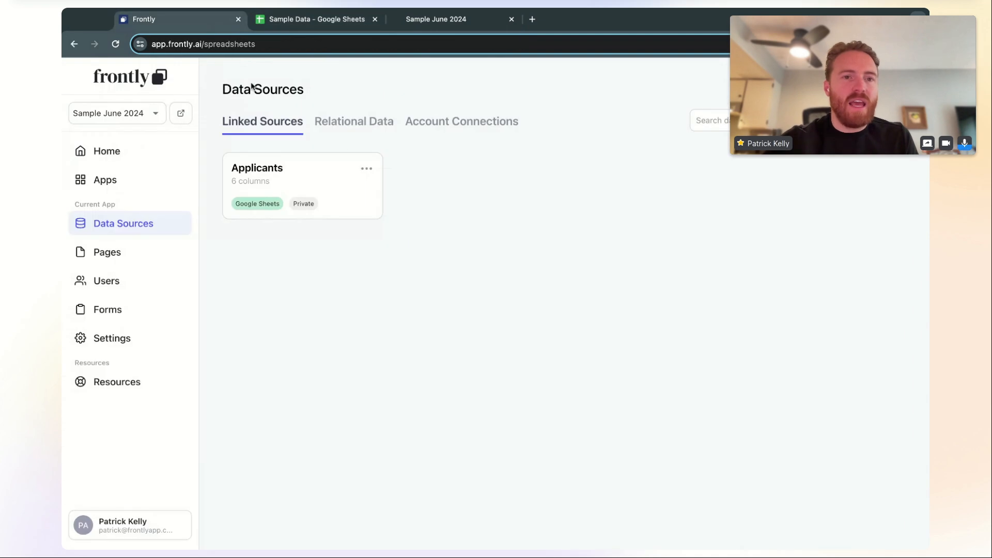
{"action": "left_click", "coordinate": [368, 171]}
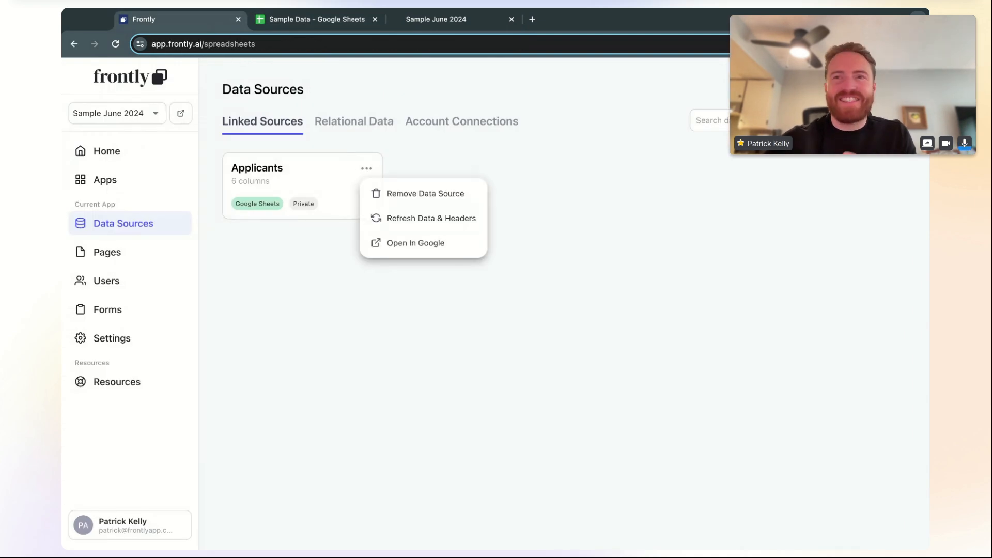
{"action": "left_click", "coordinate": [414, 224]}
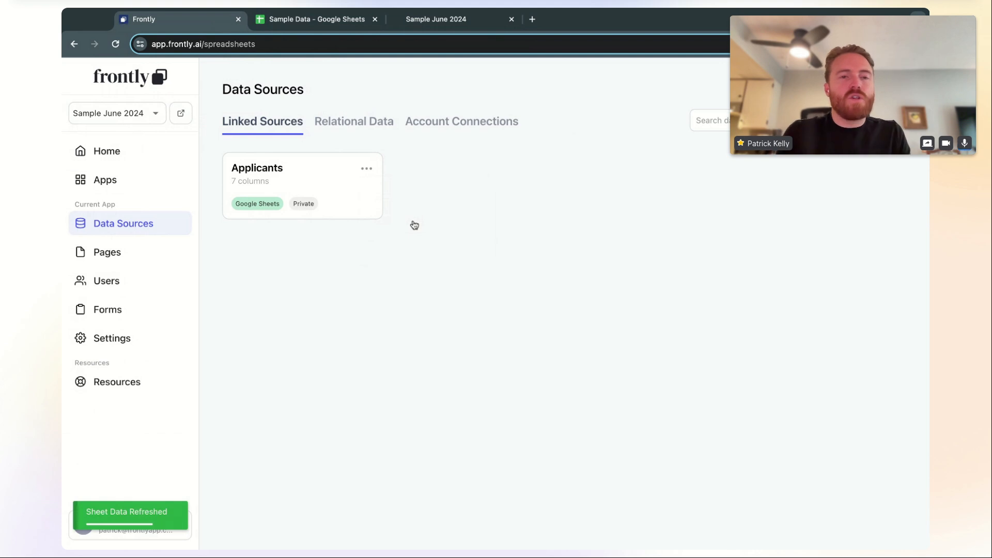
{"action": "left_click", "coordinate": [367, 169]}
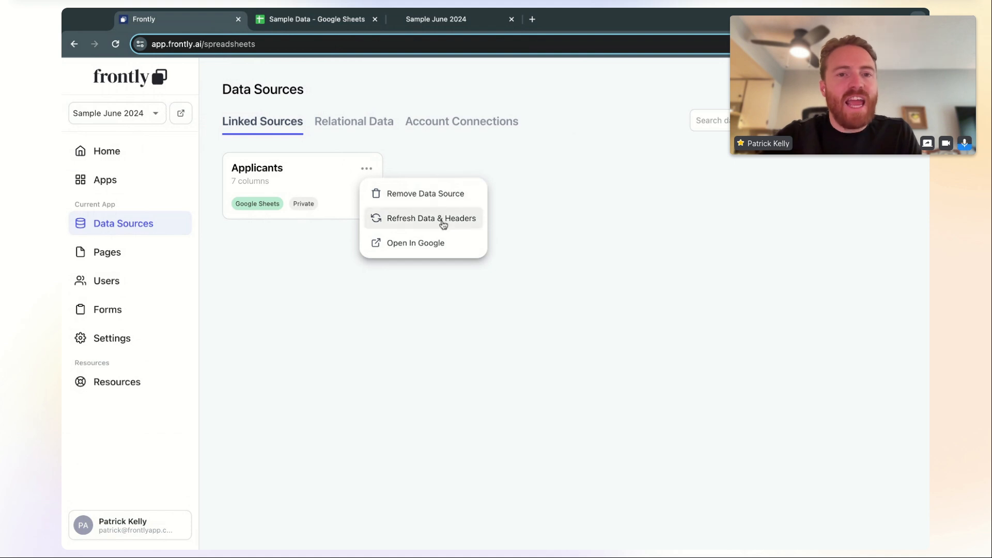
{"action": "left_click", "coordinate": [423, 167]}
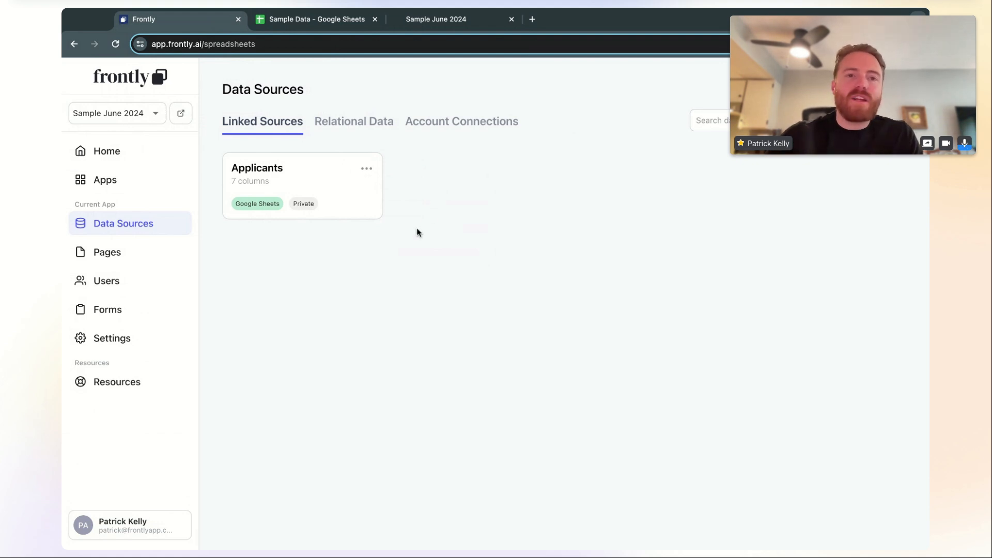
Open the My Applications page in the editor and view the Applicants table's Filters settings
{"action": "left_click", "coordinate": [143, 257]}
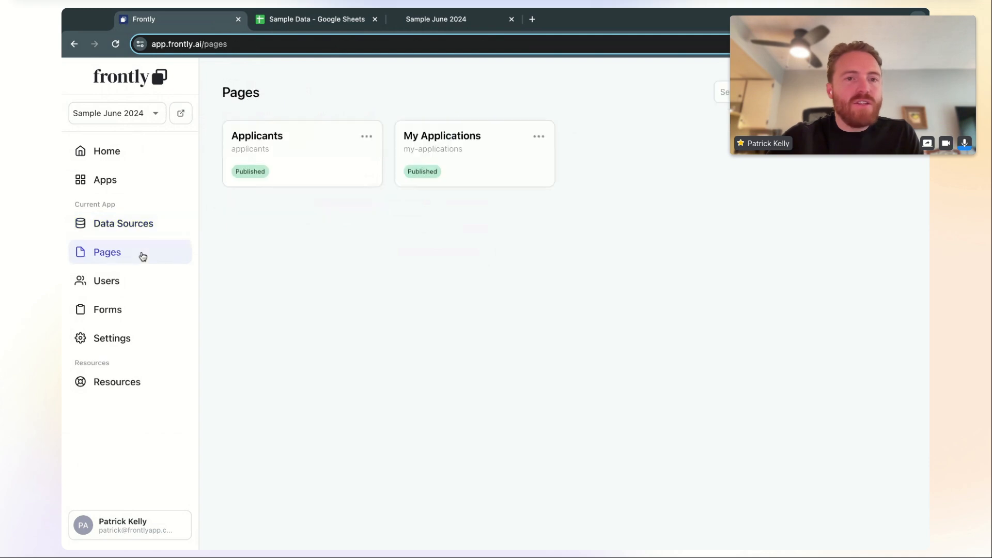
{"action": "left_click", "coordinate": [448, 150]}
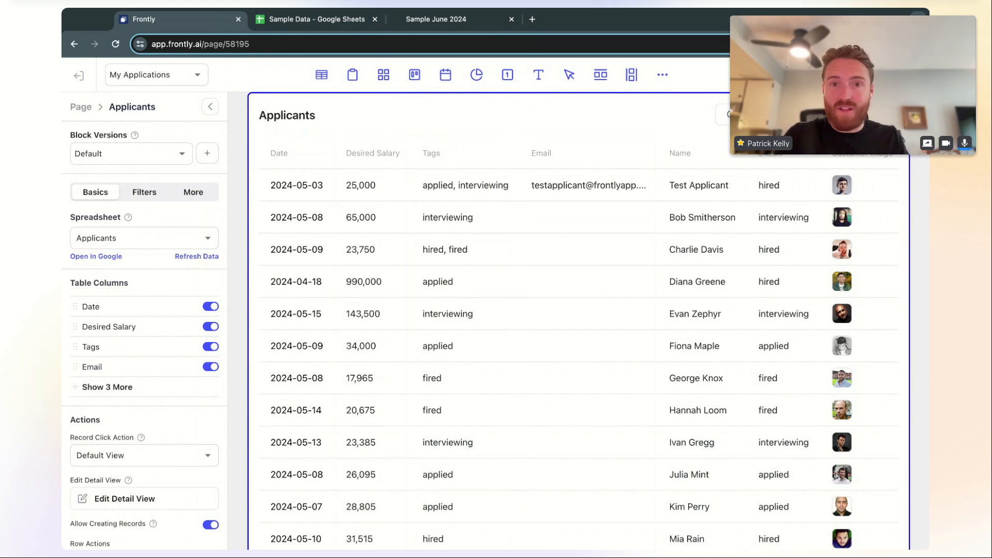
{"action": "left_click", "coordinate": [139, 194]}
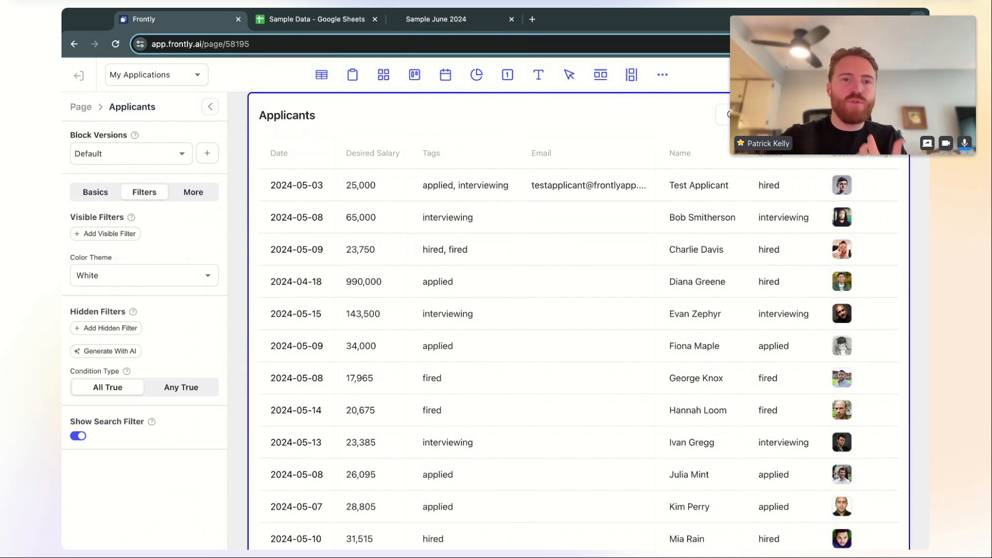
{"action": "left_click", "coordinate": [468, 21]}
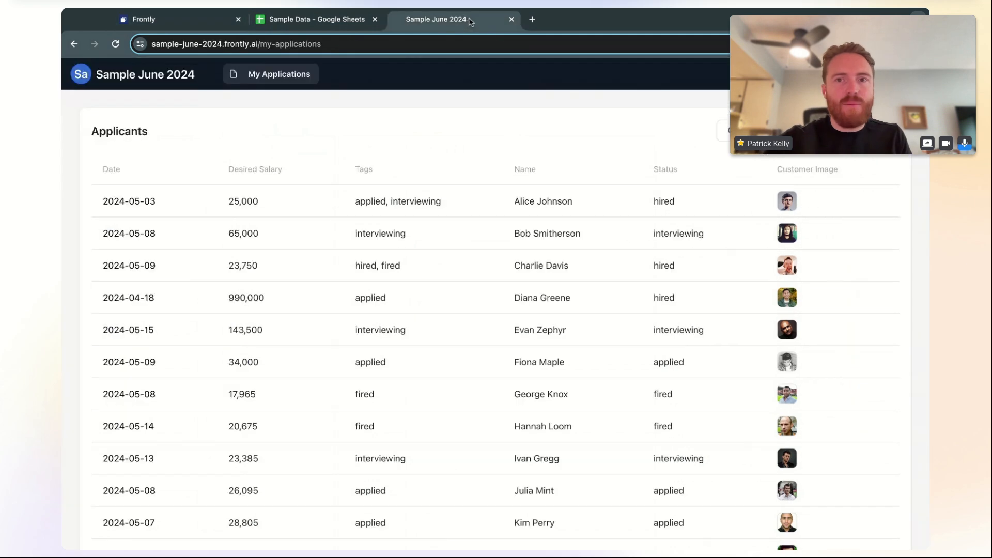
Try a search in the live applicants table, then clear it to list all applicants
{"action": "type", "text": "lk"}
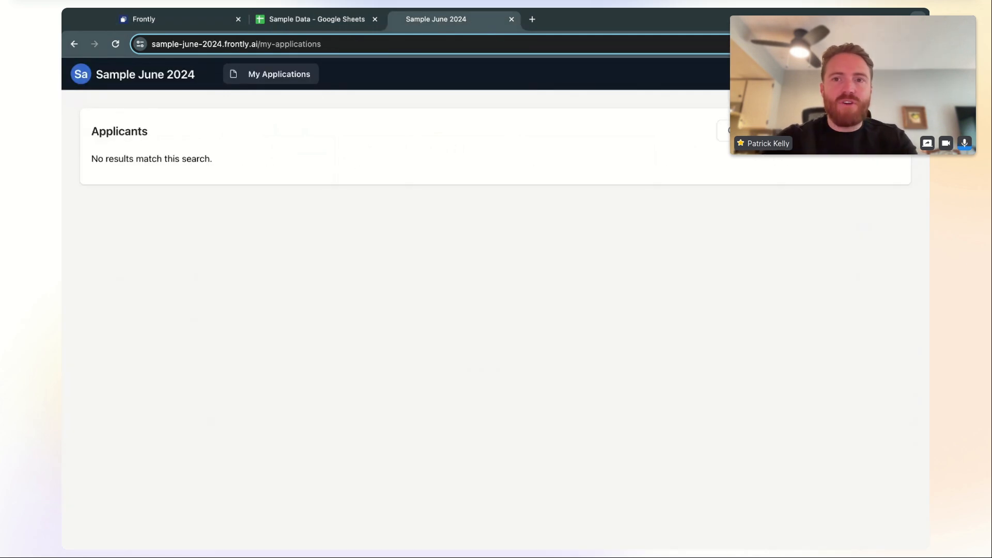
{"action": "key", "text": "BackSpace"}
{"action": "key", "text": "BackSpace"}
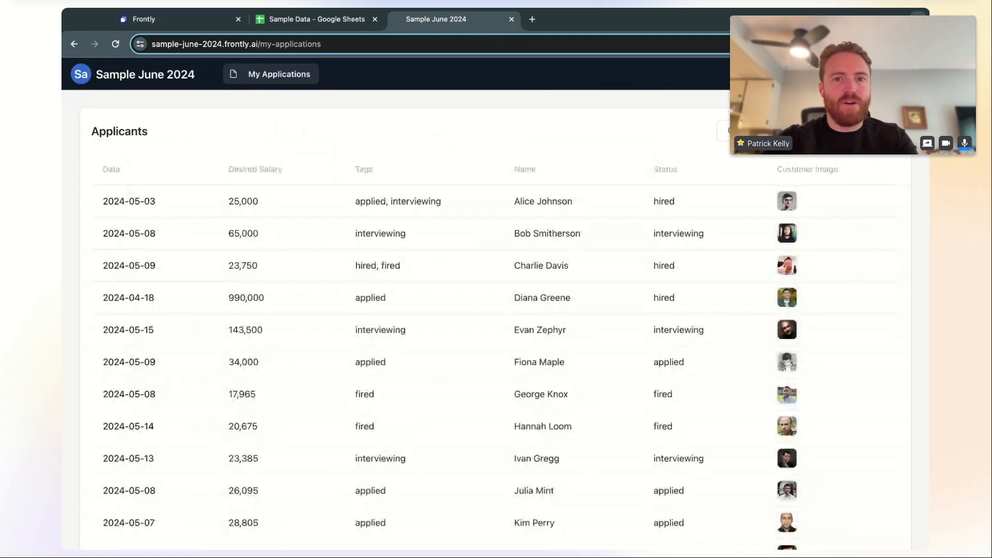
{"action": "type", "text": "alie"}
{"action": "key", "text": "BackSpace"}
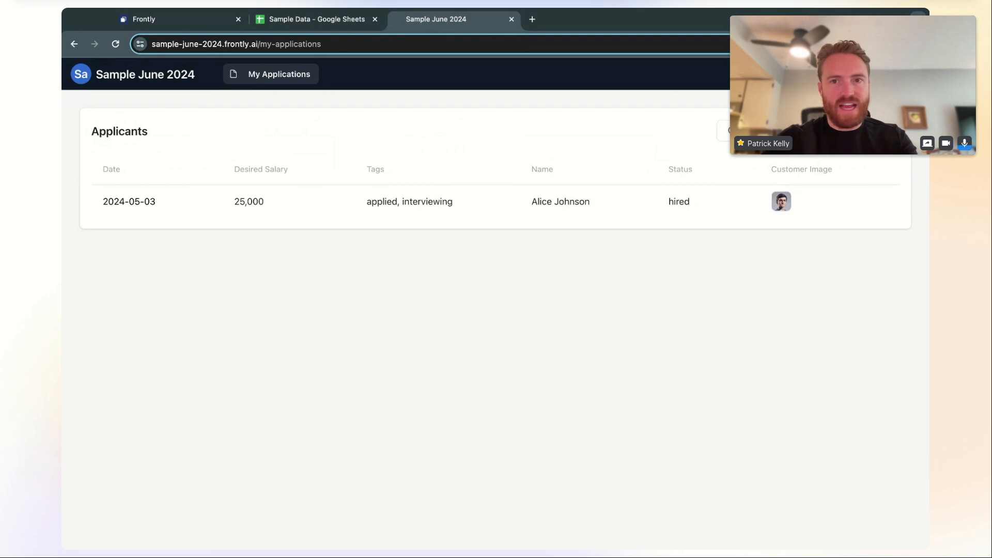
{"action": "key", "text": "BackSpace"}
{"action": "key", "text": "BackSpace"}
{"action": "key", "text": "BackSpace"}
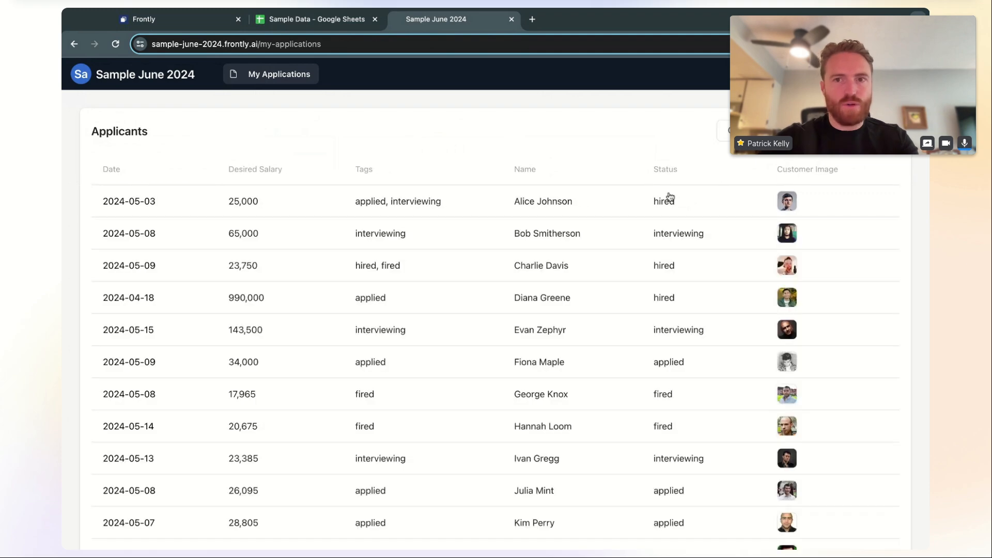
Add a visible filter on Desired Salary with operator Greater Than, labelled 'Salary'
{"action": "left_click", "coordinate": [205, 16]}
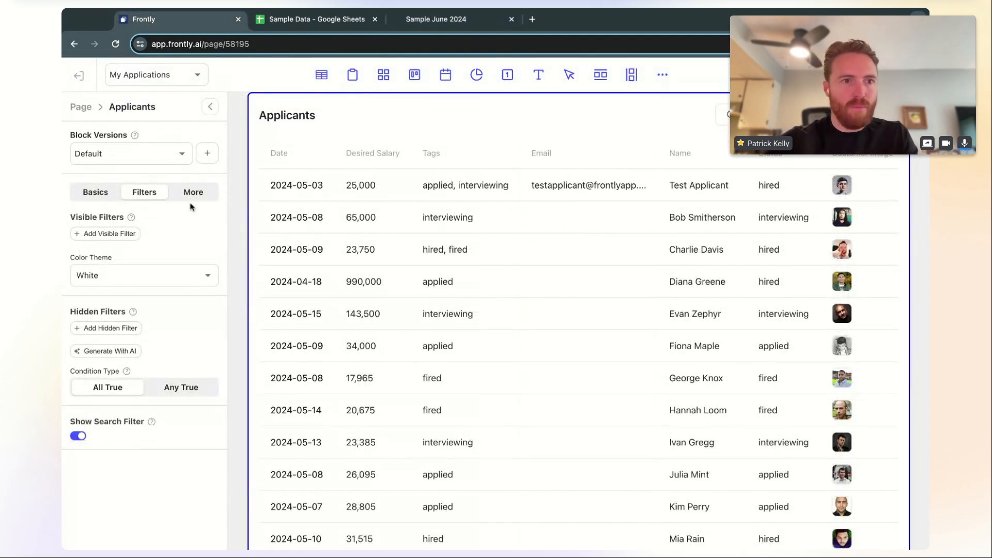
{"action": "left_click", "coordinate": [119, 234]}
{"action": "left_click", "coordinate": [154, 240]}
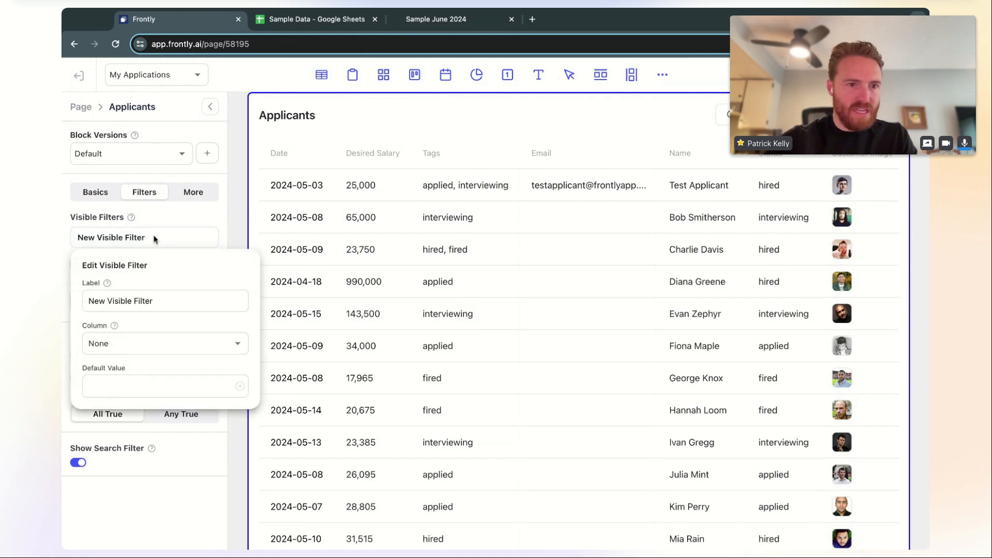
{"action": "left_click", "coordinate": [180, 345]}
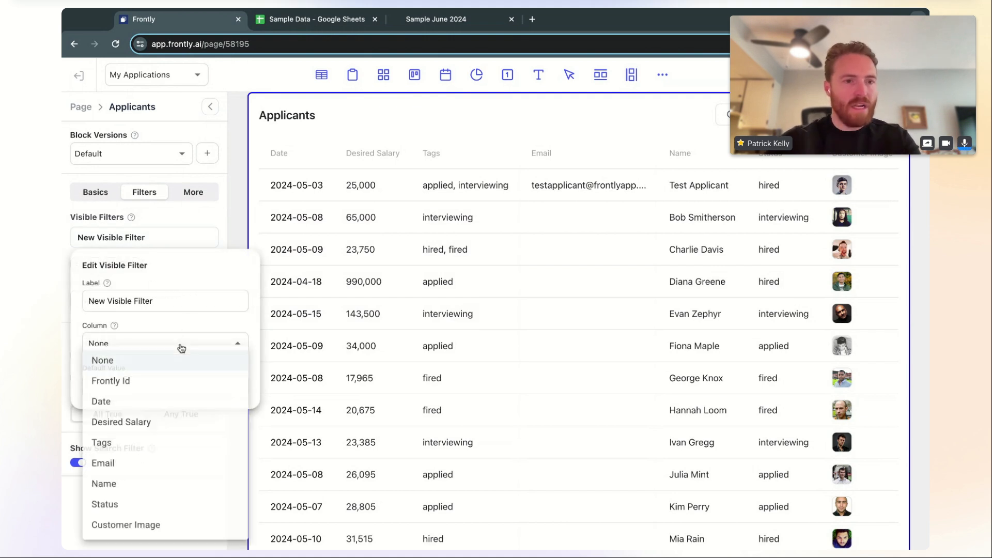
{"action": "left_click", "coordinate": [176, 423]}
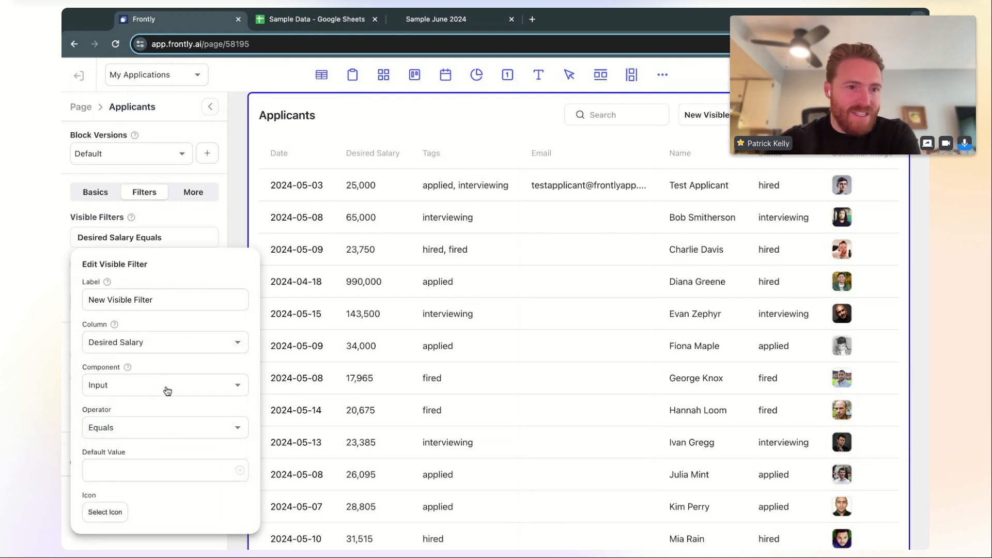
{"action": "left_click", "coordinate": [160, 429]}
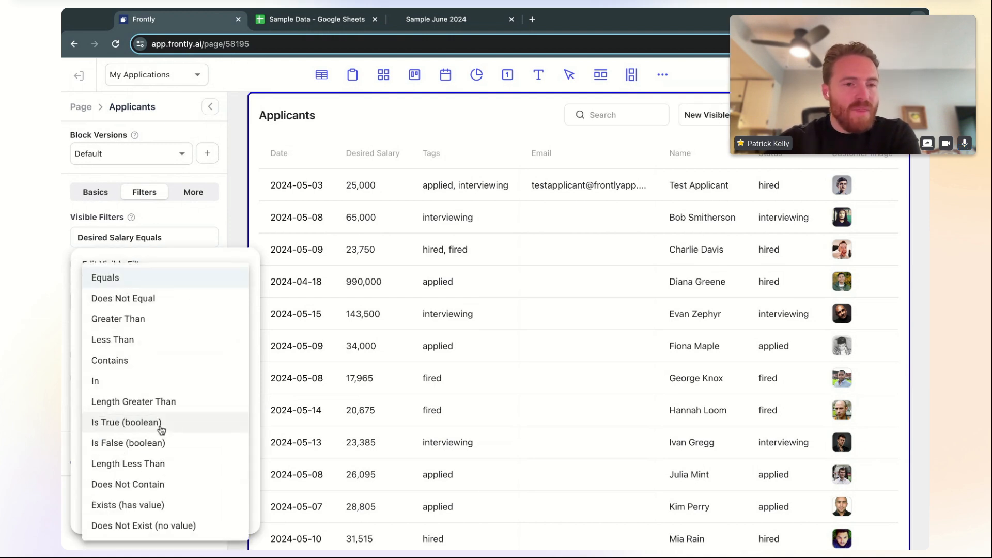
{"action": "left_click", "coordinate": [163, 318]}
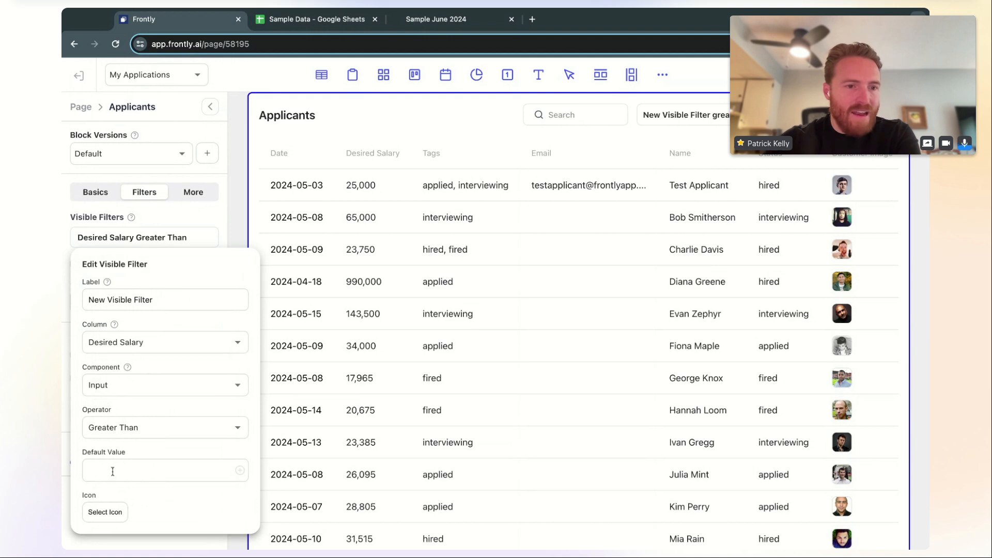
{"action": "triple_click", "coordinate": [177, 297]}
{"action": "type", "text": "Salary"}
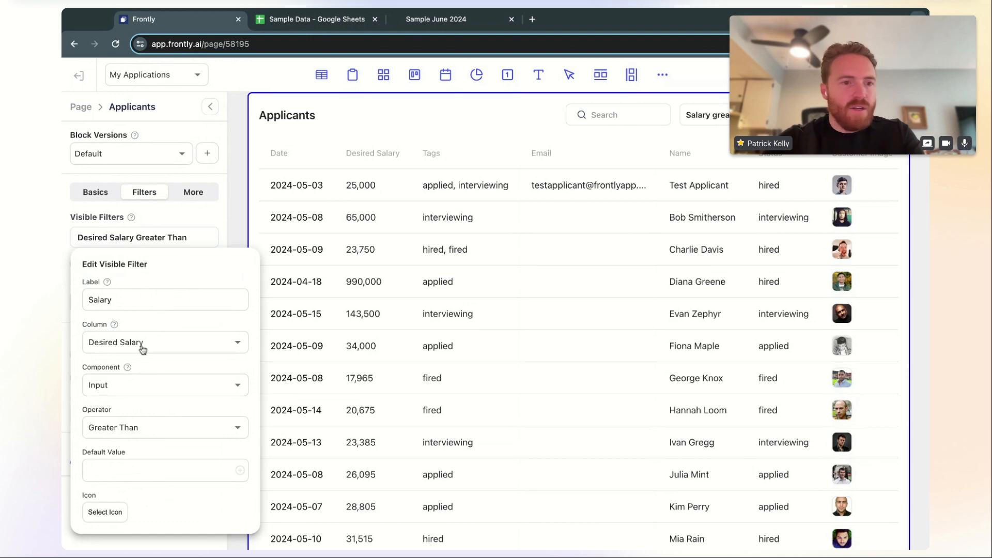
{"action": "left_click", "coordinate": [210, 225]}
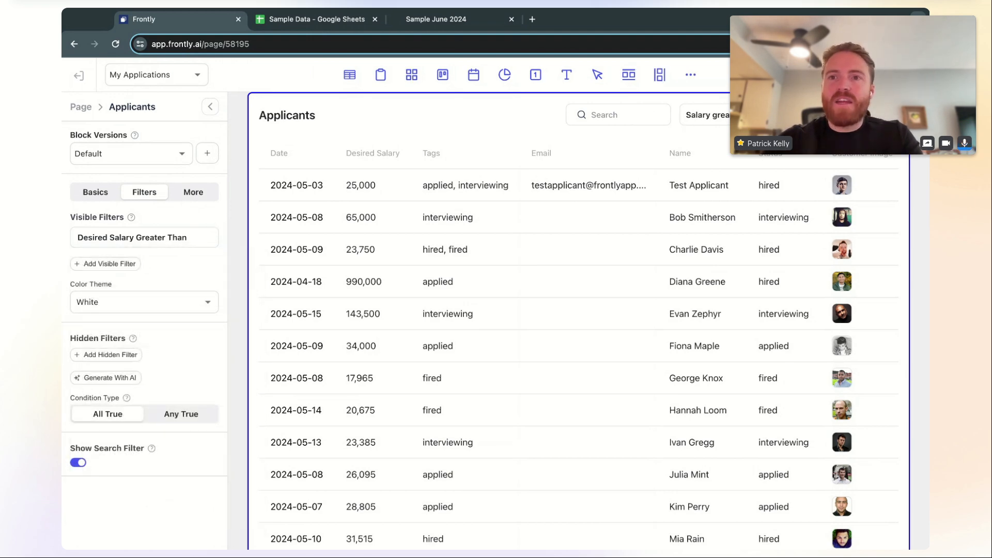
In the live app, test searching 'inter' and toggle the Salary filter on and off
{"action": "left_click", "coordinate": [439, 19]}
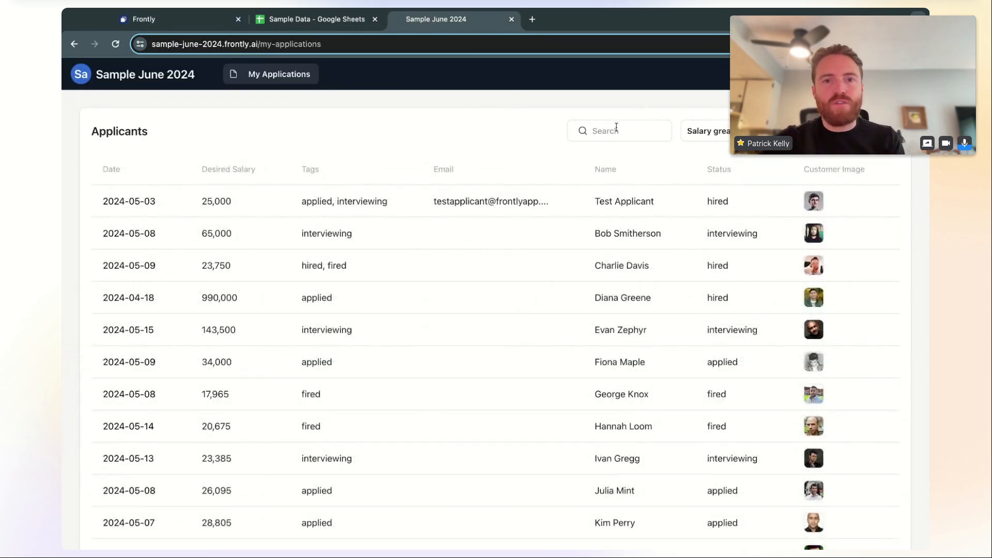
{"action": "left_click", "coordinate": [615, 130]}
{"action": "type", "text": "inter"}
{"action": "key", "text": "BackSpace"}
{"action": "key", "text": "BackSpace"}
{"action": "key", "text": "BackSpace"}
{"action": "key", "text": "BackSpace"}
{"action": "key", "text": "BackSpace"}
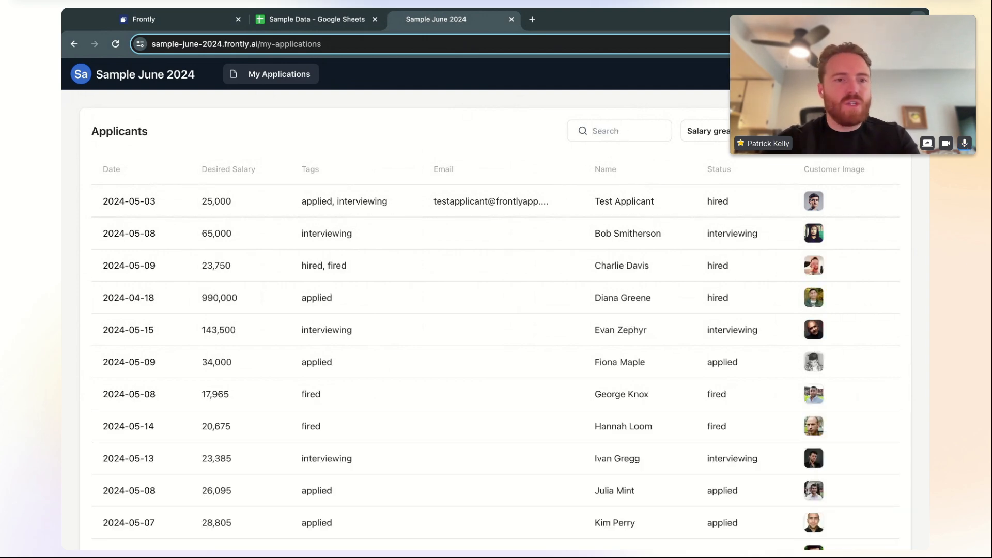
{"action": "left_click", "coordinate": [739, 132]}
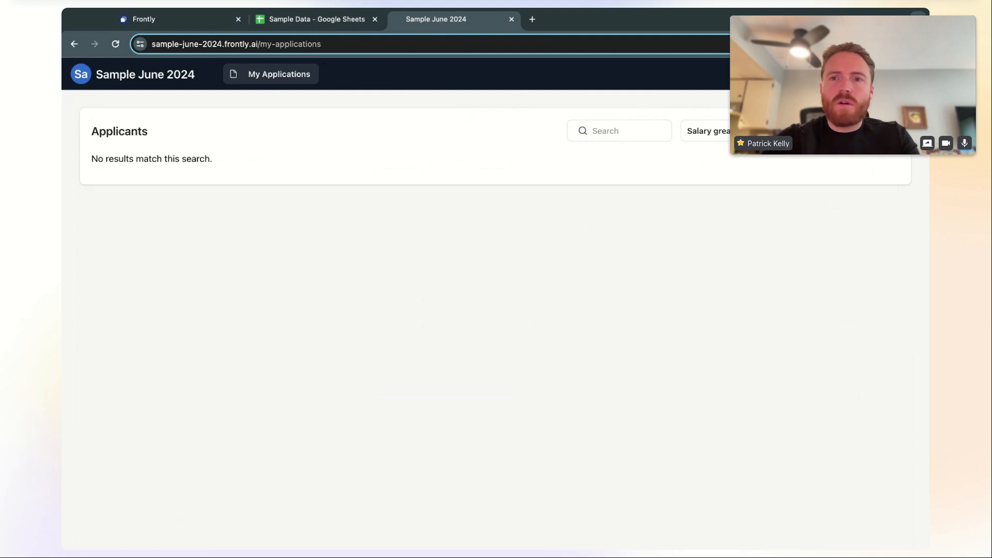
{"action": "left_click", "coordinate": [739, 131]}
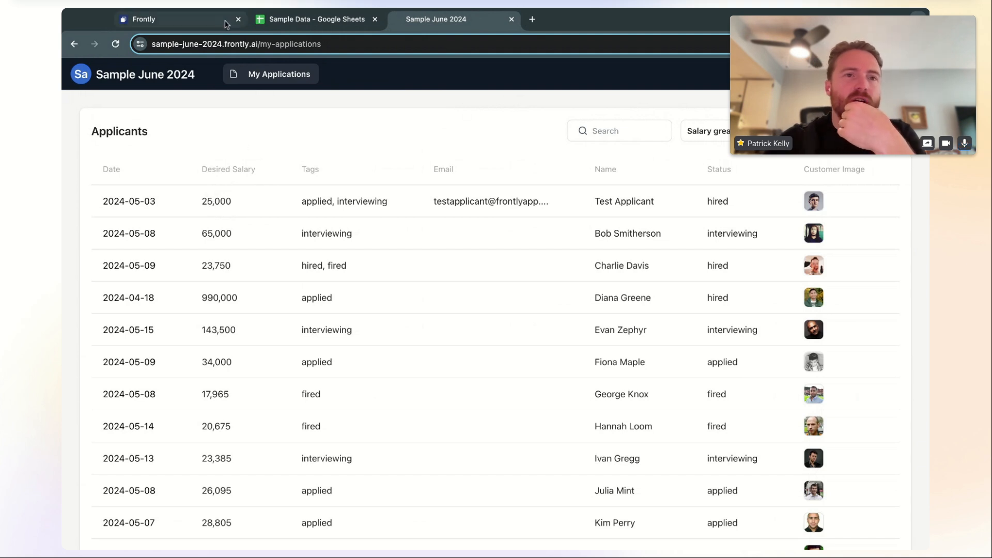
{"action": "left_click", "coordinate": [204, 24]}
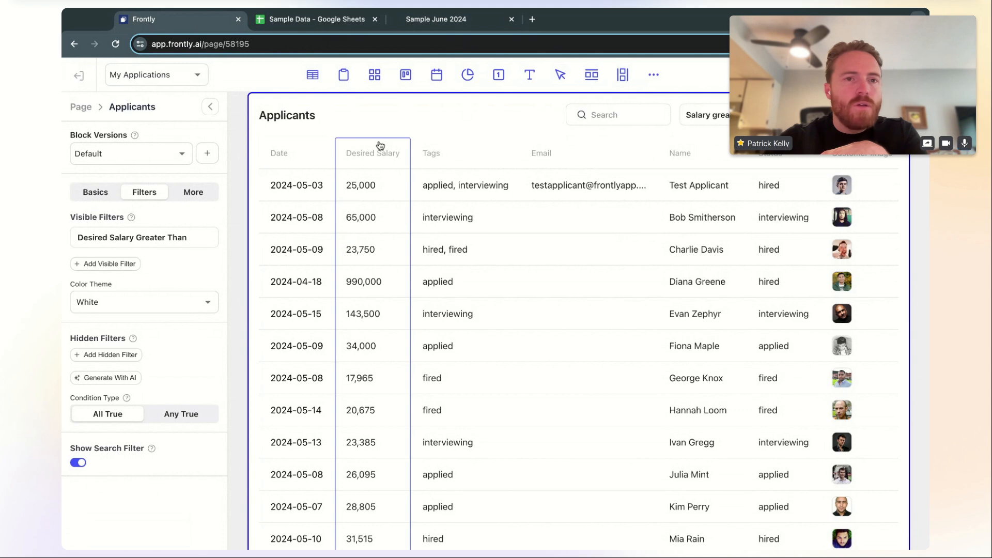
Change the Applicants table's Desired Salary column type to Number
{"action": "scroll", "coordinate": [386, 266], "scroll_direction": "up", "scroll_amount": 1}
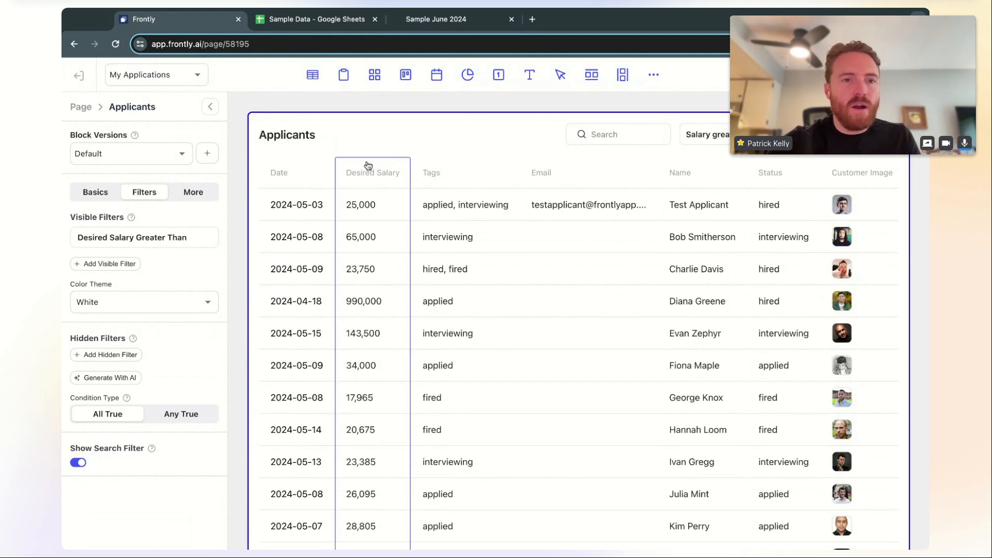
{"action": "left_click", "coordinate": [96, 193]}
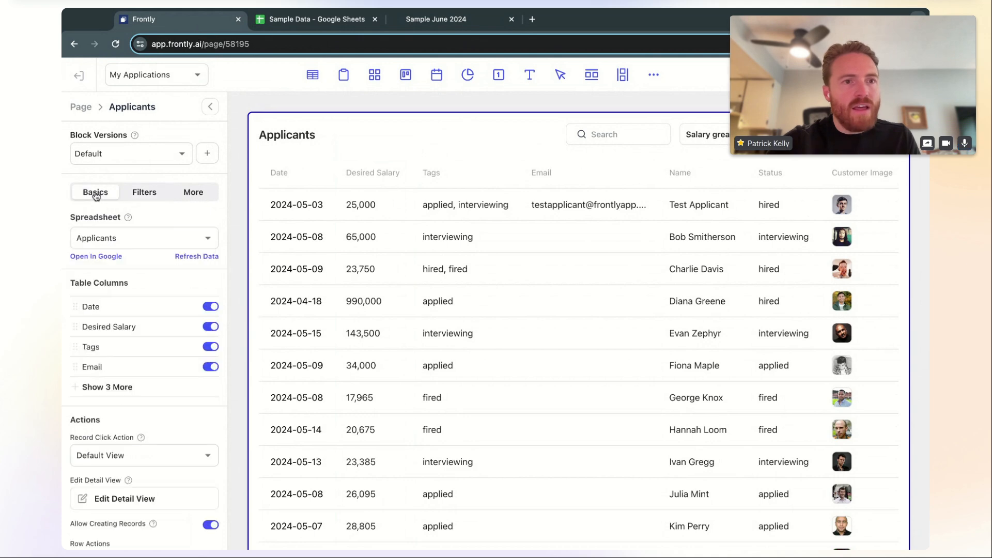
{"action": "left_click", "coordinate": [170, 328]}
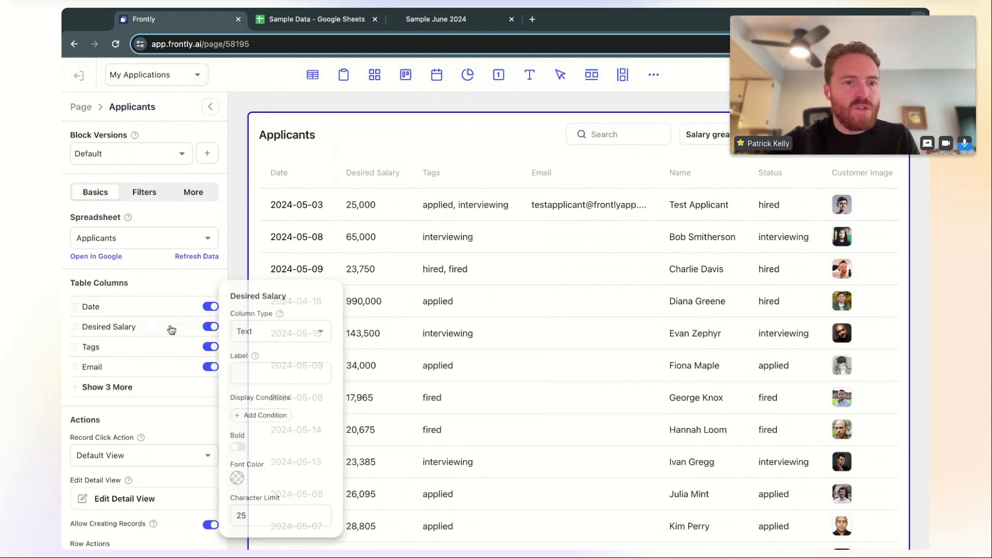
{"action": "left_click", "coordinate": [287, 333]}
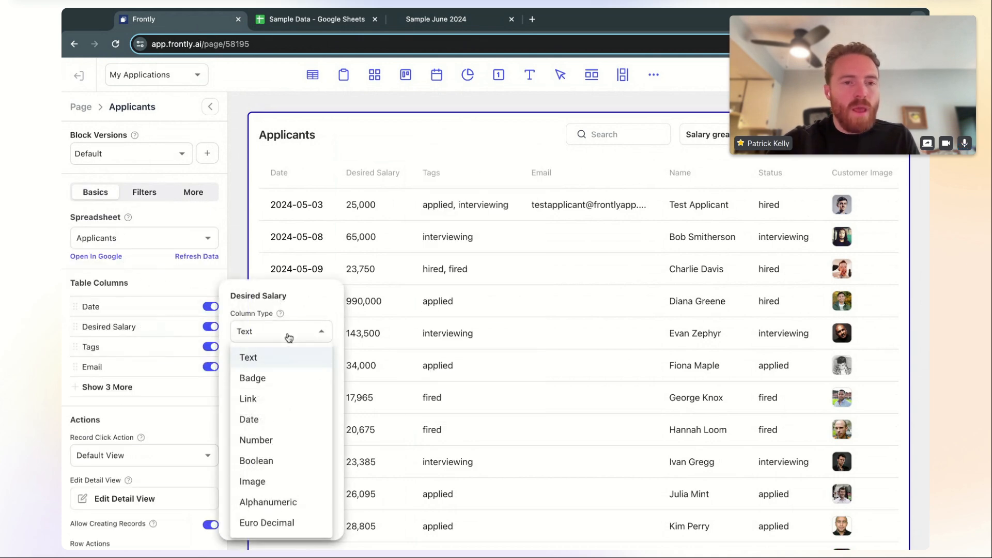
{"action": "left_click", "coordinate": [289, 442]}
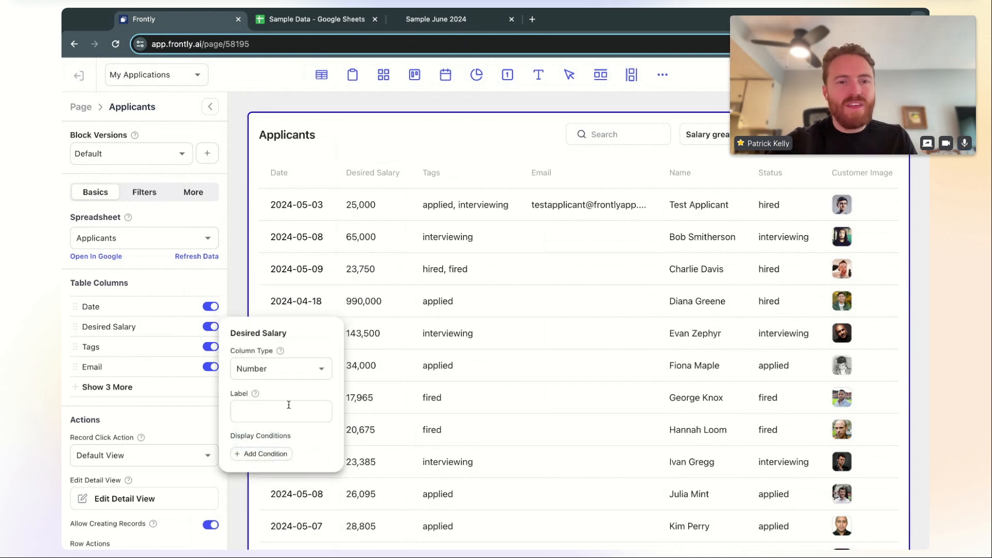
{"action": "left_click", "coordinate": [234, 281]}
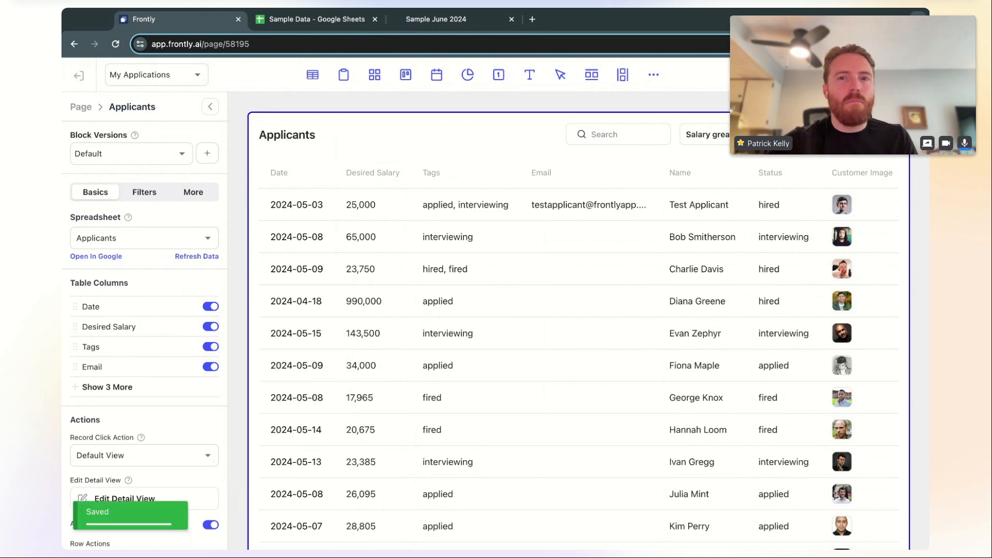
Reload the published app, then go back to the Frontly page editor
{"action": "left_click", "coordinate": [471, 21]}
{"action": "key", "text": "super+r"}
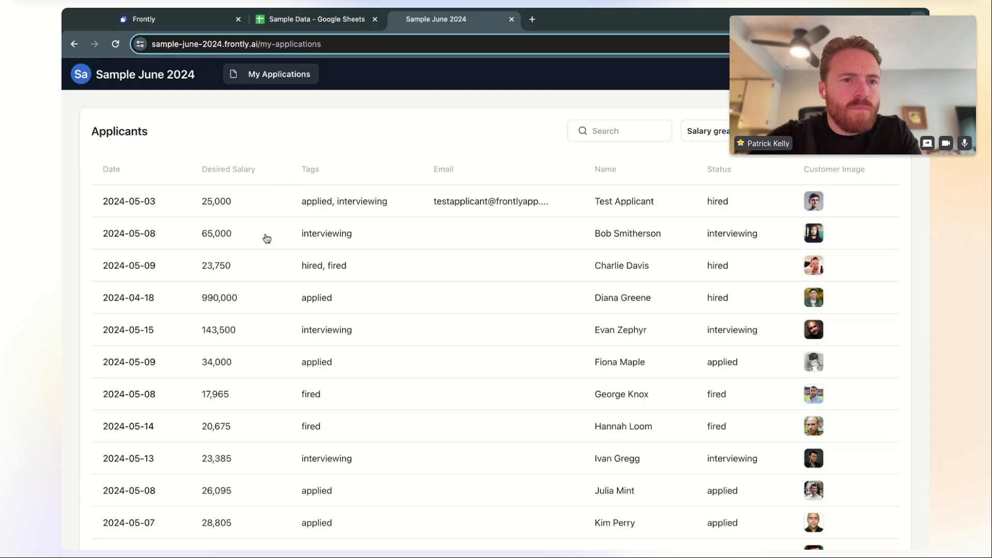
{"action": "left_click", "coordinate": [208, 26]}
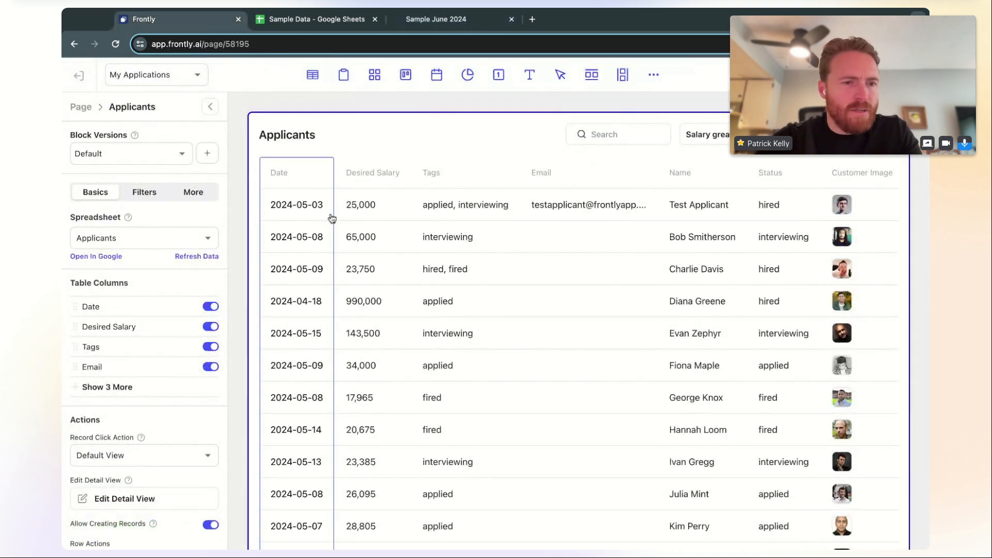
Change the visible filter to Status, Select Dropdown, Equals, then view the published app
{"action": "left_click", "coordinate": [158, 398]}
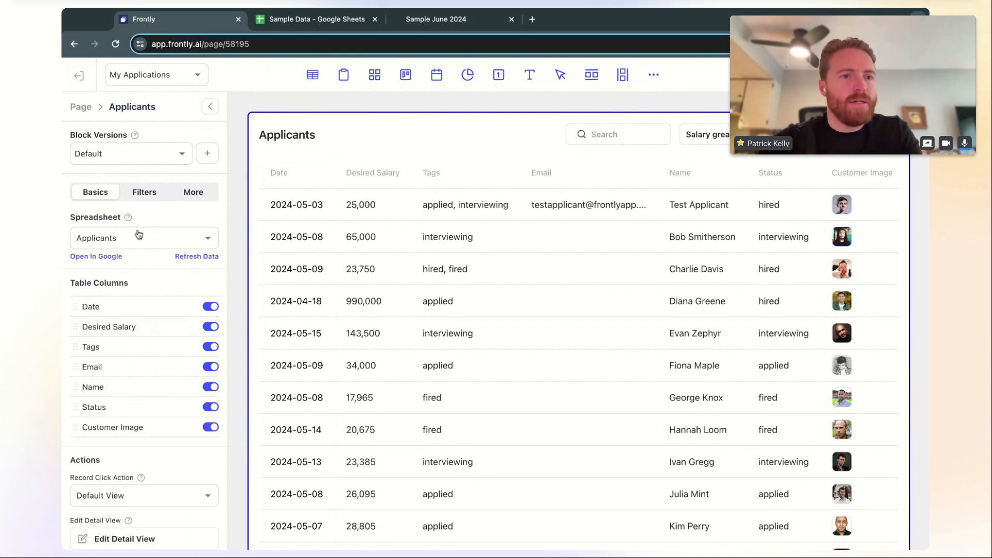
{"action": "left_click", "coordinate": [149, 193]}
{"action": "left_click", "coordinate": [151, 240]}
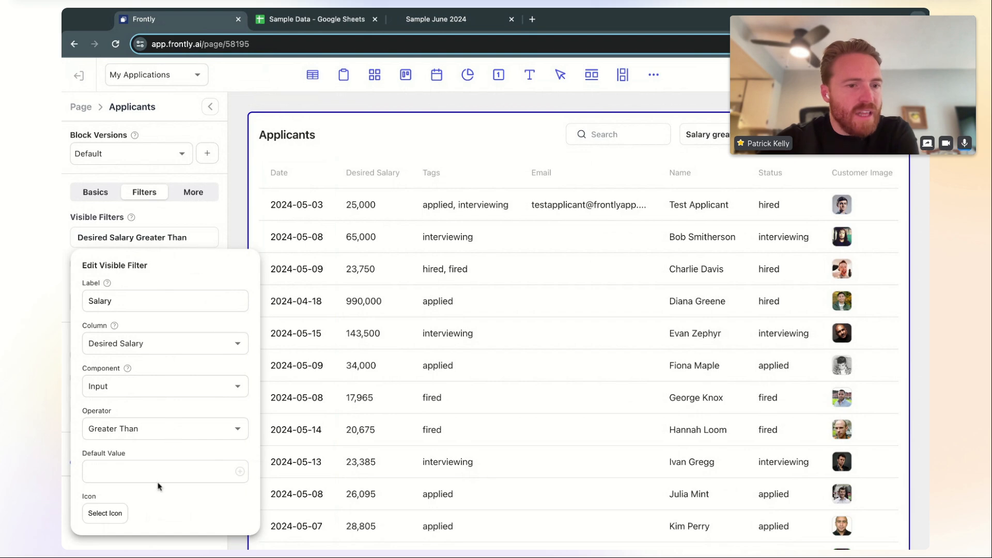
{"action": "left_click", "coordinate": [166, 349]}
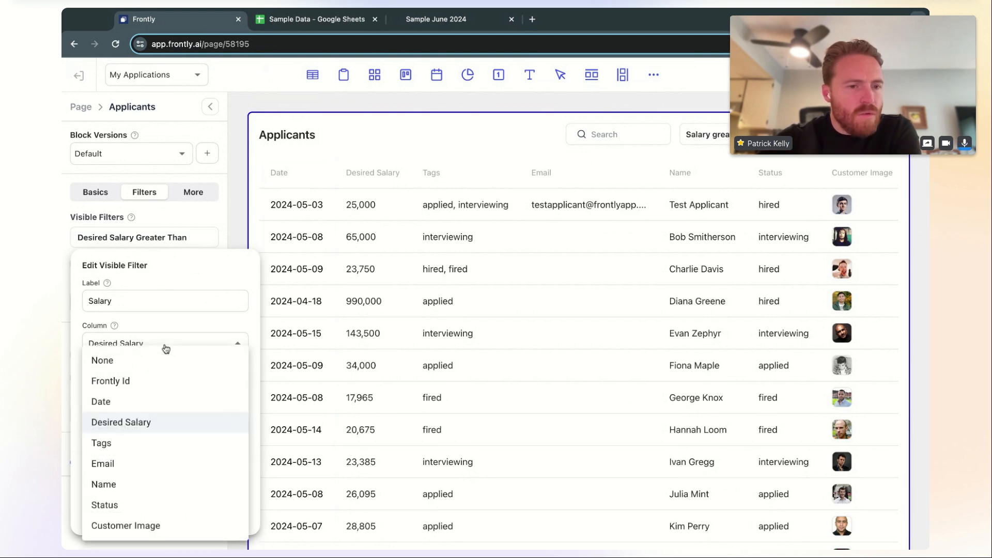
{"action": "left_click", "coordinate": [143, 502]}
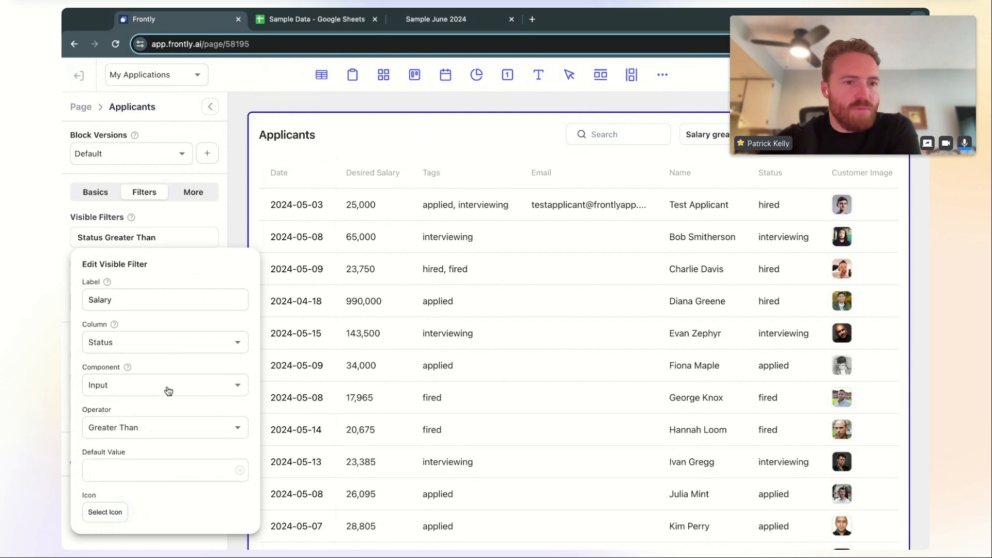
{"action": "left_click", "coordinate": [168, 390]}
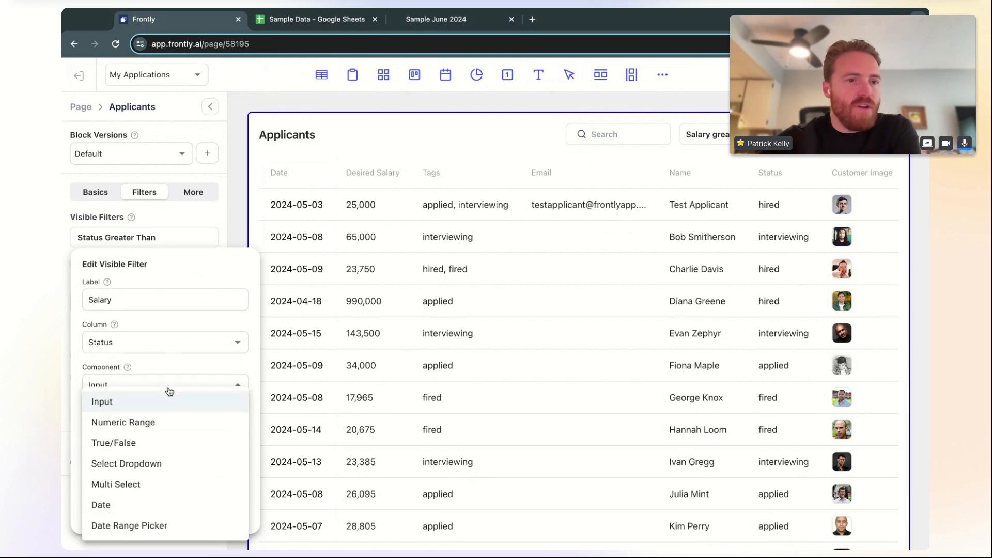
{"action": "left_click", "coordinate": [169, 467]}
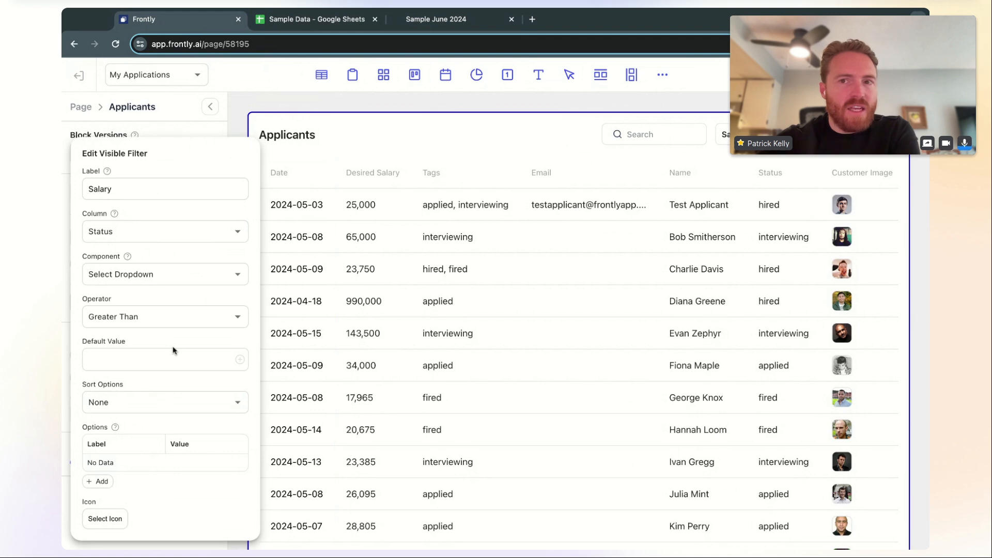
{"action": "left_click", "coordinate": [158, 318]}
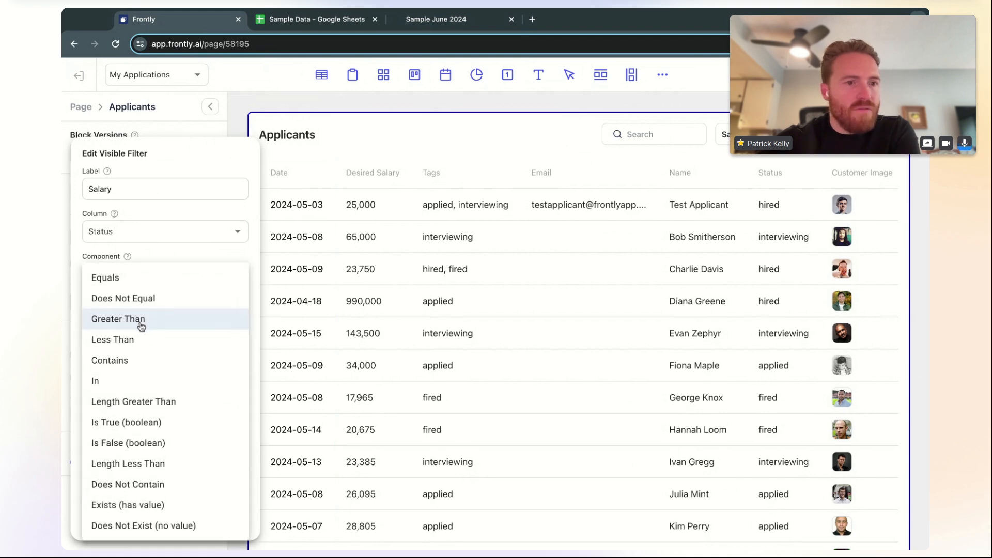
{"action": "left_click", "coordinate": [147, 278]}
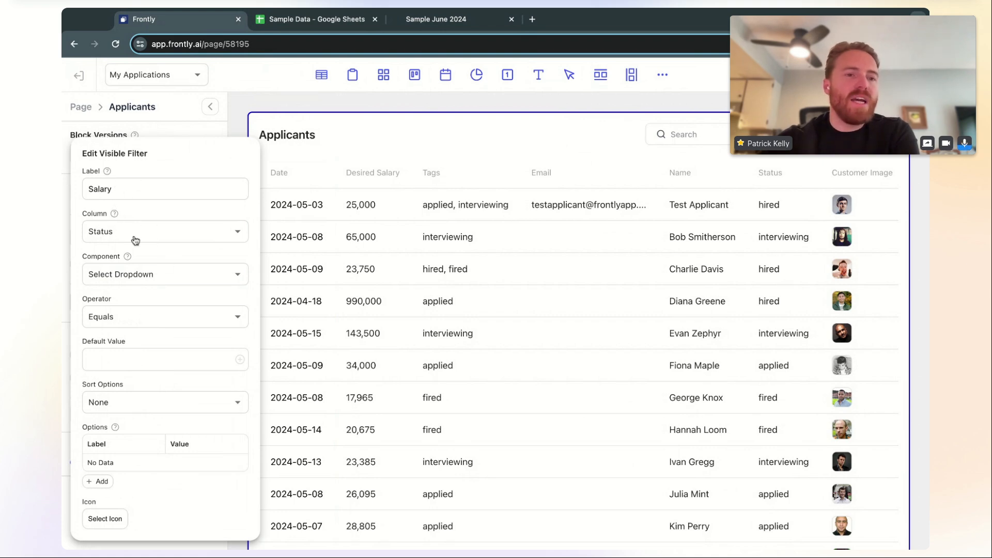
{"action": "left_click", "coordinate": [202, 130]}
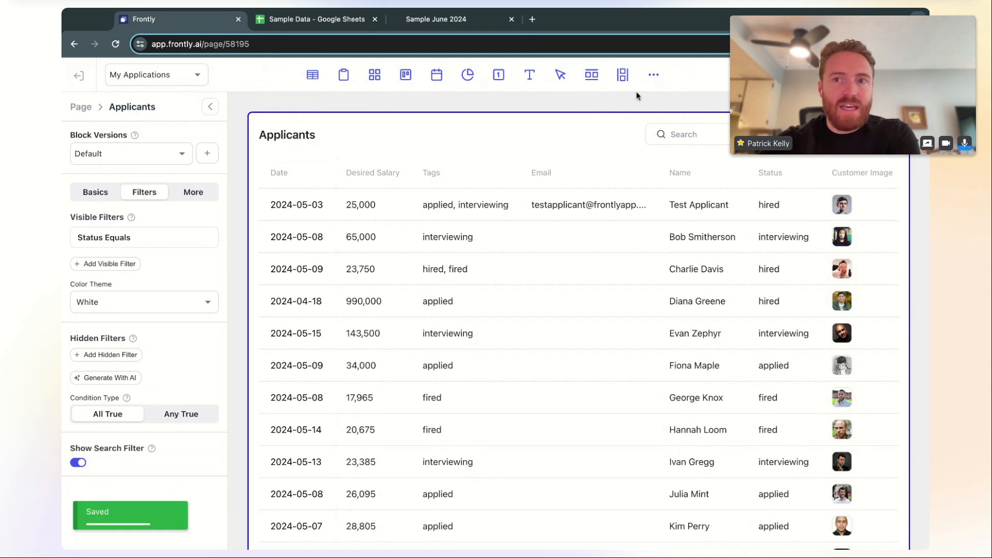
{"action": "left_click", "coordinate": [418, 21]}
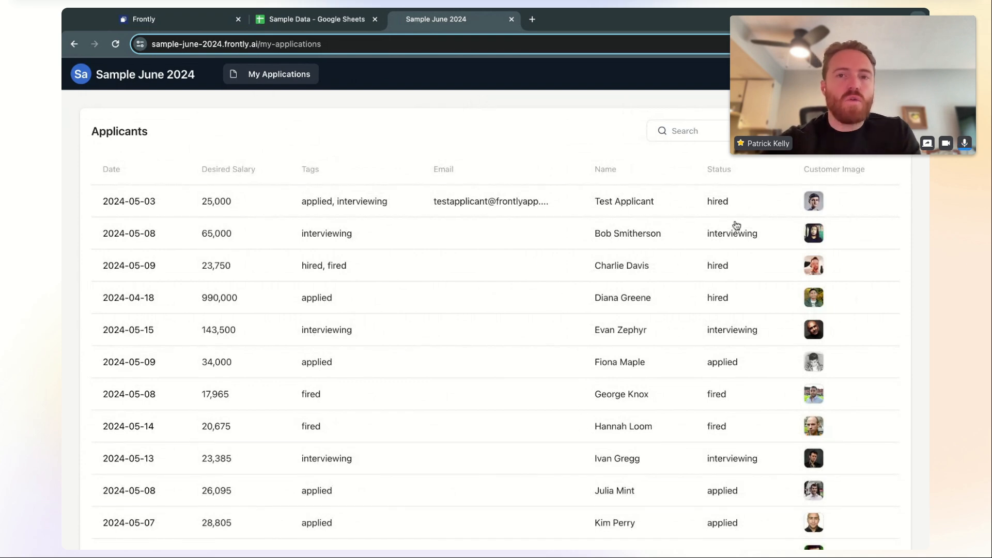
On the live app, filter applicants by Status hired, then interviewing, then applied
{"action": "scroll", "coordinate": [736, 225], "scroll_direction": "down", "scroll_amount": 1}
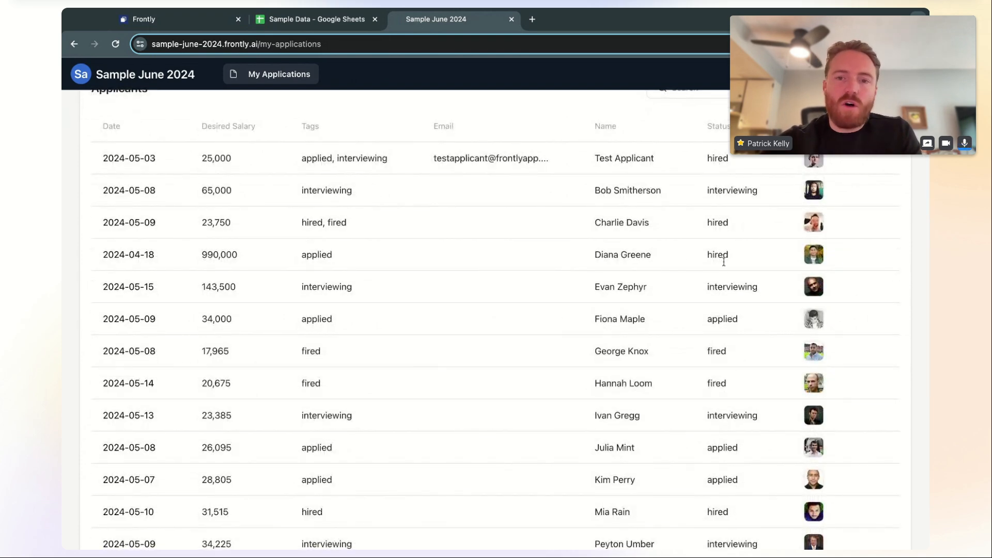
{"action": "scroll", "coordinate": [729, 506], "scroll_direction": "up", "scroll_amount": 1}
{"action": "left_click", "coordinate": [793, 132]}
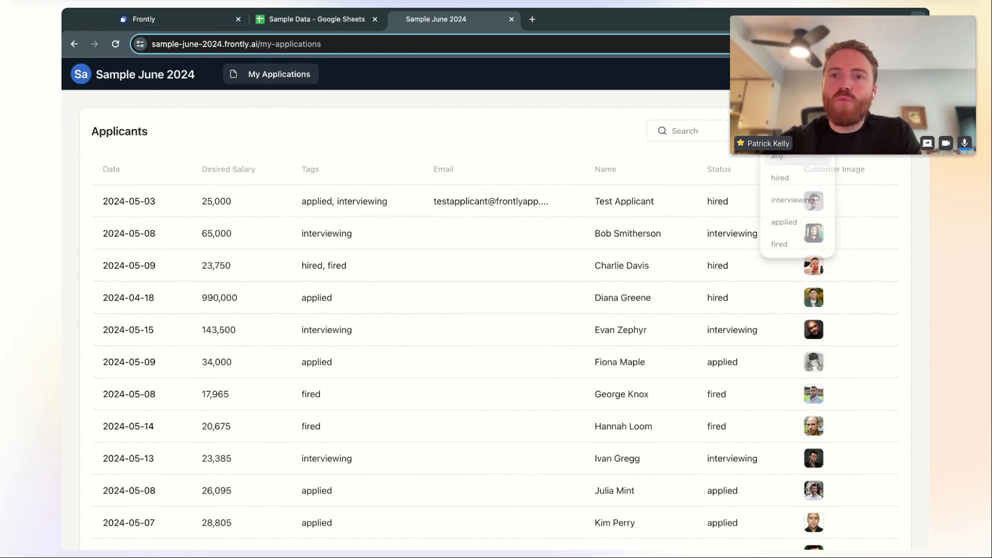
{"action": "left_click", "coordinate": [794, 181]}
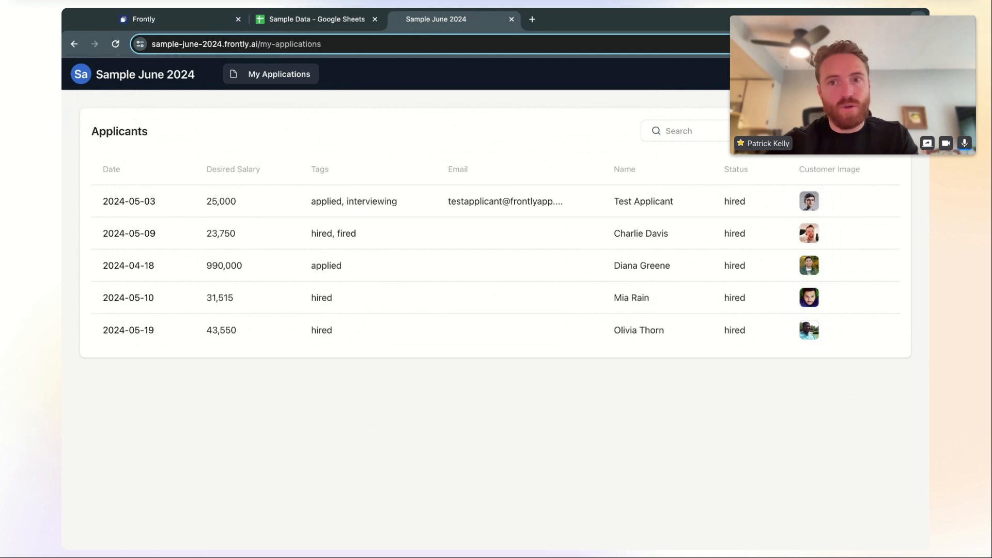
{"action": "left_click", "coordinate": [794, 132]}
{"action": "left_click", "coordinate": [782, 204]}
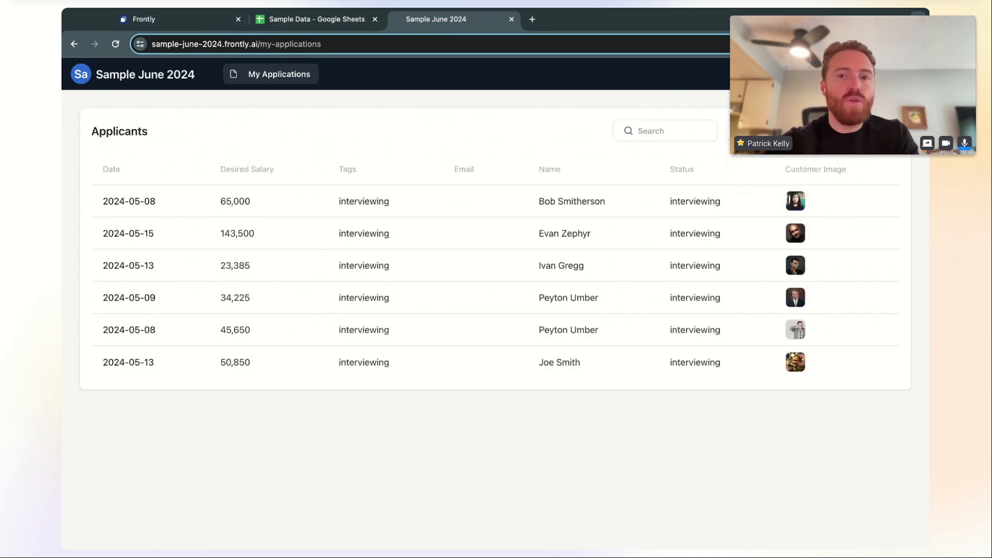
{"action": "left_click", "coordinate": [775, 132]}
{"action": "left_click", "coordinate": [764, 228]}
Filter by fired and hired, then reset the Status filter to show all applicants
{"action": "left_click", "coordinate": [775, 133]}
{"action": "left_click", "coordinate": [775, 252]}
{"action": "left_click", "coordinate": [775, 133]}
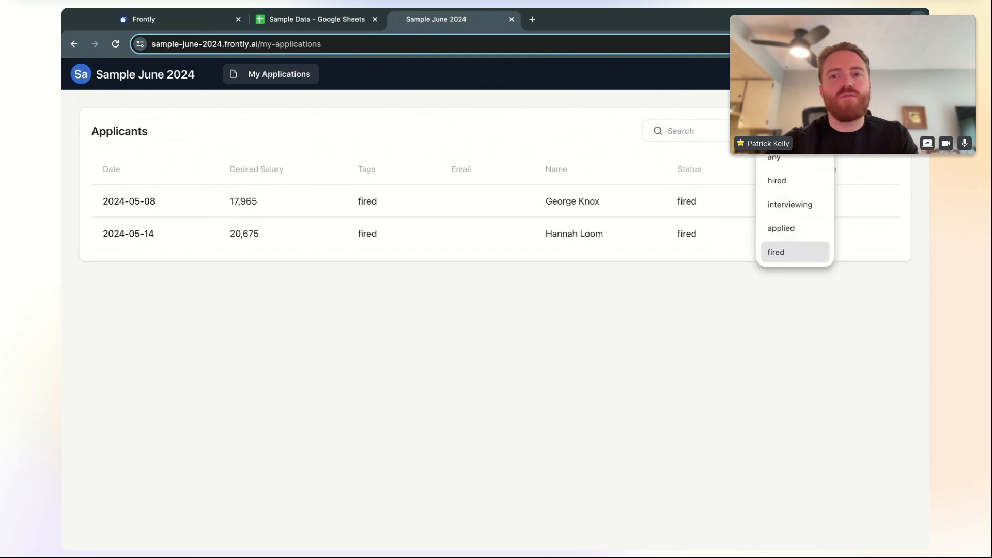
{"action": "left_click", "coordinate": [777, 180]}
{"action": "left_click", "coordinate": [775, 132]}
{"action": "left_click", "coordinate": [772, 158]}
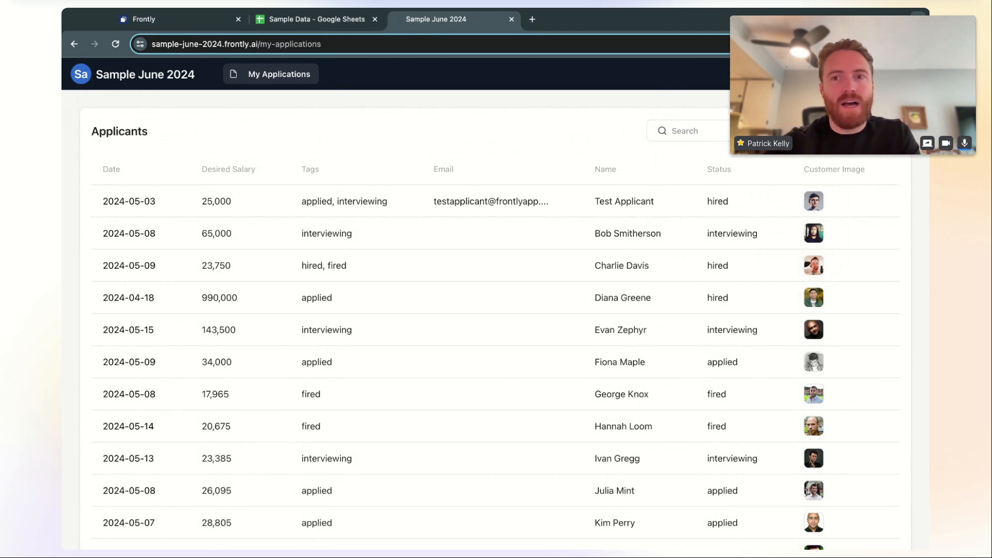
{"action": "left_click", "coordinate": [775, 132]}
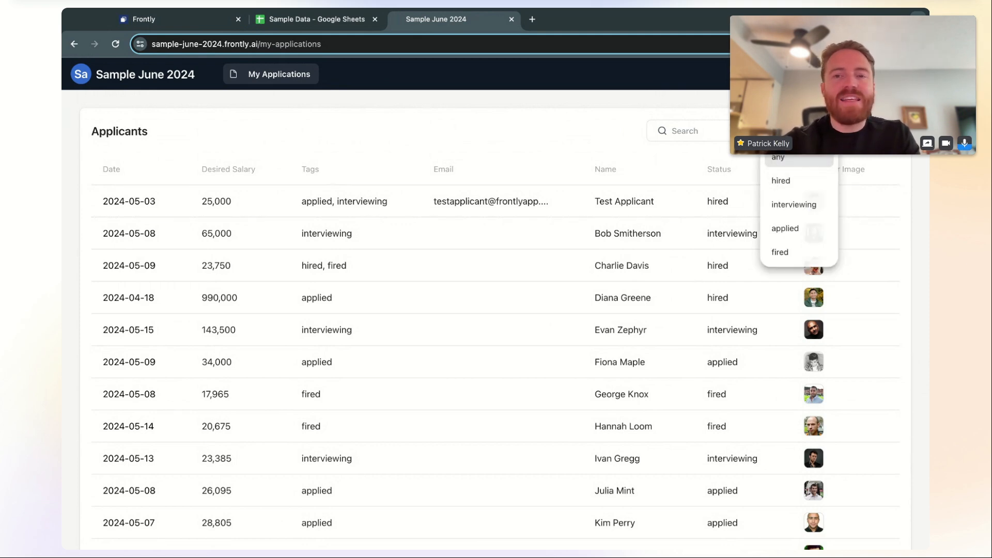
{"action": "left_click", "coordinate": [775, 132]}
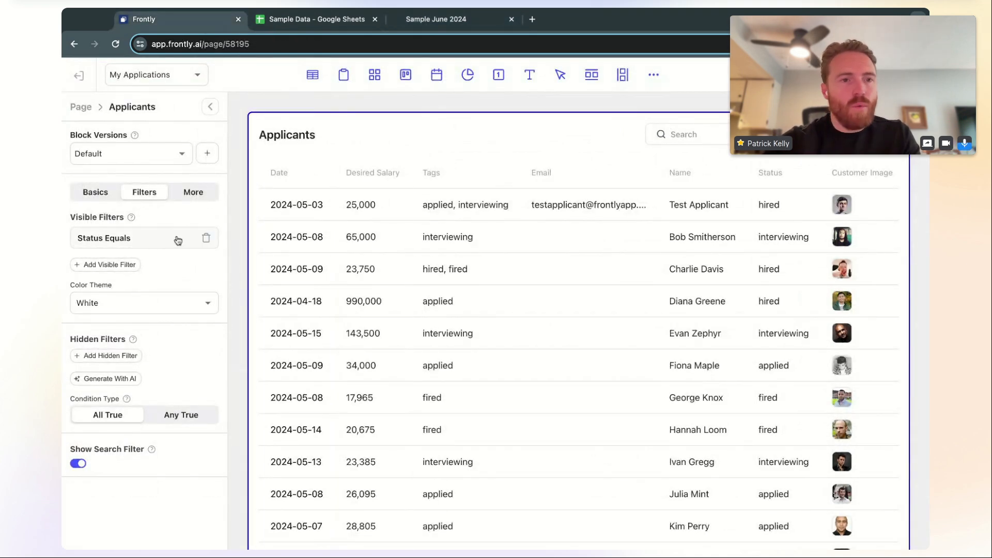
Delete the Status Equals filter and add a hidden filter on the Email field
{"action": "left_click", "coordinate": [206, 240]}
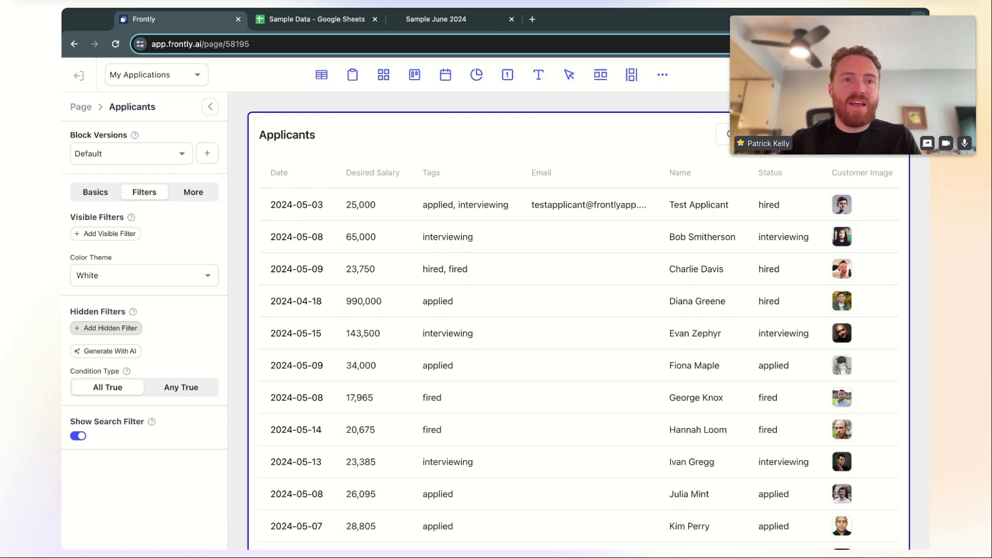
{"action": "left_click", "coordinate": [139, 328]}
{"action": "left_click", "coordinate": [137, 337]}
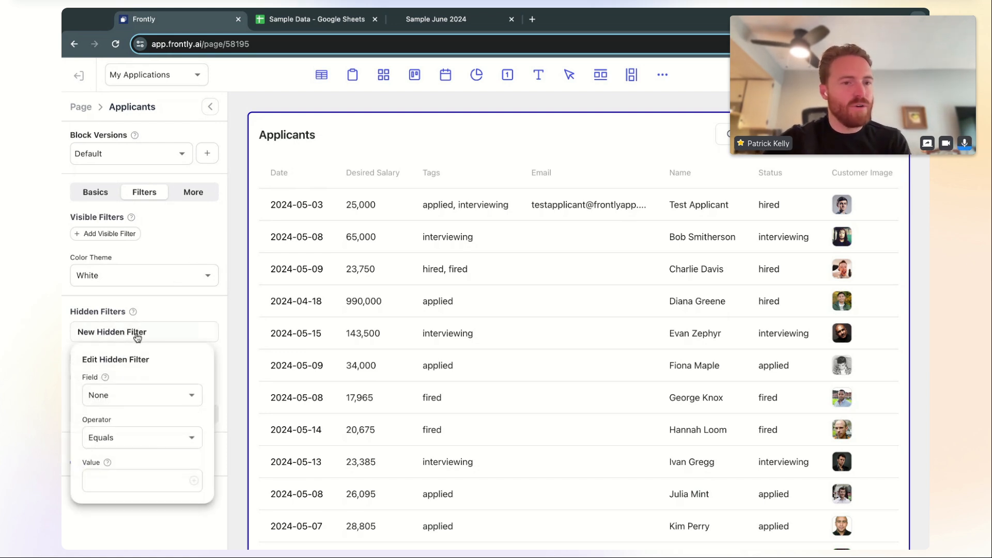
{"action": "left_click", "coordinate": [150, 396]}
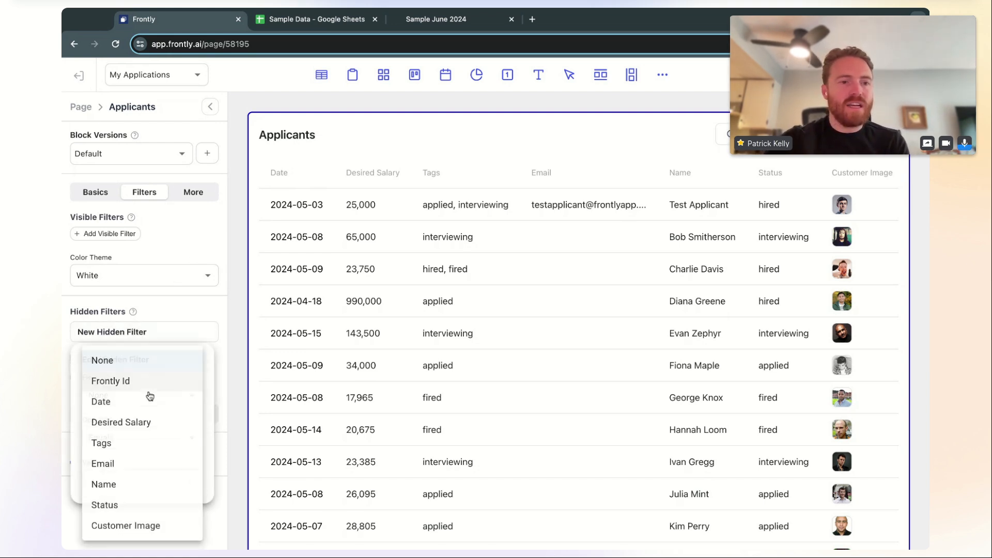
{"action": "left_click", "coordinate": [129, 464]}
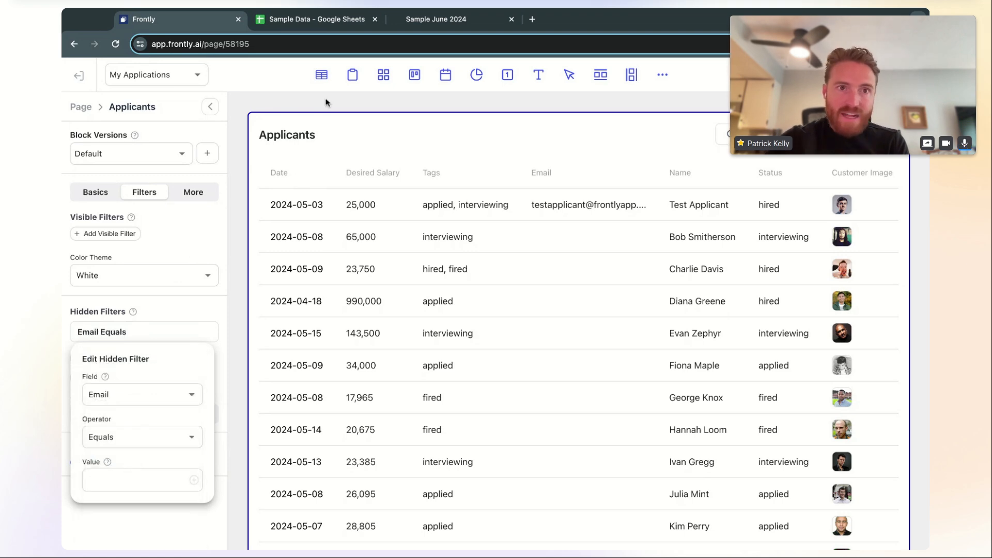
{"action": "left_click", "coordinate": [323, 23]}
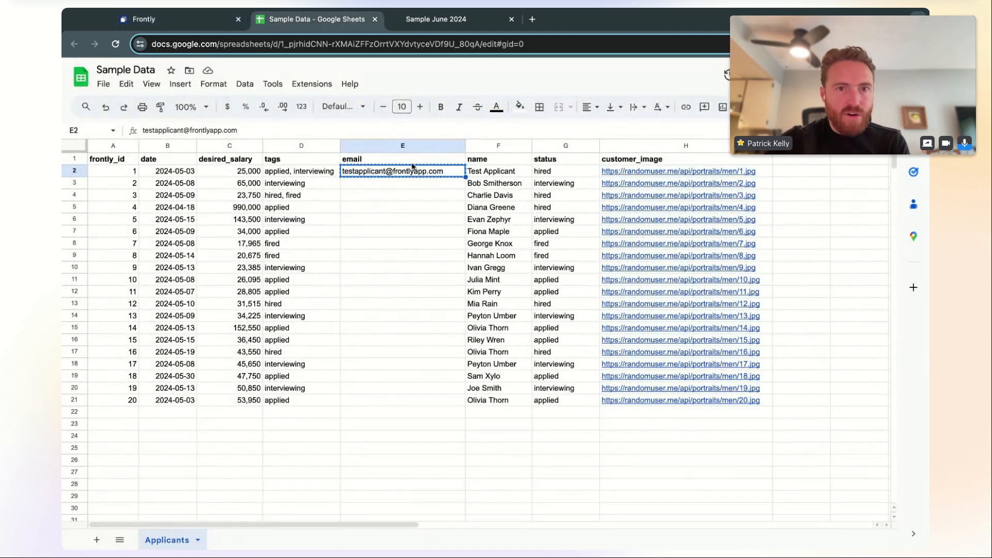
{"action": "left_click", "coordinate": [175, 20]}
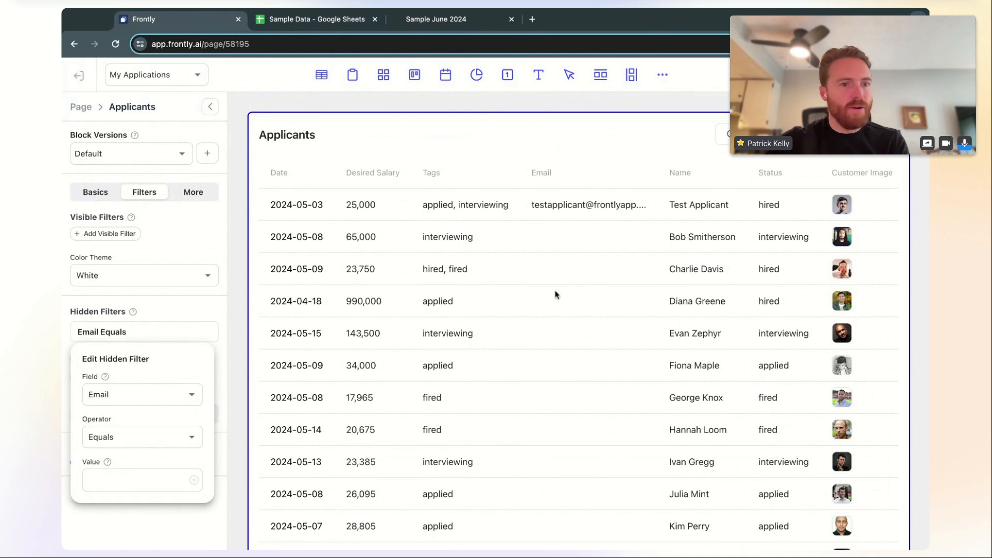
Set the hidden filter value to {{ user.email }} and check the live app
{"action": "left_click", "coordinate": [141, 480]}
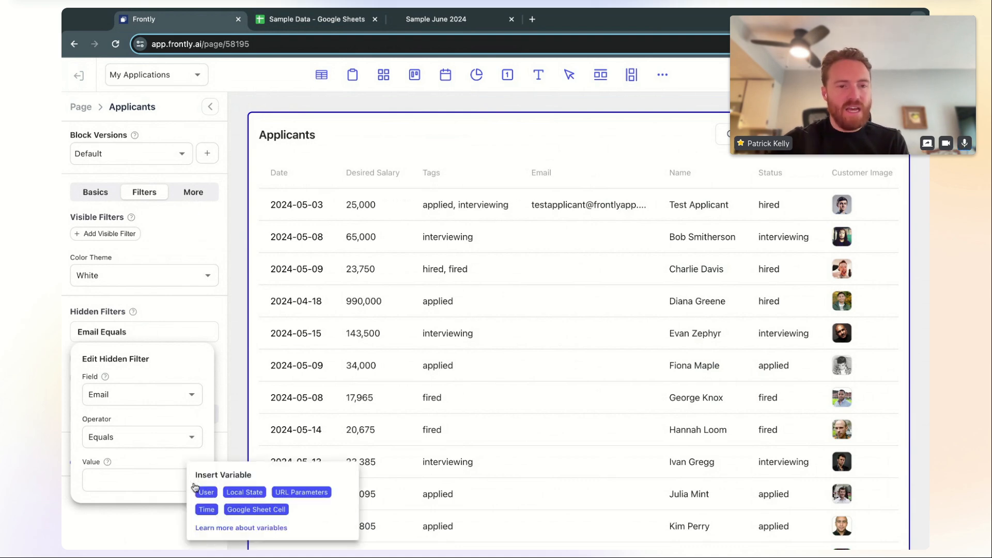
{"action": "left_click", "coordinate": [206, 494]}
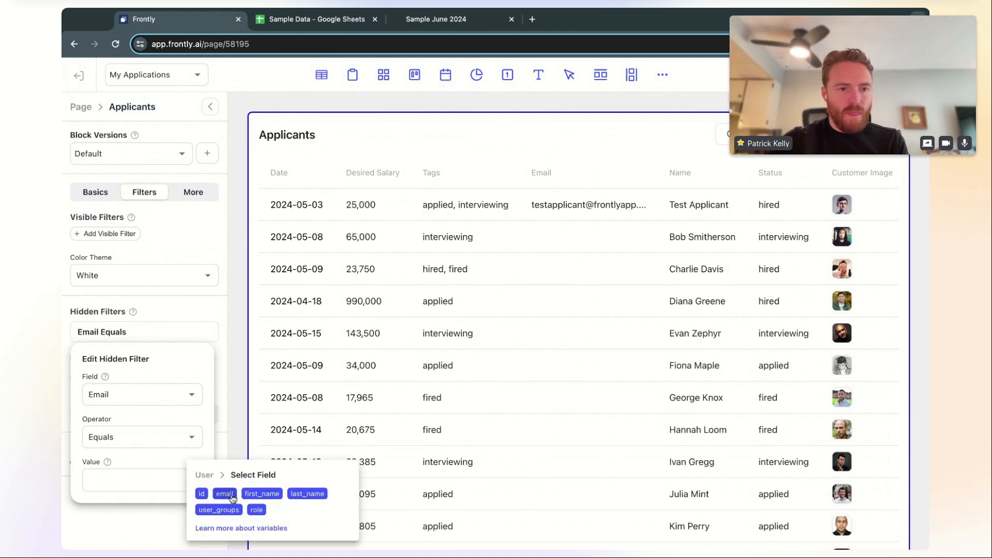
{"action": "left_click", "coordinate": [225, 494]}
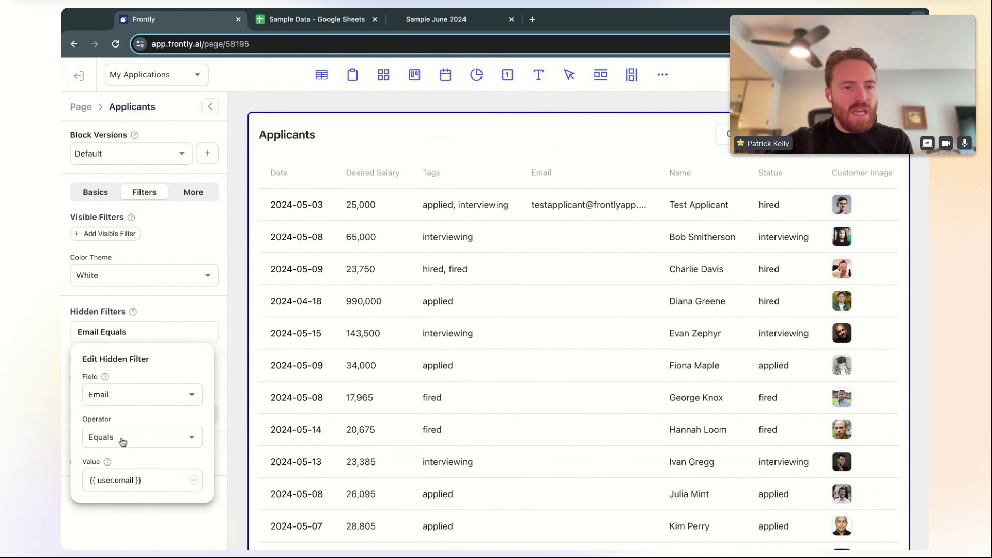
{"action": "left_click", "coordinate": [205, 241]}
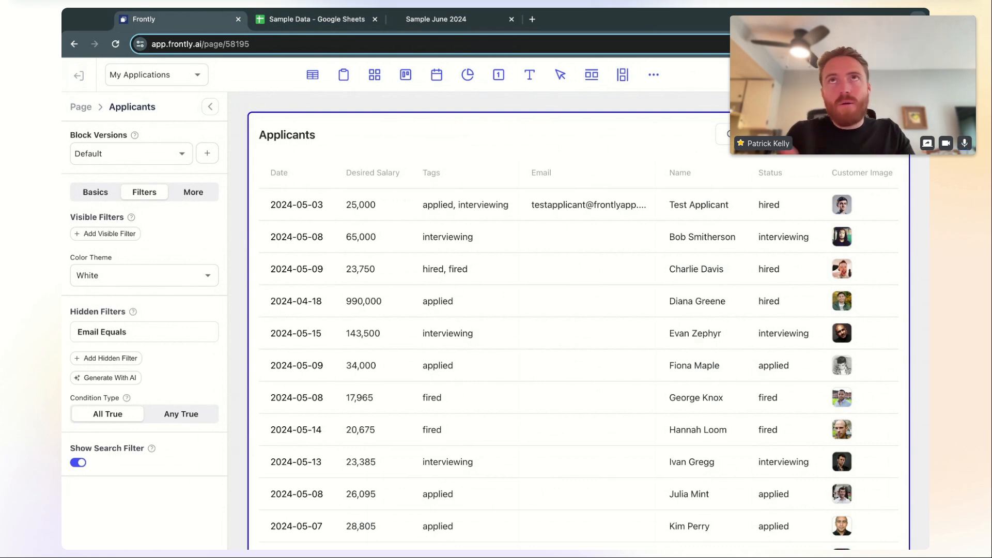
{"action": "left_click", "coordinate": [455, 19]}
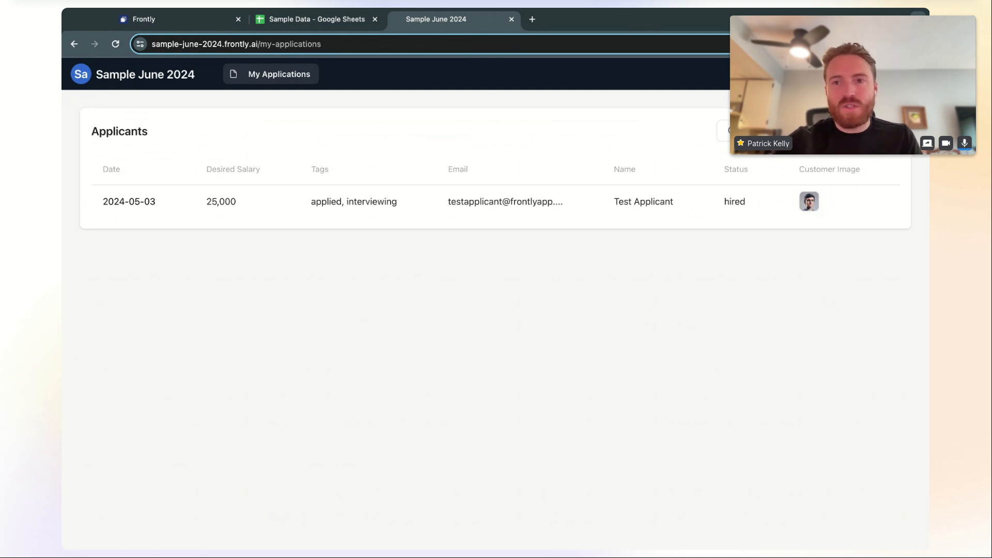
{"action": "left_click", "coordinate": [422, 204]}
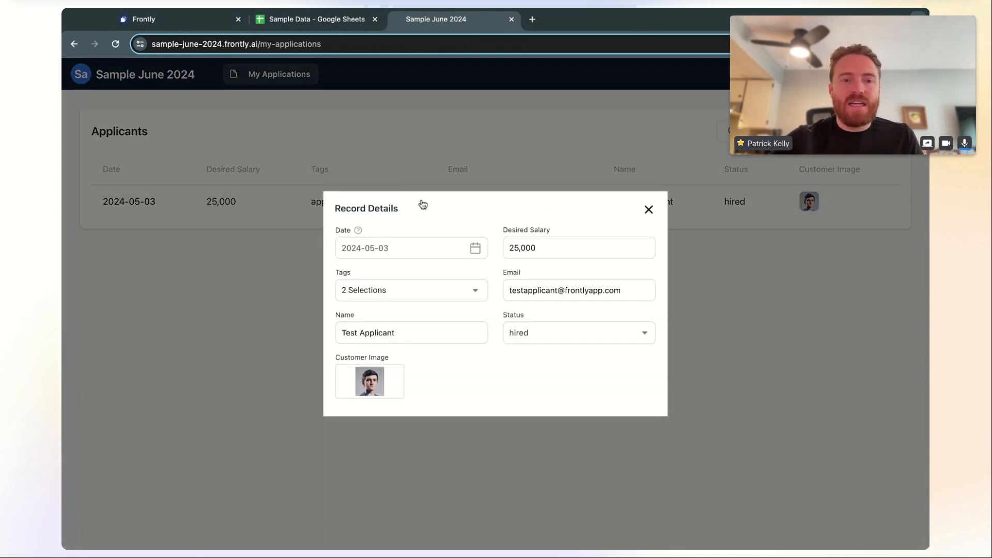
{"action": "left_click", "coordinate": [287, 258]}
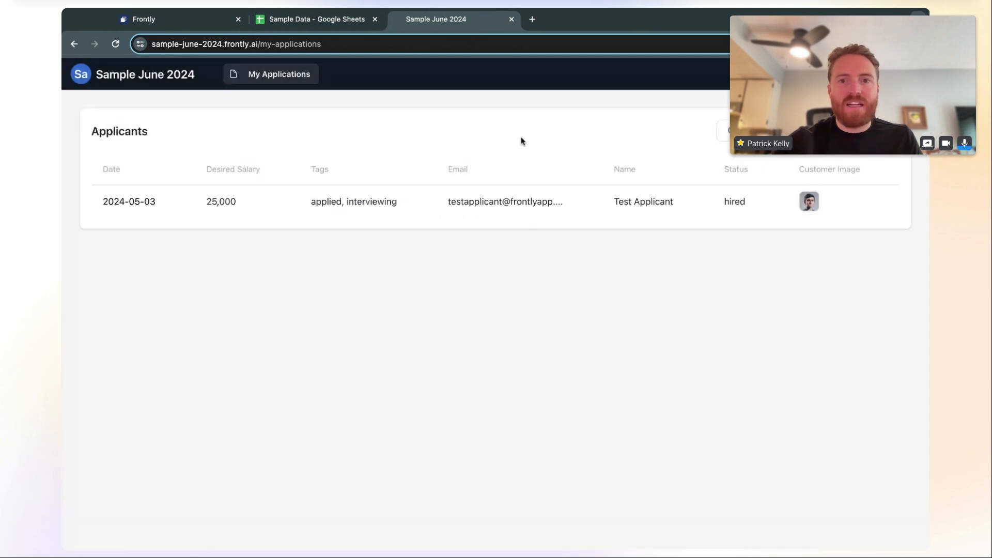
{"action": "left_click", "coordinate": [430, 202]}
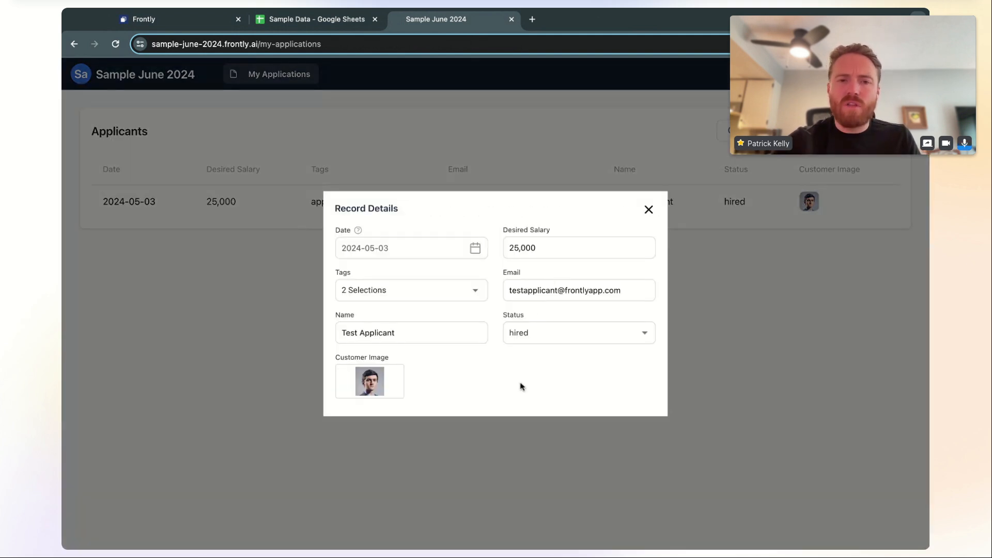
{"action": "left_click", "coordinate": [259, 306]}
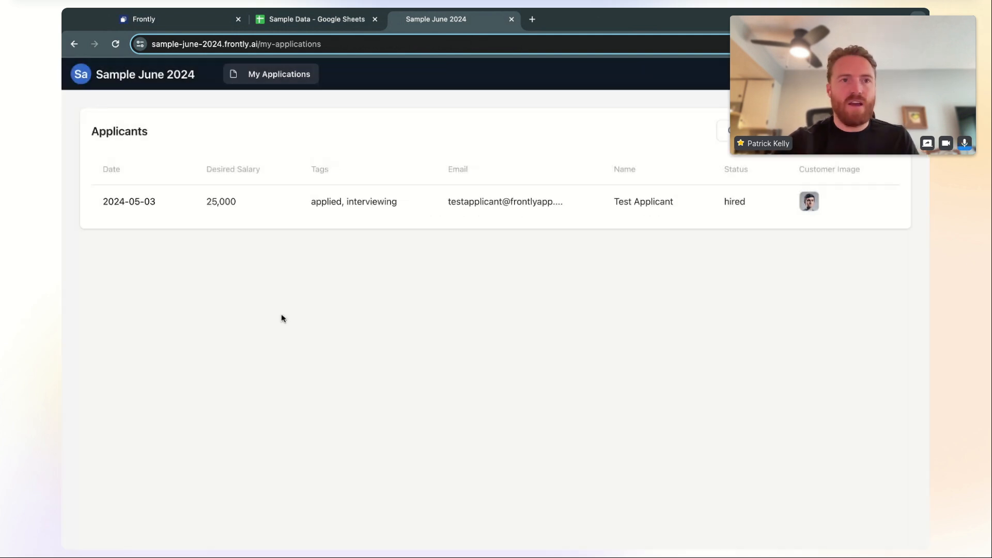
{"action": "left_click", "coordinate": [160, 19]}
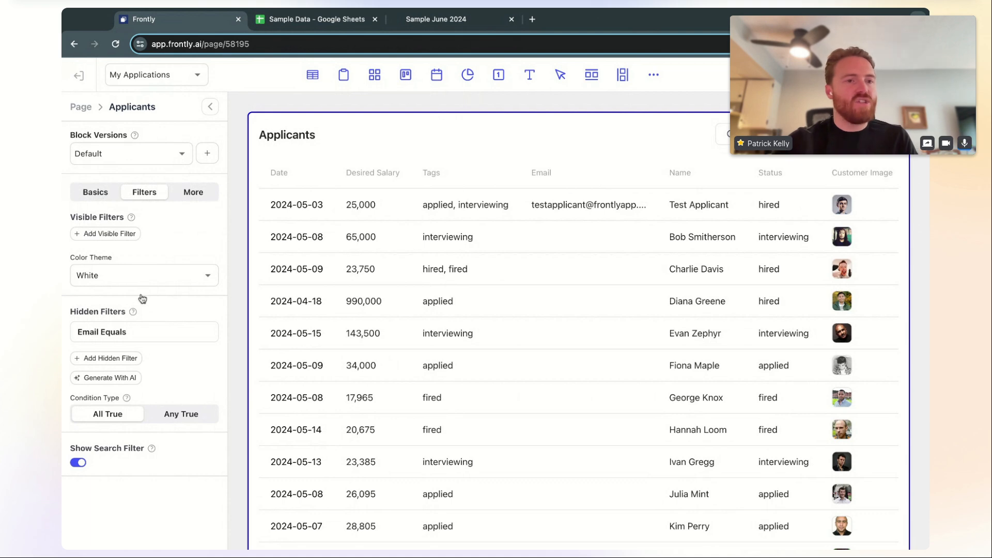
Turn off Allow Editing Records in the Applicants detail view and reload the live app
{"action": "left_click", "coordinate": [96, 194]}
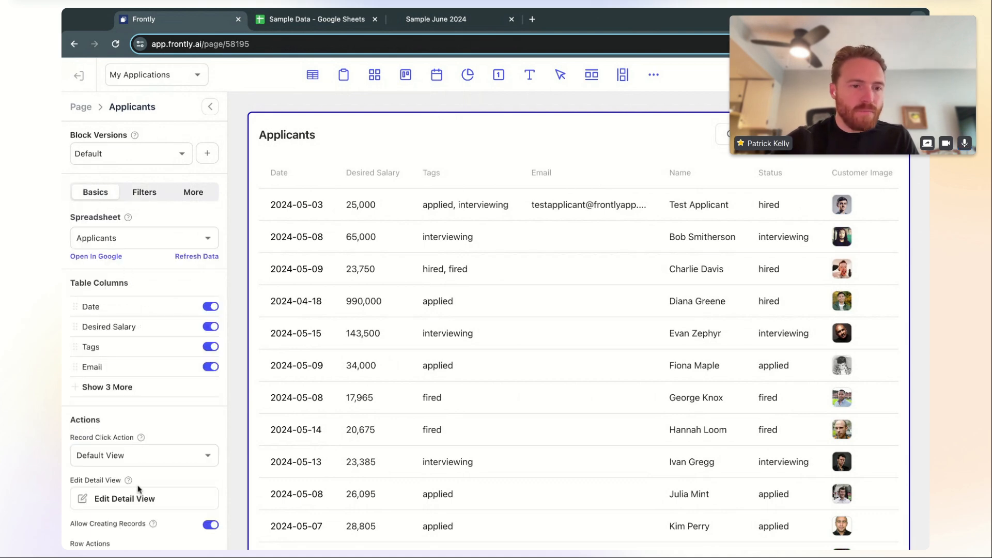
{"action": "left_click", "coordinate": [146, 499]}
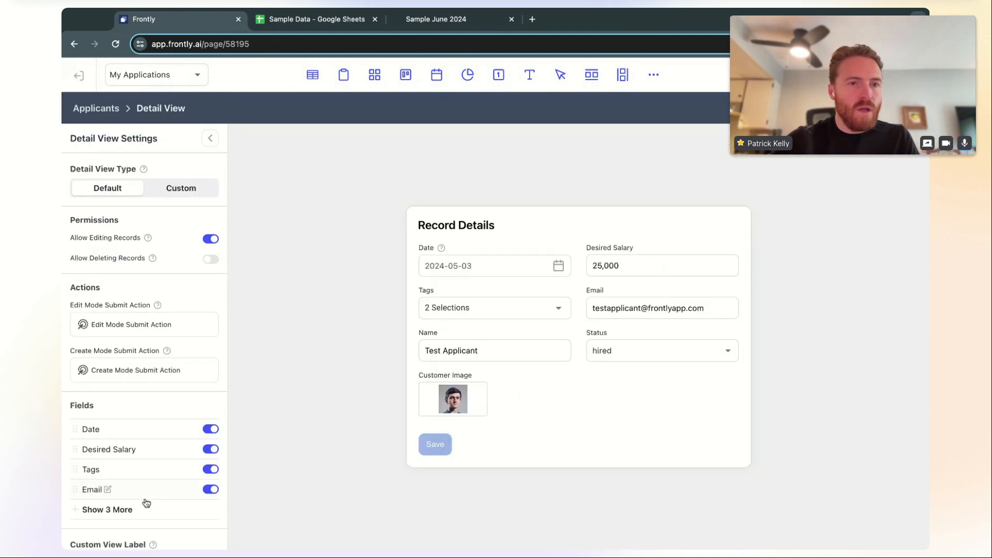
{"action": "left_click", "coordinate": [210, 241]}
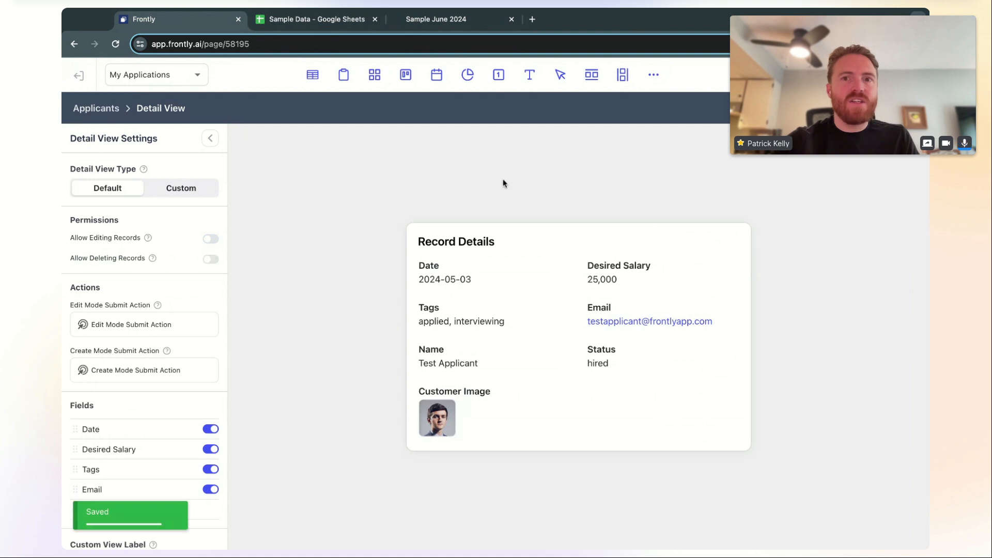
{"action": "left_click", "coordinate": [460, 22]}
{"action": "key", "text": "super+r"}
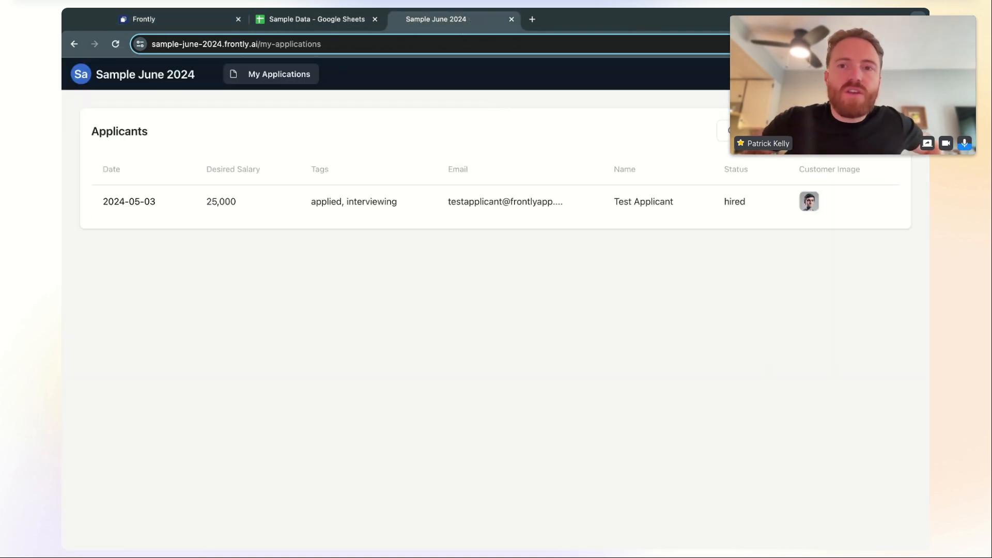
{"action": "left_click", "coordinate": [418, 196]}
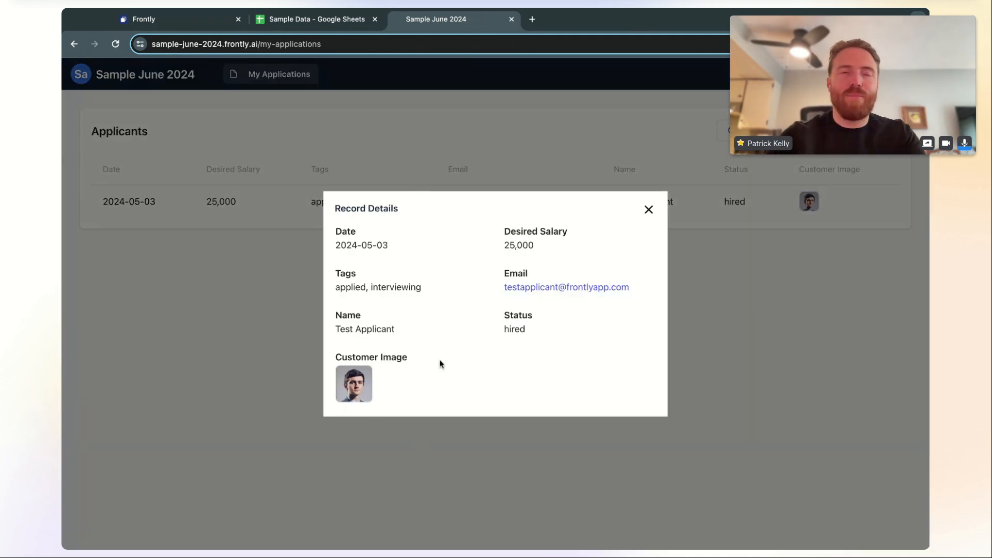
{"action": "left_click", "coordinate": [648, 210]}
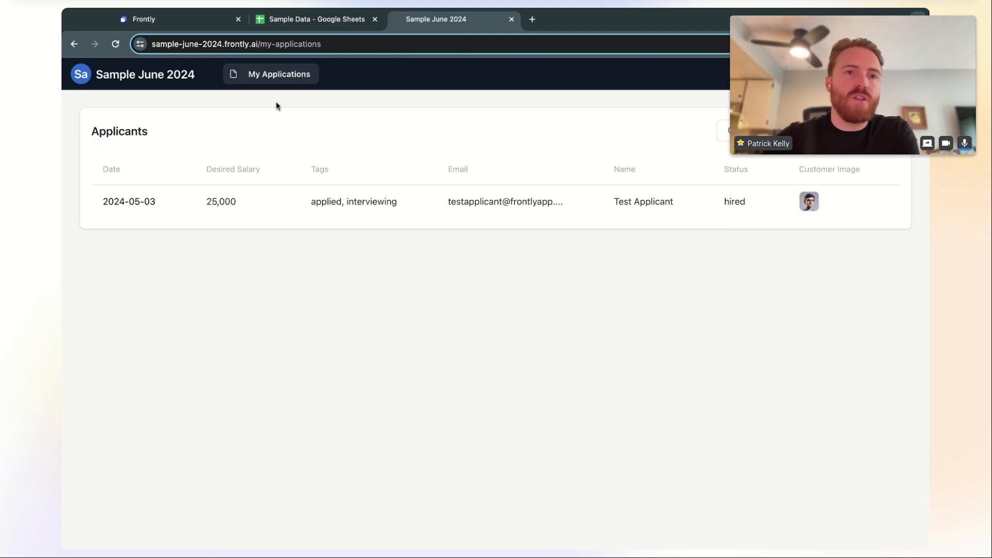
Leave the page editor, go to Apps, and start a new app with Create With AI
{"action": "left_click", "coordinate": [211, 26]}
{"action": "left_click", "coordinate": [101, 107]}
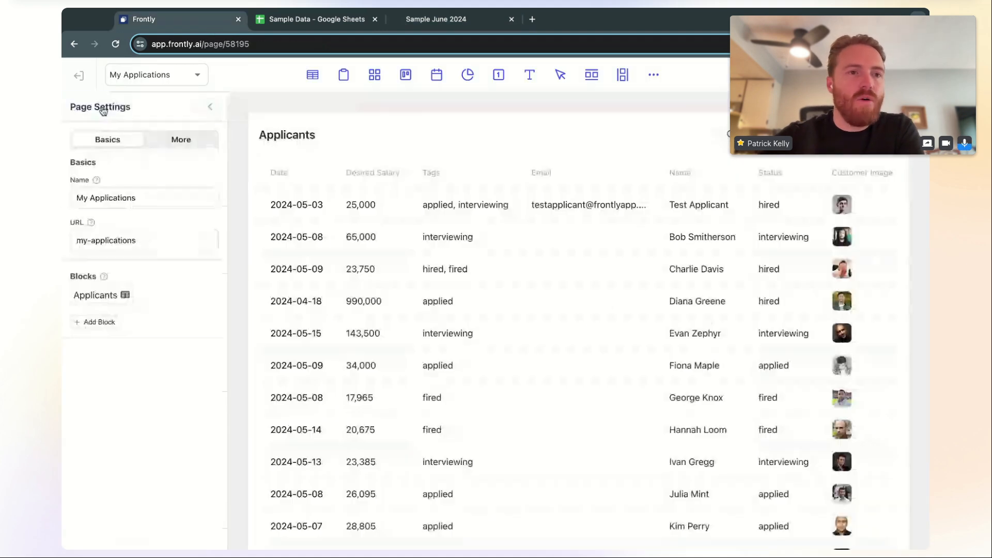
{"action": "left_click", "coordinate": [79, 77]}
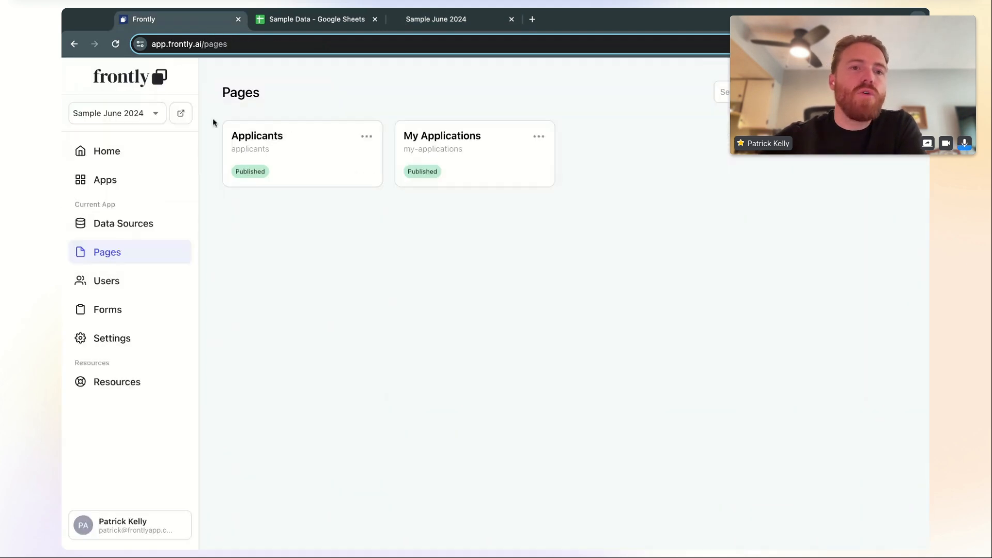
{"action": "left_click", "coordinate": [141, 190]}
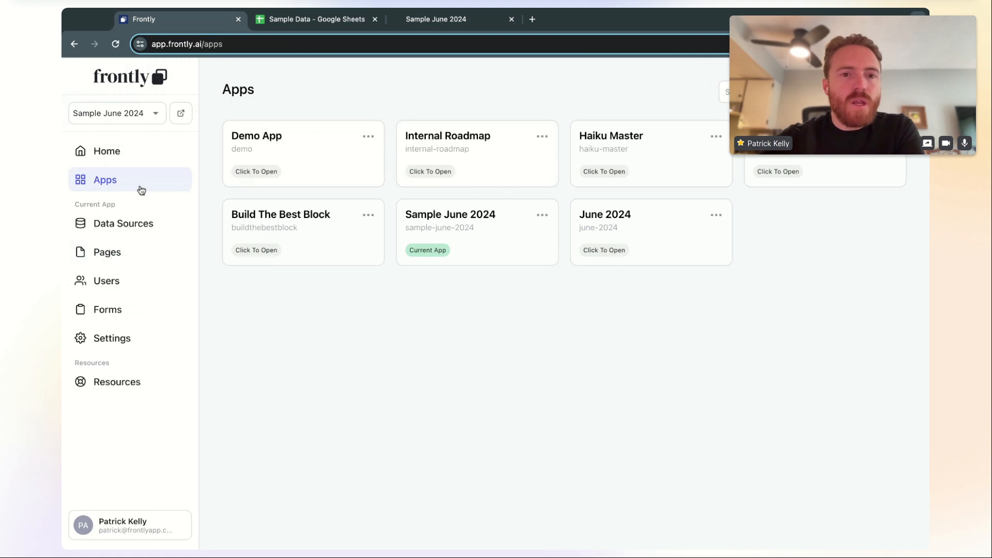
{"action": "left_click", "coordinate": [870, 92]}
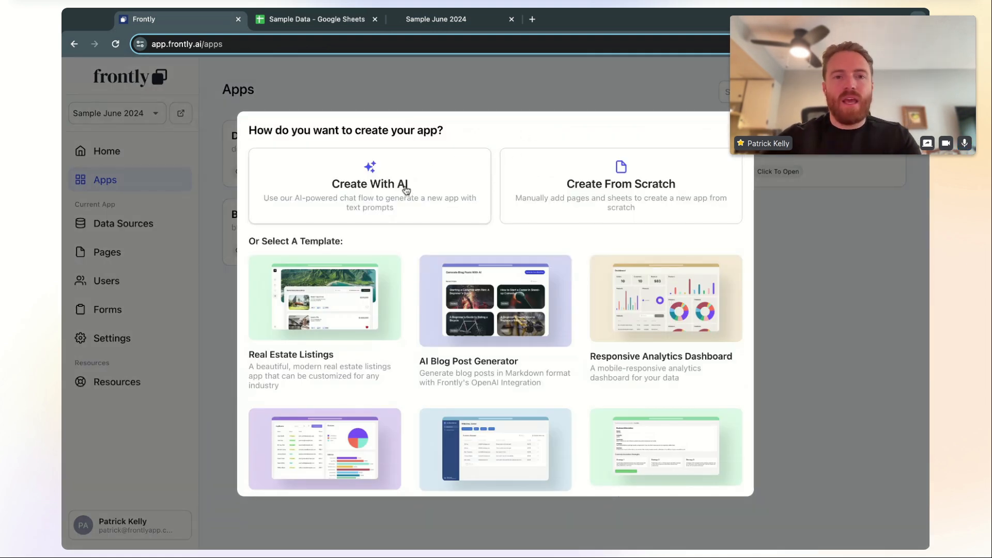
{"action": "left_click", "coordinate": [380, 187]}
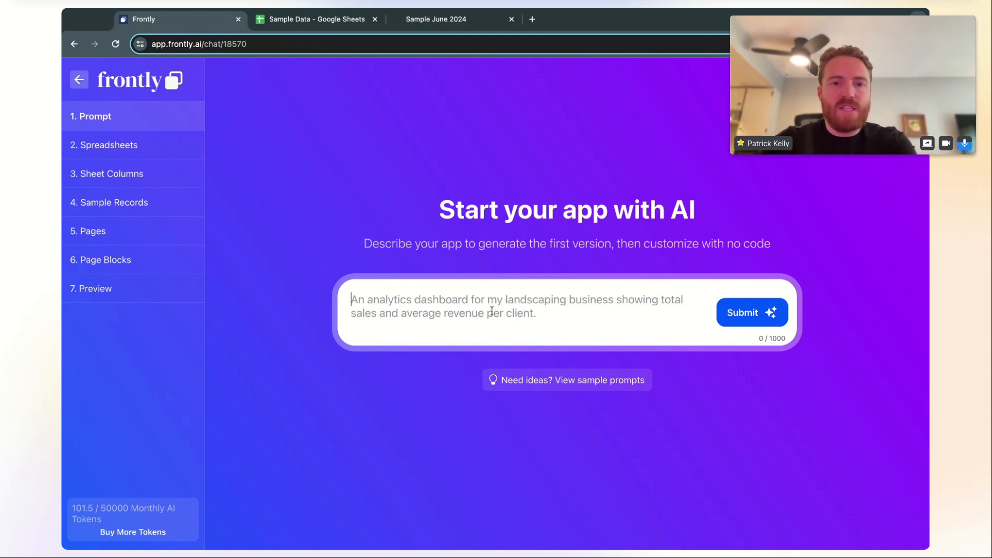
Submit the prompt 'I work at a hospital and I need to track new patients and their appointments'
{"action": "type", "text": "I work "}
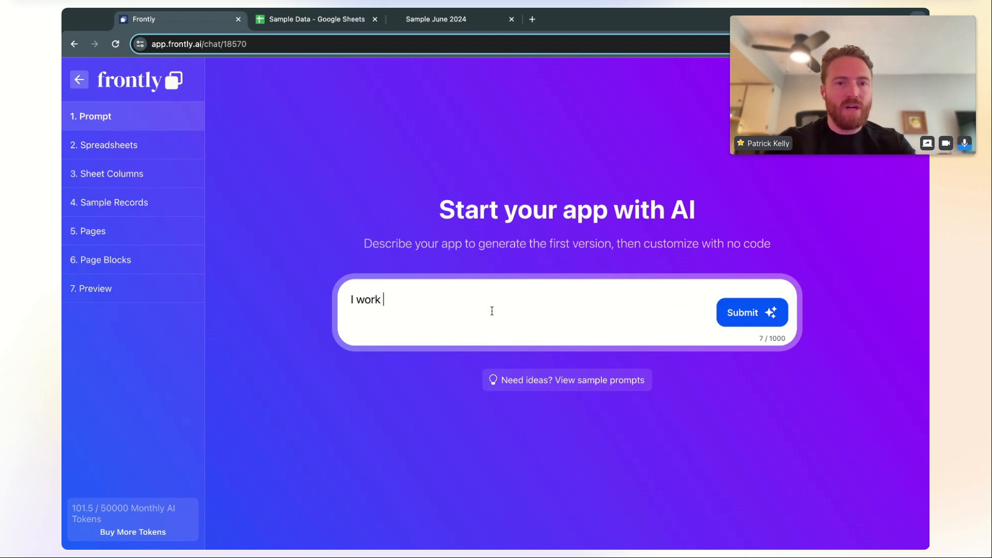
{"action": "type", "text": "at a ho"}
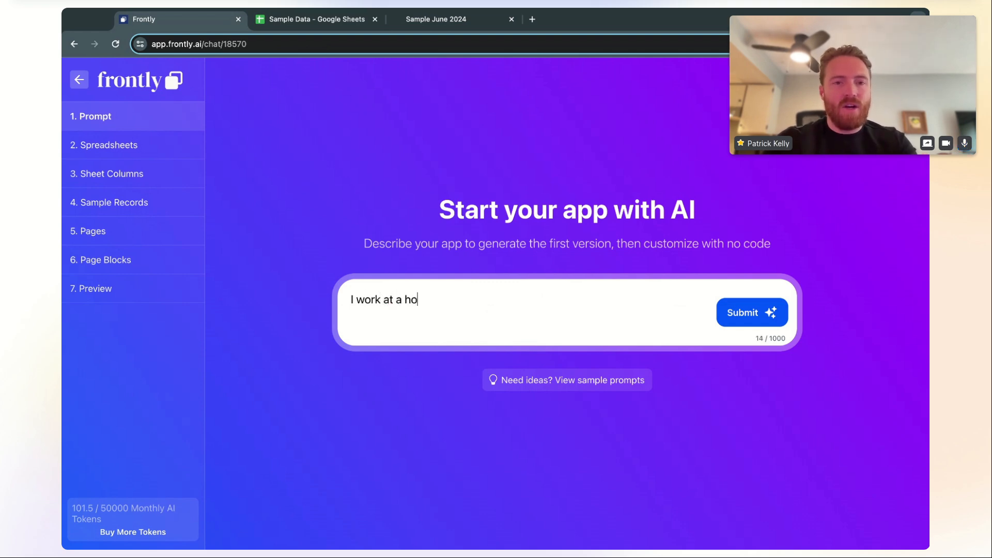
{"action": "type", "text": "spital and I "}
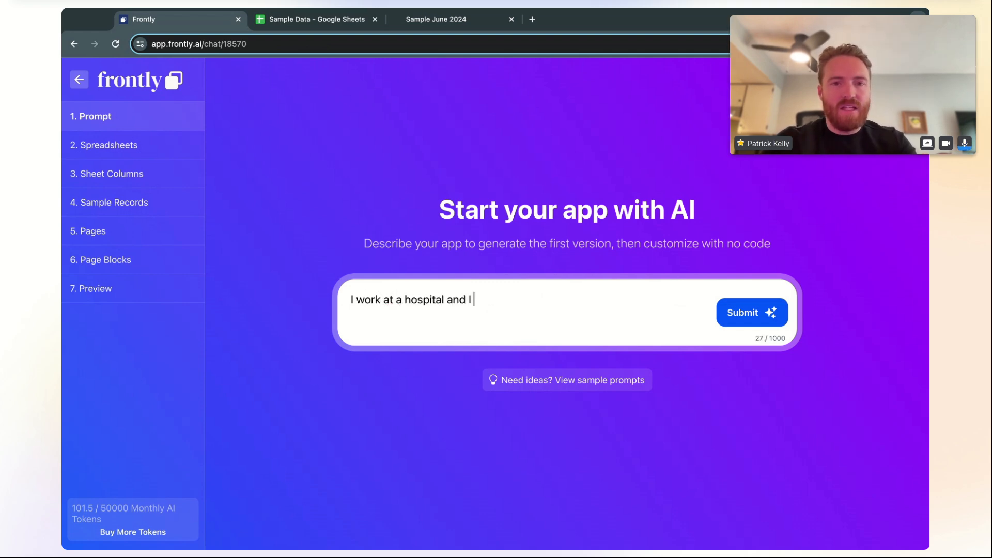
{"action": "type", "text": "need to track "}
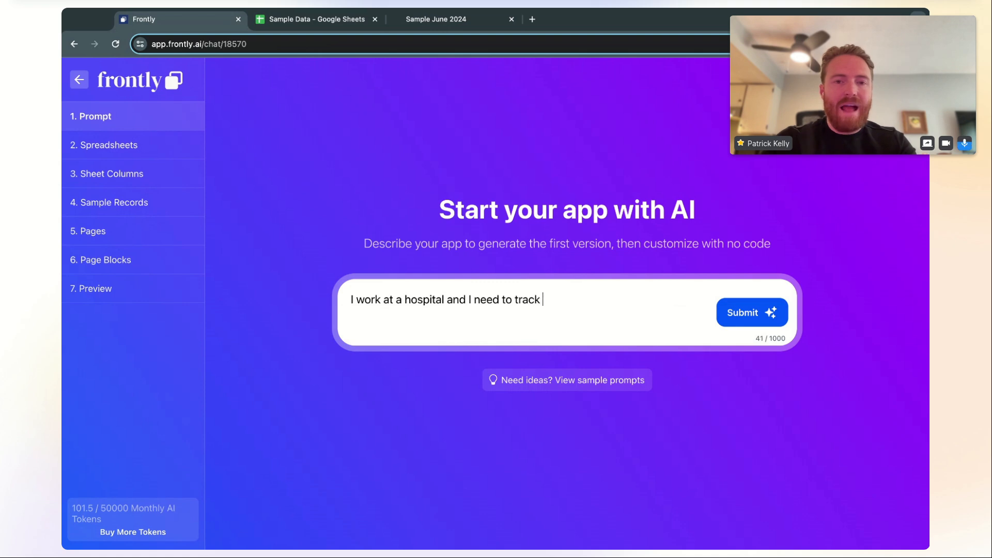
{"action": "type", "text": "new patients "}
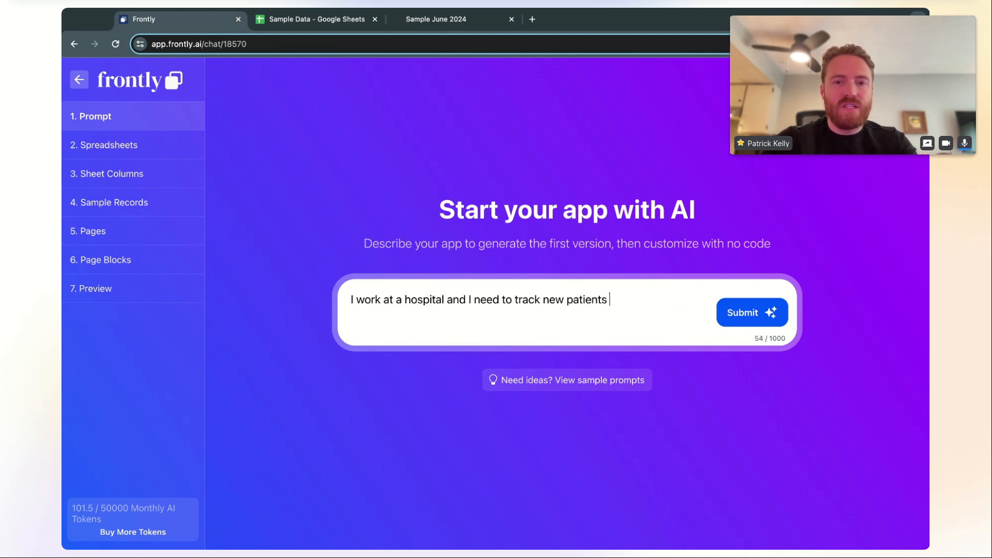
{"action": "type", "text": "and their "}
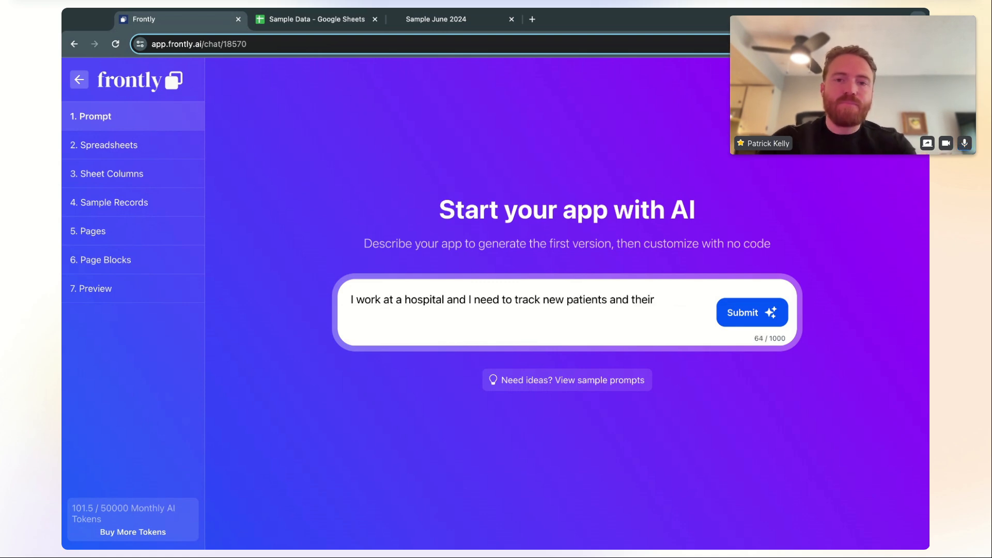
{"action": "type", "text": "appointments"}
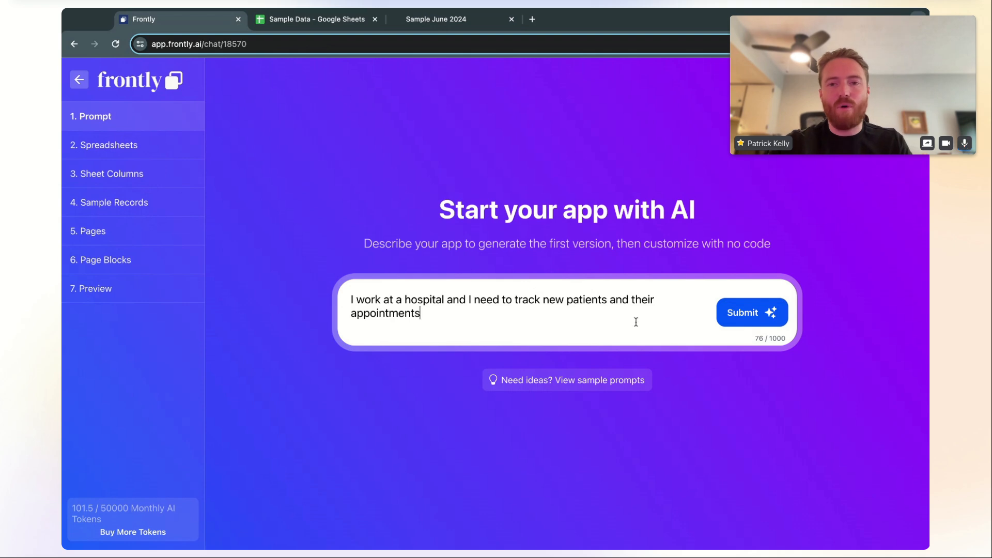
{"action": "left_click", "coordinate": [749, 318]}
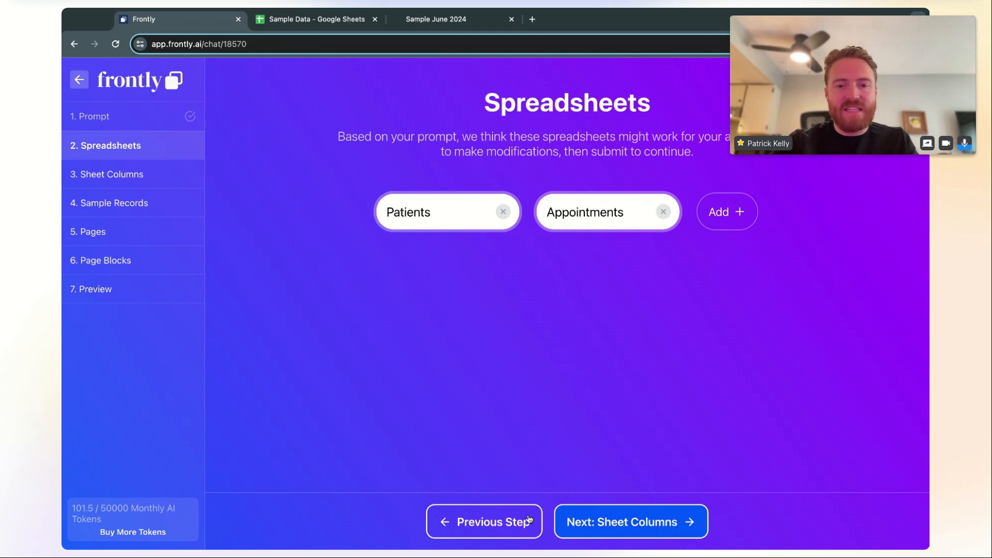
Generate the sheet columns and review the Appointments and Patients headers
{"action": "left_click", "coordinate": [619, 514]}
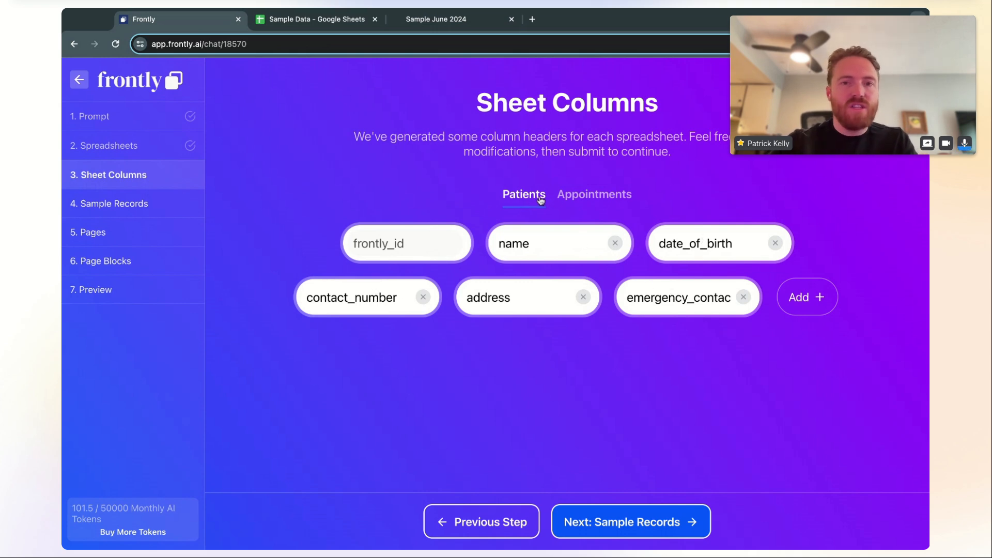
{"action": "left_click", "coordinate": [585, 200]}
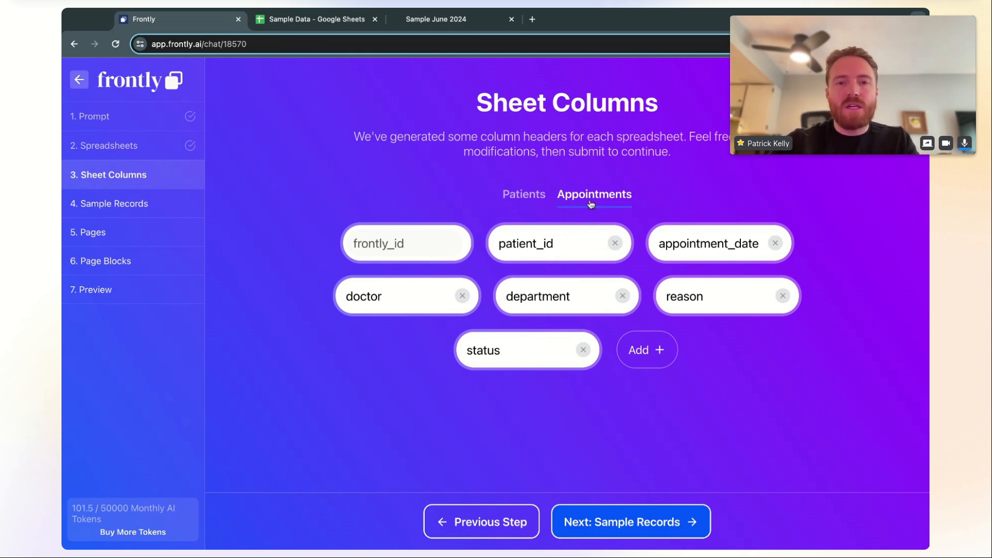
{"action": "left_click_drag", "start_coordinate": [499, 243], "coordinate": [581, 246]}
{"action": "left_click", "coordinate": [581, 246]}
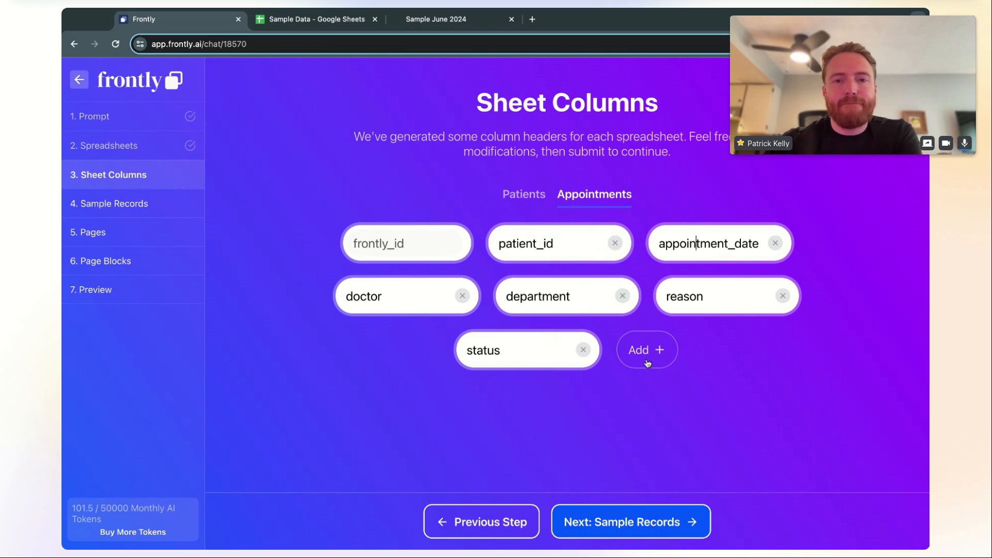
{"action": "left_click", "coordinate": [525, 197]}
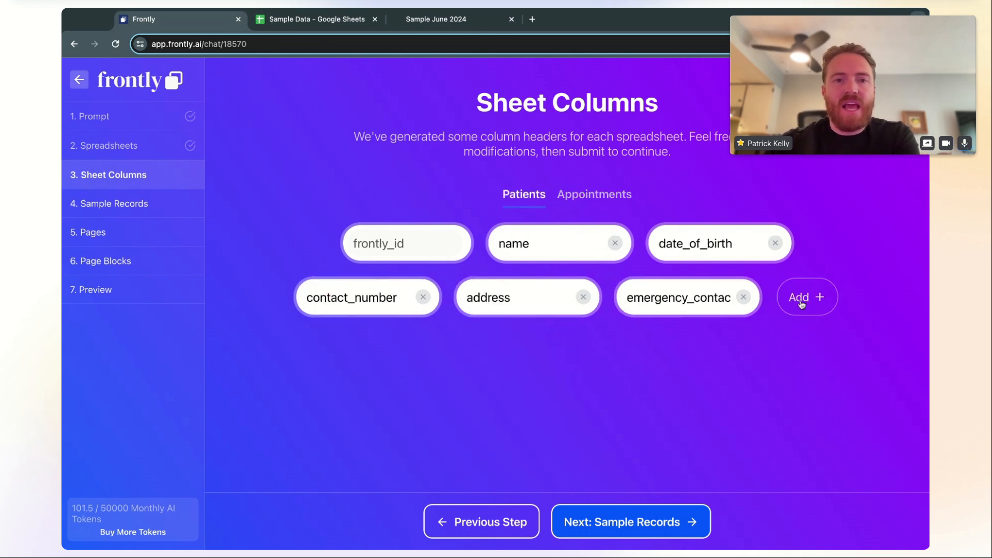
Add a new Patients column named 'allergies'
{"action": "left_click", "coordinate": [802, 303]}
{"action": "triple_click", "coordinate": [556, 350]}
{"action": "type", "text": "allergies"}
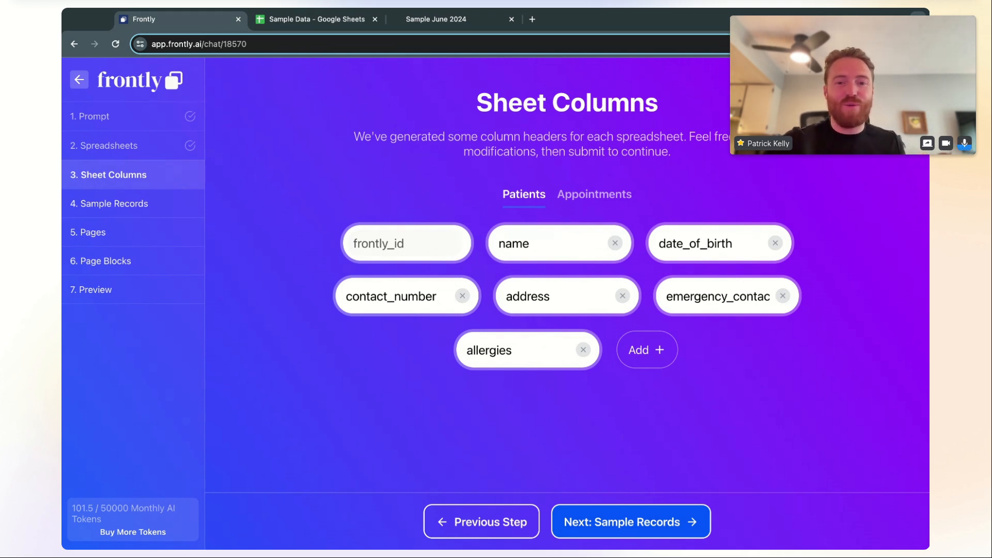
Generate sample records, add then delete an empty Patients row, and review both sheets
{"action": "left_click", "coordinate": [660, 526]}
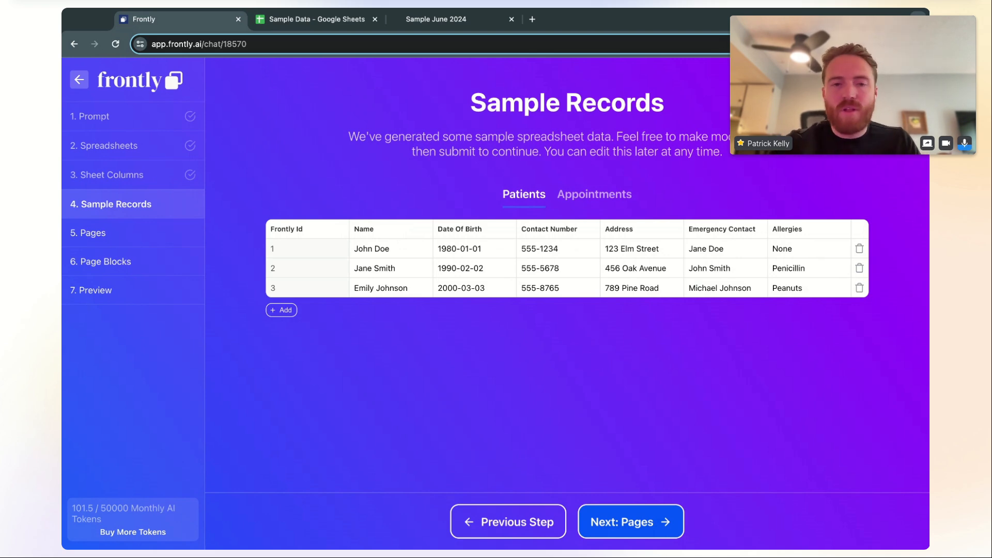
{"action": "left_click", "coordinate": [283, 311]}
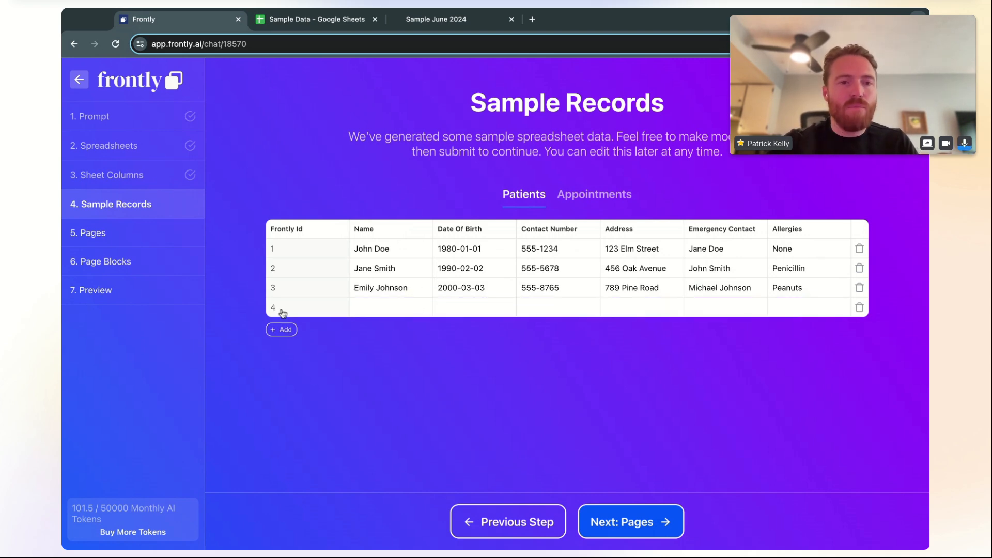
{"action": "left_click", "coordinate": [860, 307]}
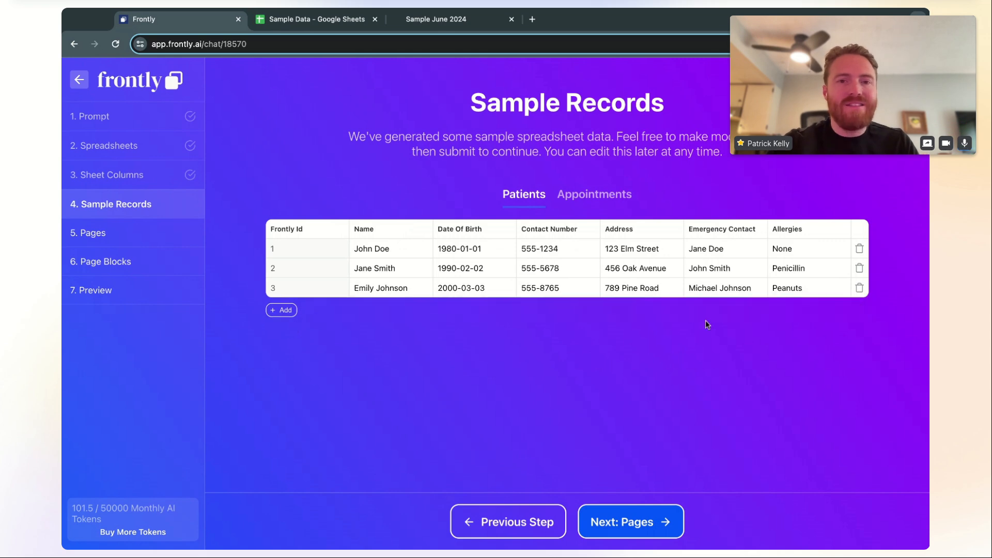
{"action": "left_click", "coordinate": [599, 199]}
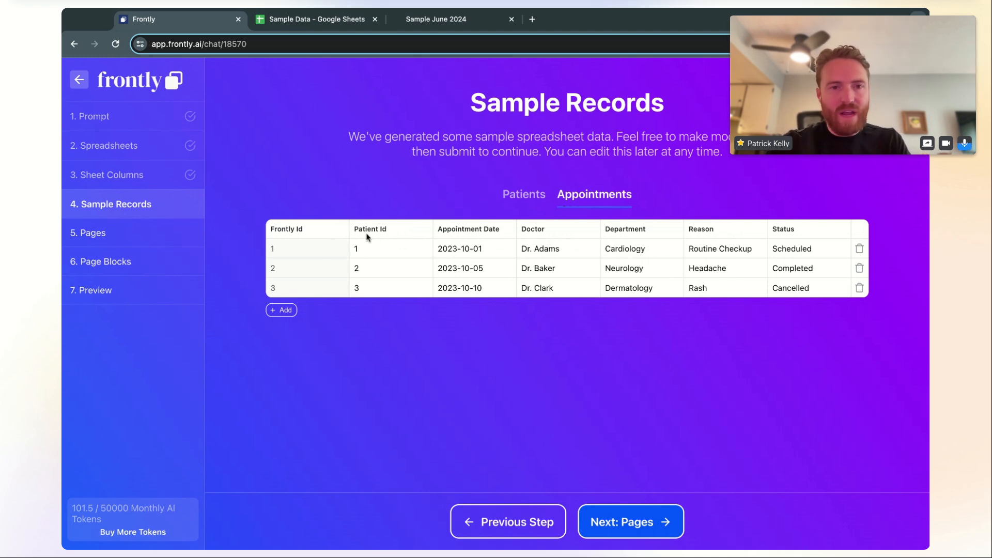
{"action": "left_click", "coordinate": [514, 198]}
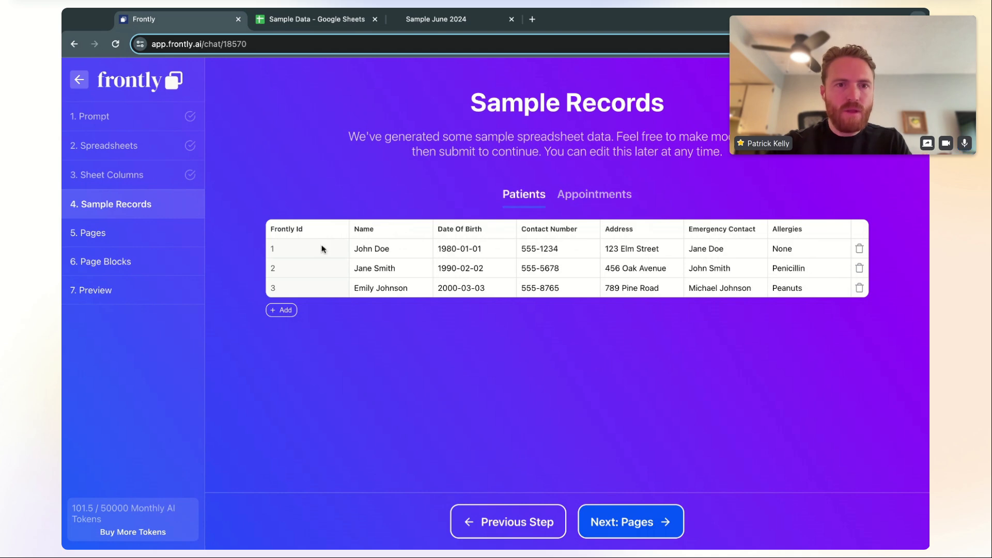
{"action": "left_click", "coordinate": [563, 195]}
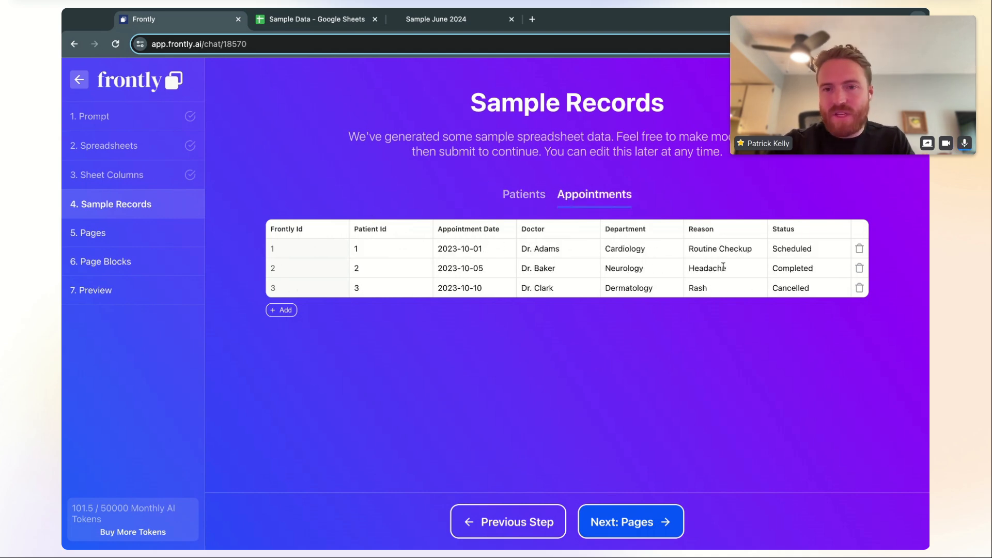
{"action": "left_click", "coordinate": [637, 523]}
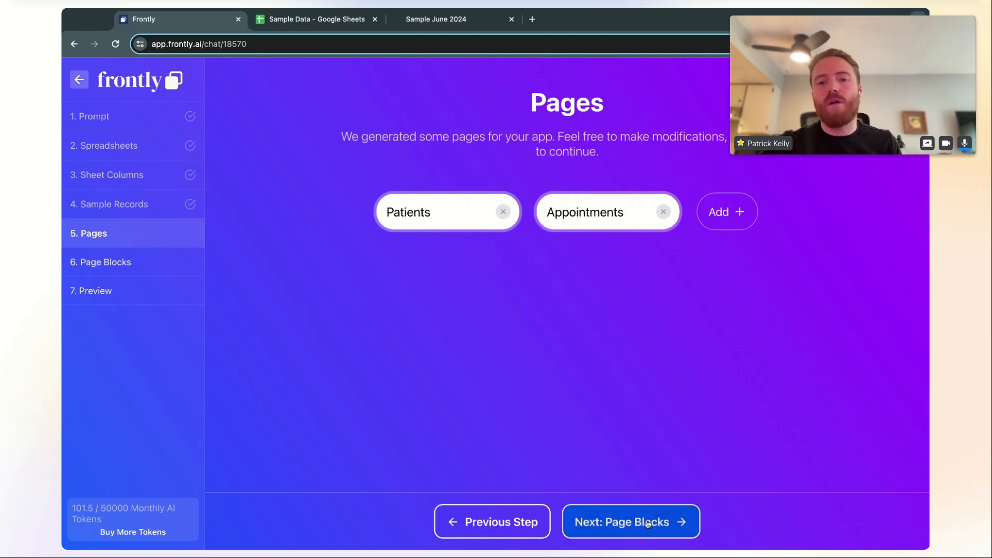
Add a new page and rename it 'Analytics'
{"action": "left_click", "coordinate": [723, 216]}
{"action": "triple_click", "coordinate": [703, 212]}
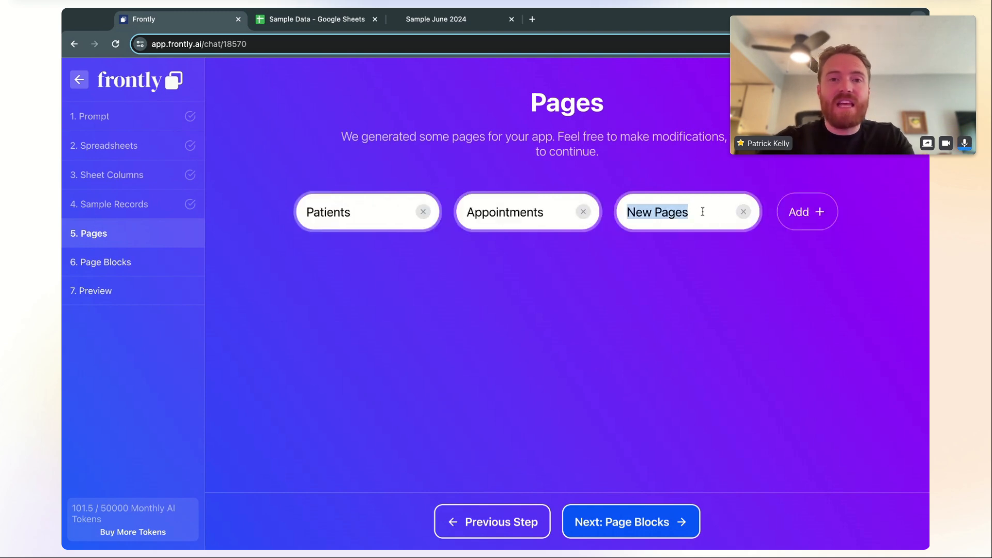
{"action": "type", "text": "Analytics"}
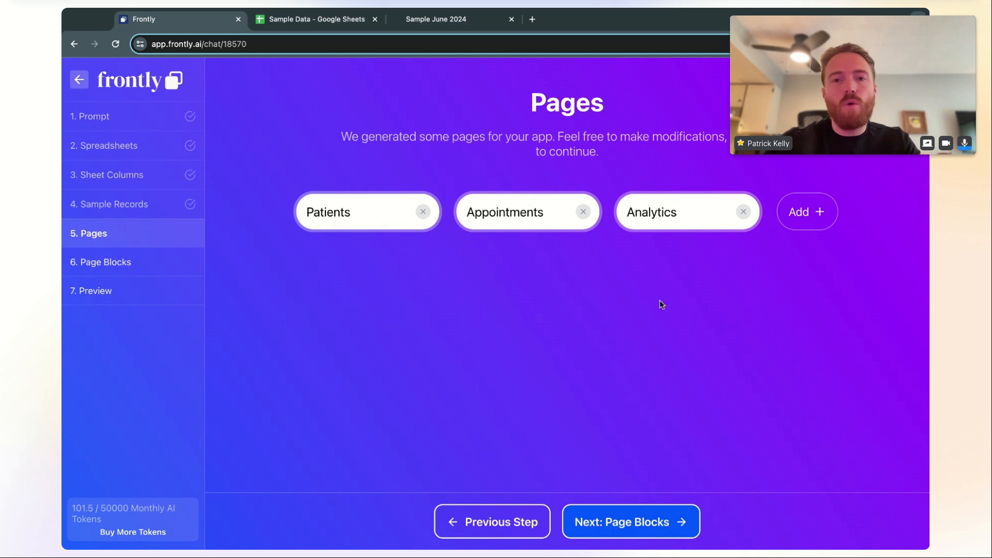
Generate the page blocks and relink All Patients to Appointments, then back to Patients
{"action": "left_click", "coordinate": [660, 523]}
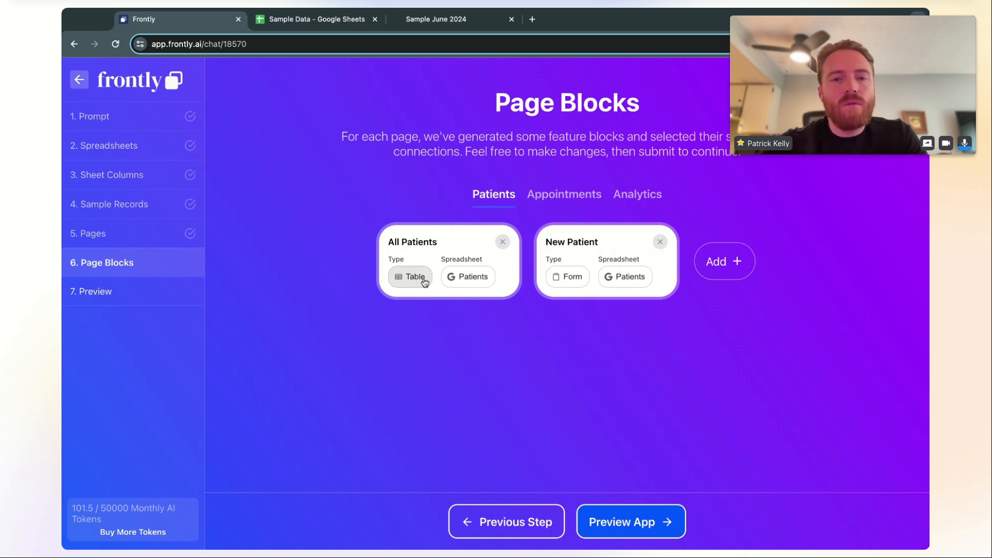
{"action": "left_click", "coordinate": [476, 283]}
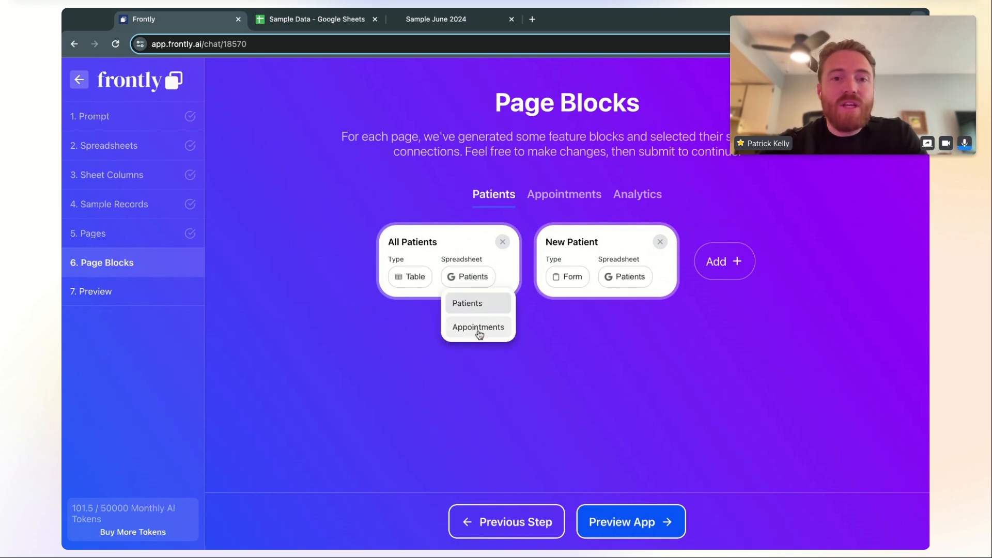
{"action": "left_click", "coordinate": [480, 330]}
{"action": "left_click", "coordinate": [478, 279]}
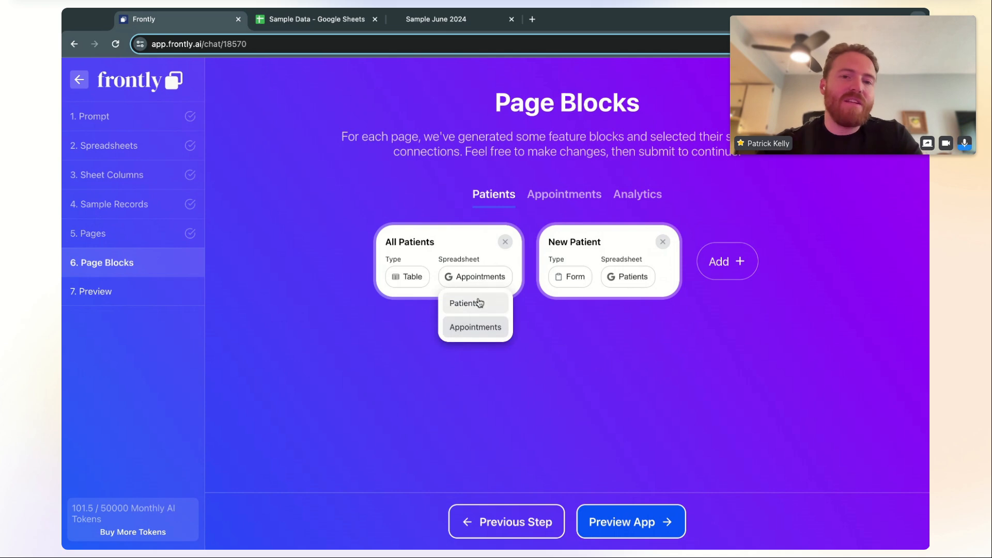
{"action": "left_click", "coordinate": [480, 303]}
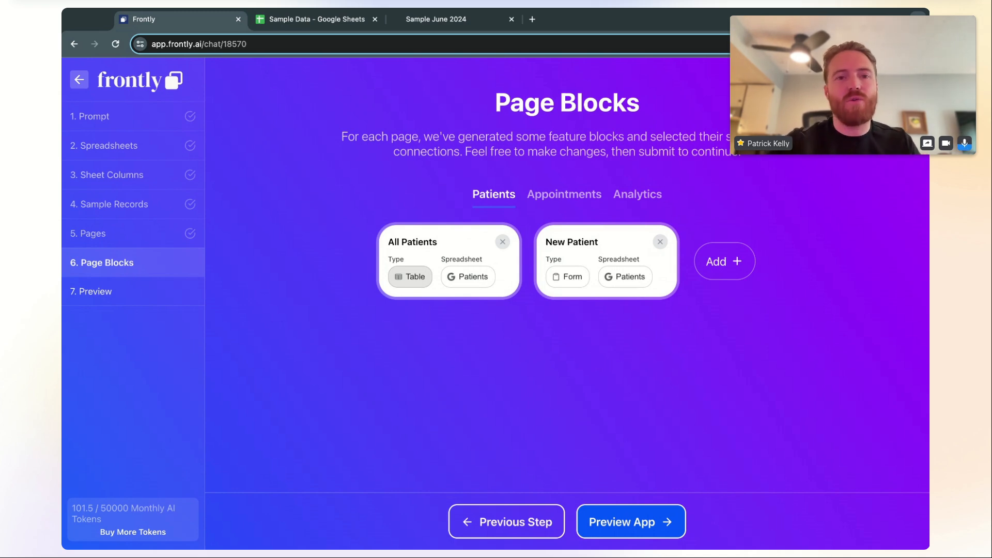
Browse the block types for All Patients, then show the Appointments page's generated blocks
{"action": "left_click", "coordinate": [410, 277]}
{"action": "scroll", "coordinate": [488, 328], "scroll_direction": "down", "scroll_amount": 20}
{"action": "scroll", "coordinate": [487, 328], "scroll_direction": "up", "scroll_amount": 20}
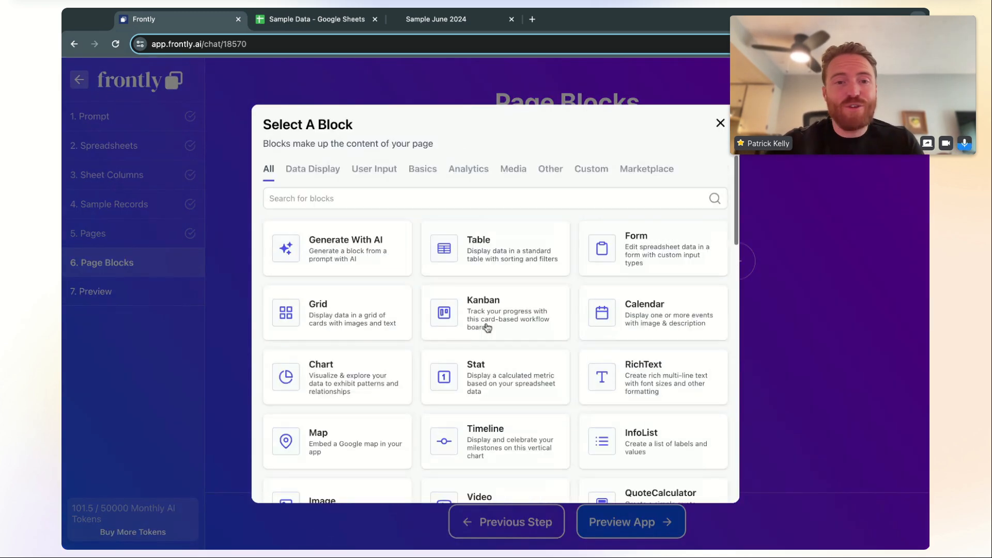
{"action": "left_click", "coordinate": [720, 123]}
{"action": "left_click", "coordinate": [558, 193]}
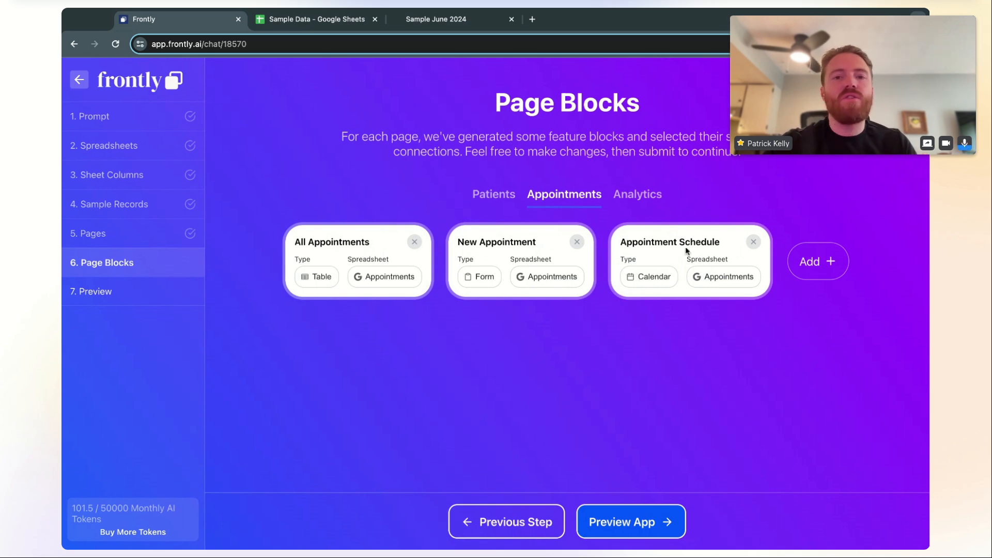
Delete the New Appointment and All Appointments blocks, then review the Patients, Appointments and Analytics blocks
{"action": "left_click", "coordinate": [578, 242]}
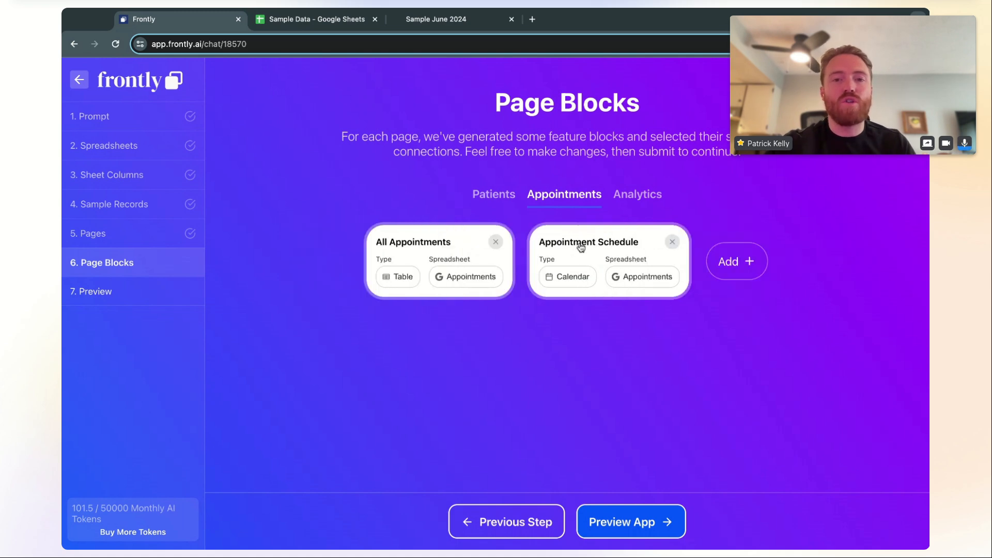
{"action": "left_click", "coordinate": [502, 243]}
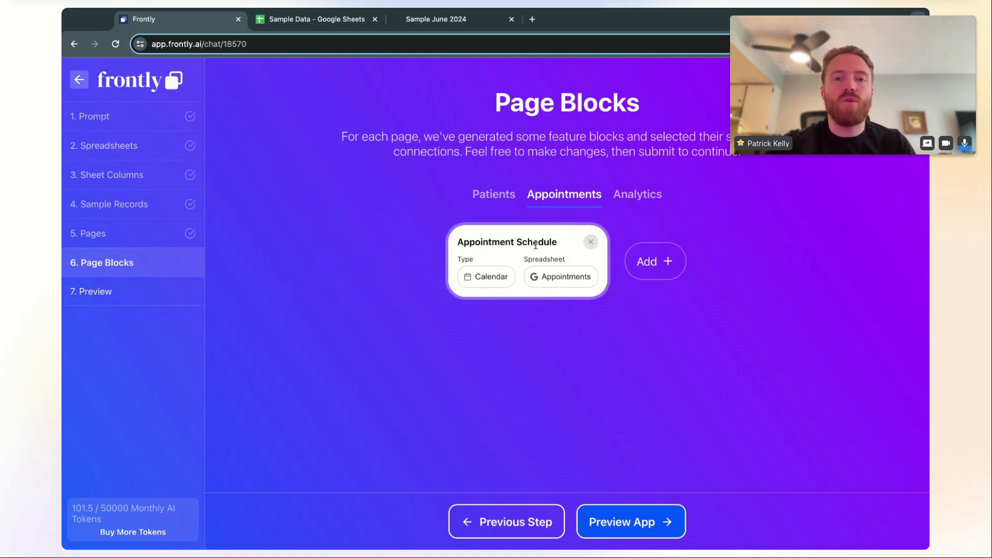
{"action": "left_click", "coordinate": [508, 203]}
{"action": "left_click", "coordinate": [557, 197]}
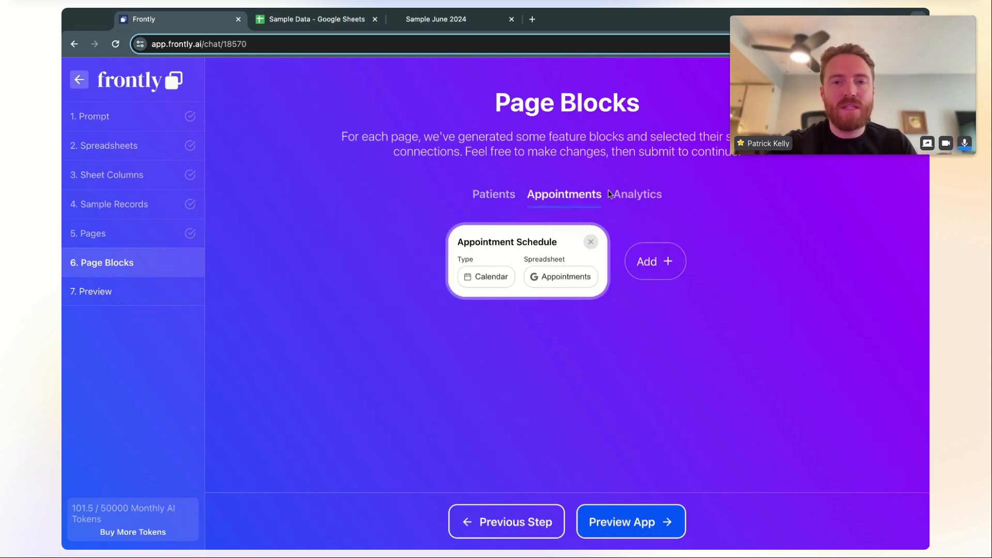
{"action": "left_click", "coordinate": [640, 199]}
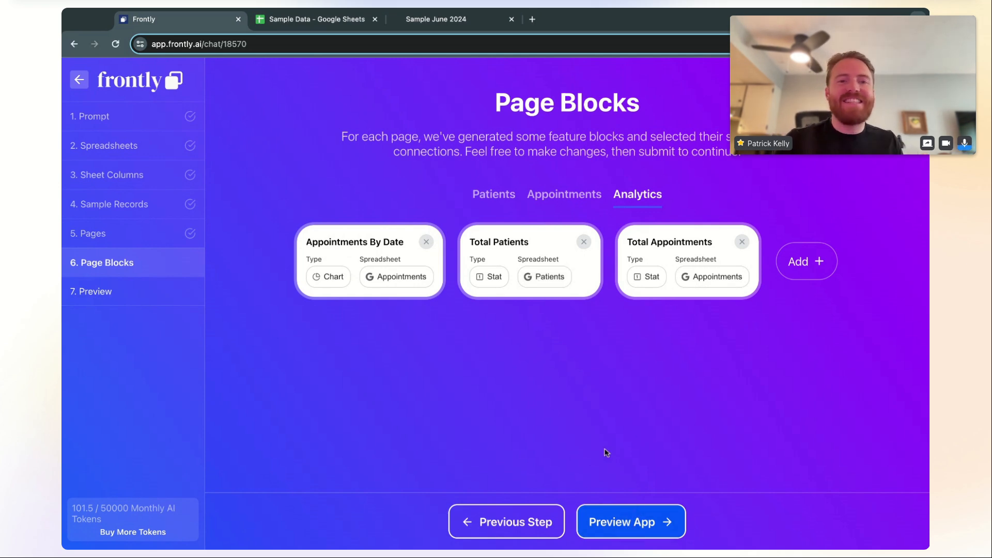
Preview the Appointments schedule and Analytics pages, then finalize the Hospital Tracker app
{"action": "left_click", "coordinate": [635, 526]}
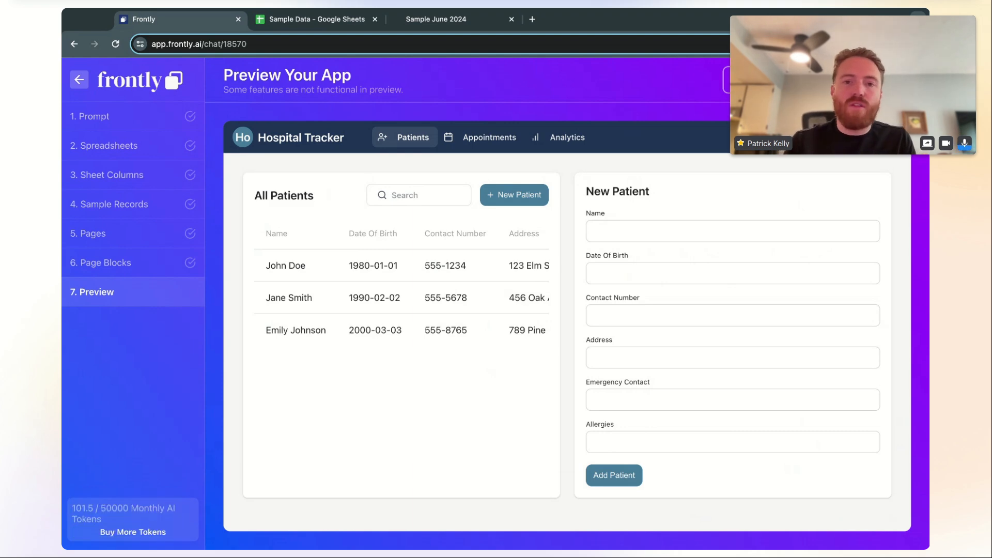
{"action": "left_click", "coordinate": [471, 146]}
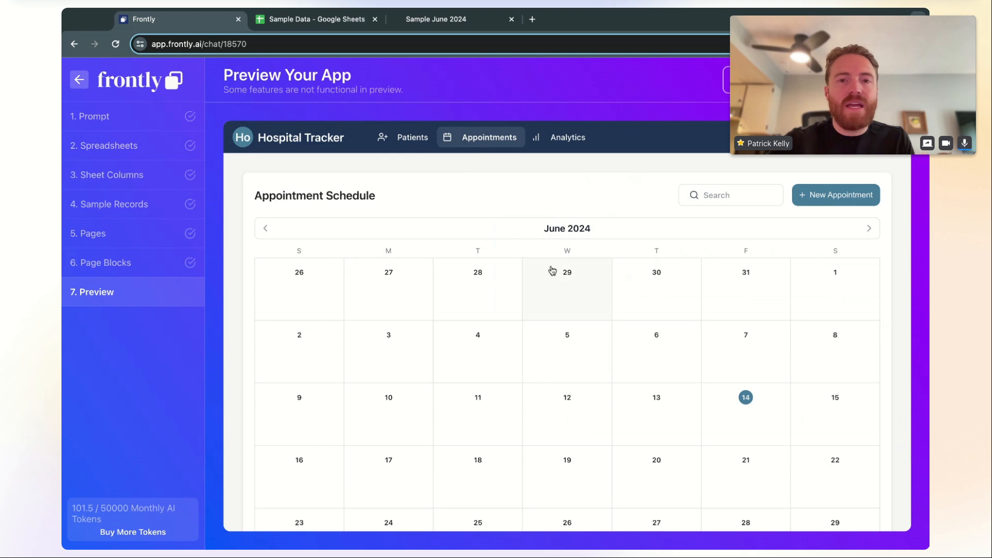
{"action": "left_click", "coordinate": [555, 145]}
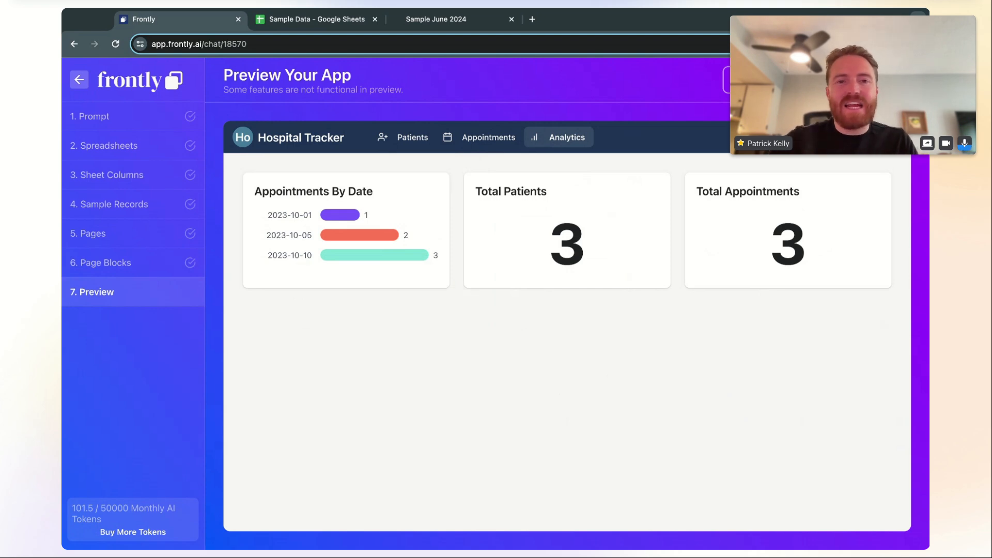
{"action": "left_click", "coordinate": [868, 80]}
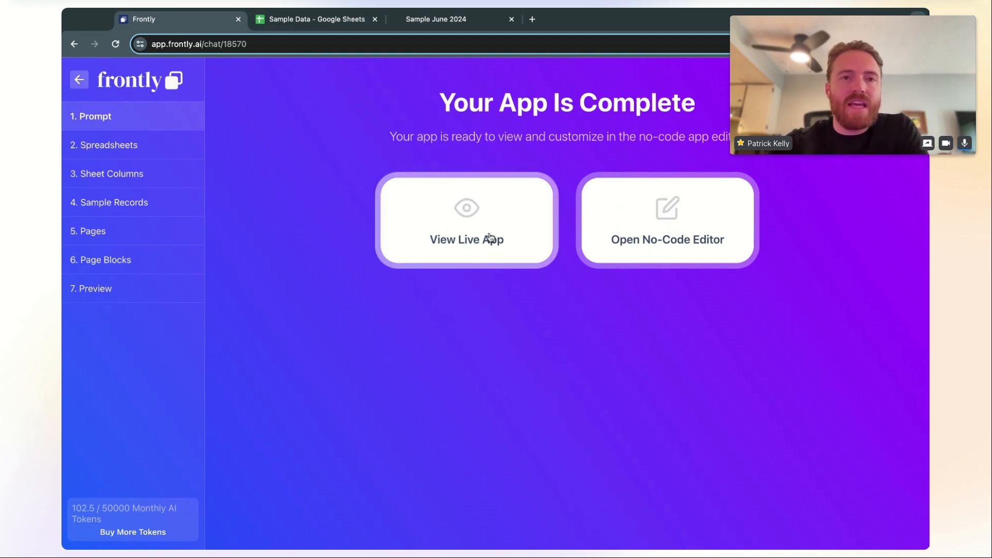
Open the live Hospital Tracker app, browse its Appointments, Patients and Analytics pages, then return to Frontly
{"action": "left_click", "coordinate": [469, 241]}
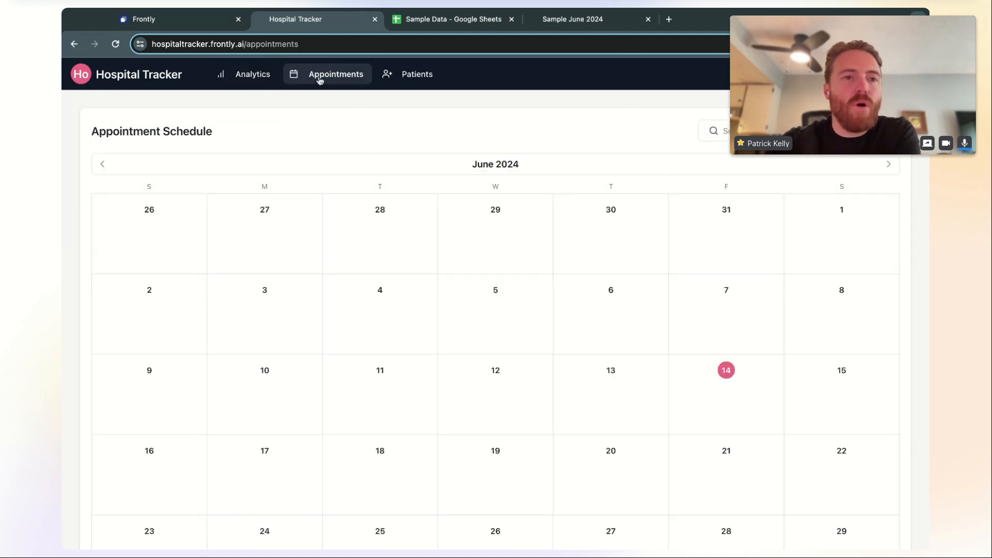
{"action": "scroll", "coordinate": [540, 362], "scroll_direction": "down", "scroll_amount": 2}
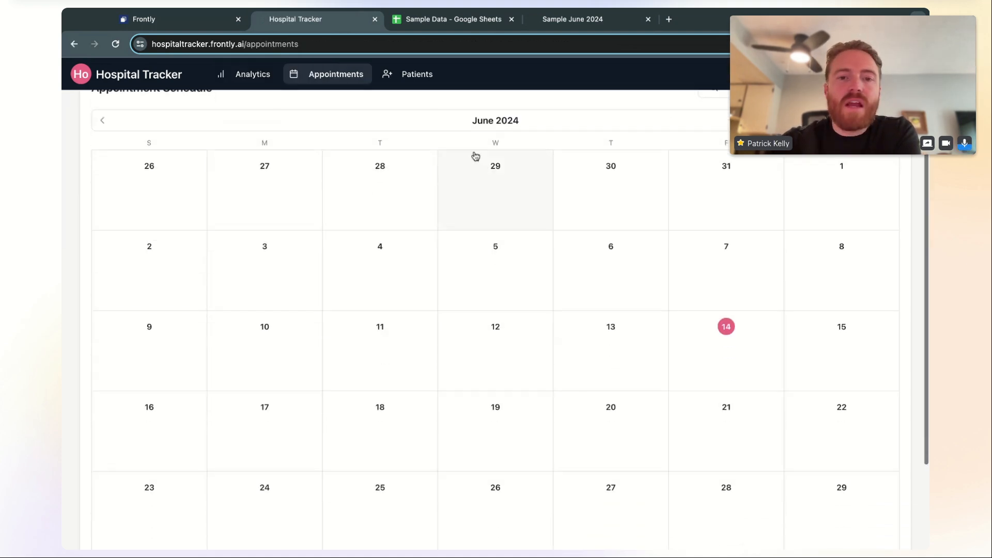
{"action": "scroll", "coordinate": [441, 267], "scroll_direction": "up", "scroll_amount": 2}
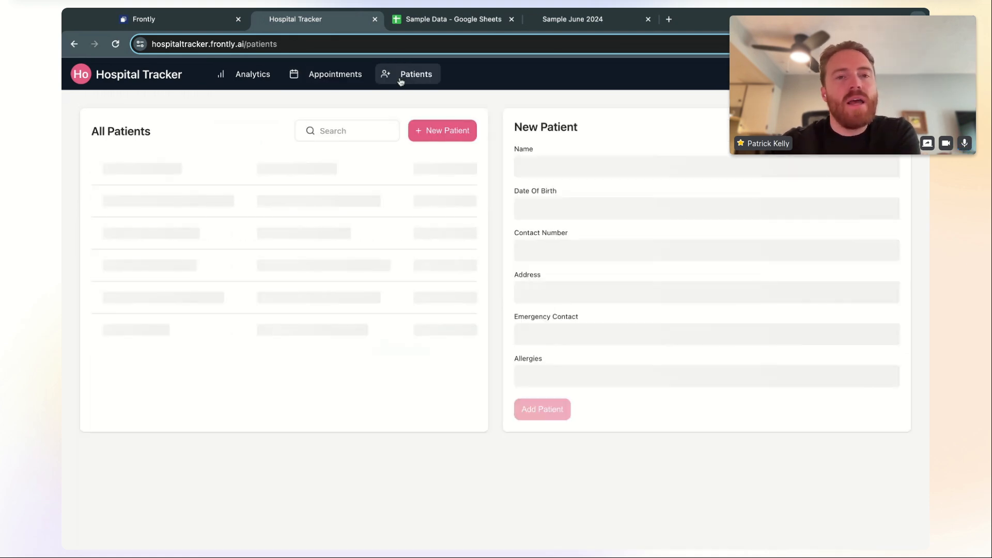
{"action": "left_click", "coordinate": [400, 81]}
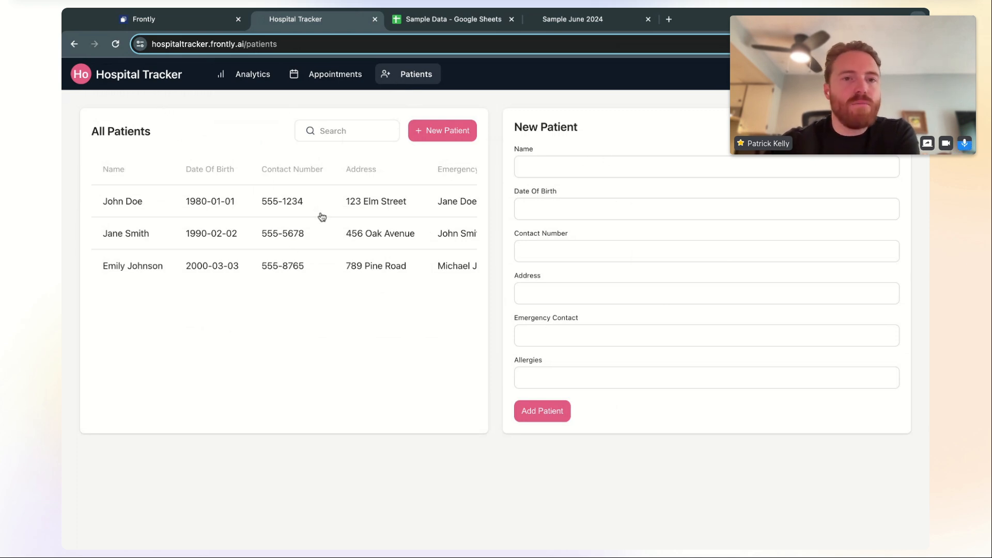
{"action": "left_click", "coordinate": [251, 237]}
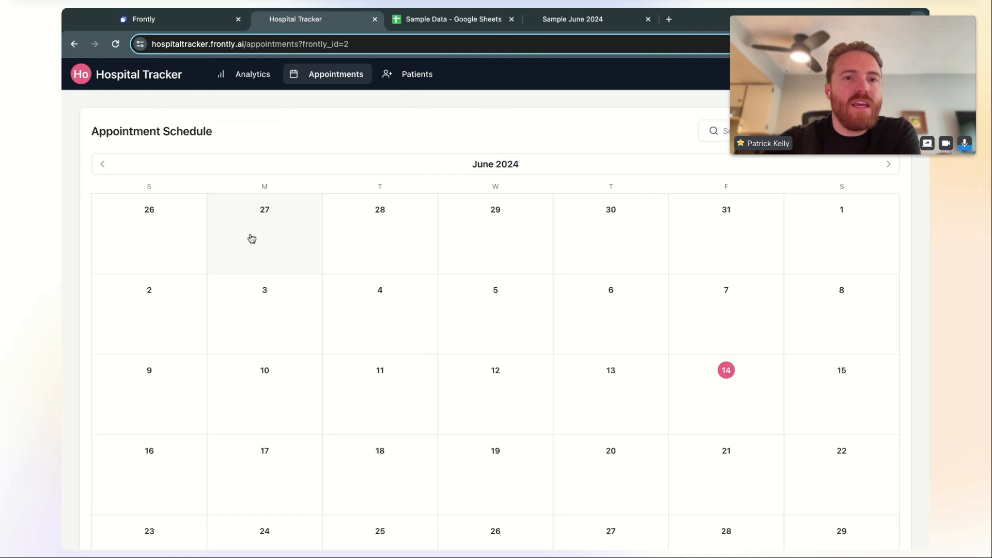
{"action": "left_click", "coordinate": [256, 75]}
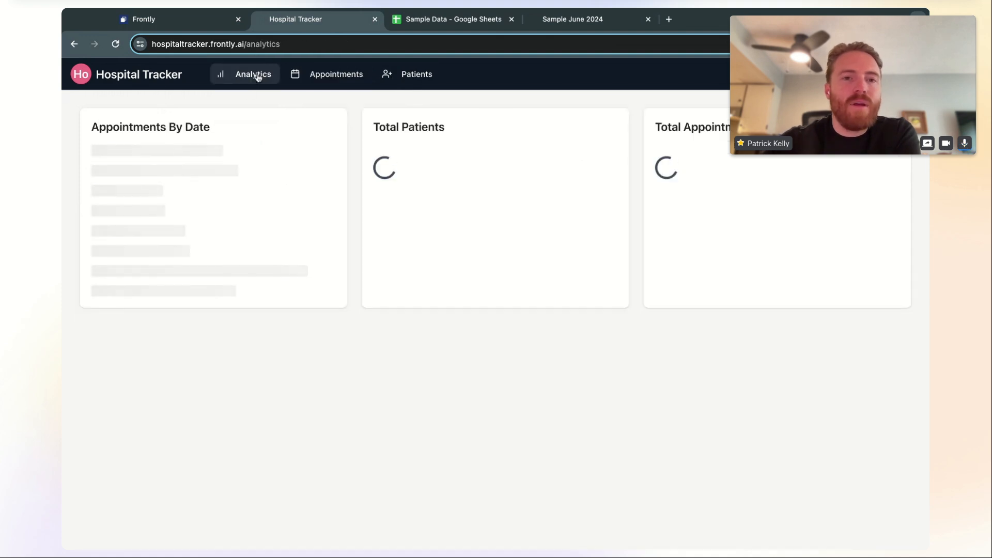
{"action": "left_click", "coordinate": [209, 26]}
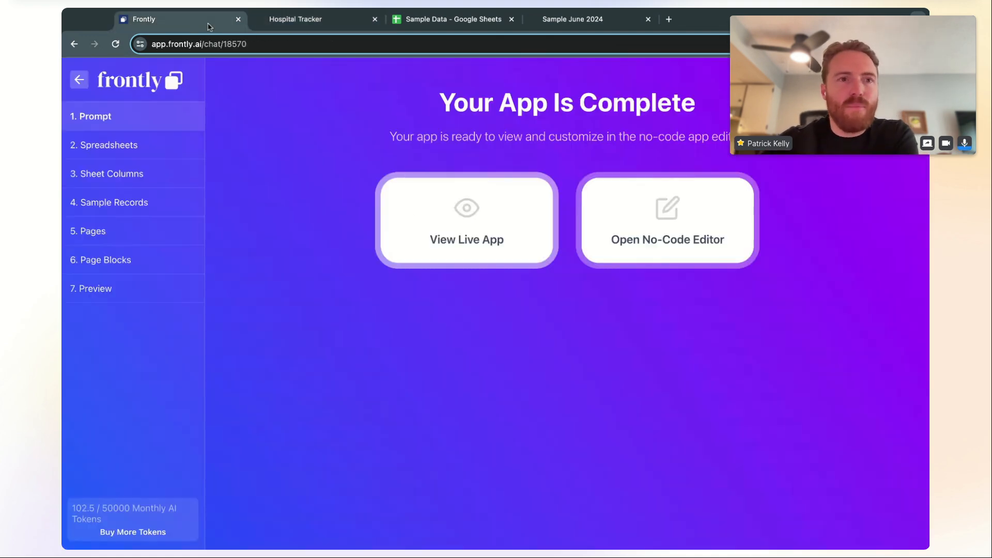
Inspect the Analytics page layout and Total Patients block in the no-code editor, then exit to Pages
{"action": "left_click", "coordinate": [646, 237]}
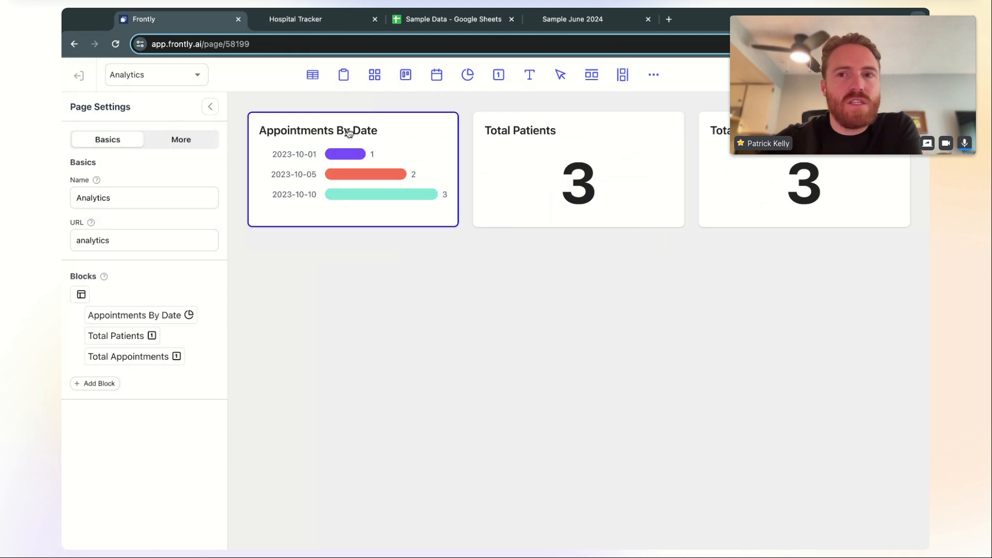
{"action": "left_click", "coordinate": [917, 106]}
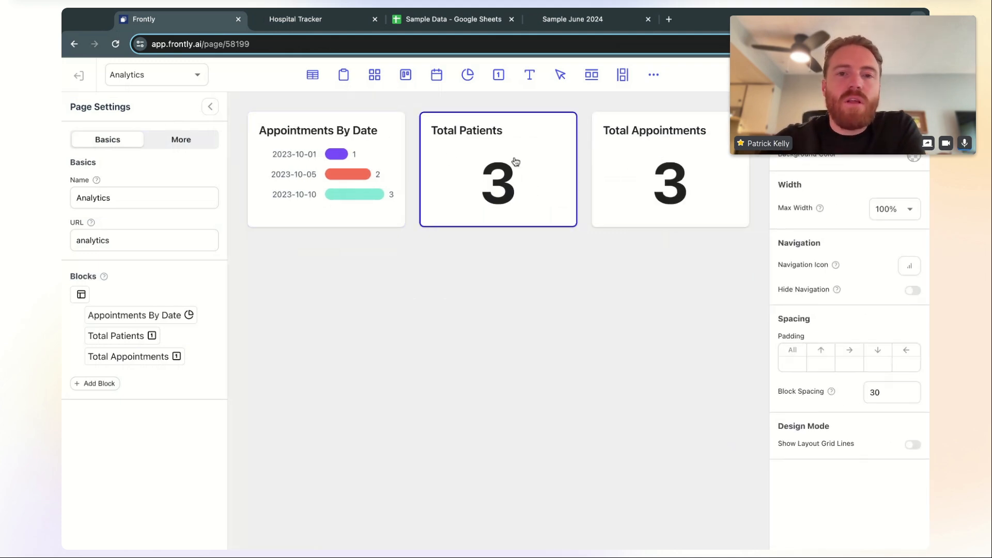
{"action": "left_click", "coordinate": [533, 158]}
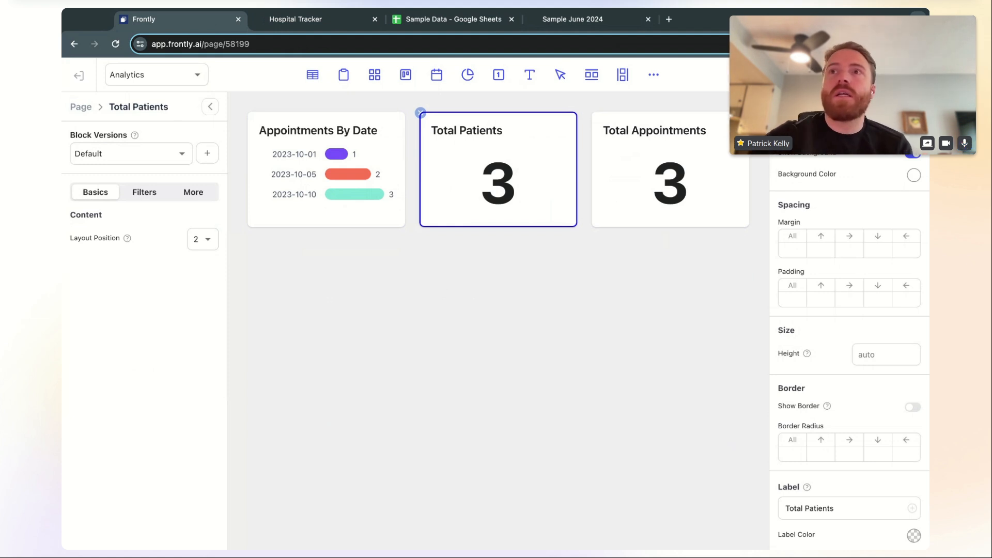
{"action": "left_click", "coordinate": [73, 76]}
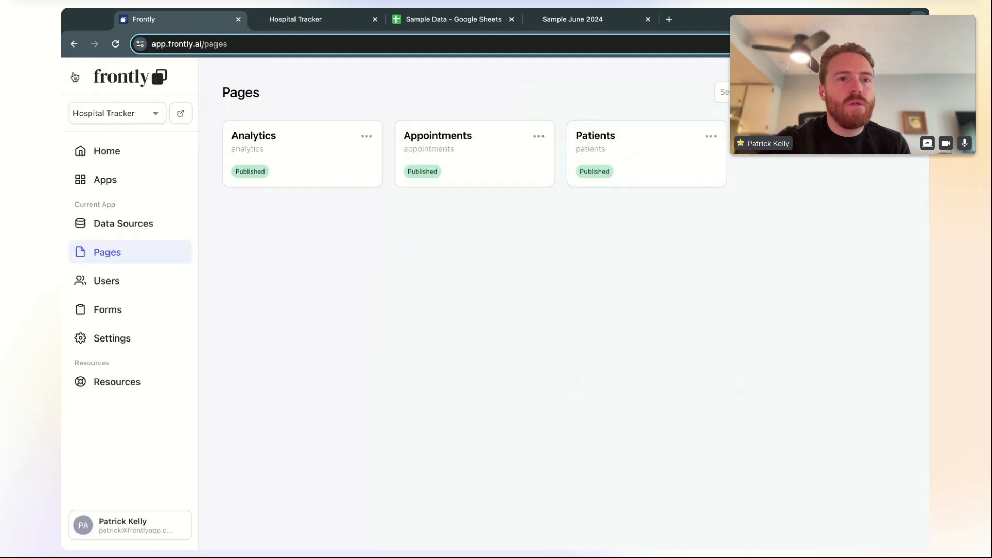
Review the app's general and custom Domains settings, then switch to the live Hospital Tracker tab
{"action": "left_click", "coordinate": [128, 343]}
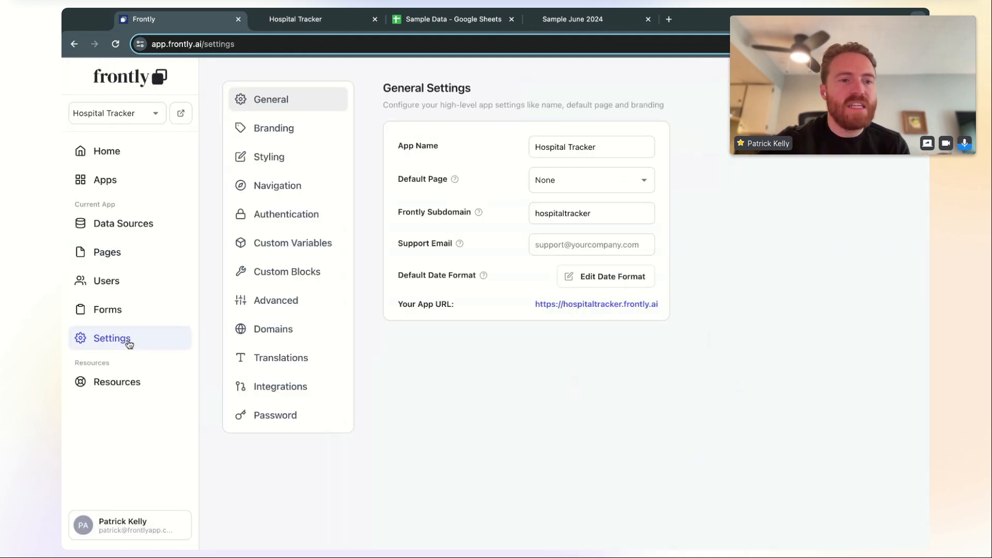
{"action": "left_click", "coordinate": [294, 335]}
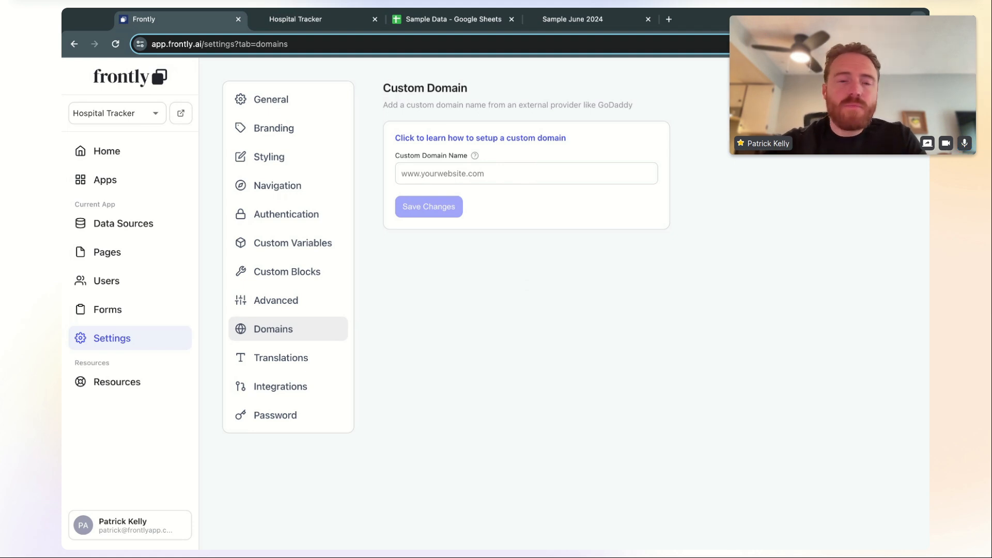
{"action": "left_click", "coordinate": [340, 20]}
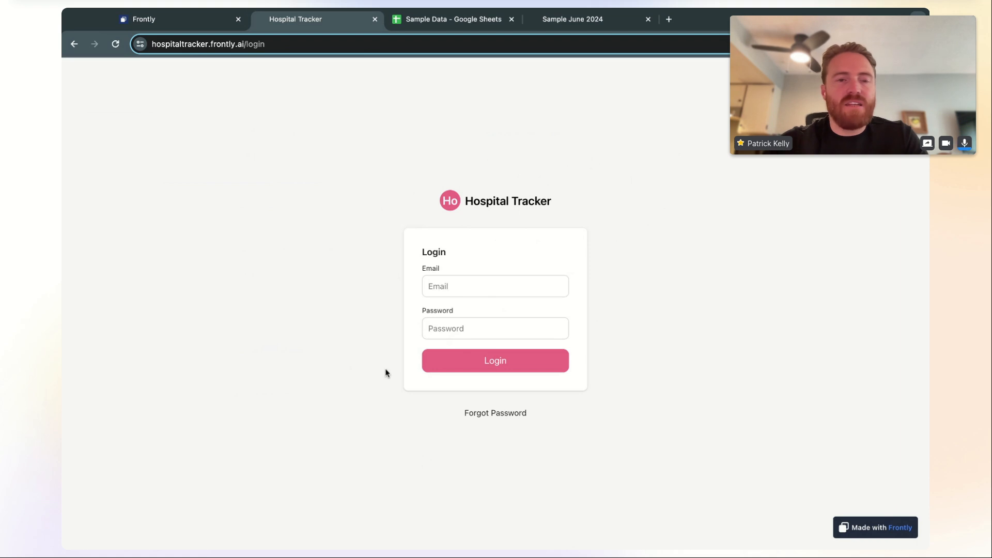
Strip /login from the live app's address and reload, then check Frontly's Users list
{"action": "left_click", "coordinate": [246, 45]}
{"action": "left_click", "coordinate": [319, 45]}
{"action": "key", "text": "BackSpace"}
{"action": "key", "text": "BackSpace"}
{"action": "key", "text": "BackSpace"}
{"action": "key", "text": "BackSpace"}
{"action": "key", "text": "BackSpace"}
{"action": "key", "text": "BackSpace"}
{"action": "key", "text": "Return"}
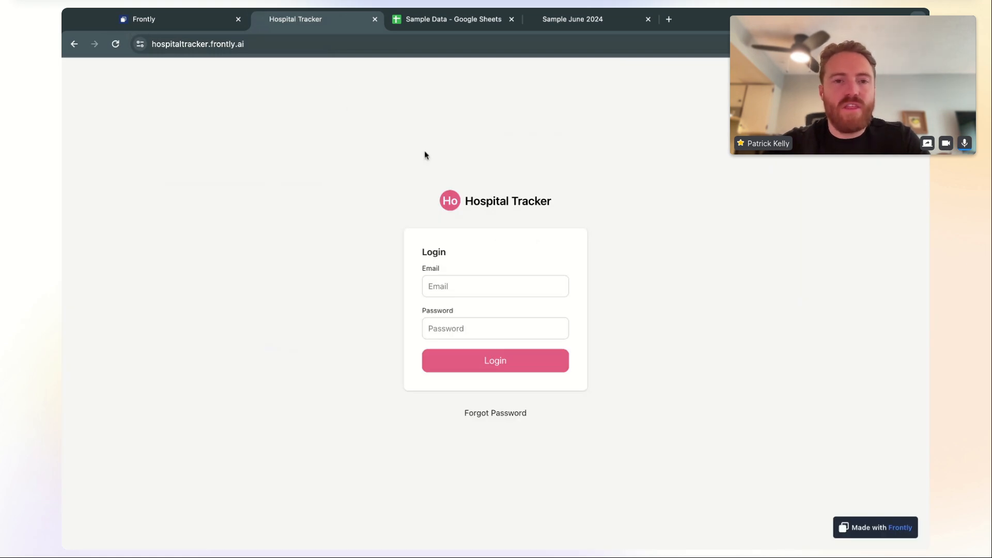
{"action": "left_click", "coordinate": [221, 24]}
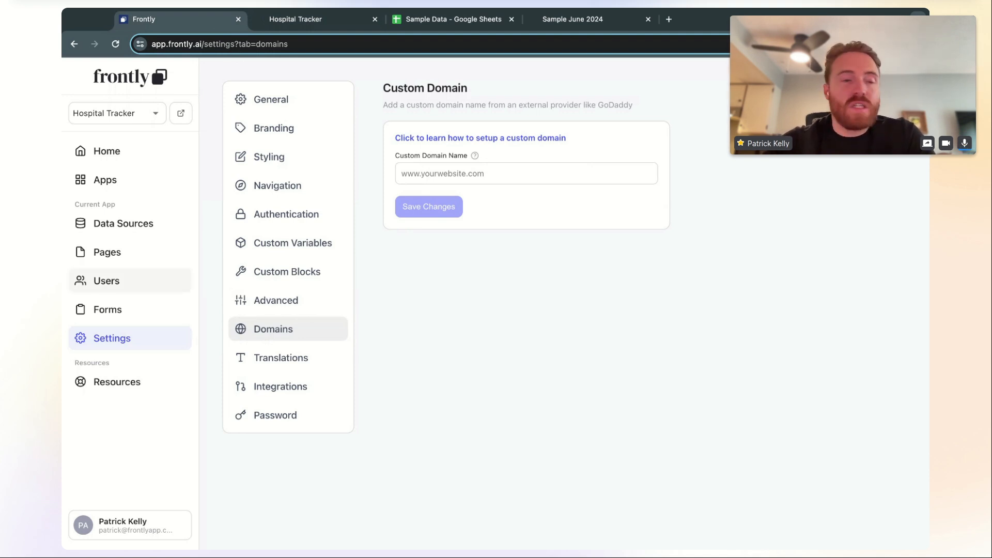
{"action": "left_click", "coordinate": [172, 285]}
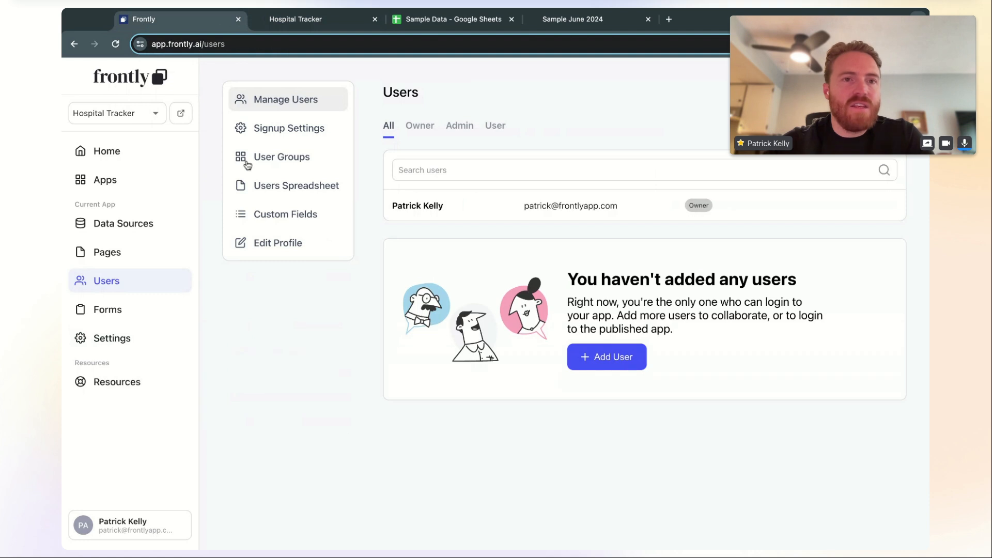
Turn on Enable Signup in the Authentication settings and save the changes
{"action": "left_click", "coordinate": [291, 134]}
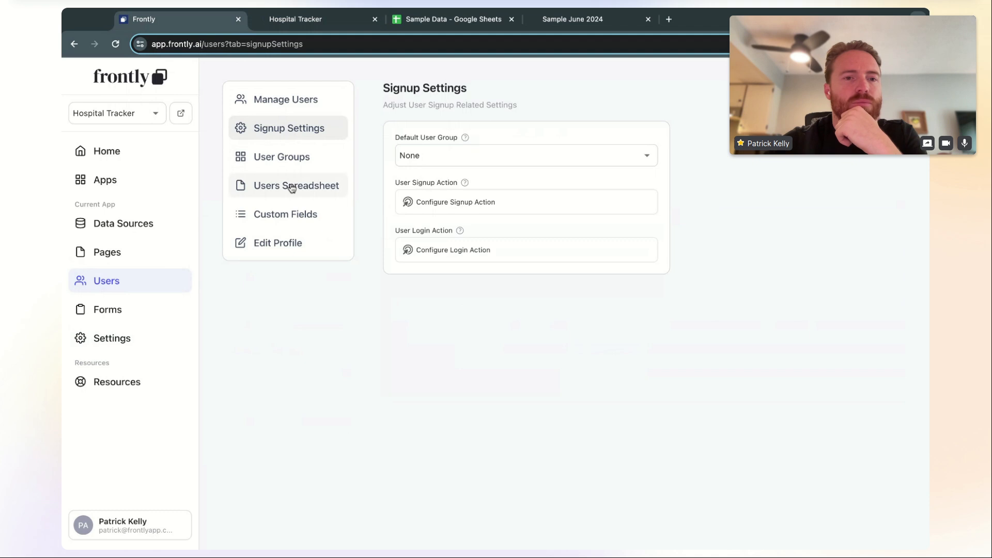
{"action": "left_click", "coordinate": [146, 338]}
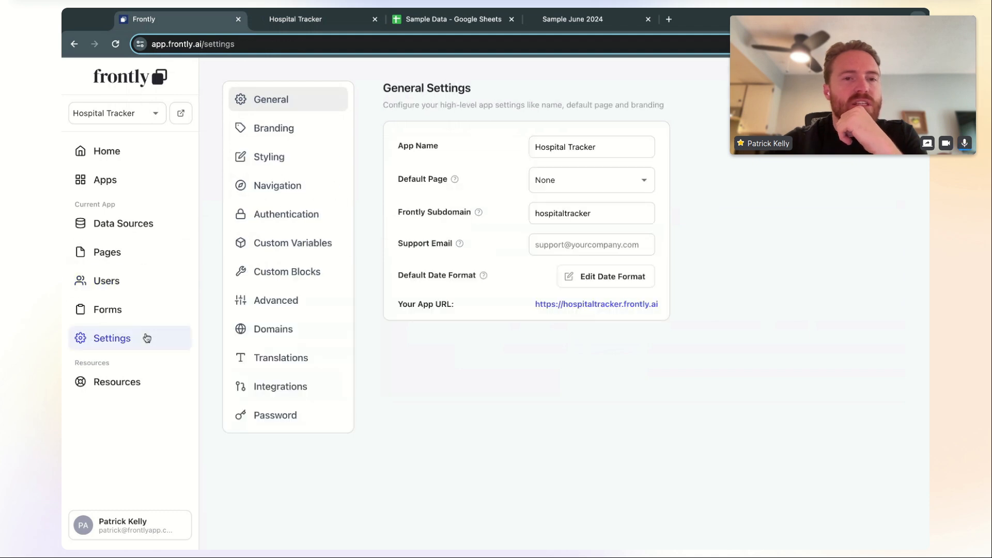
{"action": "left_click", "coordinate": [293, 221]}
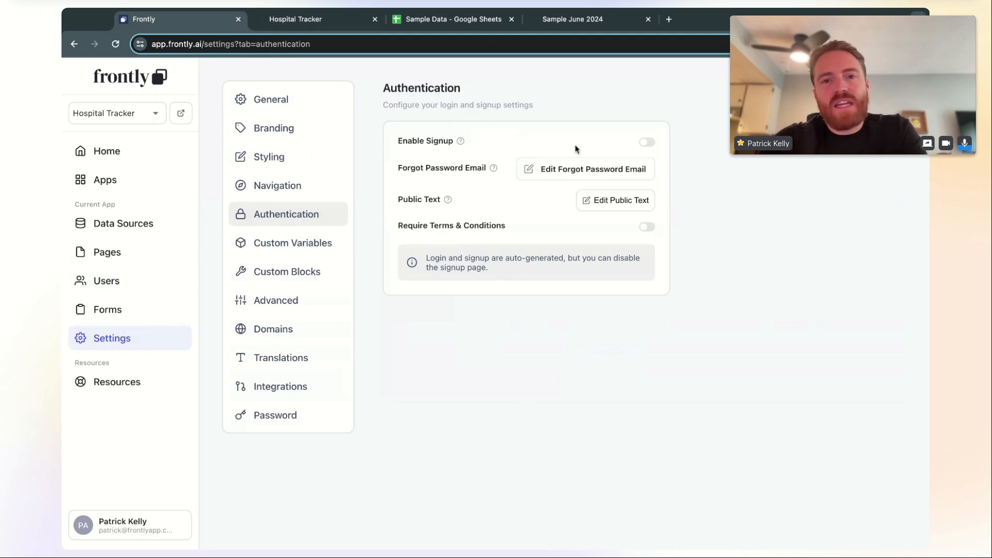
{"action": "left_click", "coordinate": [646, 142]}
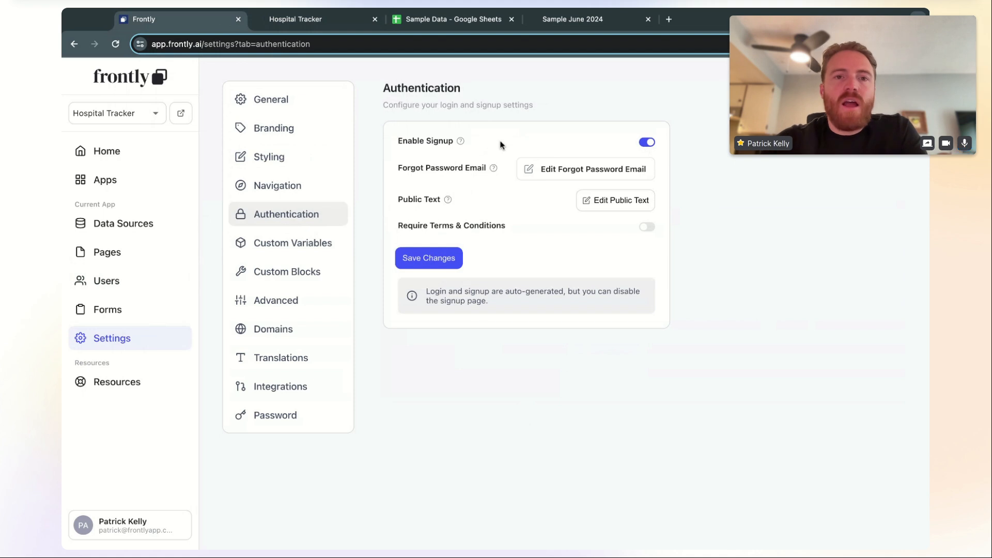
{"action": "left_click", "coordinate": [437, 260]}
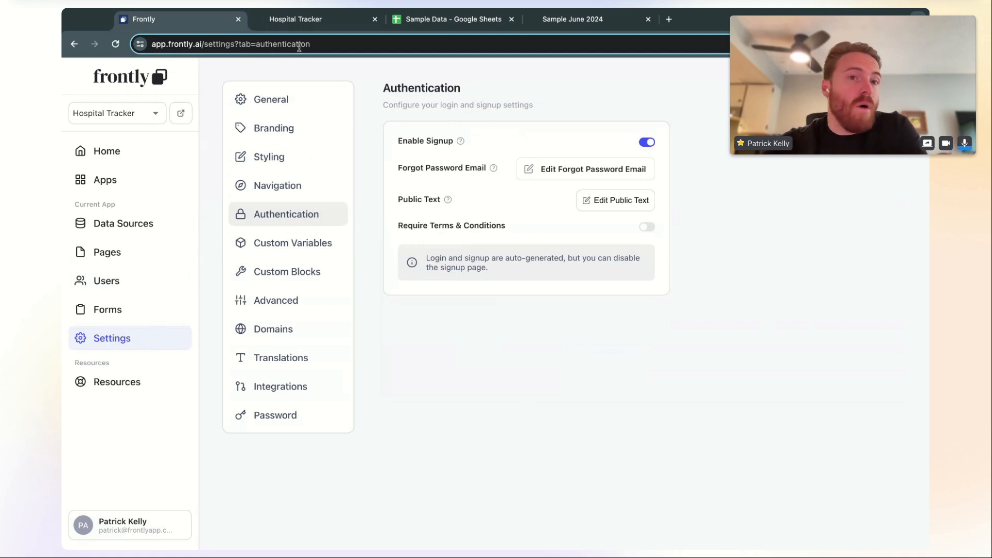
Reload the live Hospital Tracker app and open its Sign Up form
{"action": "left_click", "coordinate": [332, 24]}
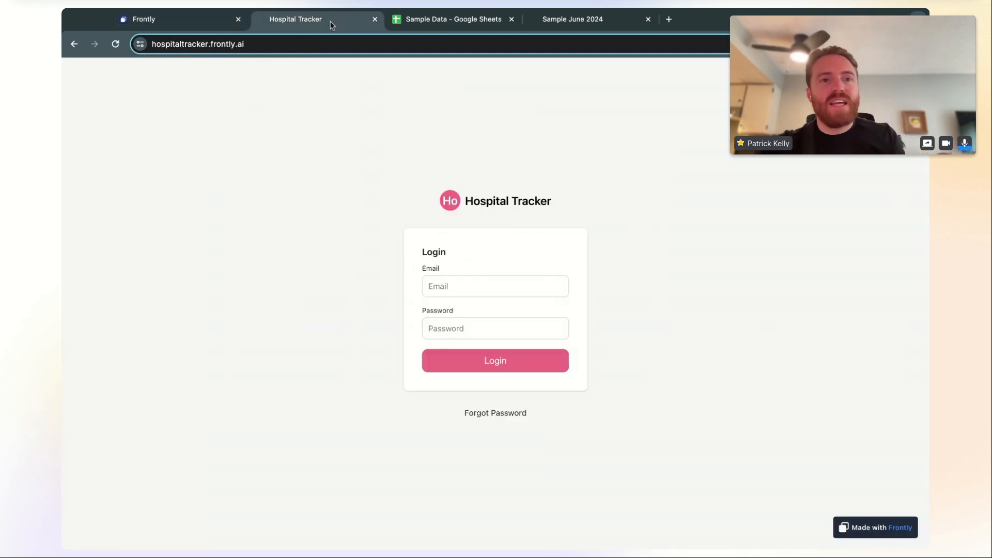
{"action": "key", "text": "super+r"}
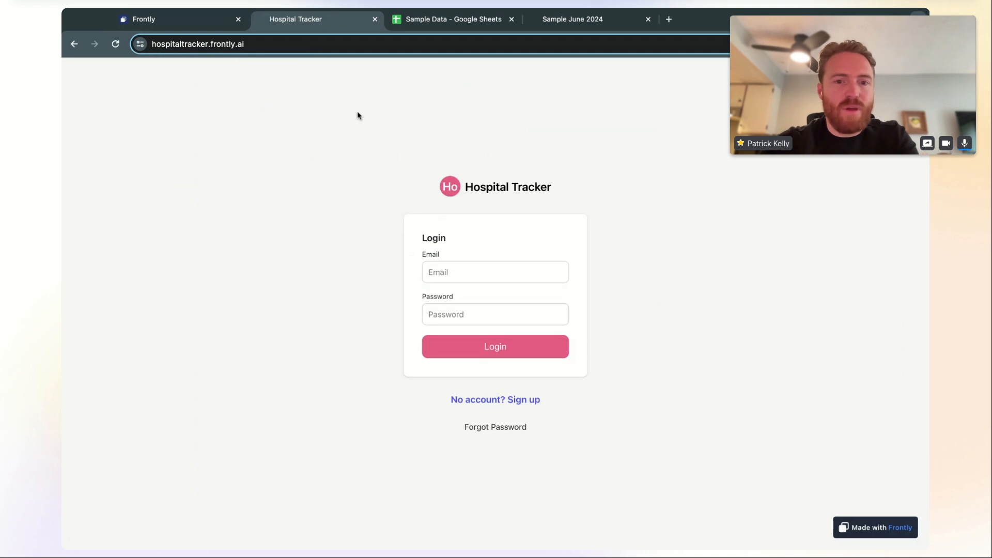
{"action": "left_click", "coordinate": [486, 401]}
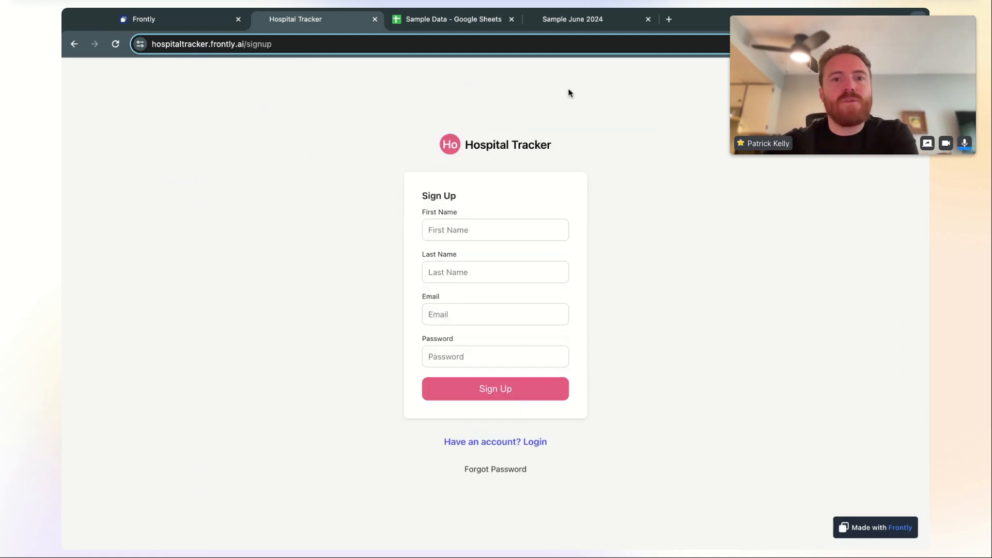
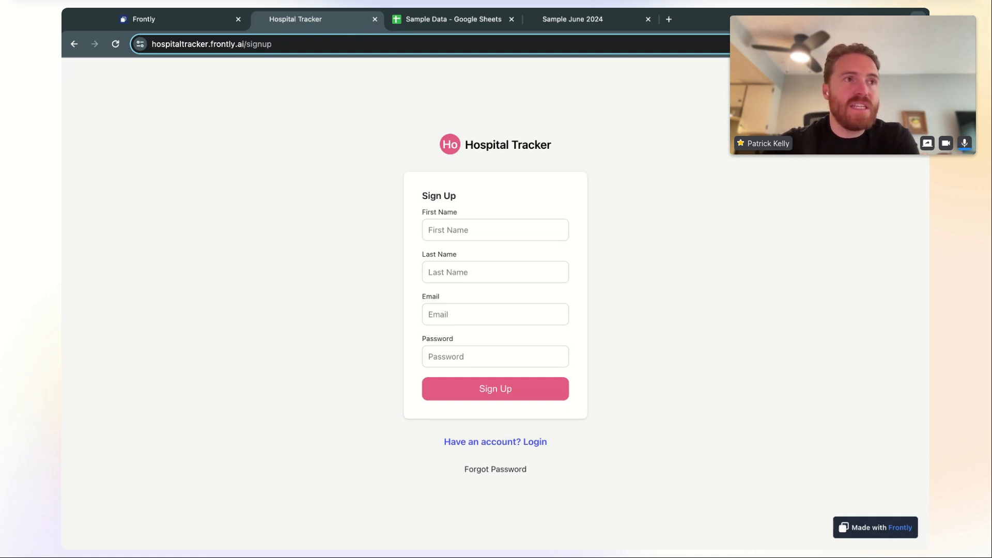
Back in Frontly, open the Hospital Tracker's Analytics page from the Pages list
{"action": "left_click", "coordinate": [215, 21]}
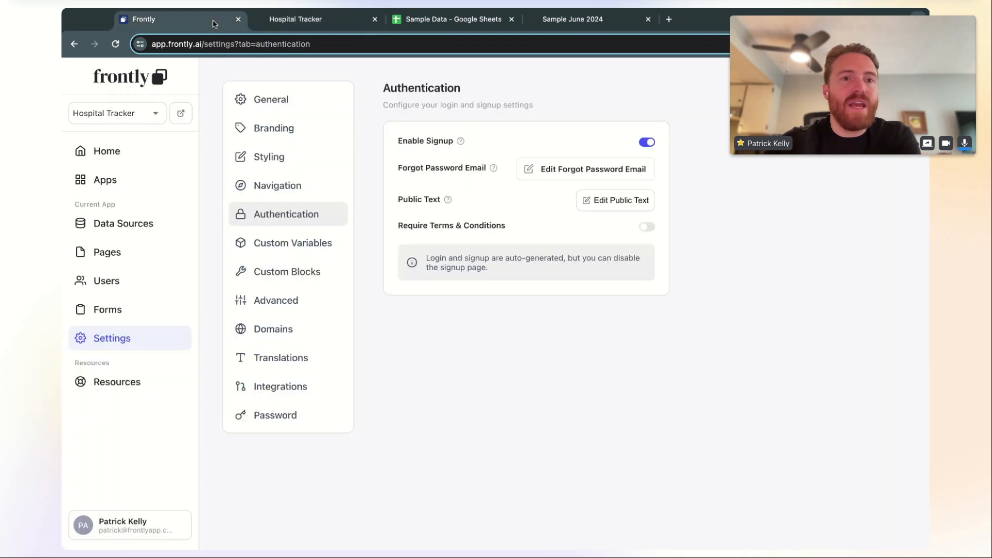
{"action": "left_click", "coordinate": [131, 265]}
{"action": "left_click", "coordinate": [307, 165]}
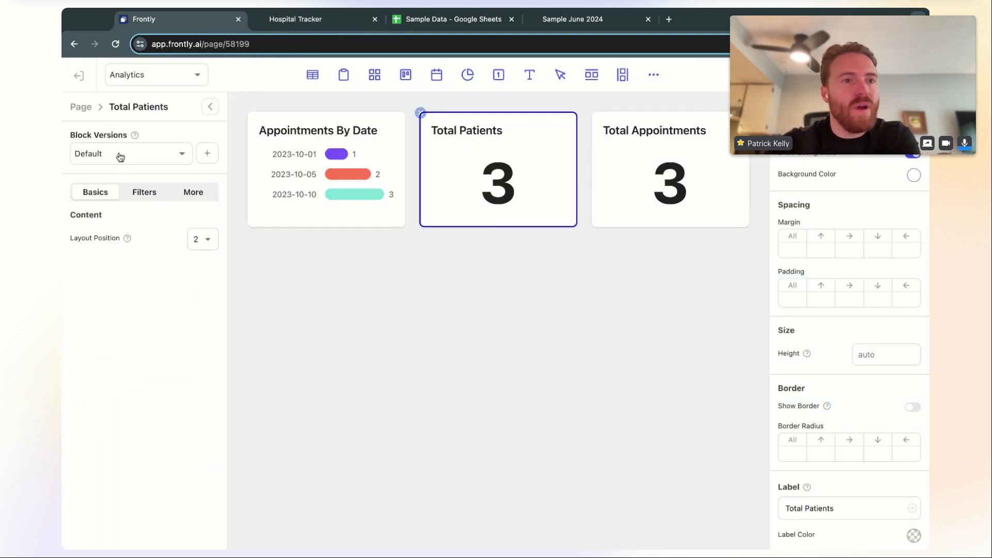
In the Analytics page's More settings, turn Require Login off, then back on
{"action": "left_click", "coordinate": [83, 111]}
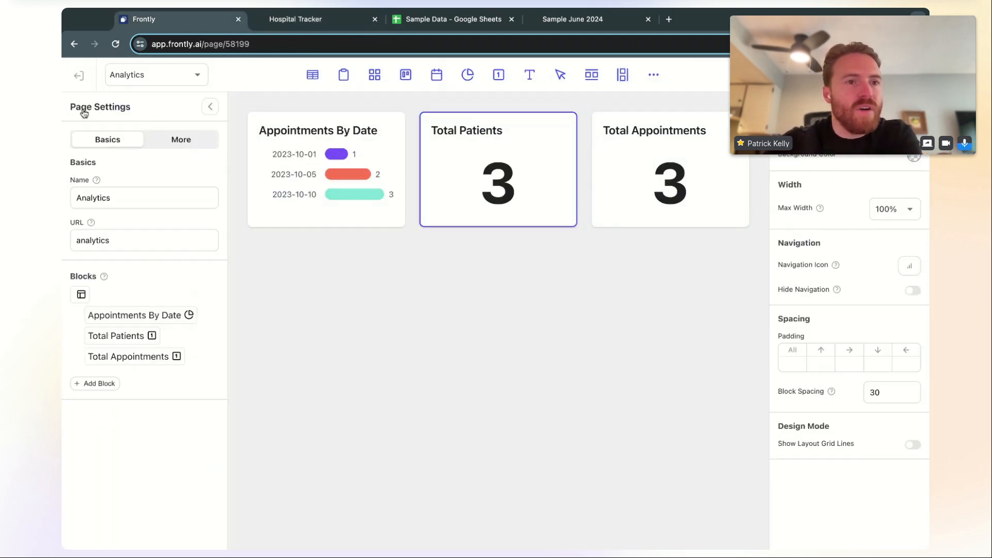
{"action": "left_click", "coordinate": [181, 145]}
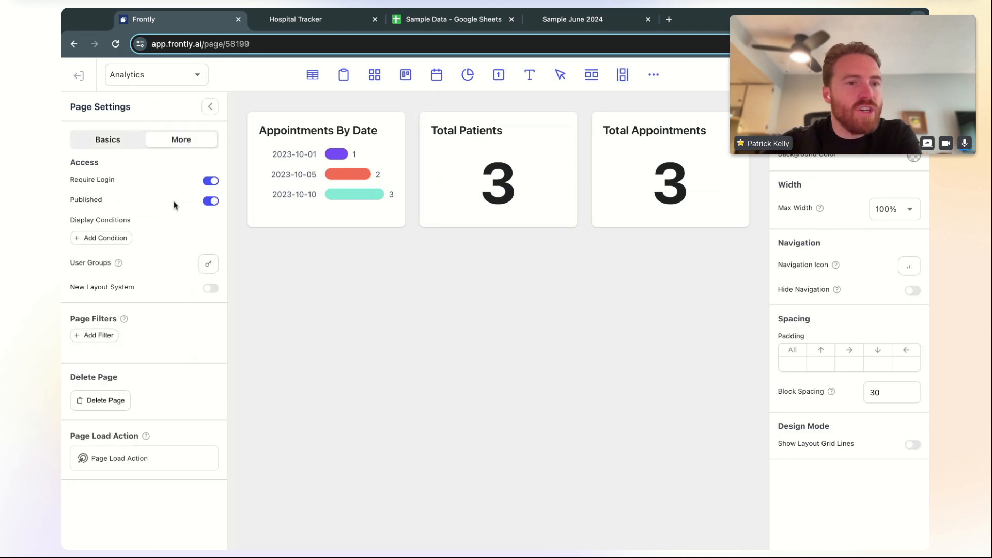
{"action": "left_click", "coordinate": [210, 182]}
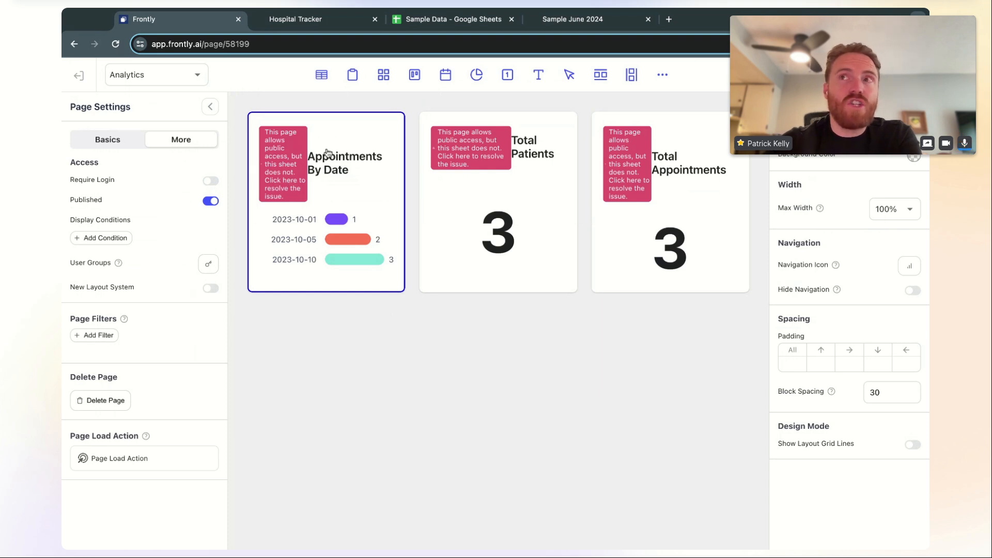
{"action": "left_click", "coordinate": [211, 184]}
{"action": "mouse_move", "coordinate": [328, 199]}
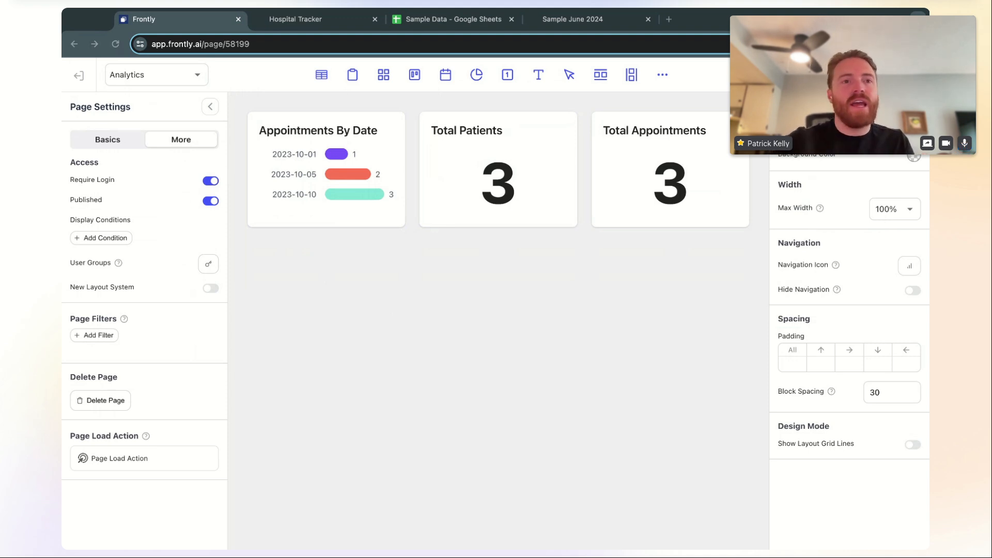
{"action": "left_click", "coordinate": [82, 82]}
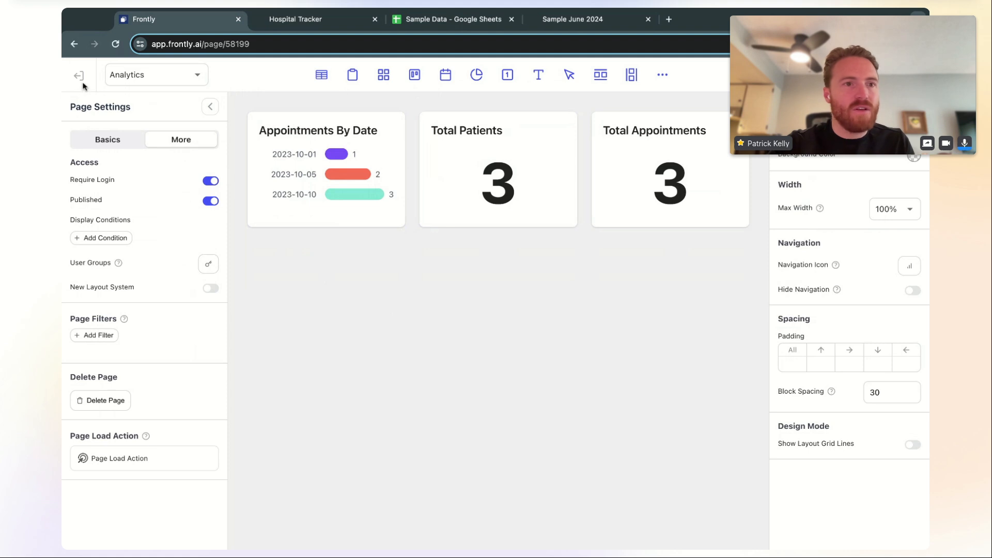
{"action": "left_click", "coordinate": [83, 84]}
Leave the page editor without saving and browse the app's Translations settings
{"action": "left_click", "coordinate": [459, 355]}
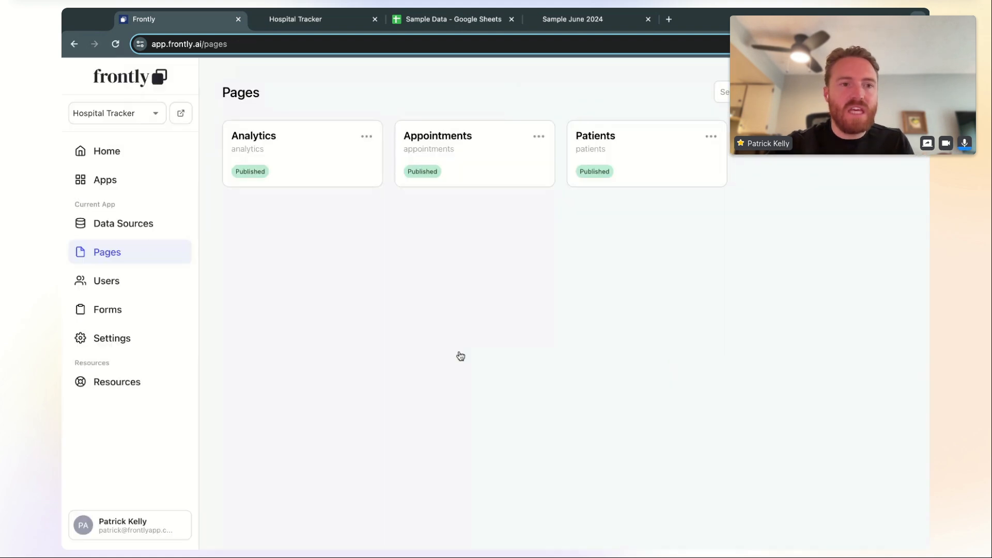
{"action": "left_click", "coordinate": [148, 342]}
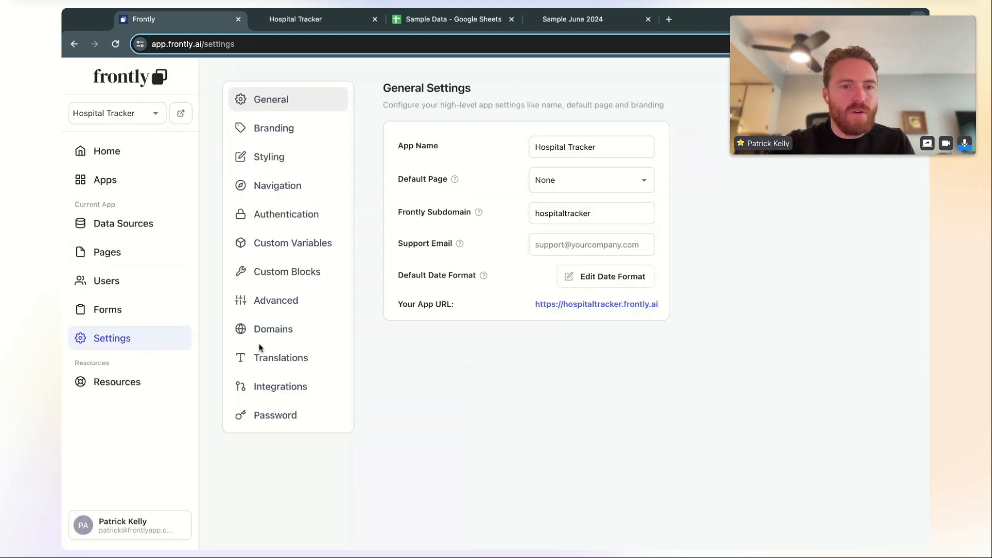
{"action": "left_click", "coordinate": [286, 365]}
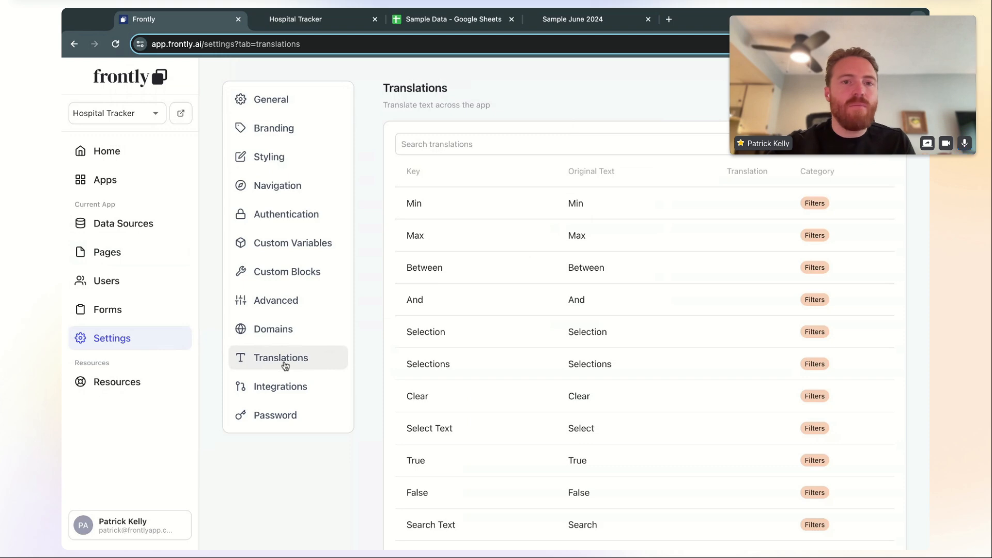
{"action": "scroll", "coordinate": [523, 264], "scroll_direction": "down", "scroll_amount": 10}
{"action": "scroll", "coordinate": [522, 264], "scroll_direction": "down", "scroll_amount": 20}
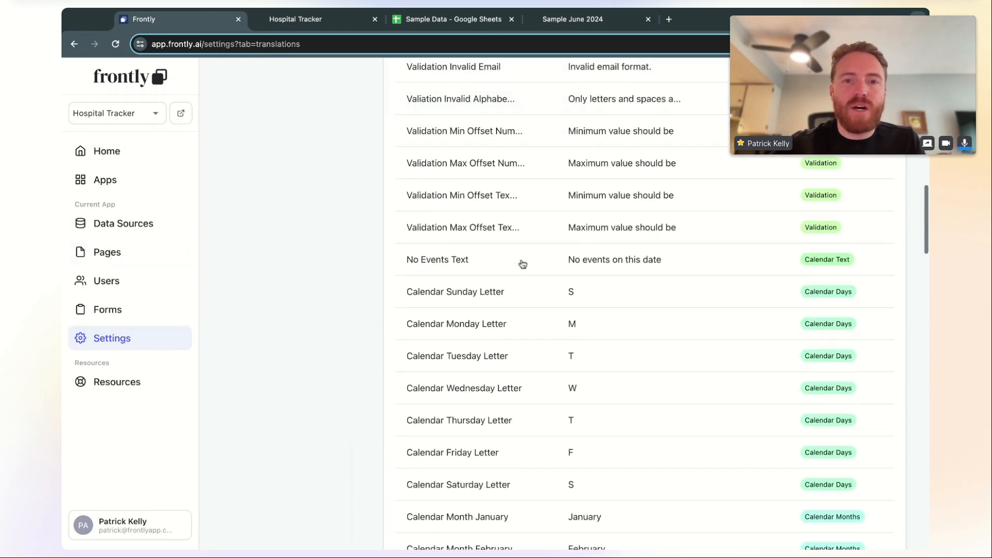
{"action": "scroll", "coordinate": [522, 263], "scroll_direction": "down", "scroll_amount": 5}
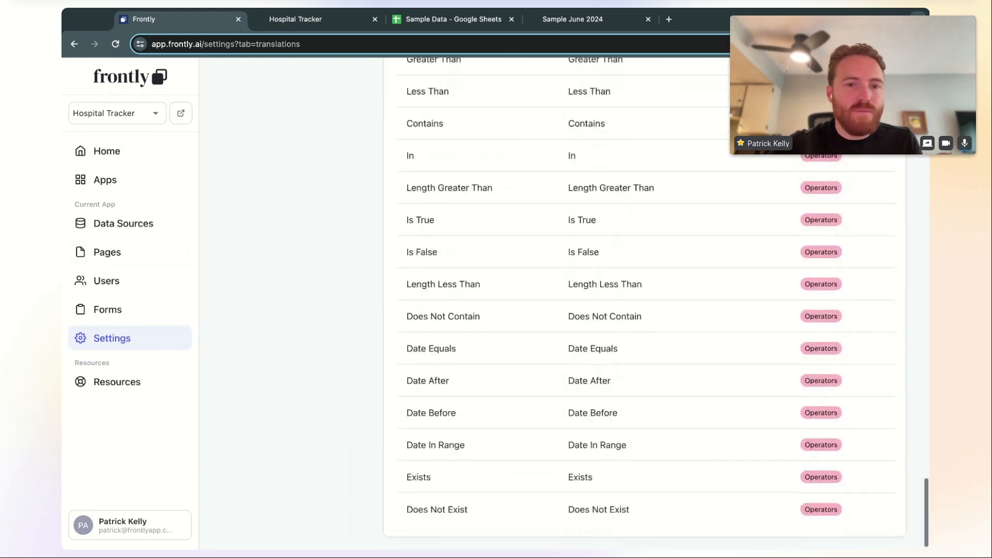
{"action": "scroll", "coordinate": [527, 455], "scroll_direction": "up", "scroll_amount": 10}
{"action": "scroll", "coordinate": [524, 306], "scroll_direction": "up", "scroll_amount": 20}
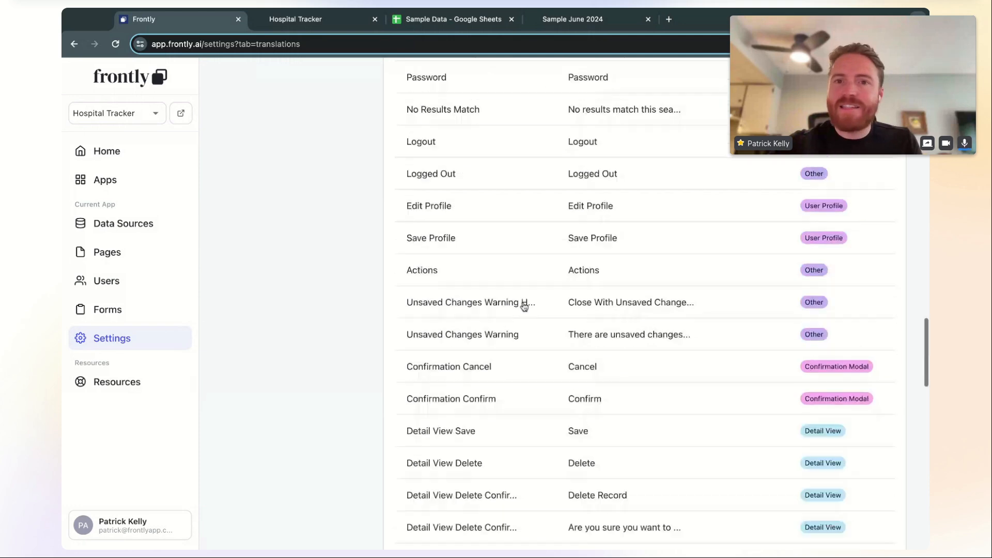
{"action": "scroll", "coordinate": [524, 307], "scroll_direction": "up", "scroll_amount": 5}
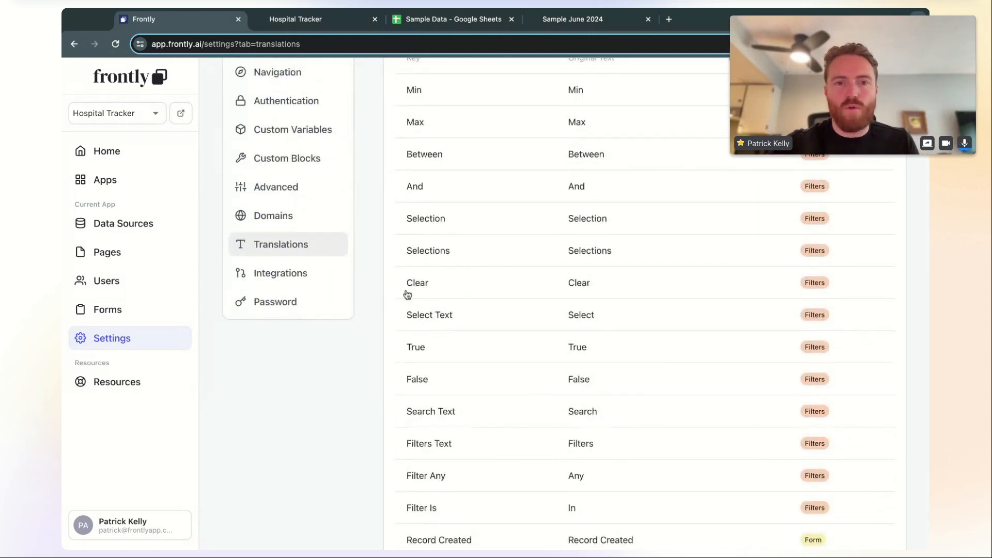
{"action": "scroll", "coordinate": [425, 290], "scroll_direction": "up", "scroll_amount": 3}
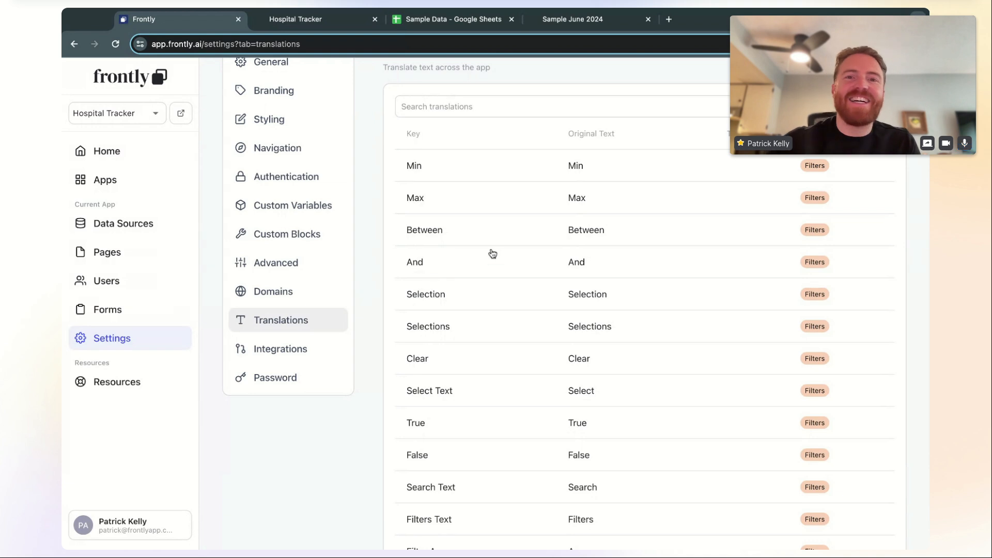
{"action": "scroll", "coordinate": [493, 254], "scroll_direction": "up", "scroll_amount": 1}
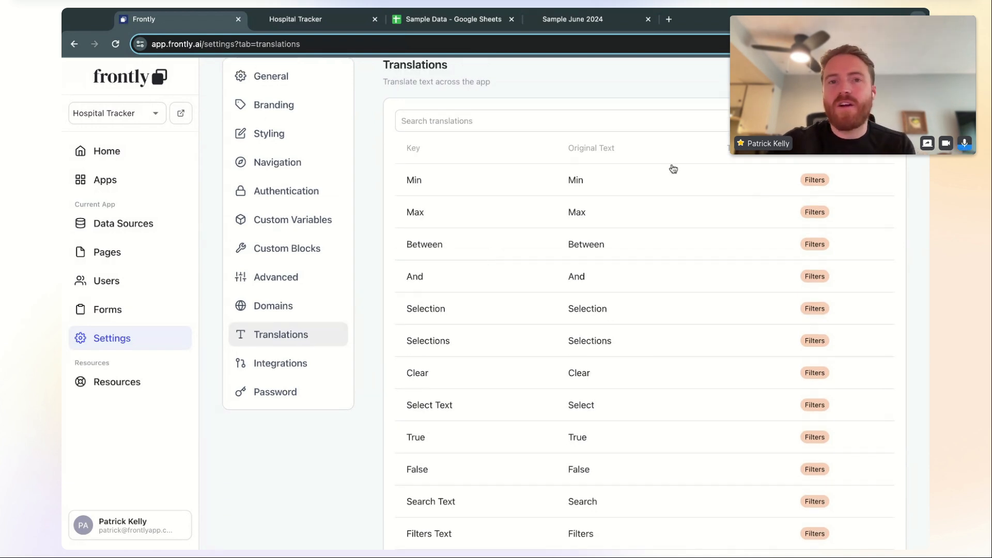
Search translations for 'clear', reset the search, and open the Min entry
{"action": "type", "text": "clear"}
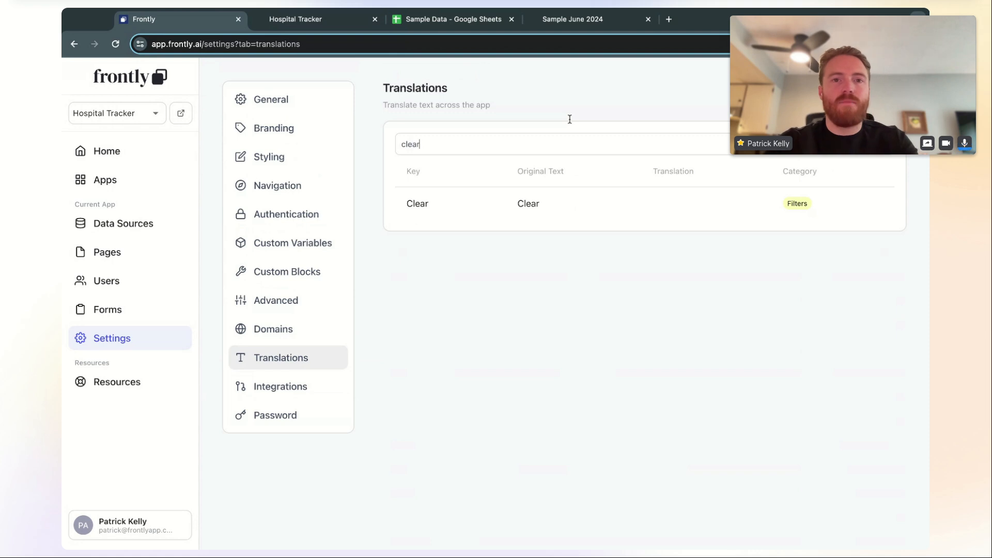
{"action": "key", "text": "ctrl+a"}
{"action": "key", "text": "BackSpace"}
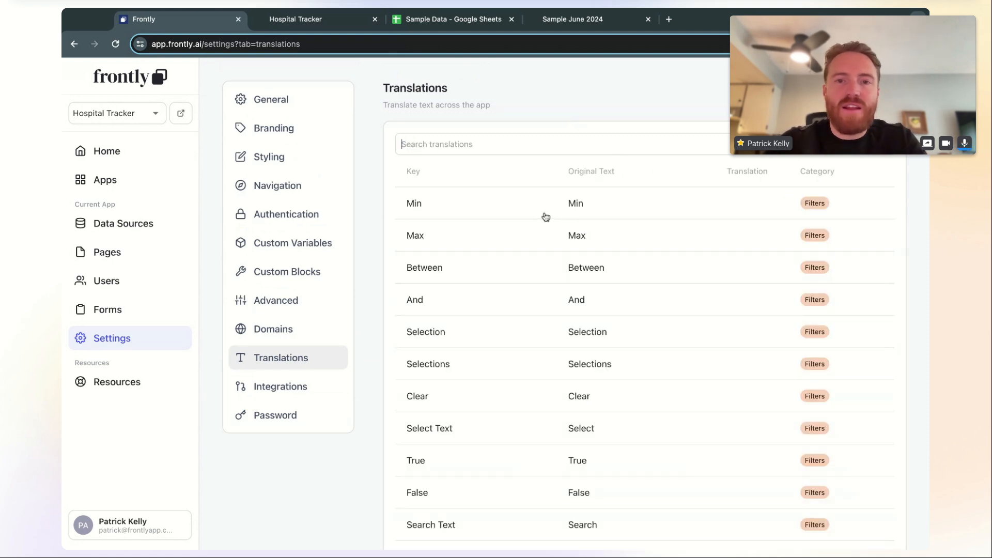
{"action": "left_click", "coordinate": [522, 207]}
Give the Min label the placeholder translation 'sdfgsdfg' and close the editor
{"action": "left_click", "coordinate": [384, 341]}
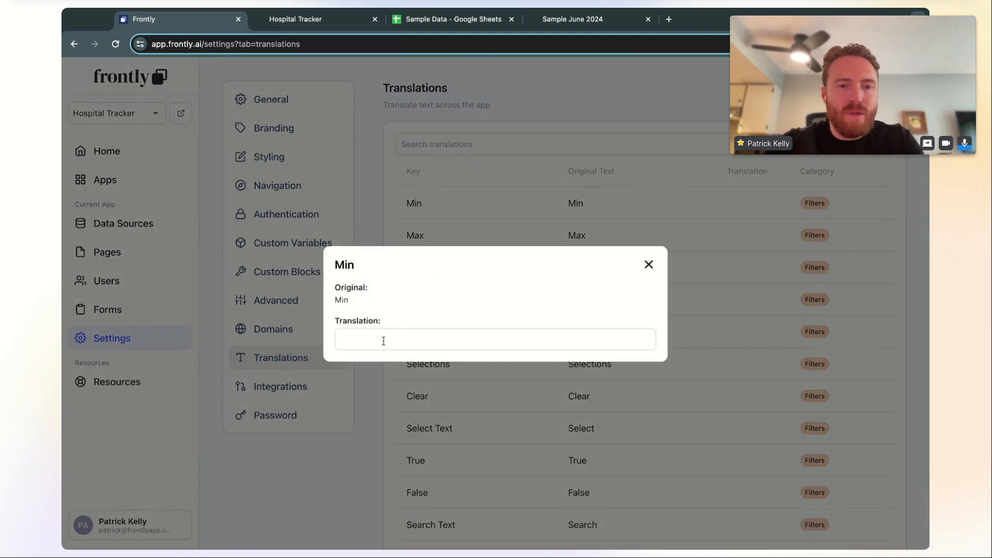
{"action": "type", "text": "sdfgsdfg"}
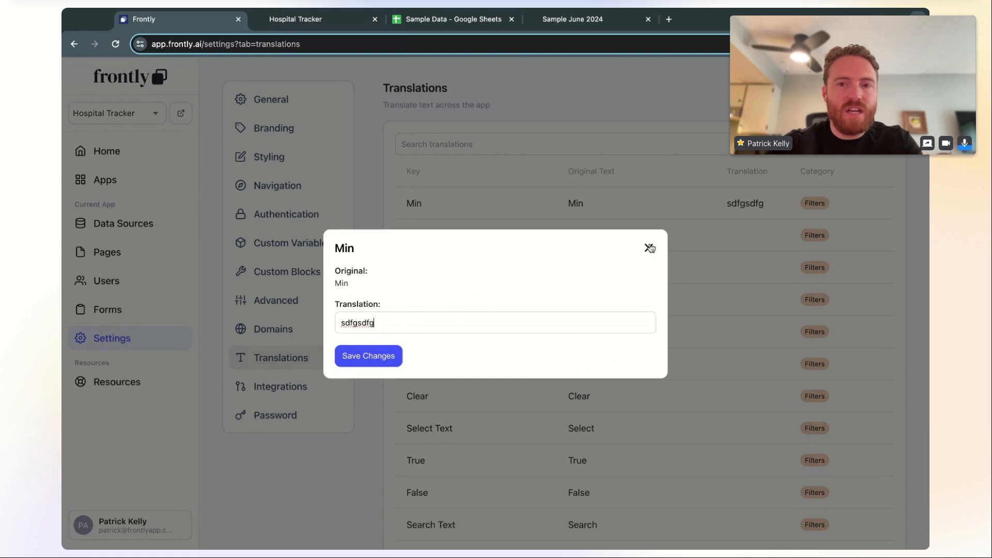
{"action": "left_click", "coordinate": [649, 248]}
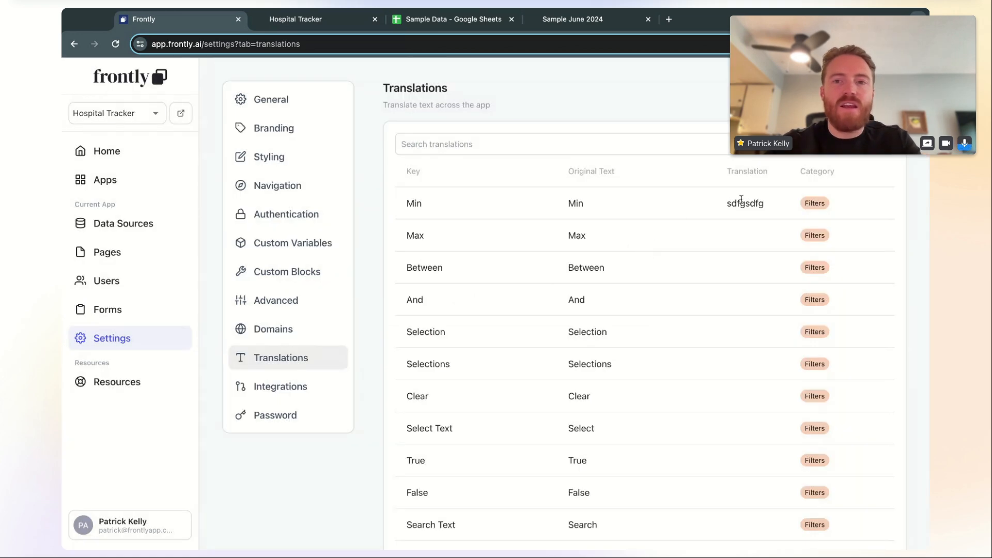
Go to the Hospital Tracker pages list showing Analytics, Appointments and Patients
{"action": "scroll", "coordinate": [654, 299], "scroll_direction": "down", "scroll_amount": 15}
{"action": "scroll", "coordinate": [653, 300], "scroll_direction": "down", "scroll_amount": 20}
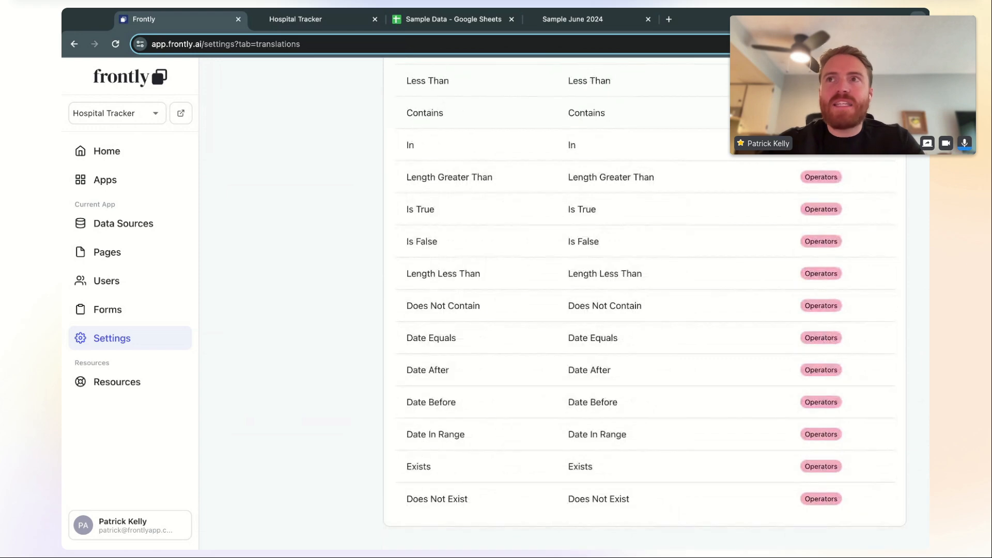
{"action": "scroll", "coordinate": [654, 300], "scroll_direction": "up", "scroll_amount": 20}
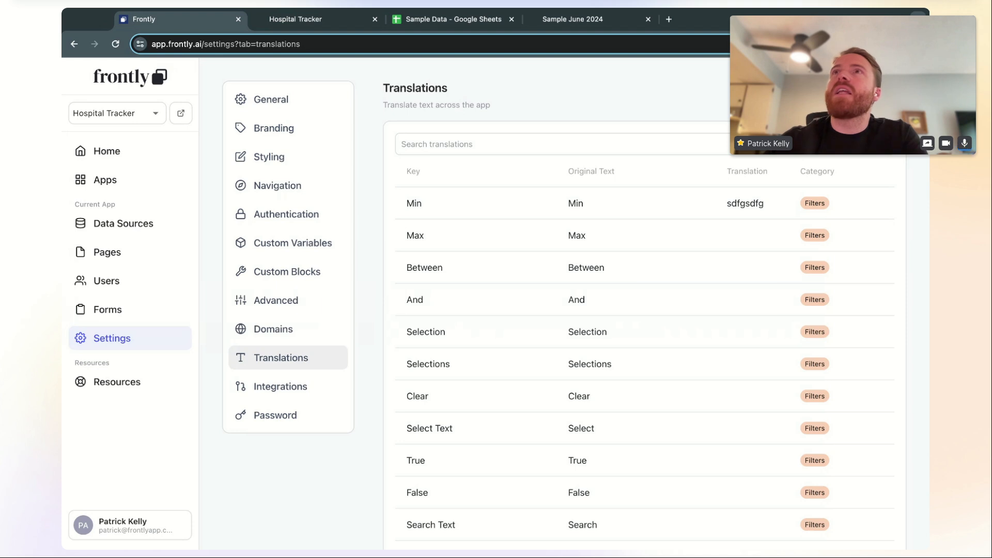
{"action": "left_click", "coordinate": [133, 253]}
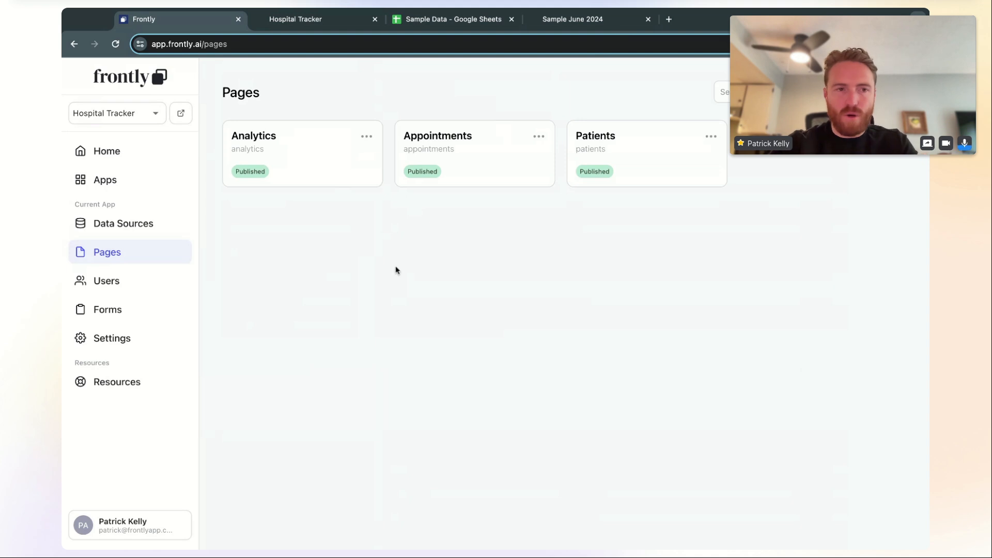
Go from Apps to the Home dashboard and scroll through the Tutorials and App Templates carousels
{"action": "left_click", "coordinate": [155, 186]}
{"action": "left_click", "coordinate": [125, 152]}
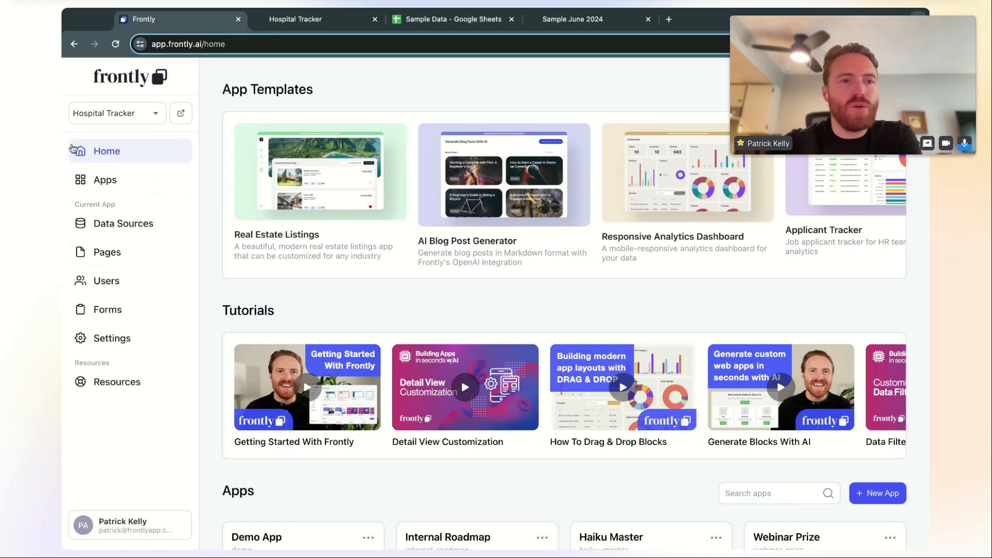
{"action": "scroll", "coordinate": [569, 407], "scroll_direction": "right", "scroll_amount": 10}
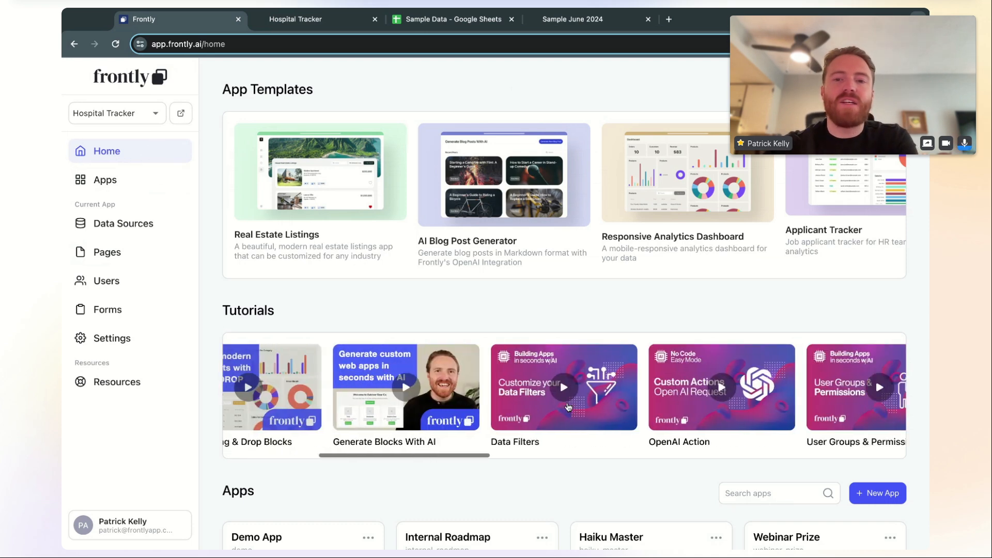
{"action": "scroll", "coordinate": [569, 406], "scroll_direction": "left", "scroll_amount": 9}
{"action": "scroll", "coordinate": [568, 407], "scroll_direction": "left", "scroll_amount": 2}
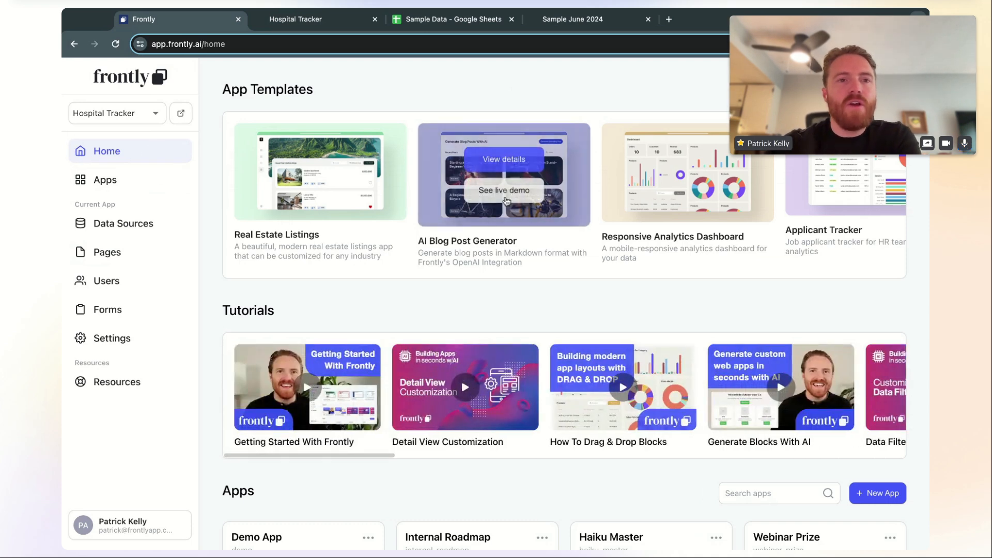
{"action": "mouse_move", "coordinate": [675, 187]}
{"action": "scroll", "coordinate": [675, 187], "scroll_direction": "right", "scroll_amount": 3}
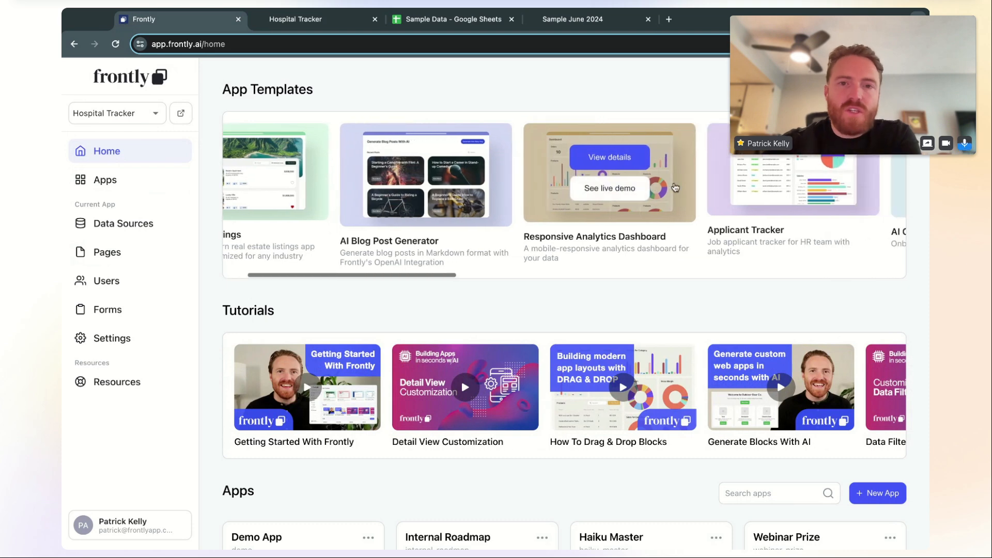
{"action": "scroll", "coordinate": [594, 184], "scroll_direction": "right", "scroll_amount": 1}
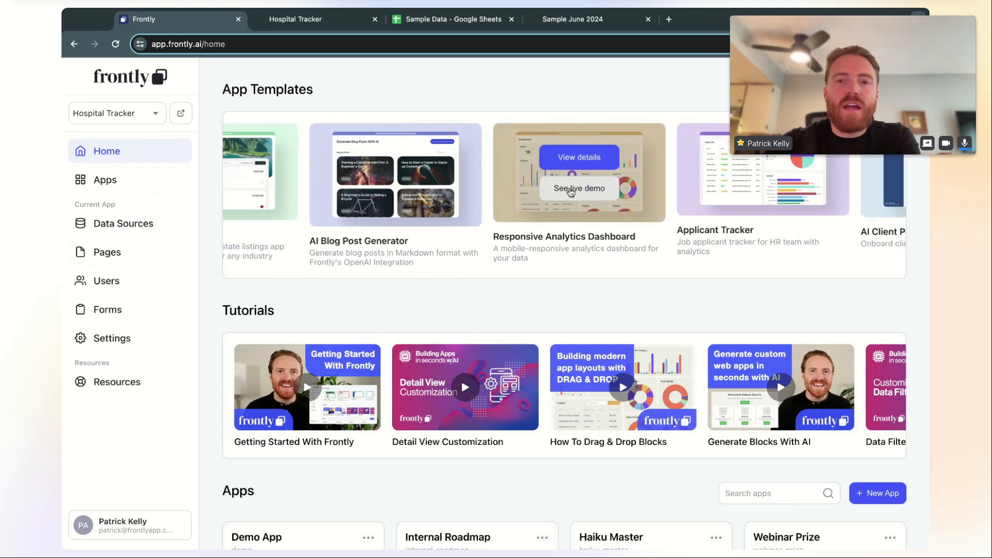
Open the Responsive Analytics Dashboard live demo and scroll through its charts
{"action": "left_click", "coordinate": [586, 192]}
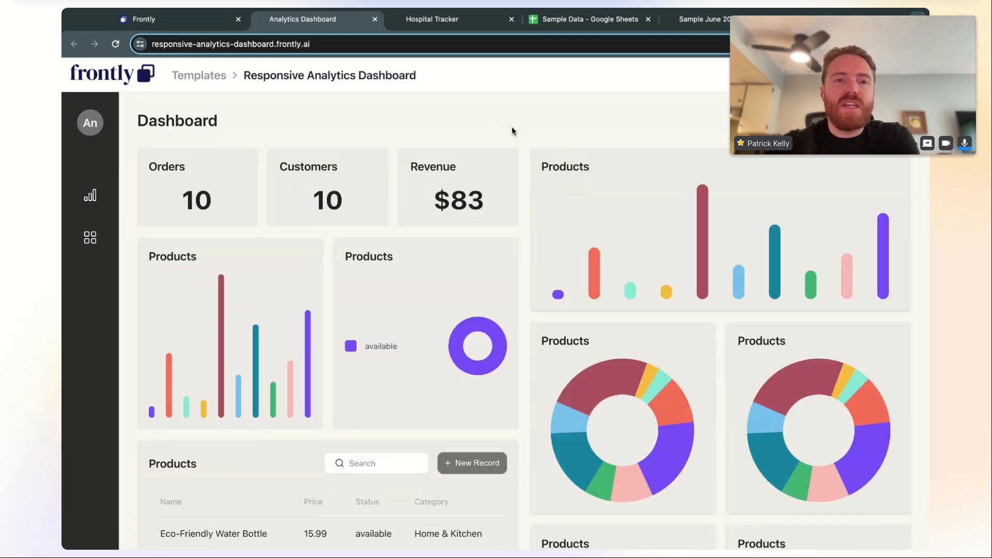
{"action": "scroll", "coordinate": [524, 146], "scroll_direction": "down", "scroll_amount": 2}
{"action": "scroll", "coordinate": [524, 146], "scroll_direction": "down", "scroll_amount": 5}
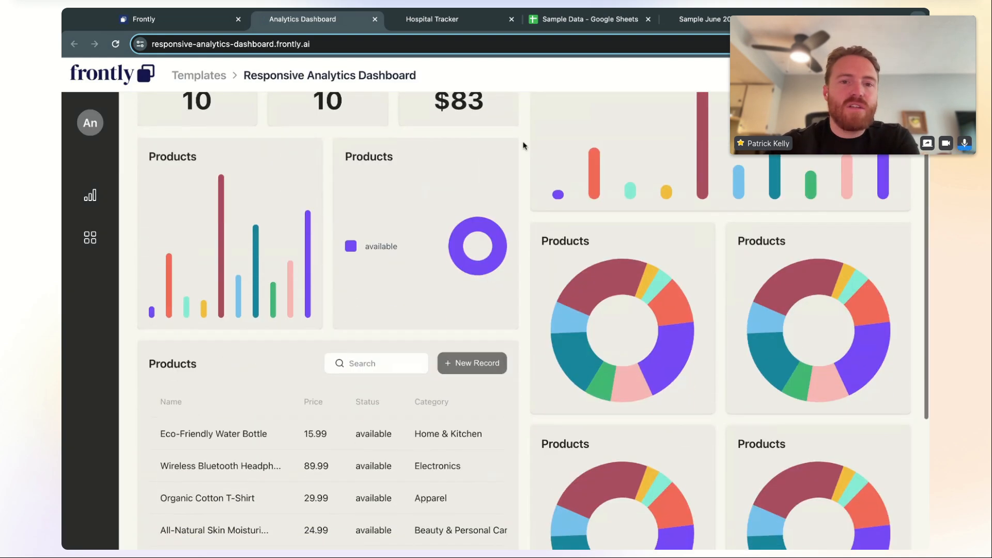
{"action": "scroll", "coordinate": [523, 146], "scroll_direction": "up", "scroll_amount": 6}
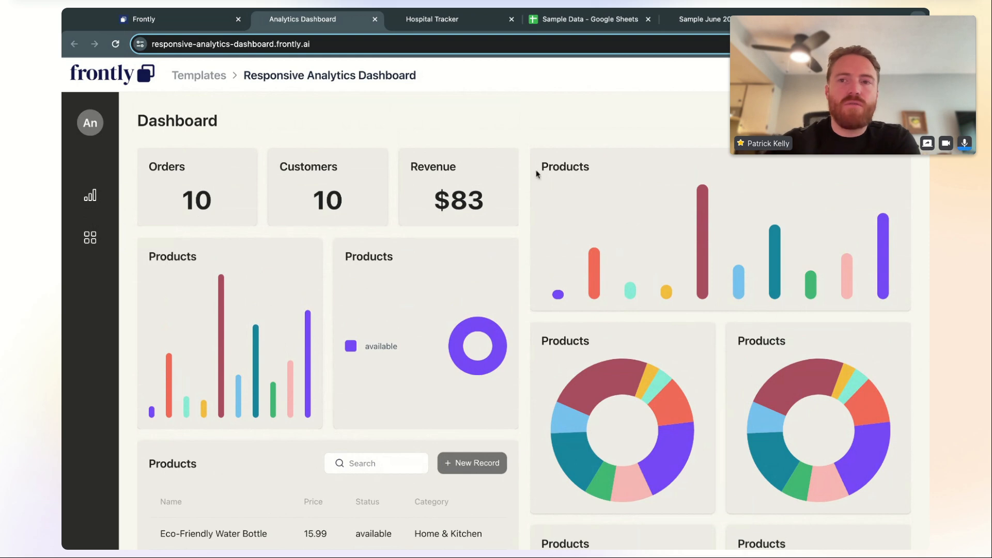
Back on the Frontly tab, view and close the Responsive Analytics Dashboard template details
{"action": "left_click", "coordinate": [201, 28]}
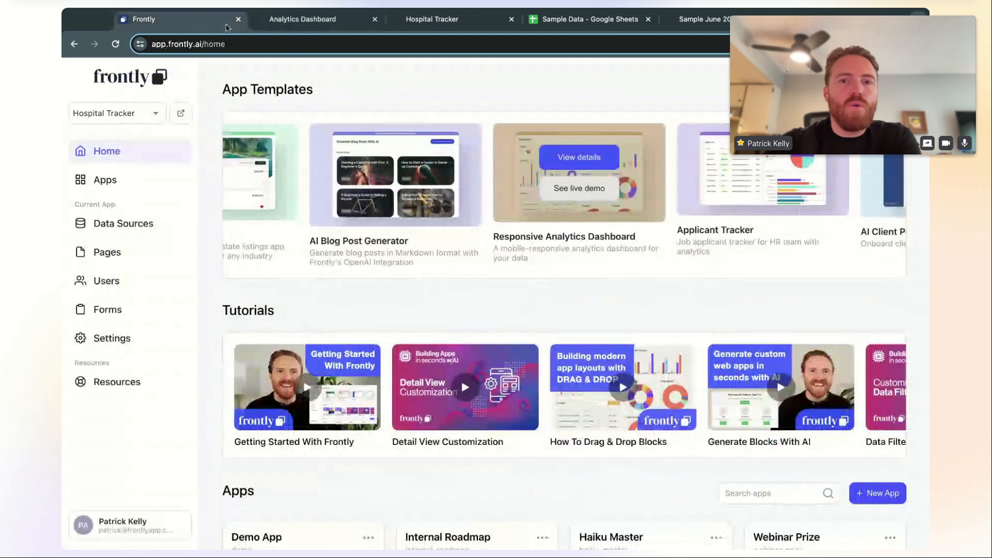
{"action": "left_click", "coordinate": [578, 158]}
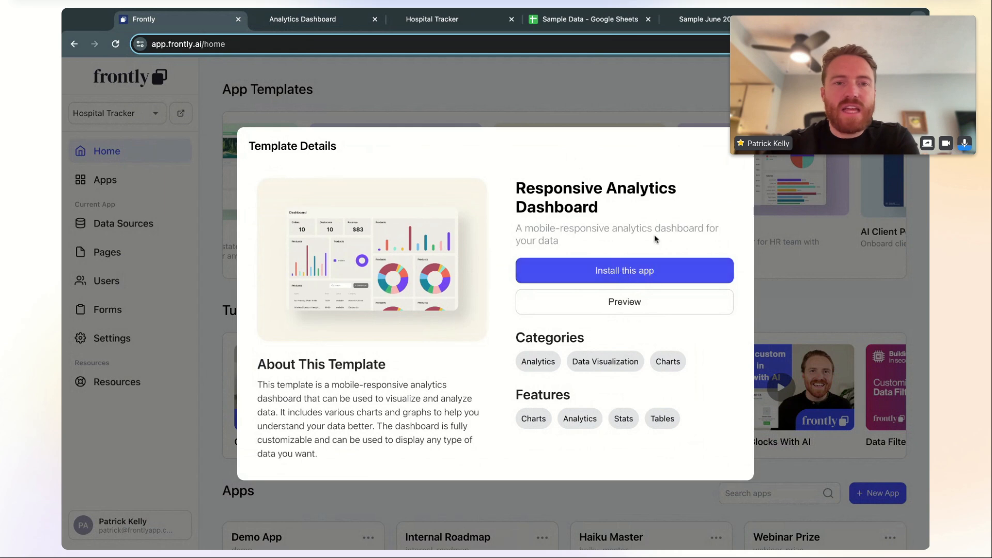
{"action": "left_click", "coordinate": [737, 154]}
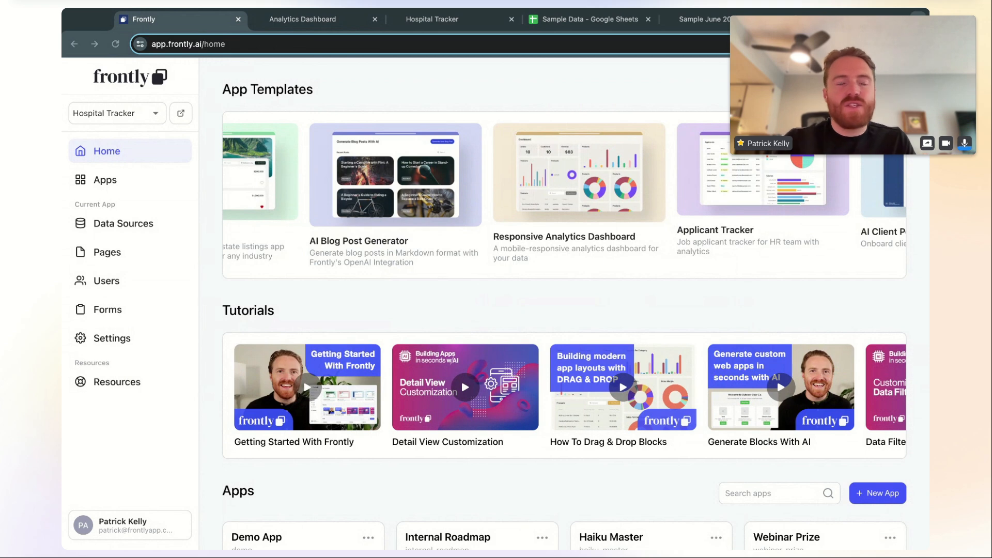
{"action": "scroll", "coordinate": [490, 176], "scroll_direction": "left", "scroll_amount": 2}
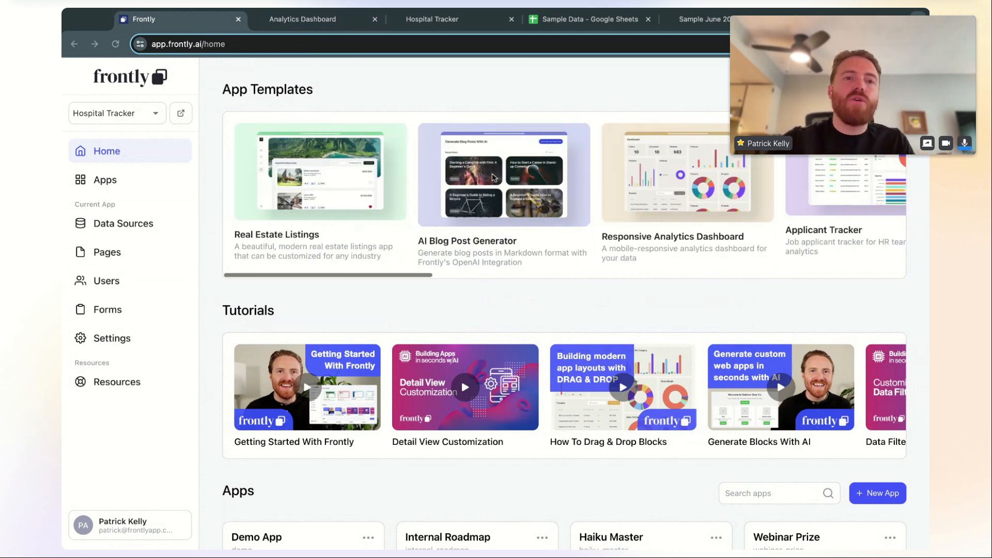